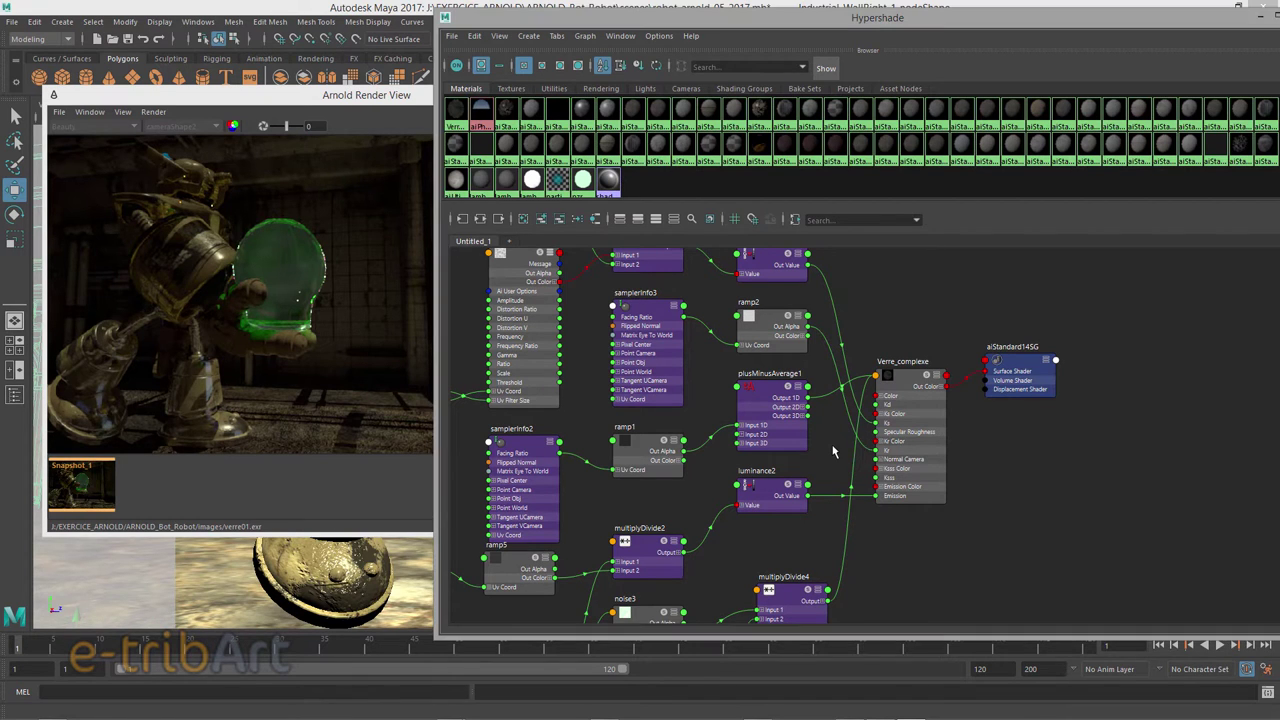
Pan and zoom over the Verre_complexe network, then move the Hypershade aside to show the viewport.
alt+middle_drag(839, 450, 924, 484)
alt+right_drag(924, 484, 890, 458)
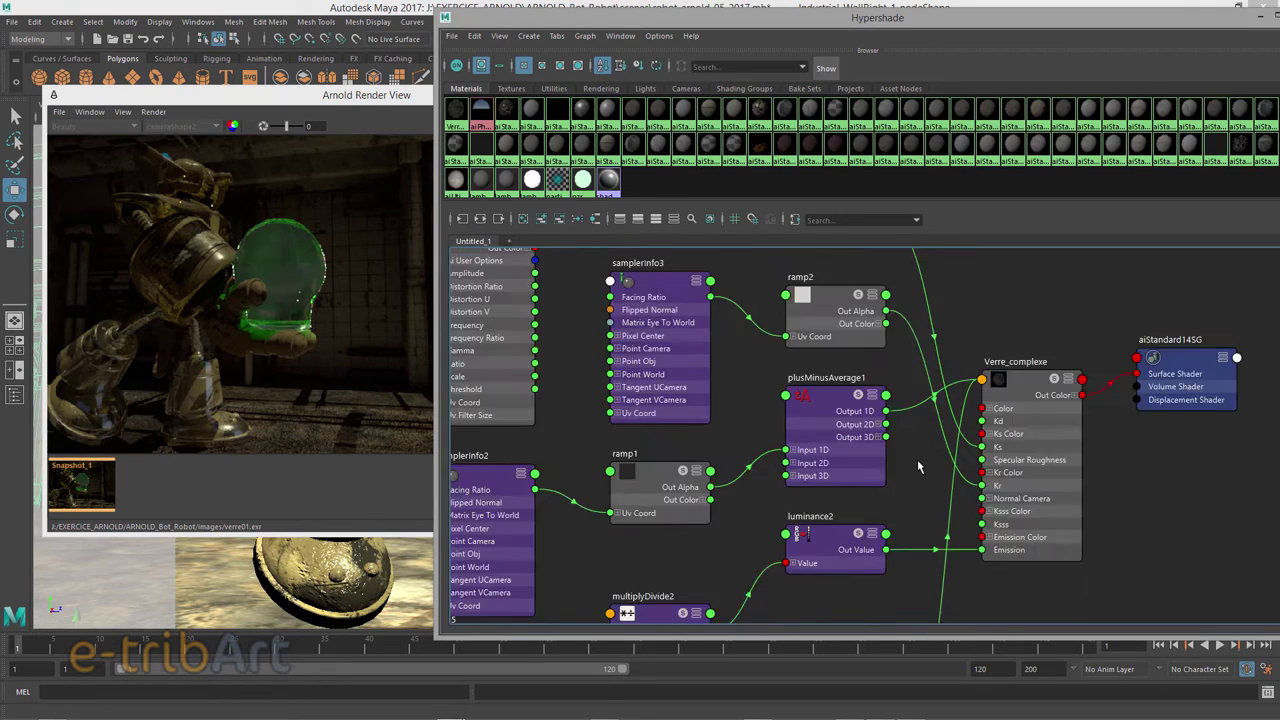
alt+middle_drag(890, 458, 846, 436)
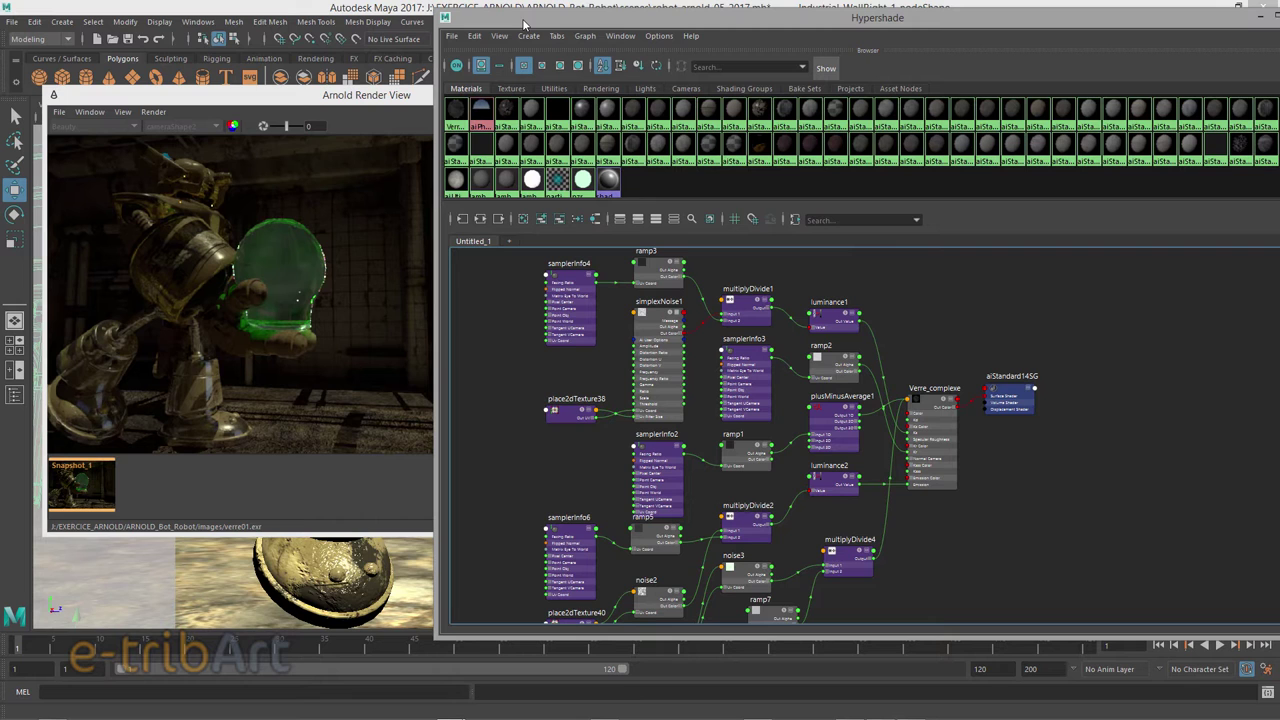
drag(523, 22, 1279, 22)
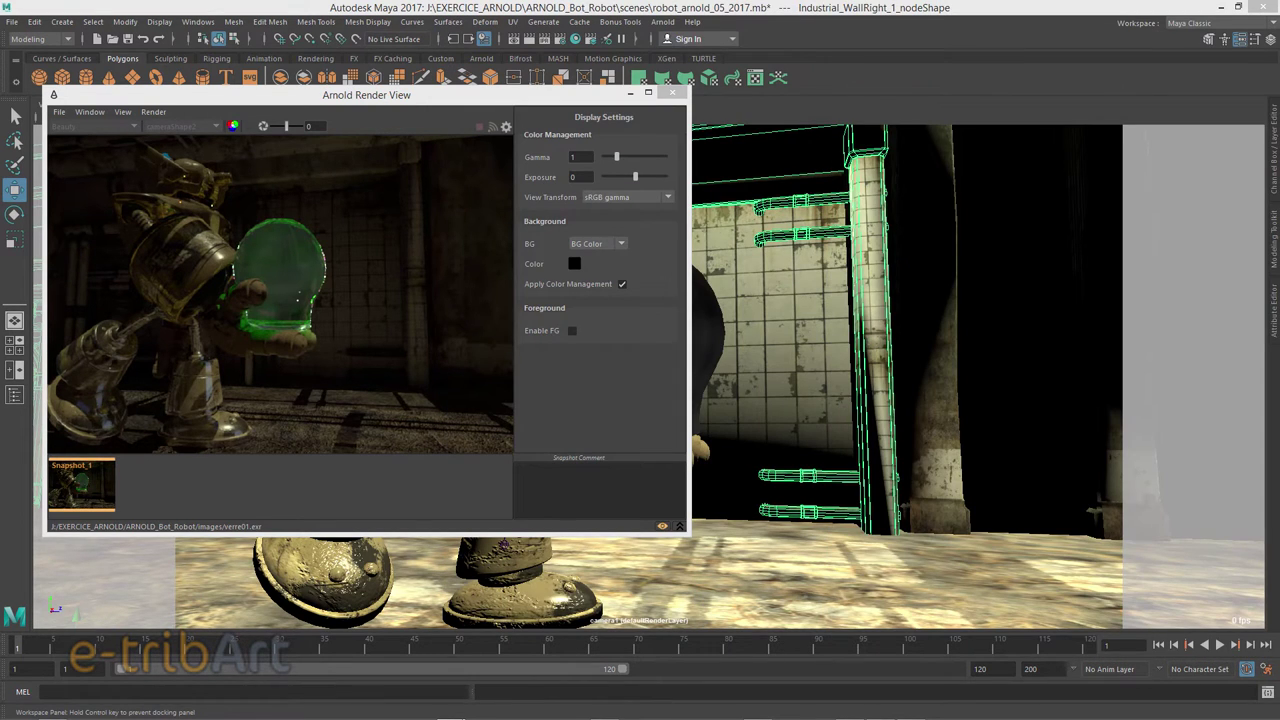
Assign a new Arnold aiStandard shader (aiStandard68) to the glass flask sphere, then deselect it.
drag(260, 97, 408, 135)
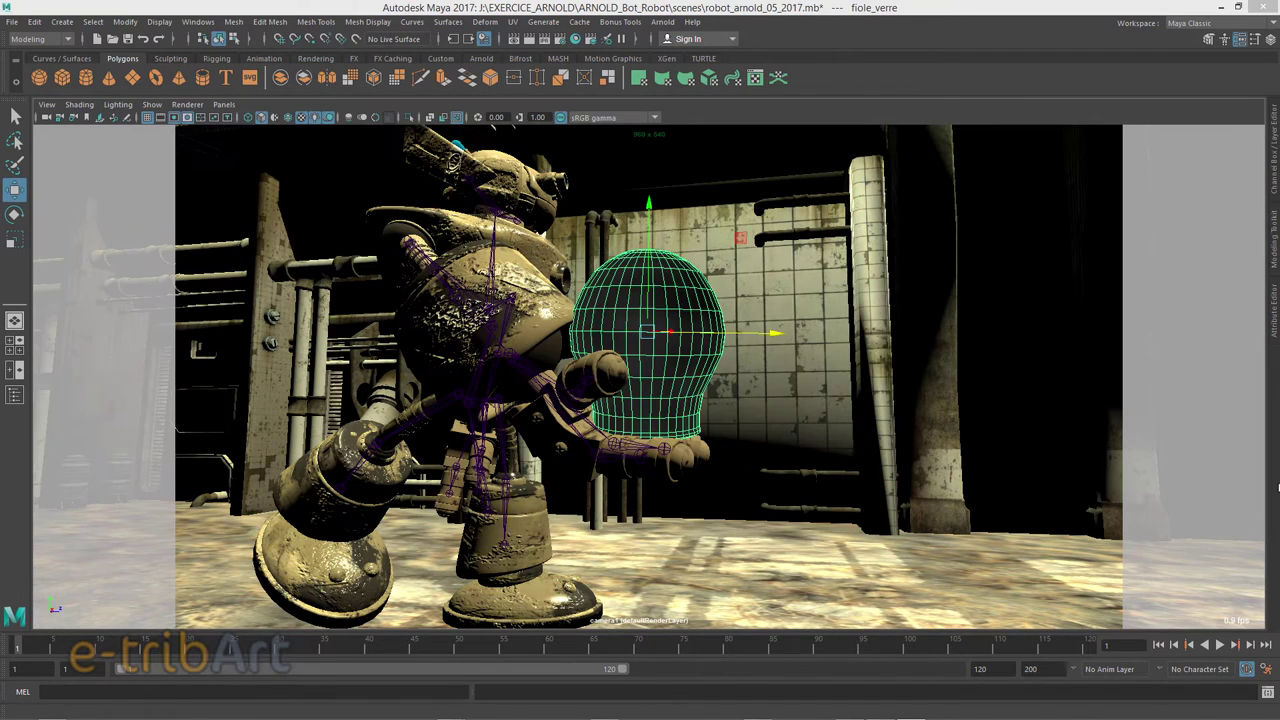
right_drag(622, 294, 610, 345)
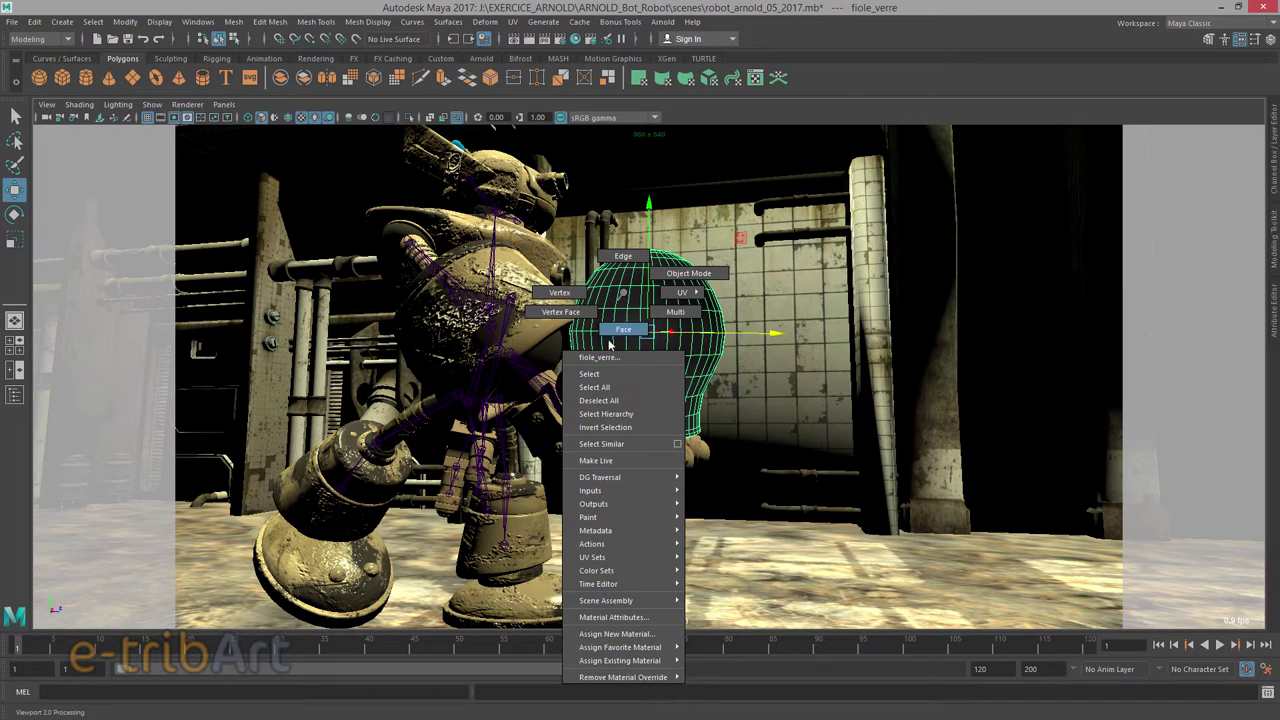
click(615, 634)
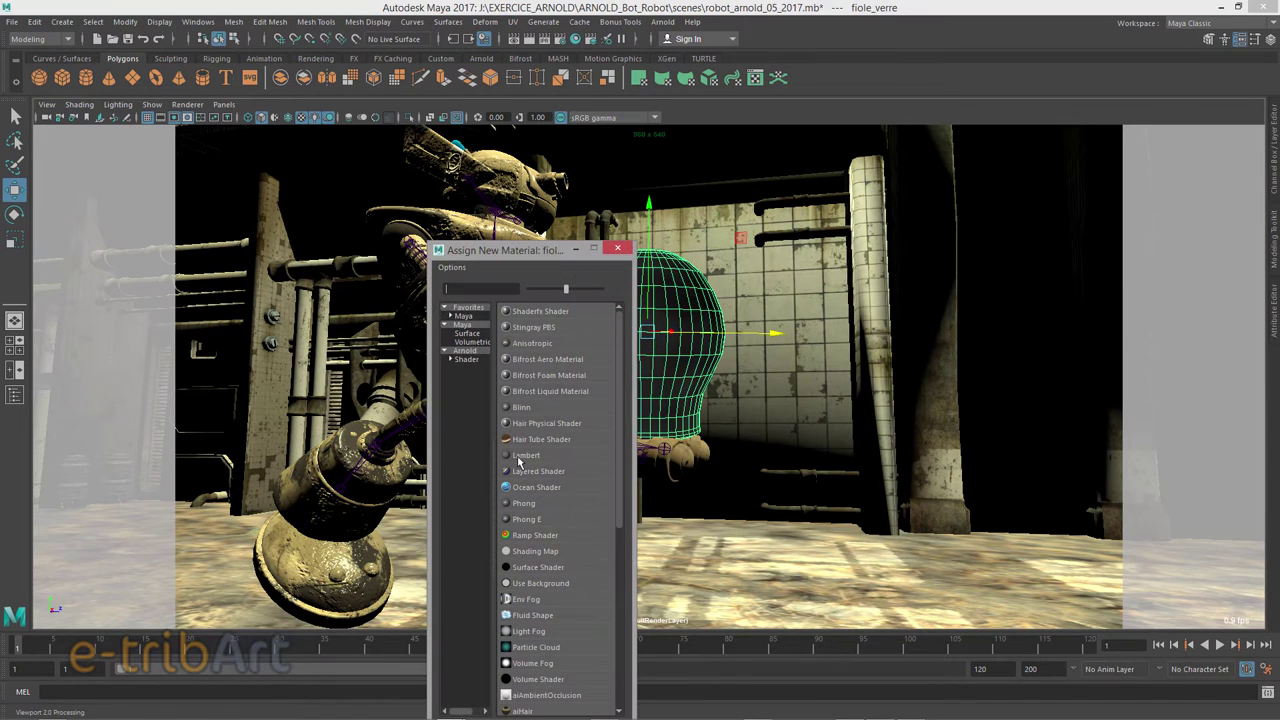
click(429, 220)
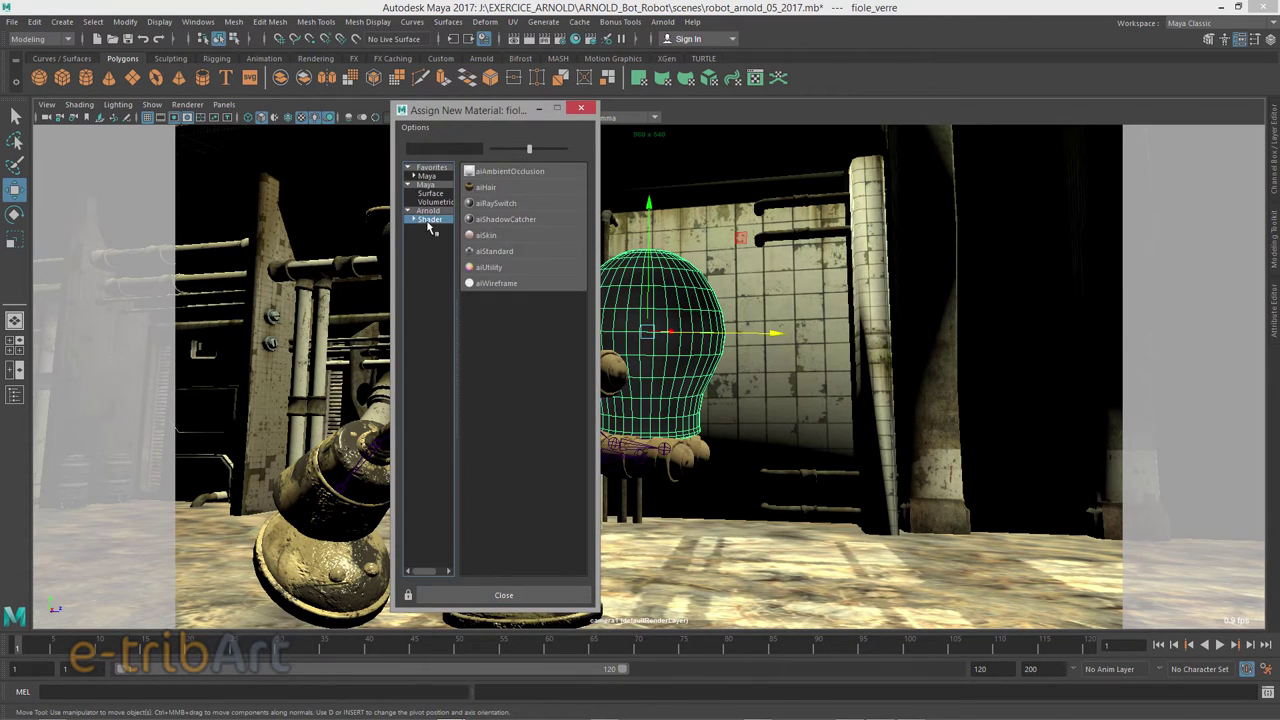
click(497, 252)
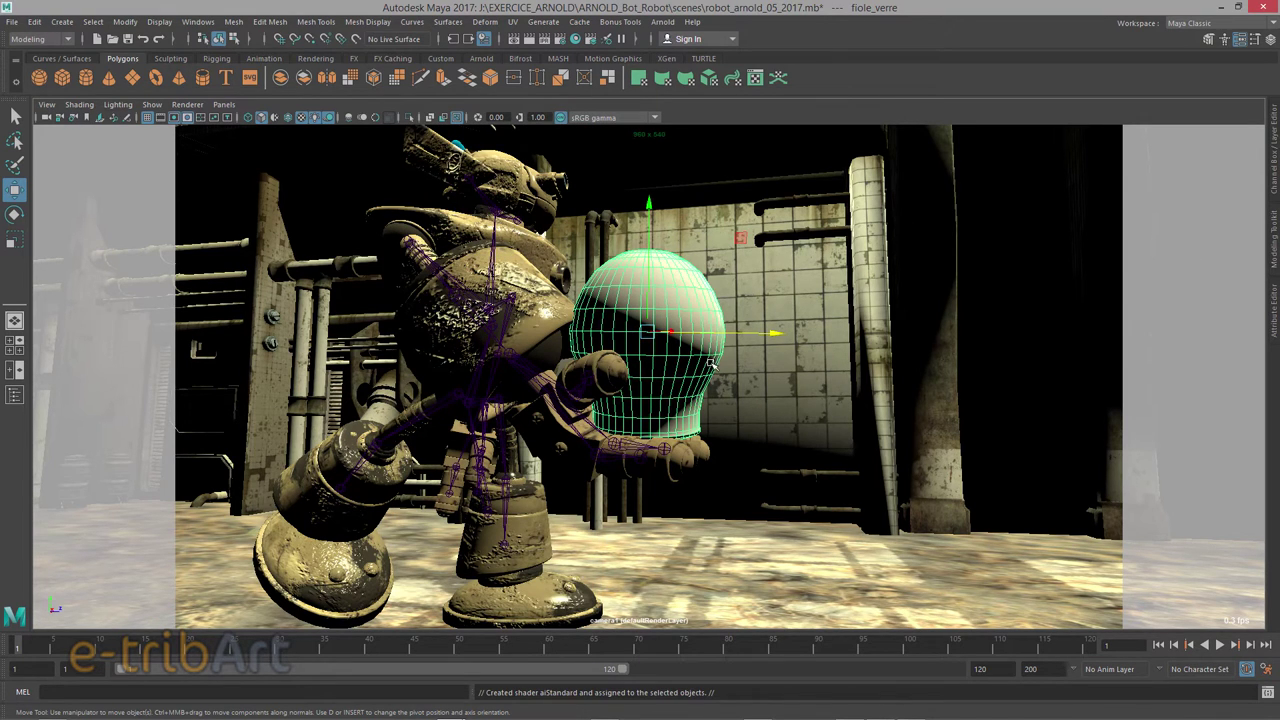
alt+drag(718, 367, 703, 372)
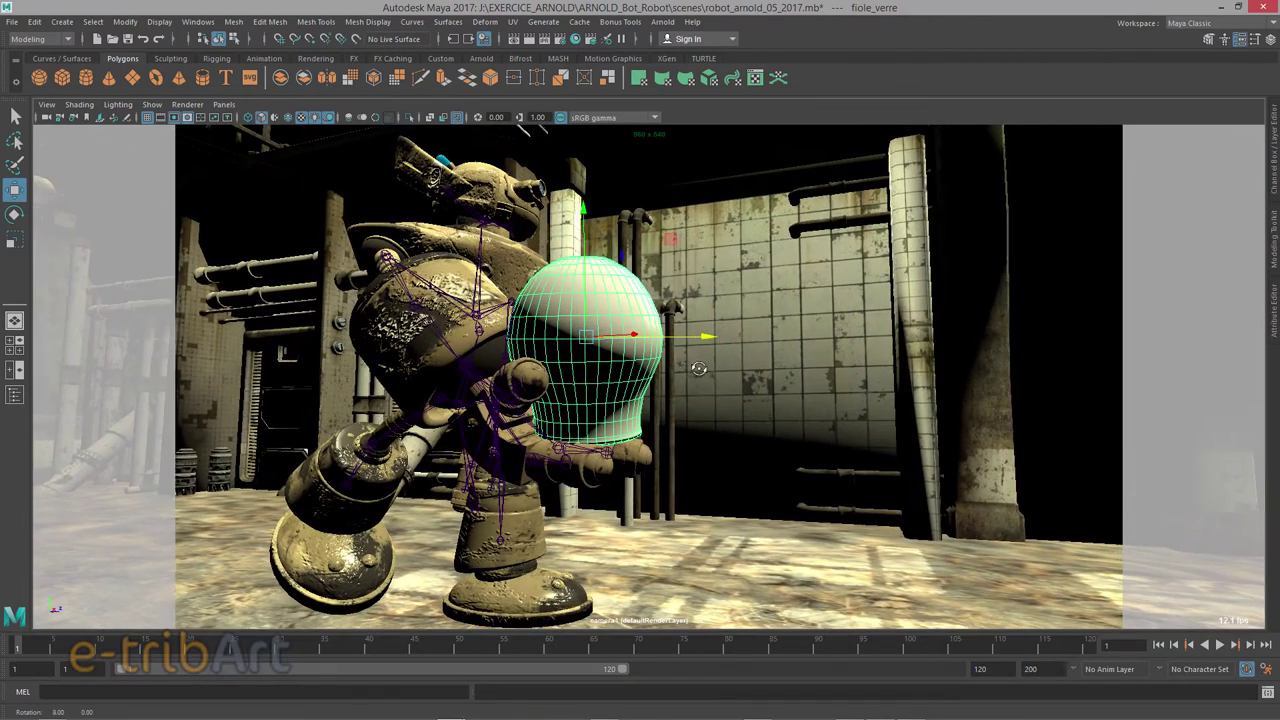
click(520, 130)
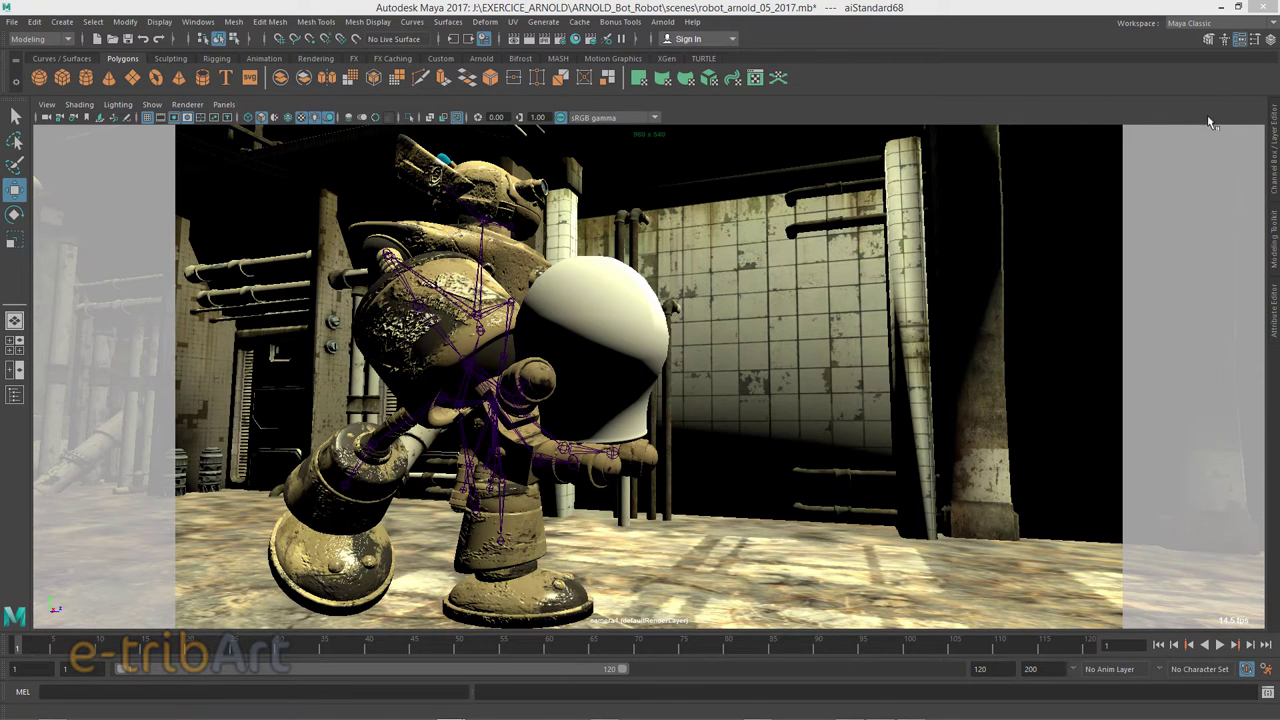
Select the glass flask and expand its Arnold render options in the Attribute Editor.
click(1275, 290)
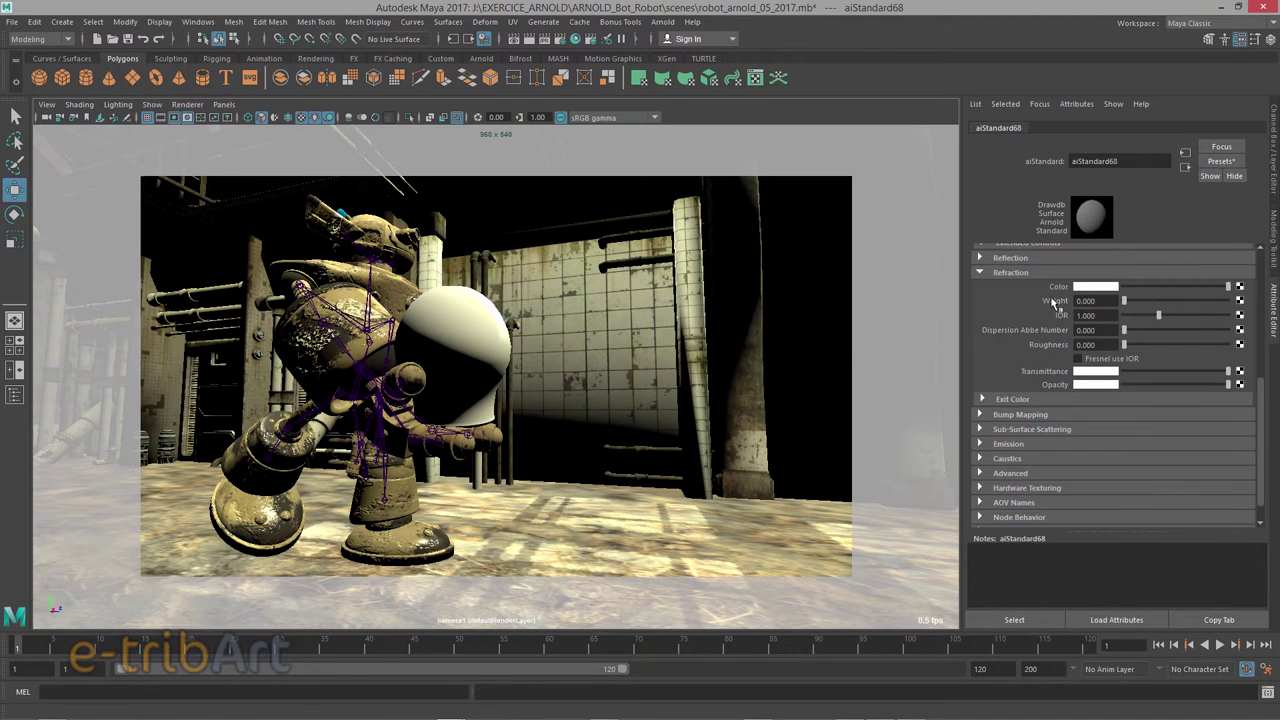
click(1260, 262)
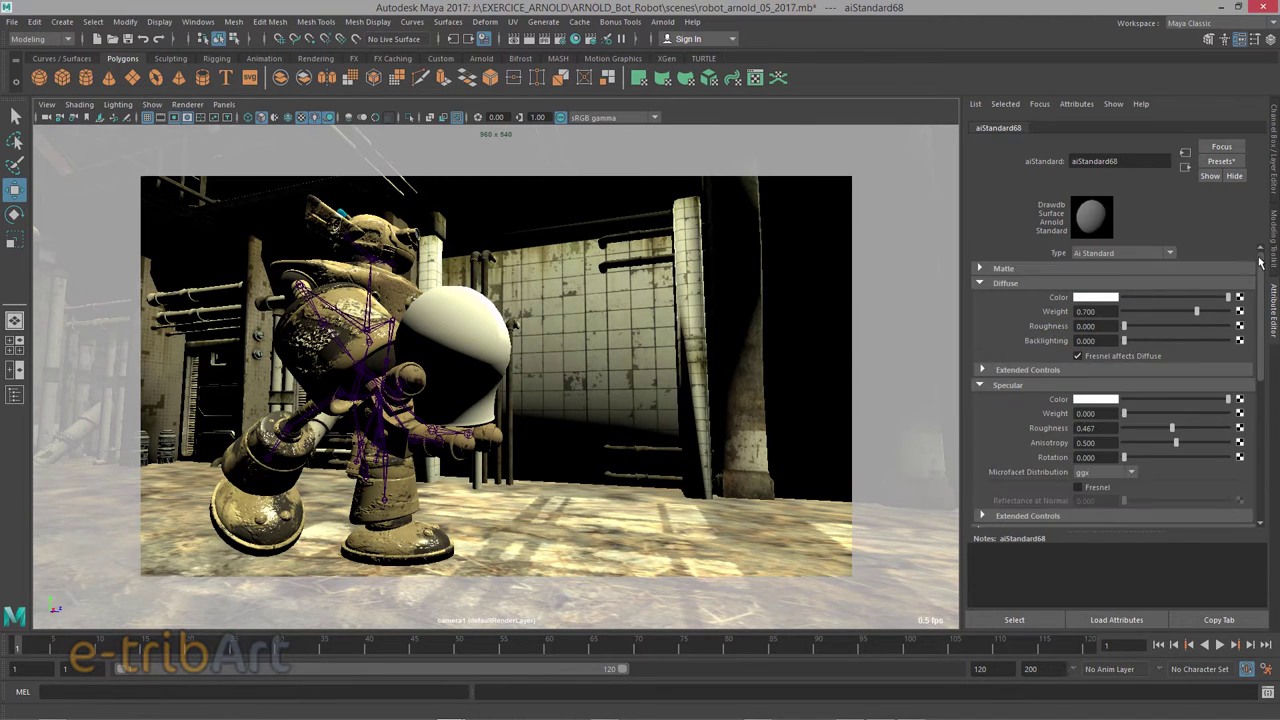
click(455, 364)
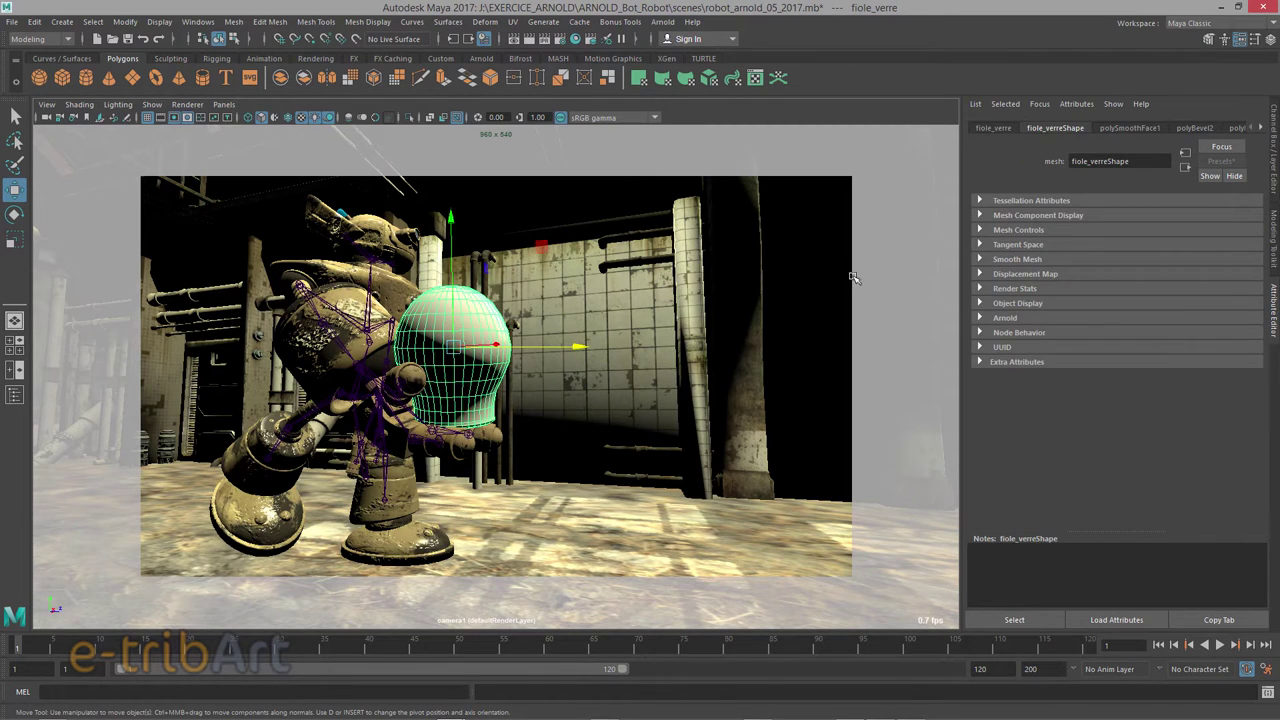
click(980, 318)
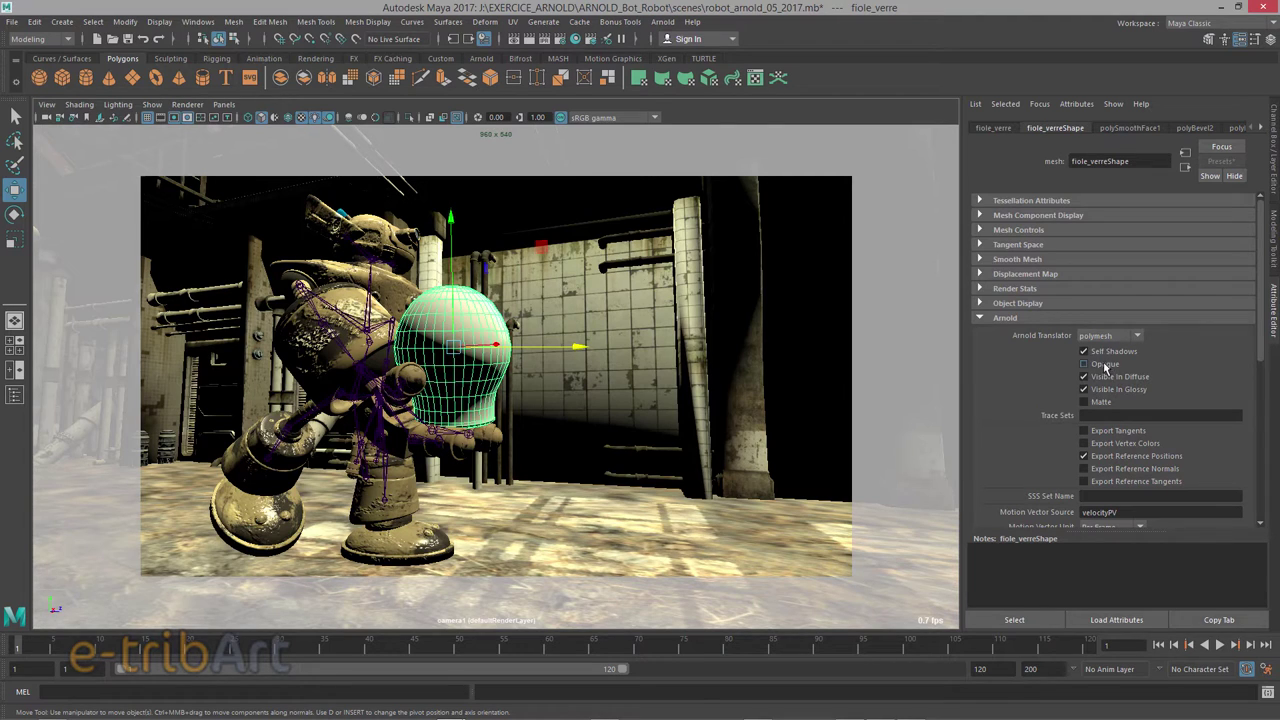
Rename the flask's aiStandard68 shader to verre.
click(1261, 128)
click(1261, 128)
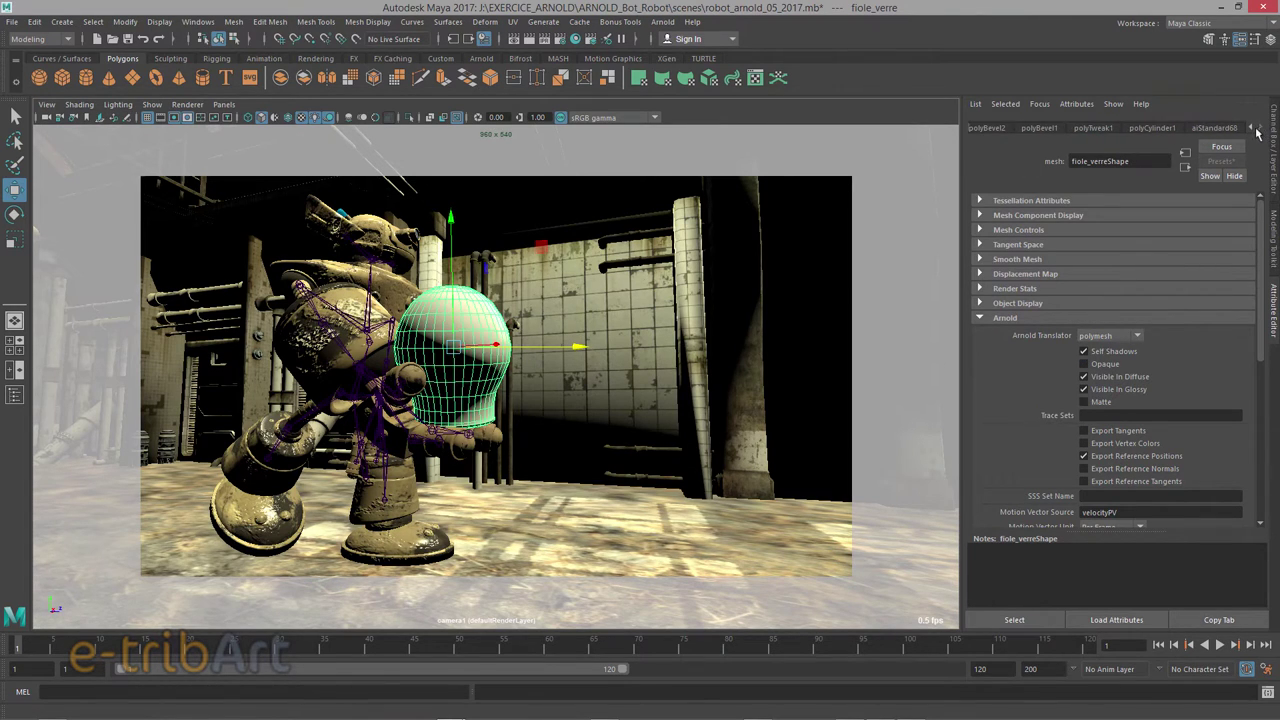
click(1224, 129)
double_click(1124, 161)
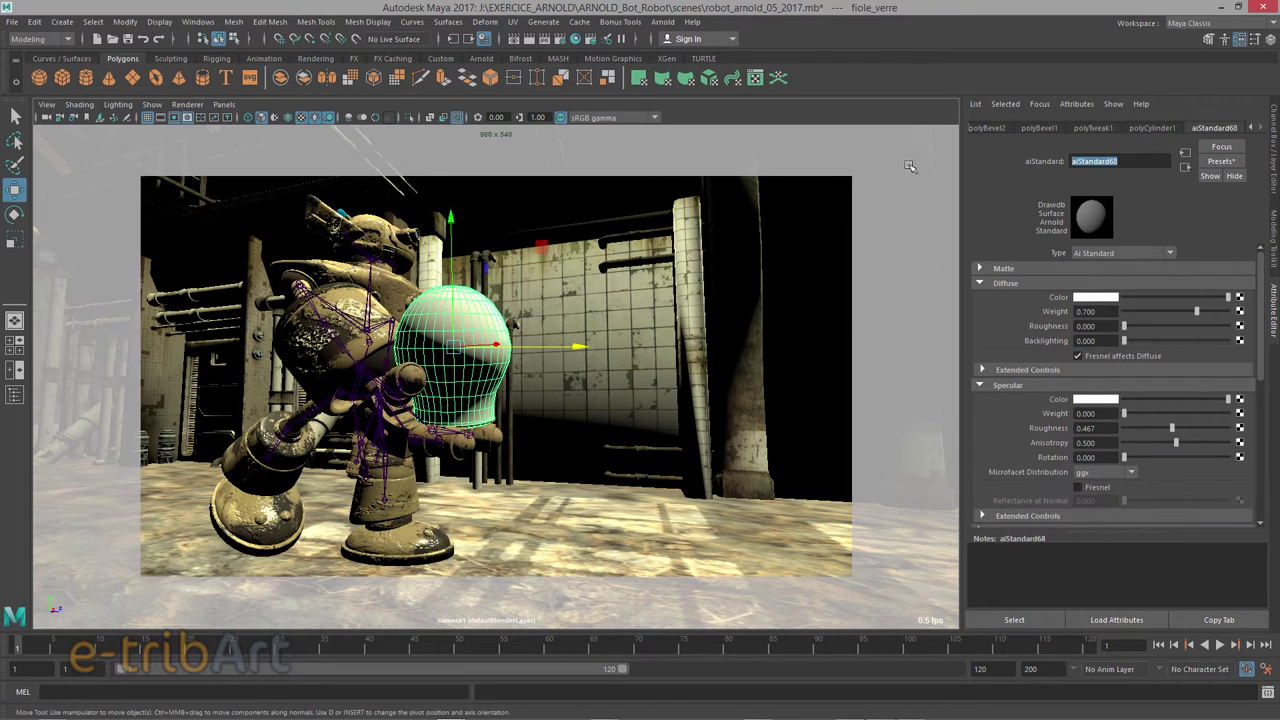
text(verre)
key(Return)
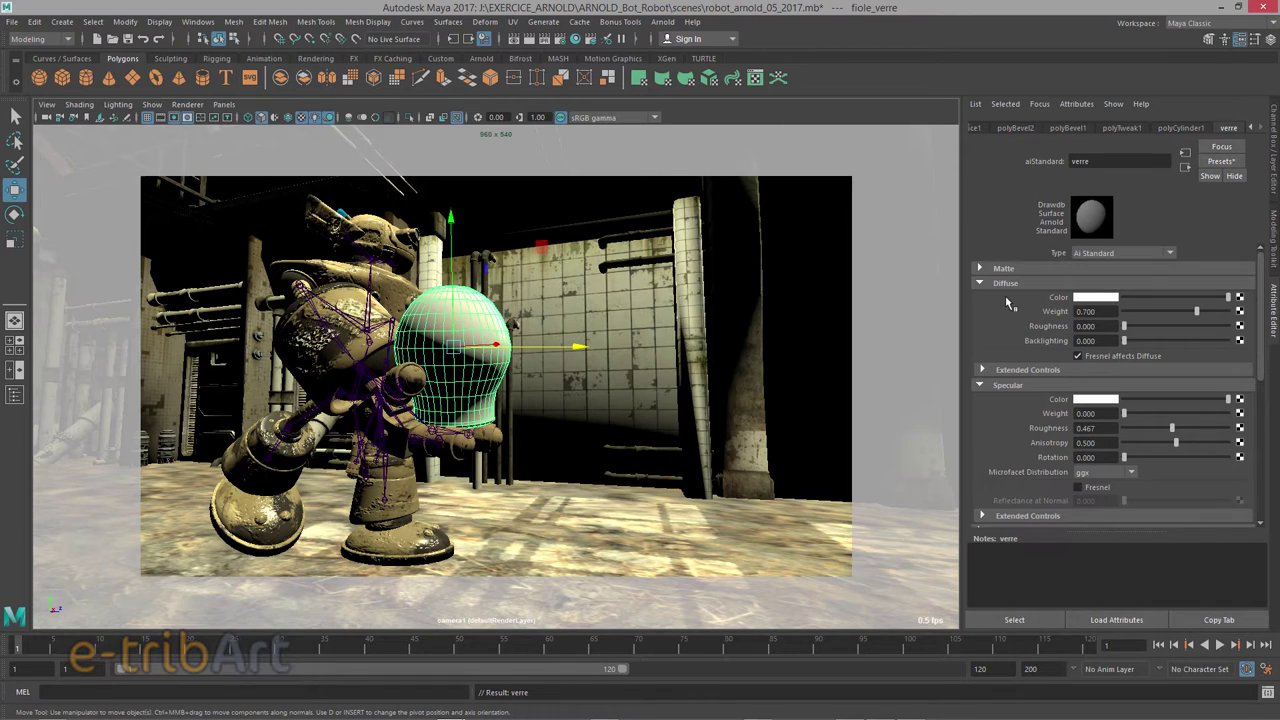
Set the verre shader's diffuse weight to 0.
drag(1145, 317, 1099, 313)
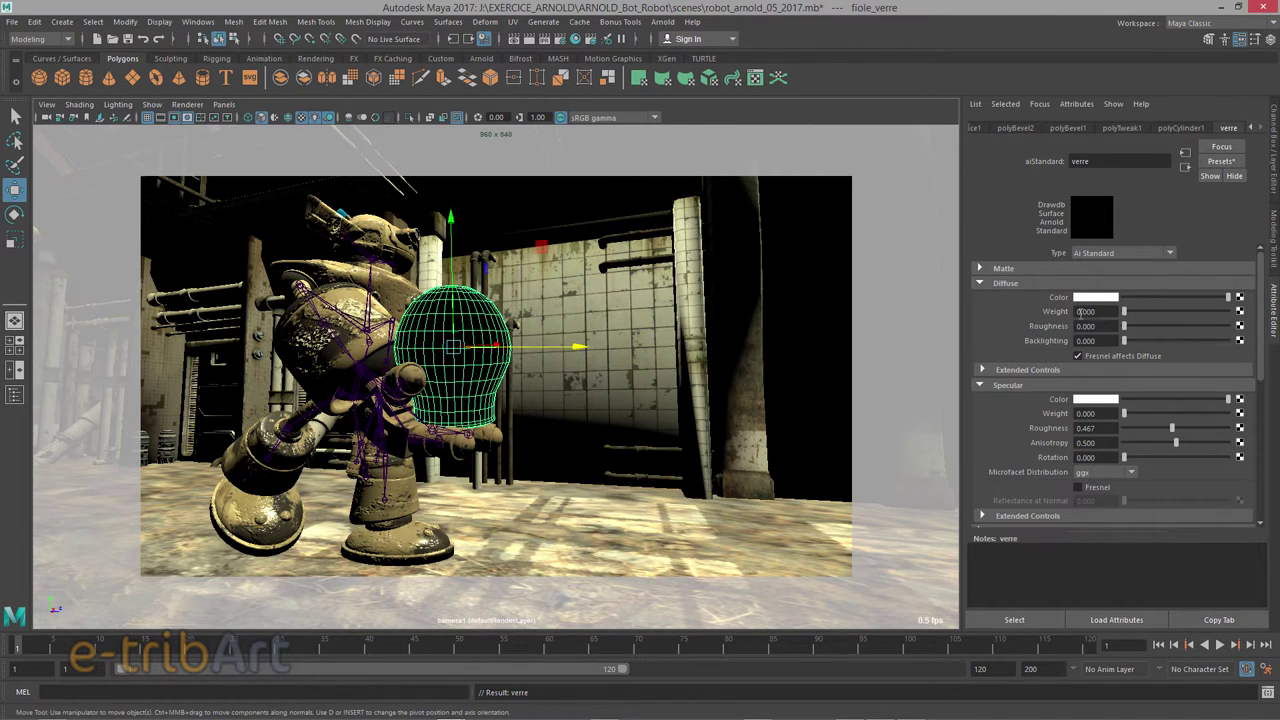
click(1010, 283)
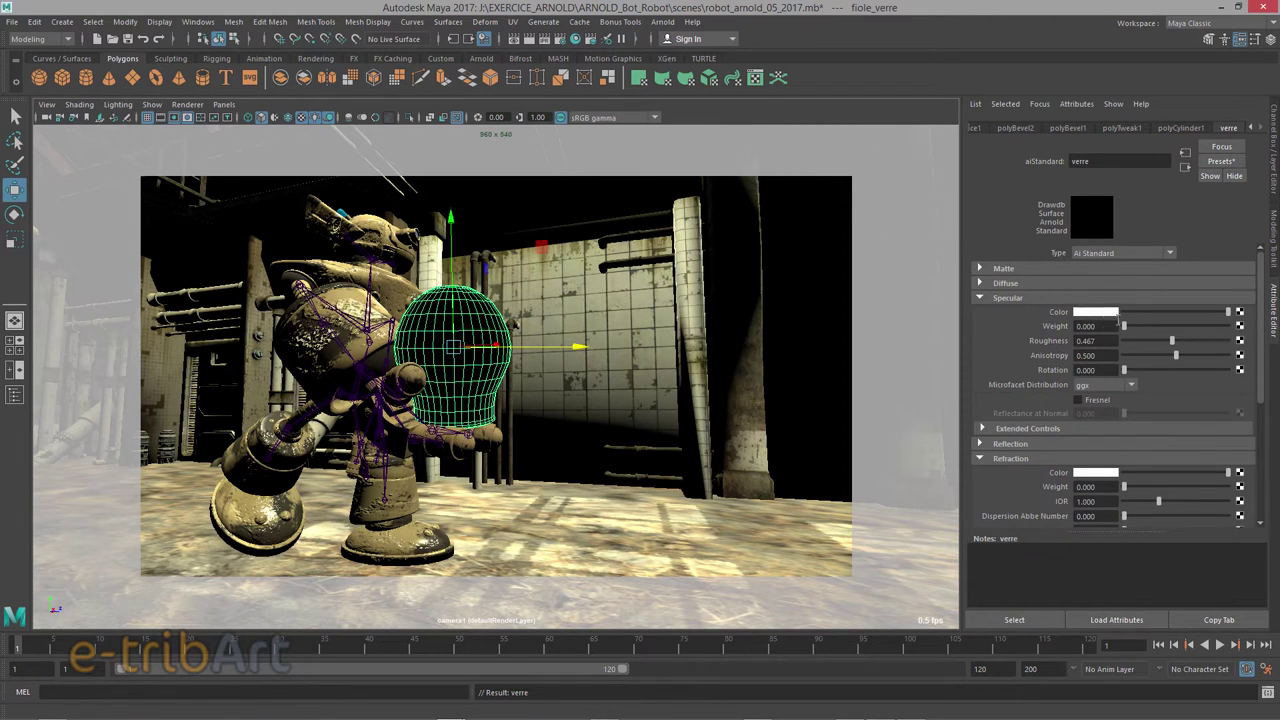
click(1073, 302)
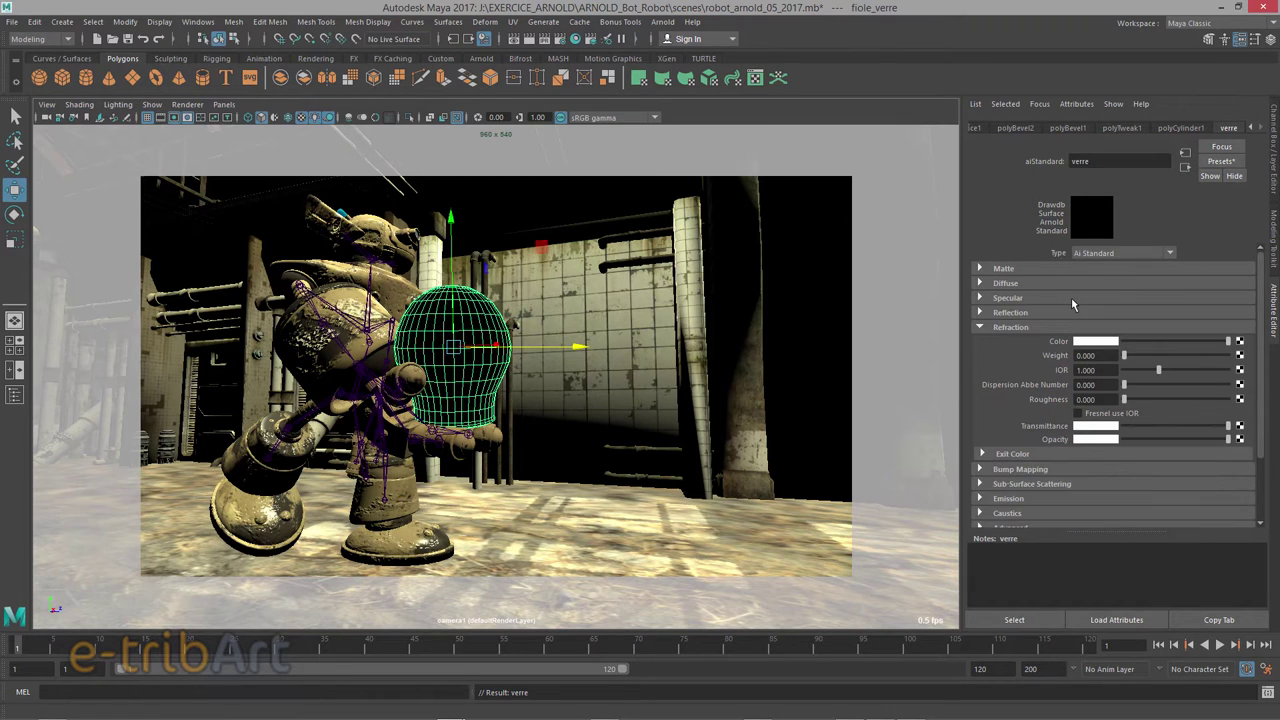
click(1073, 302)
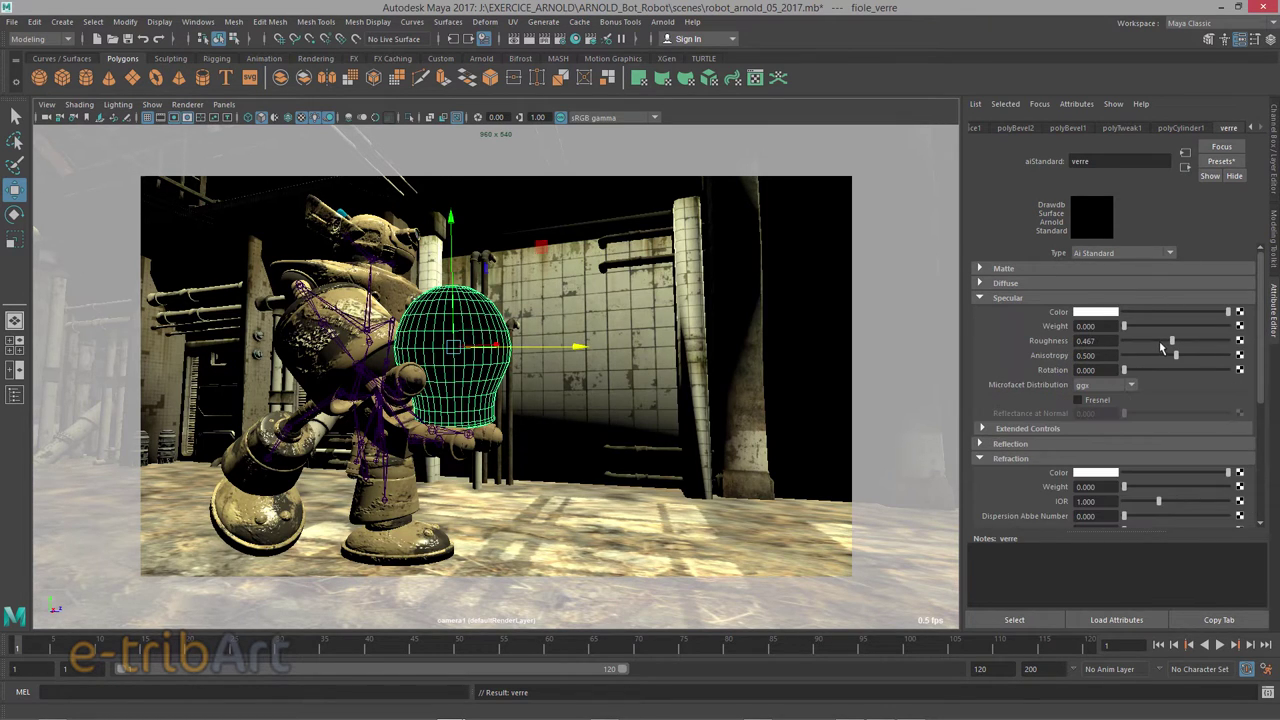
click(1038, 299)
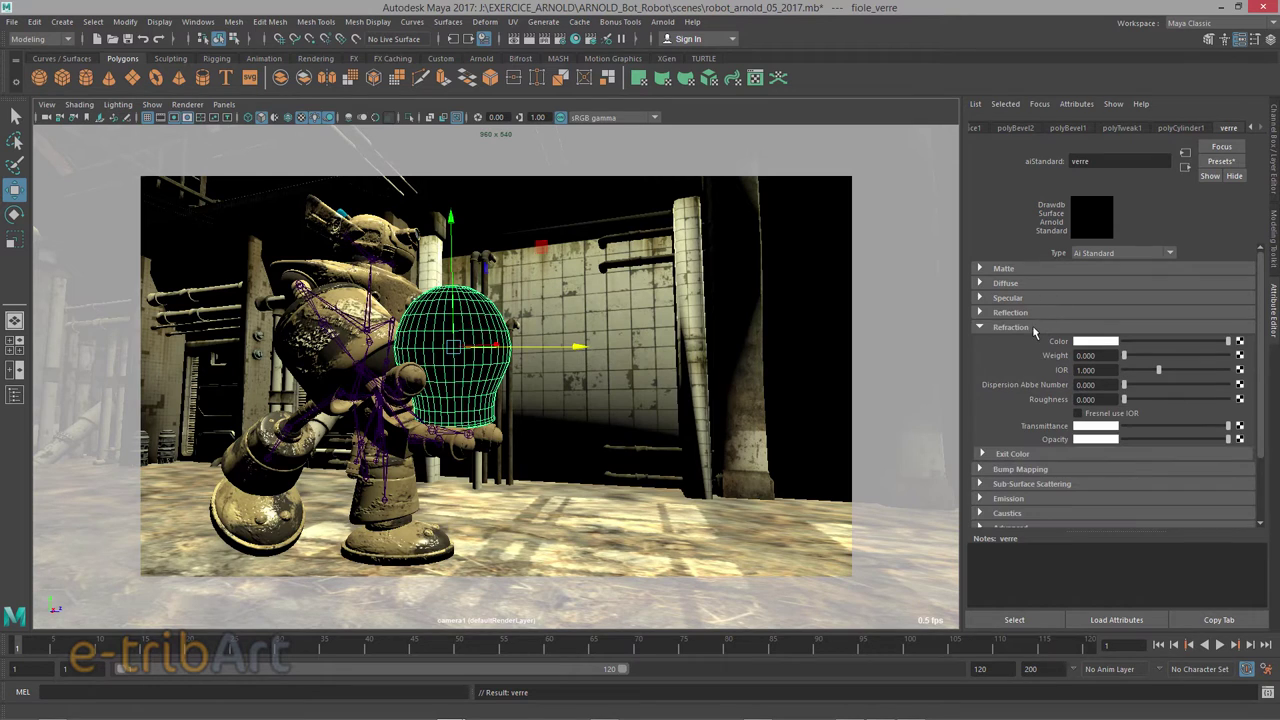
click(1030, 313)
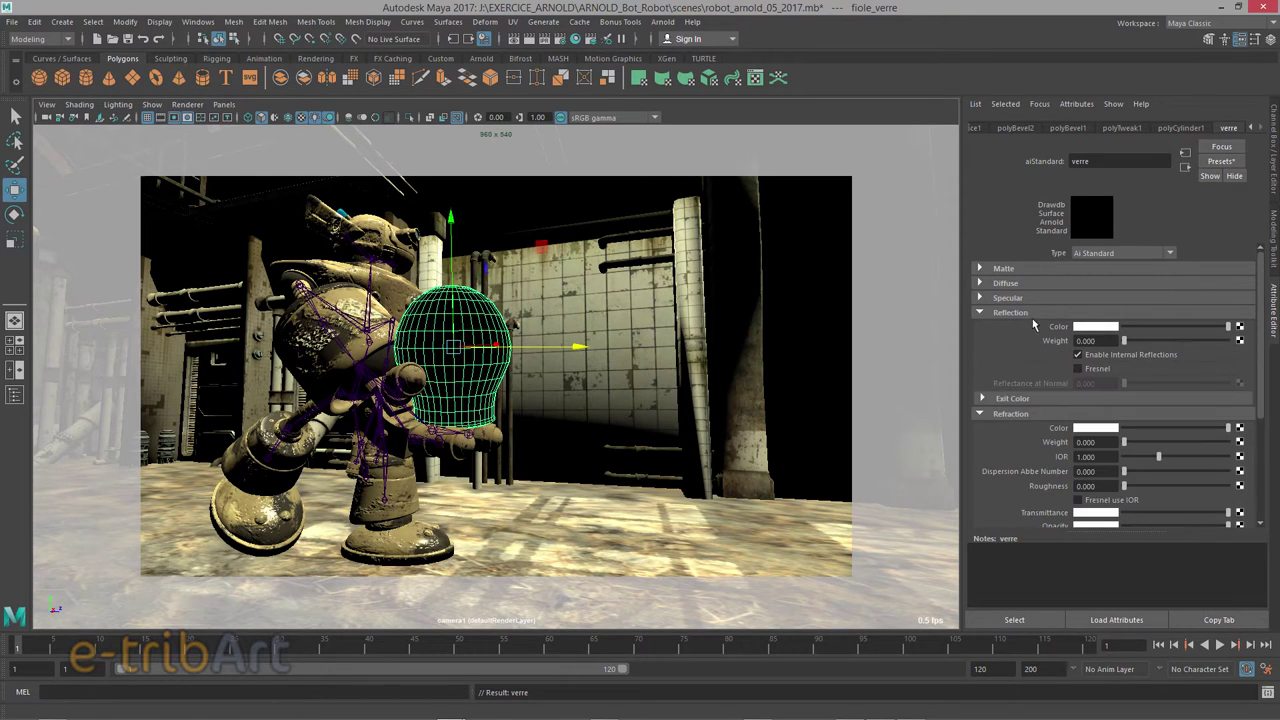
click(1047, 315)
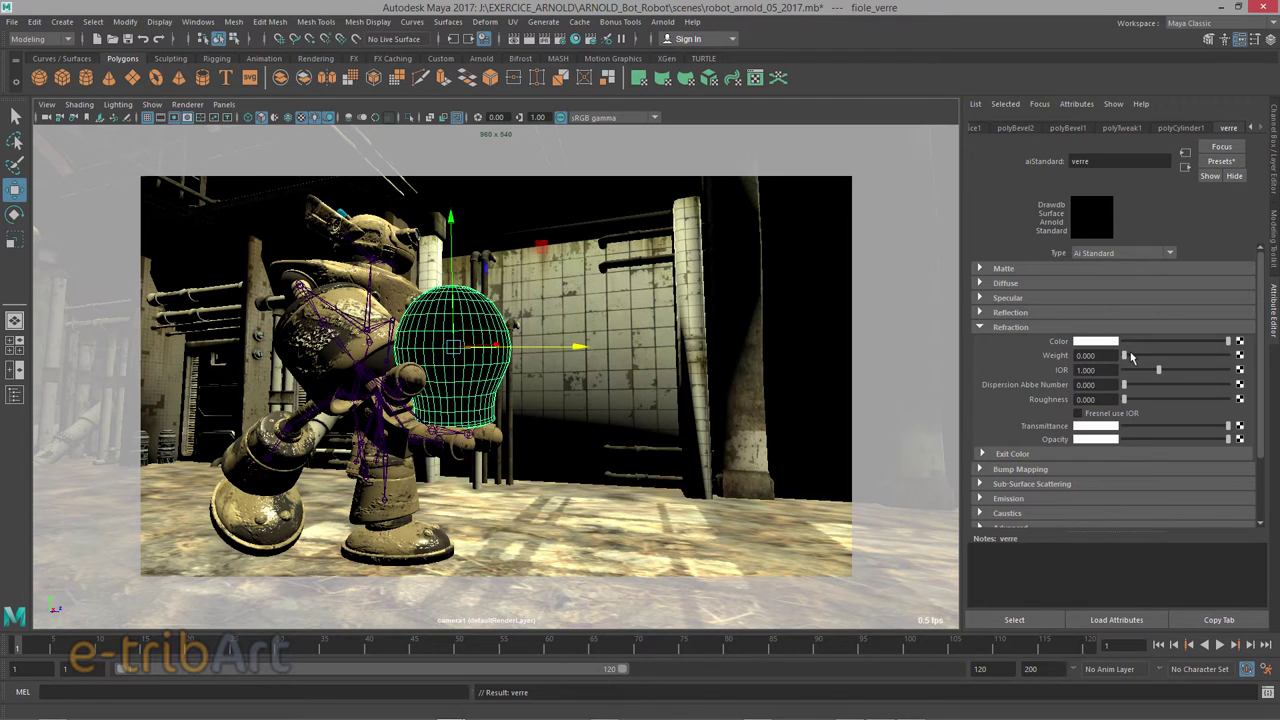
Set verre's refraction weight to 1.000 and its IOR to 1.300.
drag(1125, 356, 1228, 355)
drag(1097, 370, 1050, 373)
text(1.3)
key(Return)
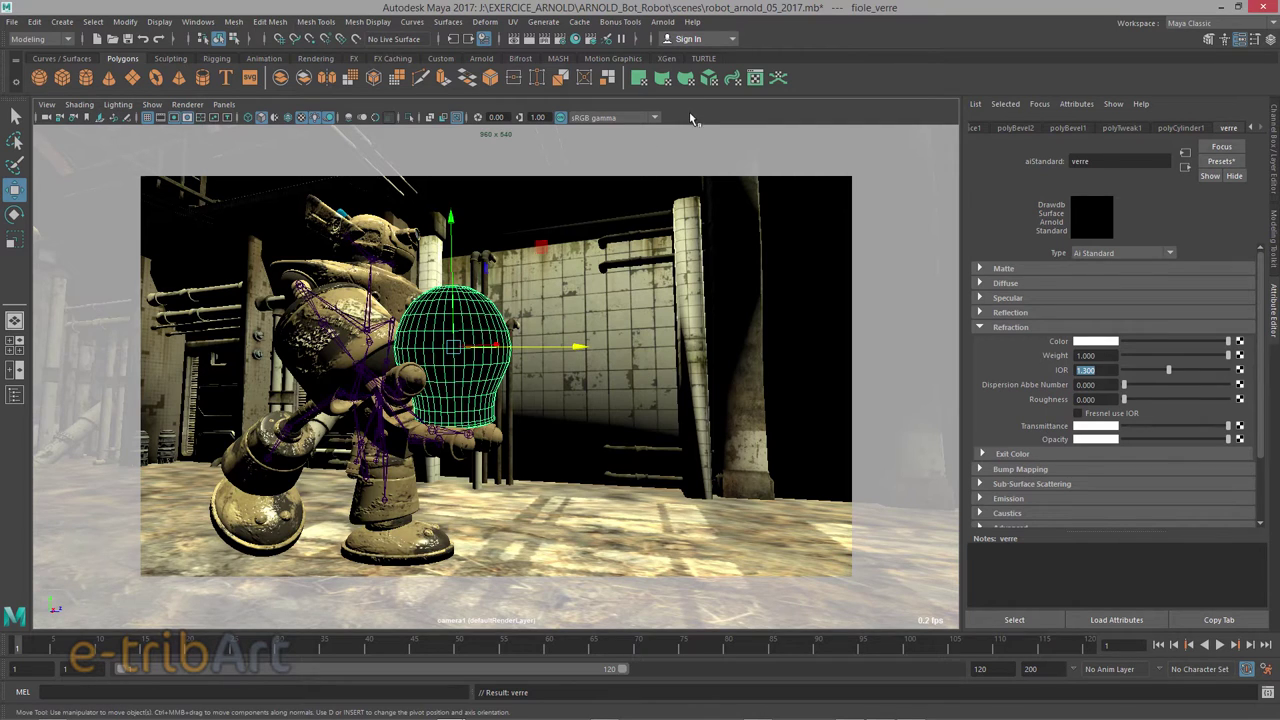
Open the Arnold Render View from the Arnold menu to render the flask.
click(666, 24)
click(677, 52)
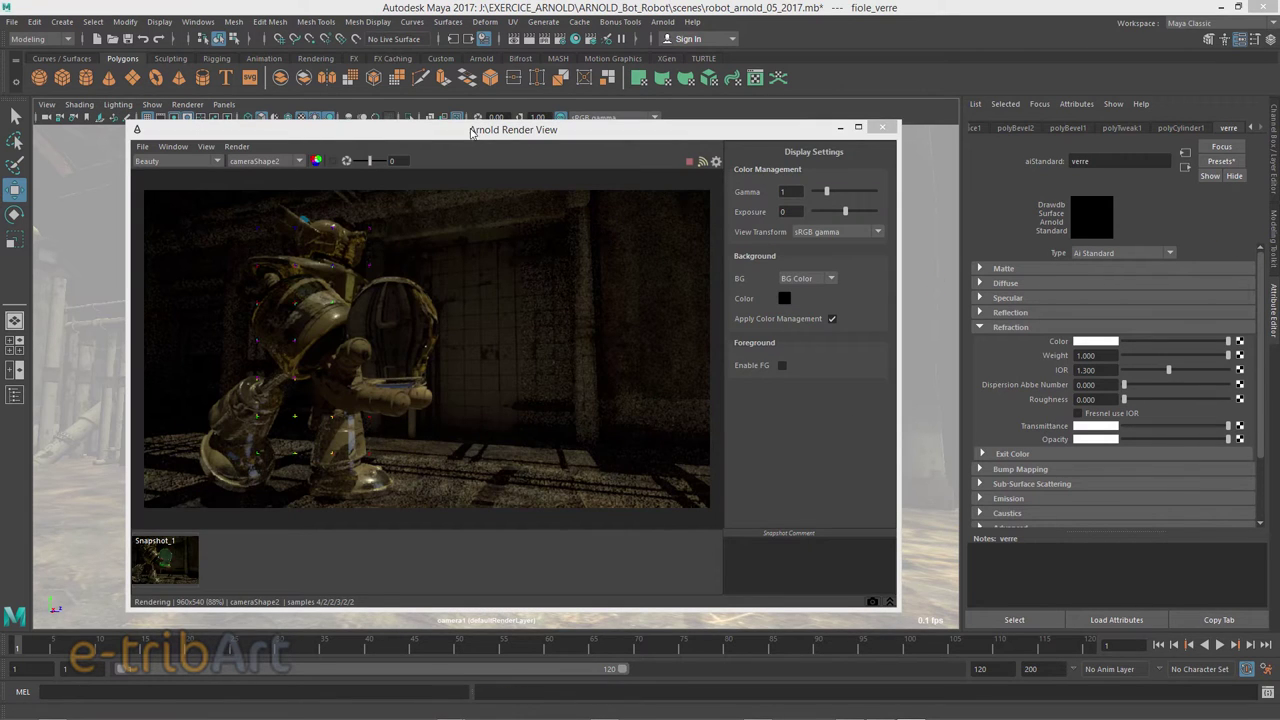
click(660, 22)
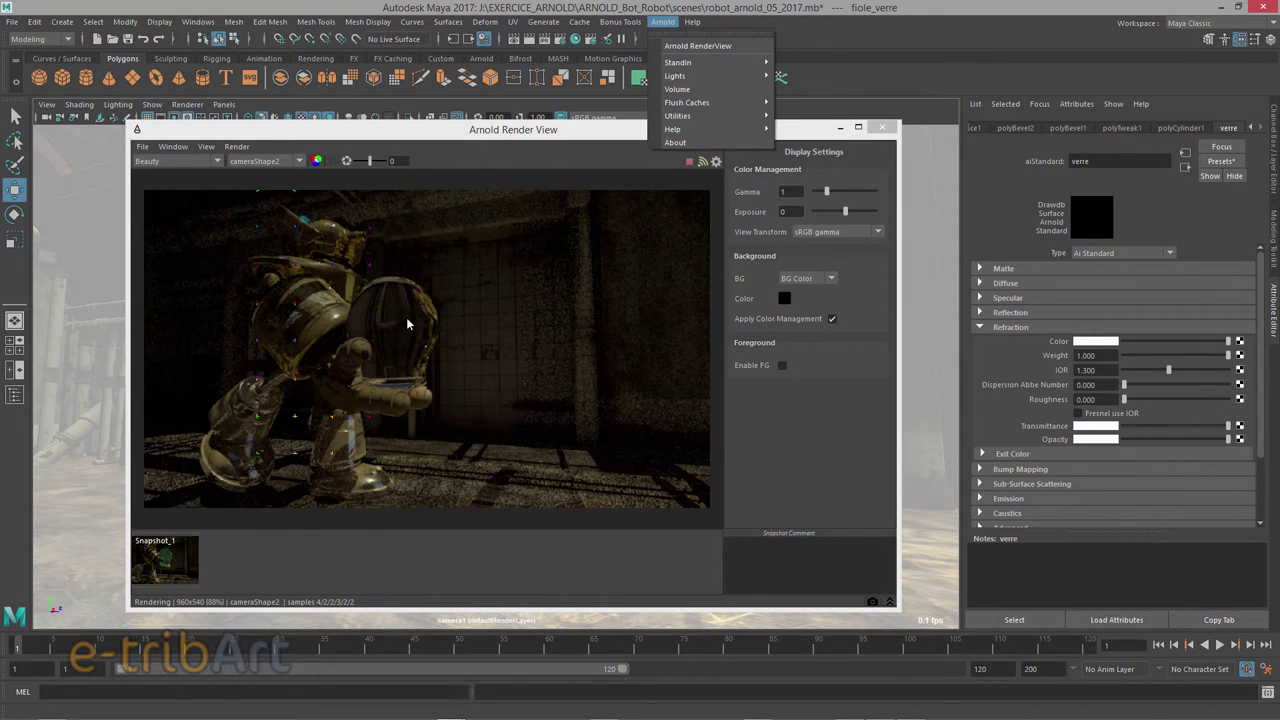
mouse_move(672, 129)
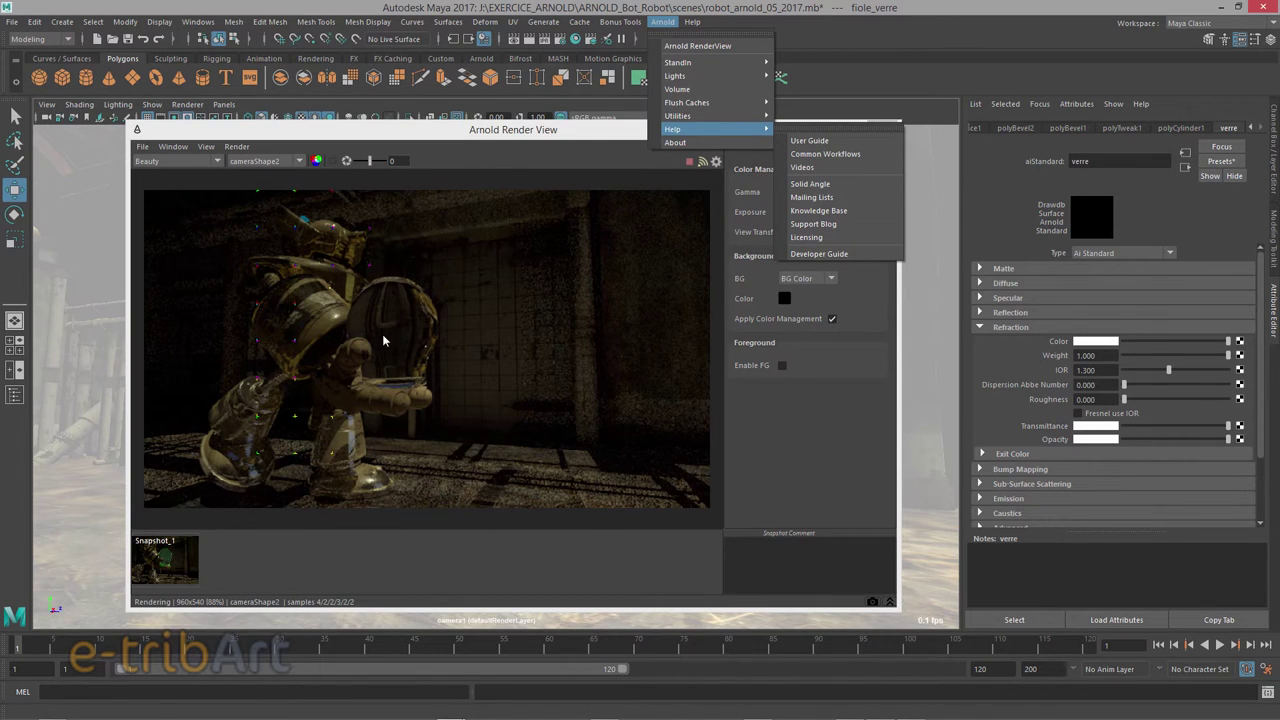
click(587, 138)
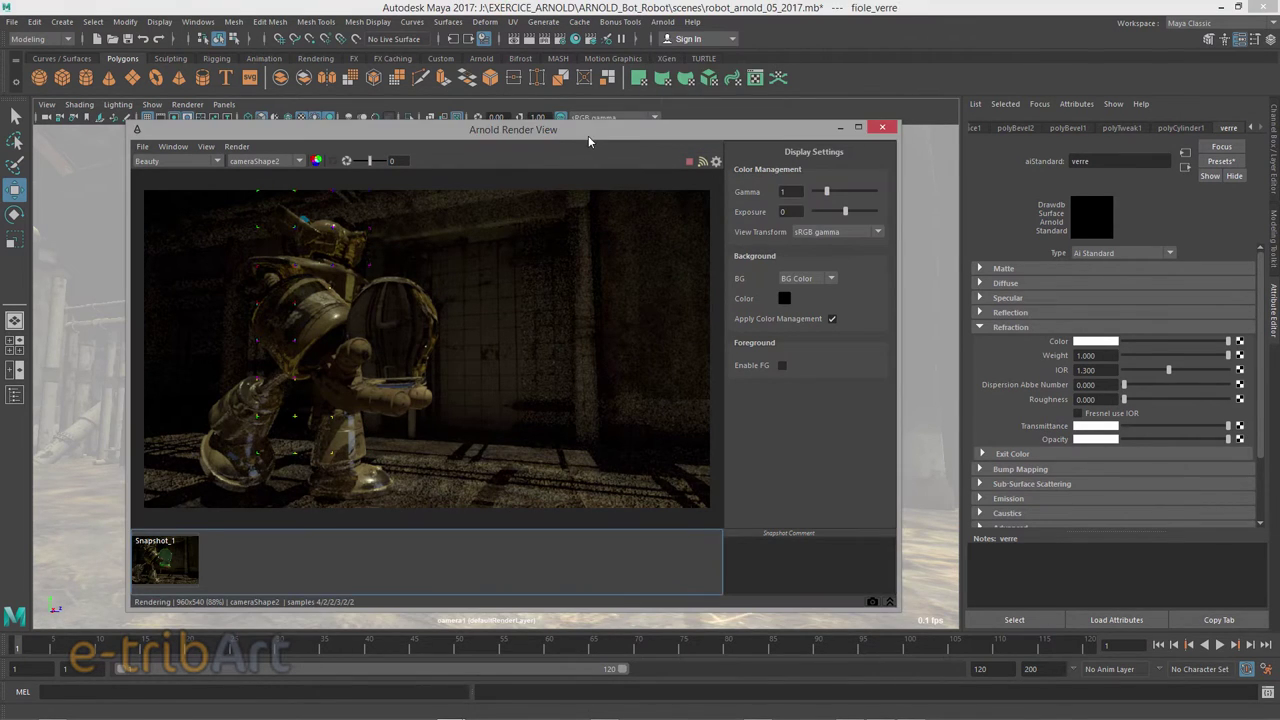
Reposition the render window and orbit the camera around the robot and glass flask.
mouse_move(588, 135)
mouse_down()
mouse_move(551, 490)
mouse_move(627, 512)
mouse_up()
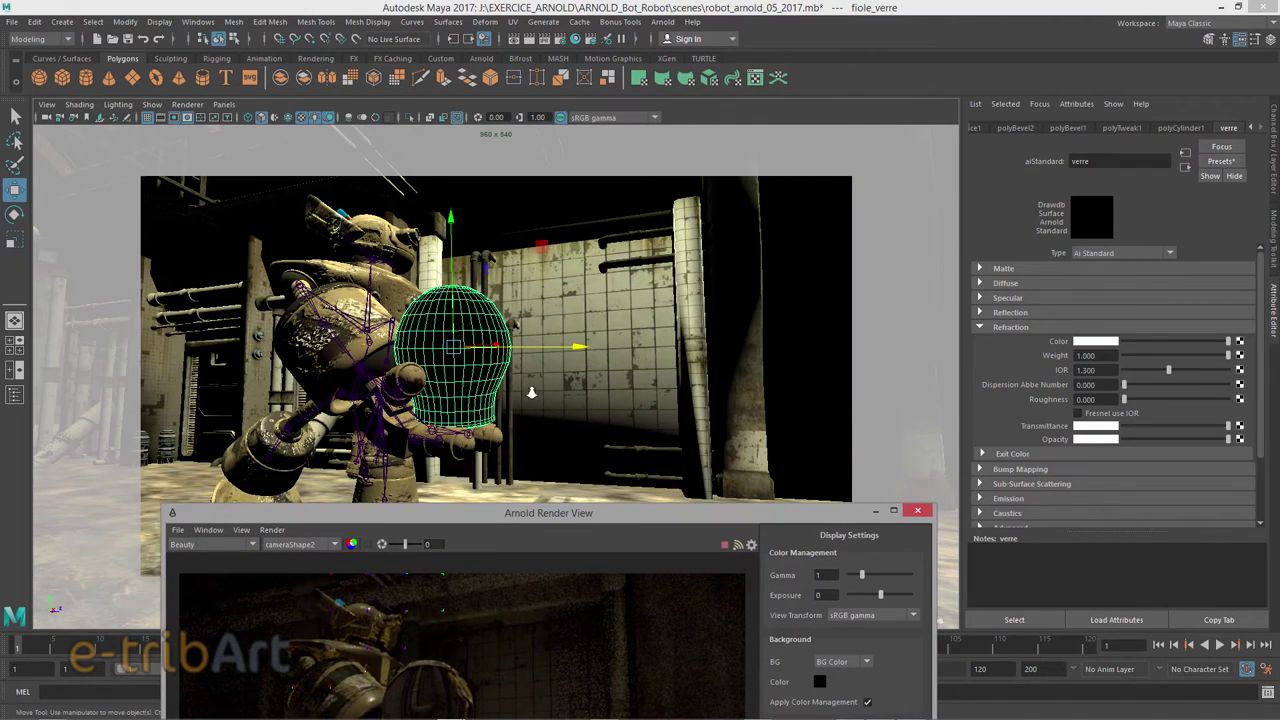
scroll(518, 494, up, 3)
mouse_move(519, 513)
mouse_down()
mouse_move(489, 109)
mouse_move(902, 91)
mouse_up()
alt+drag(504, 375, 492, 375)
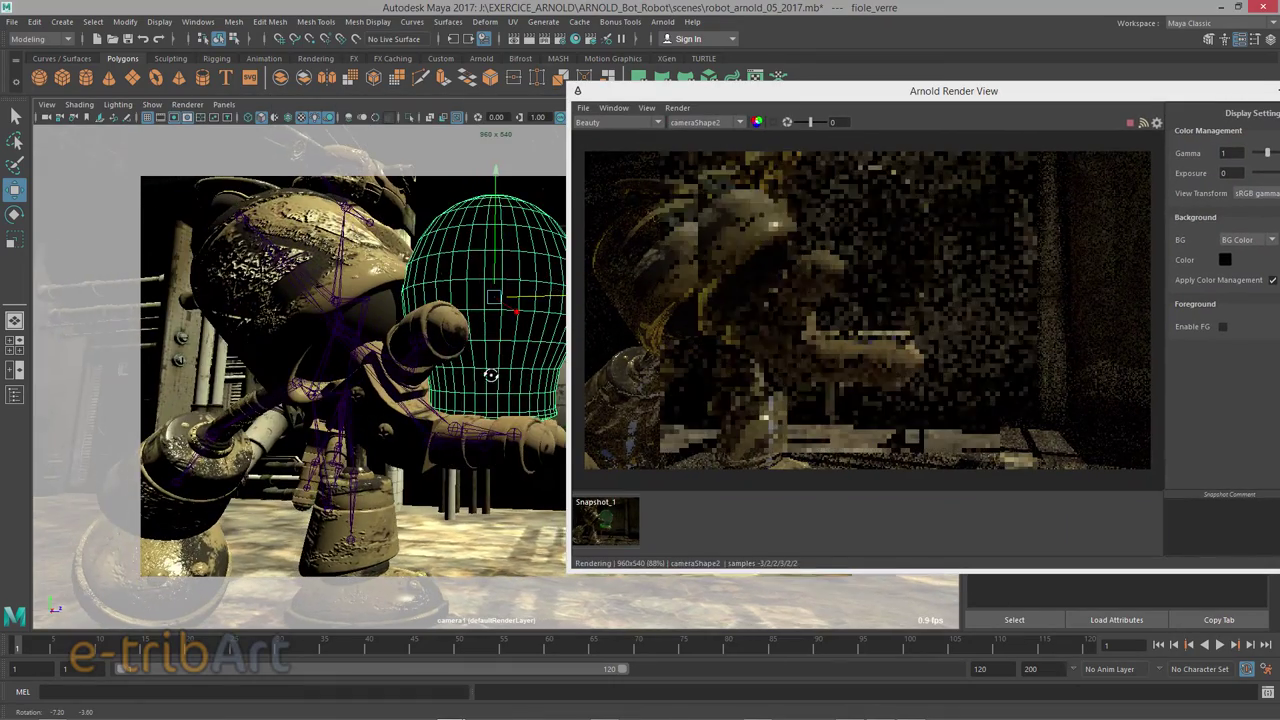
Show verre's attributes with Ctrl+A, shift the Arnold Render View left, then close it.
key(ctrl+a)
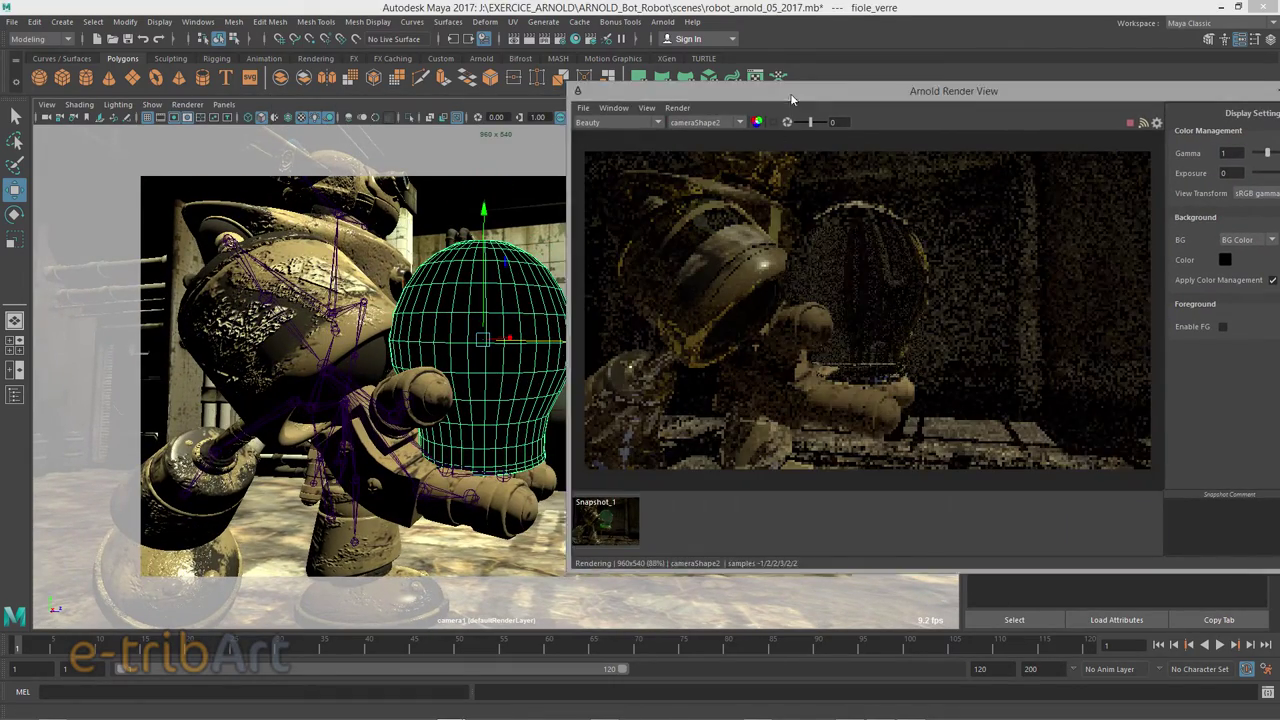
mouse_move(791, 94)
mouse_down()
mouse_move(300, 77)
mouse_move(360, 112)
mouse_up()
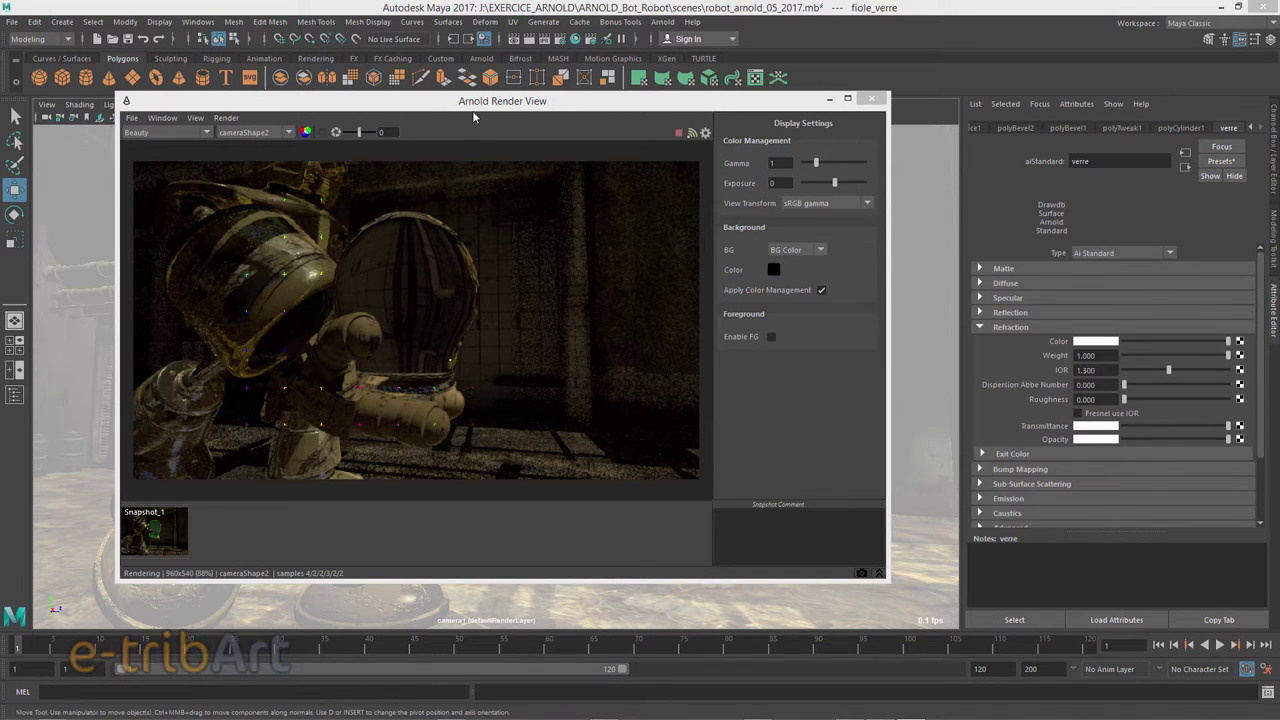
mouse_move(476, 104)
mouse_down()
mouse_move(554, 68)
mouse_move(468, 86)
mouse_up()
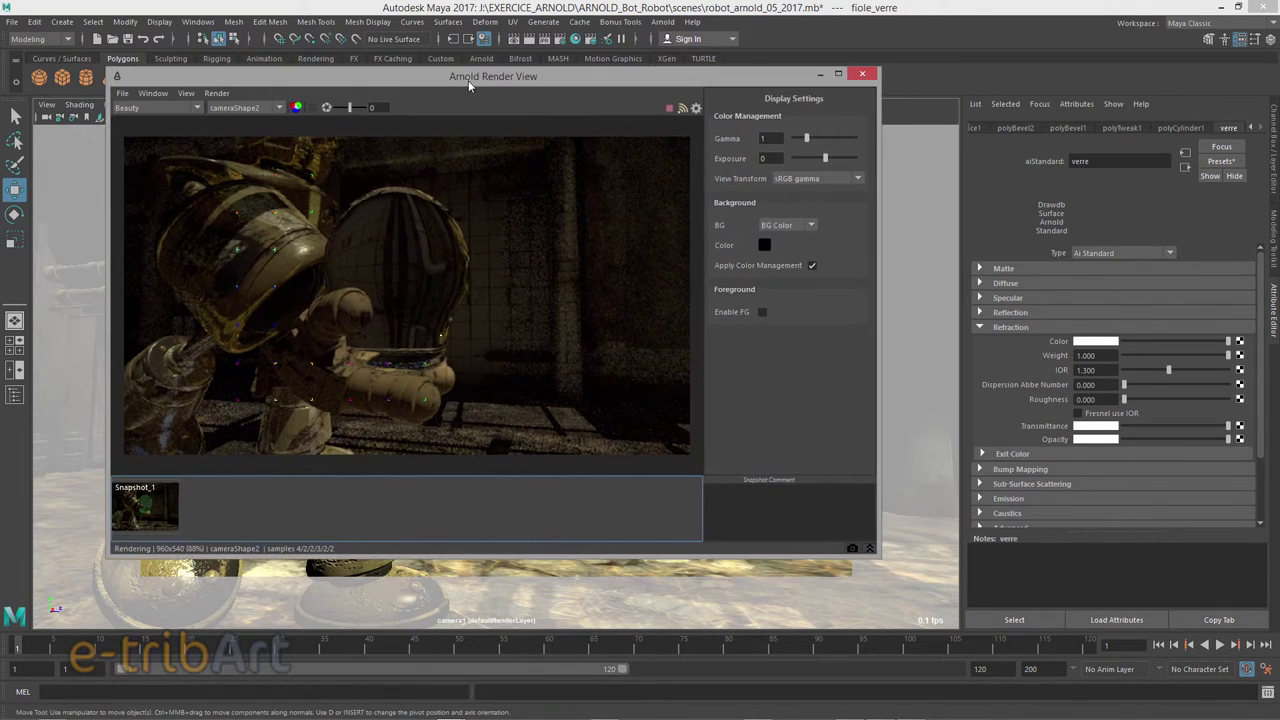
click(862, 75)
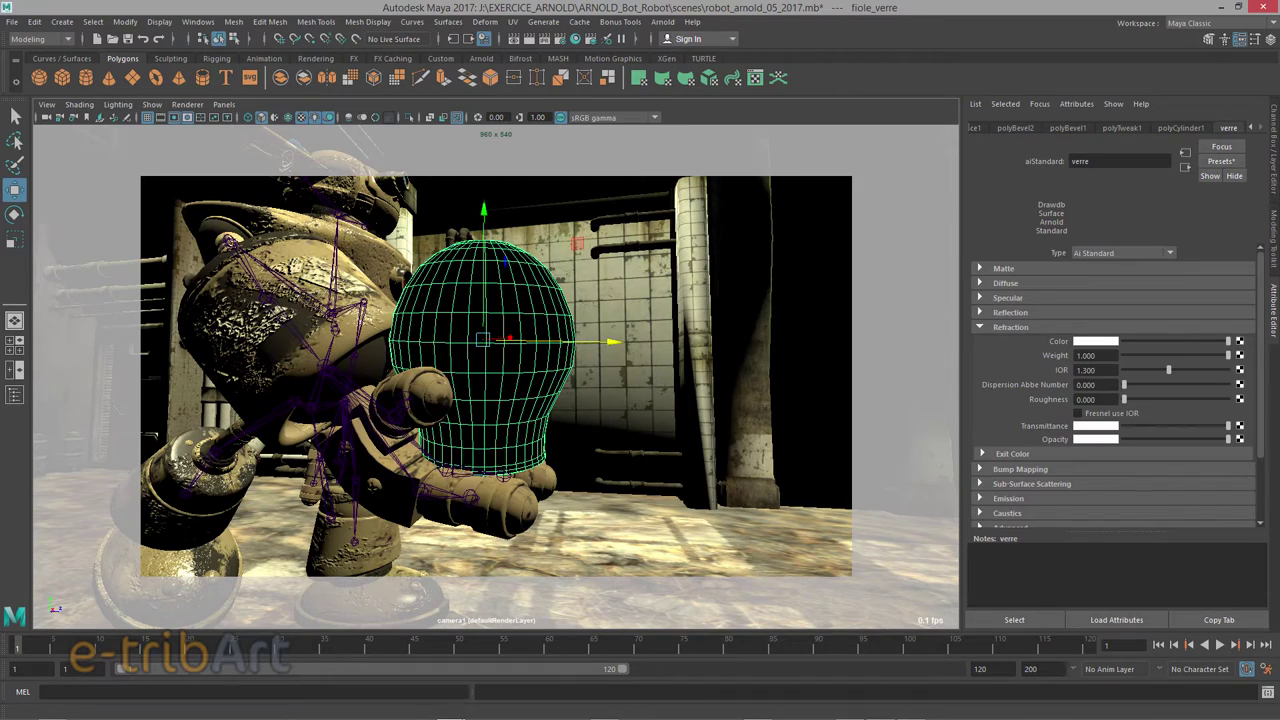
Open the Hypershade and place it widened over the viewport.
click(575, 38)
drag(1002, 56, 600, 29)
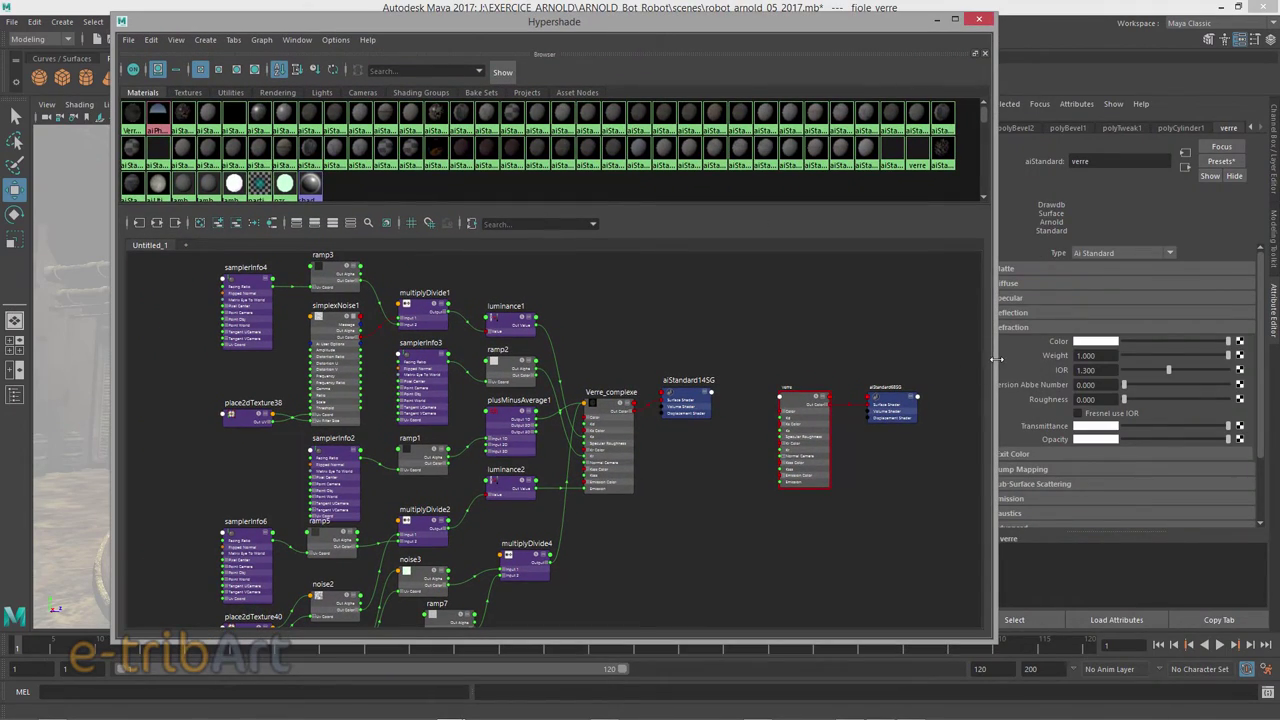
drag(996, 359, 1205, 359)
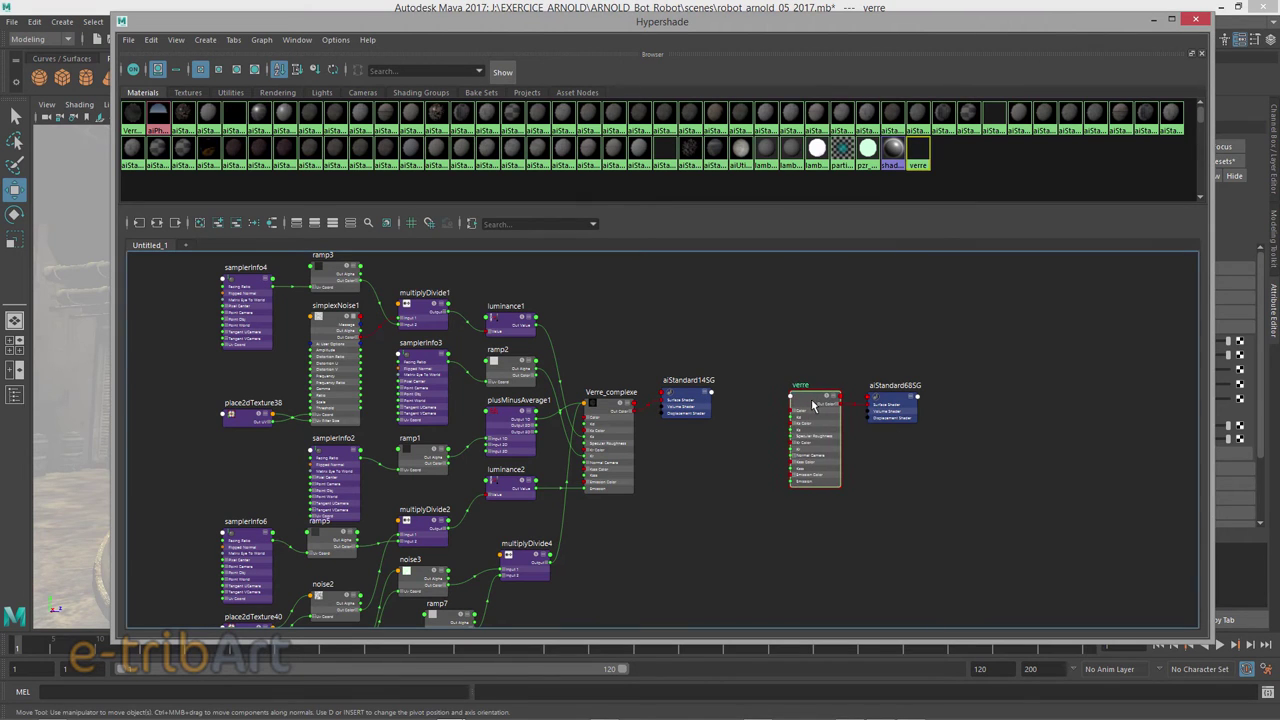
Move verre and aiStandard68SG to the right and begin mapping a node into verre's IOR.
drag(813, 403, 960, 495)
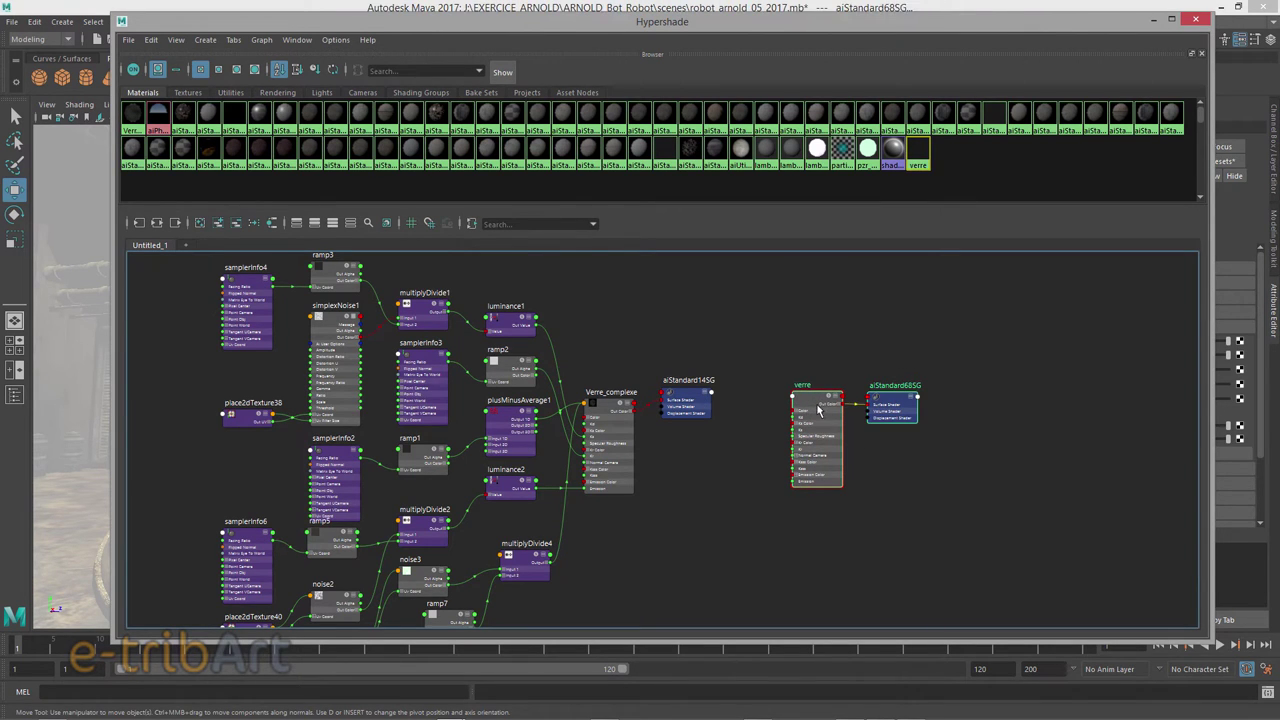
drag(818, 407, 1038, 407)
scroll(1038, 407, up, 5)
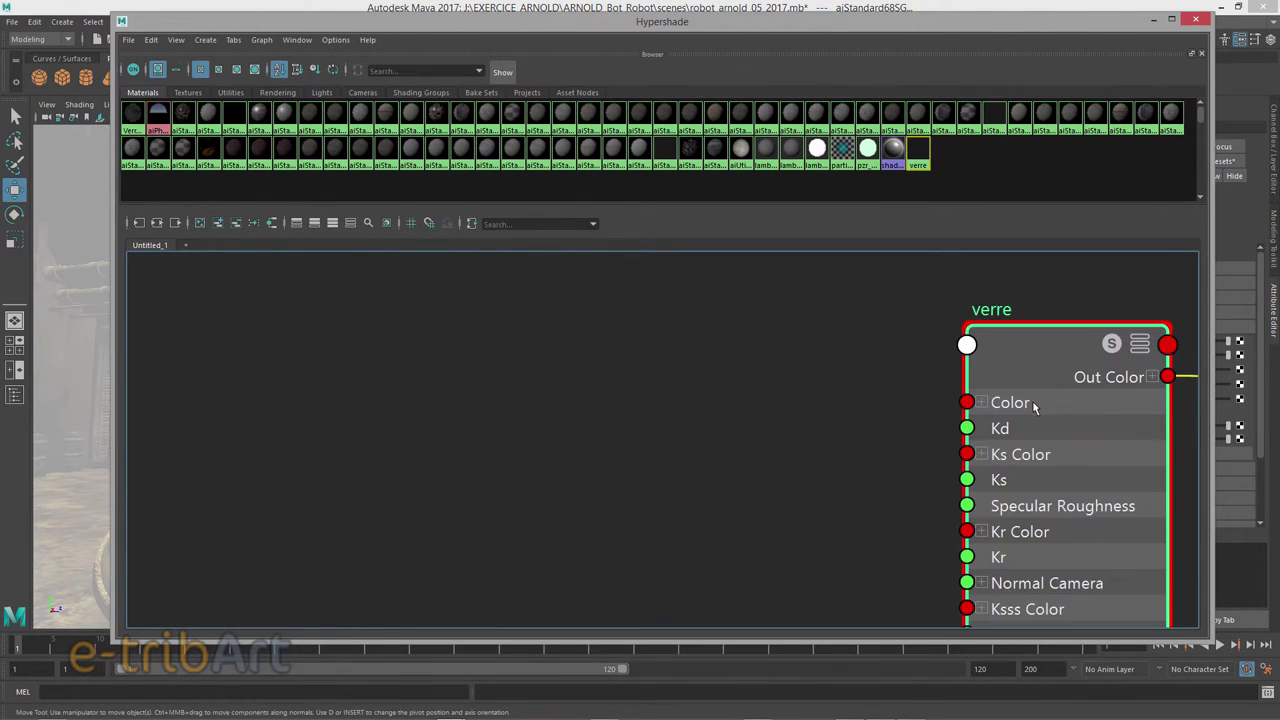
scroll(1036, 406, down, 2)
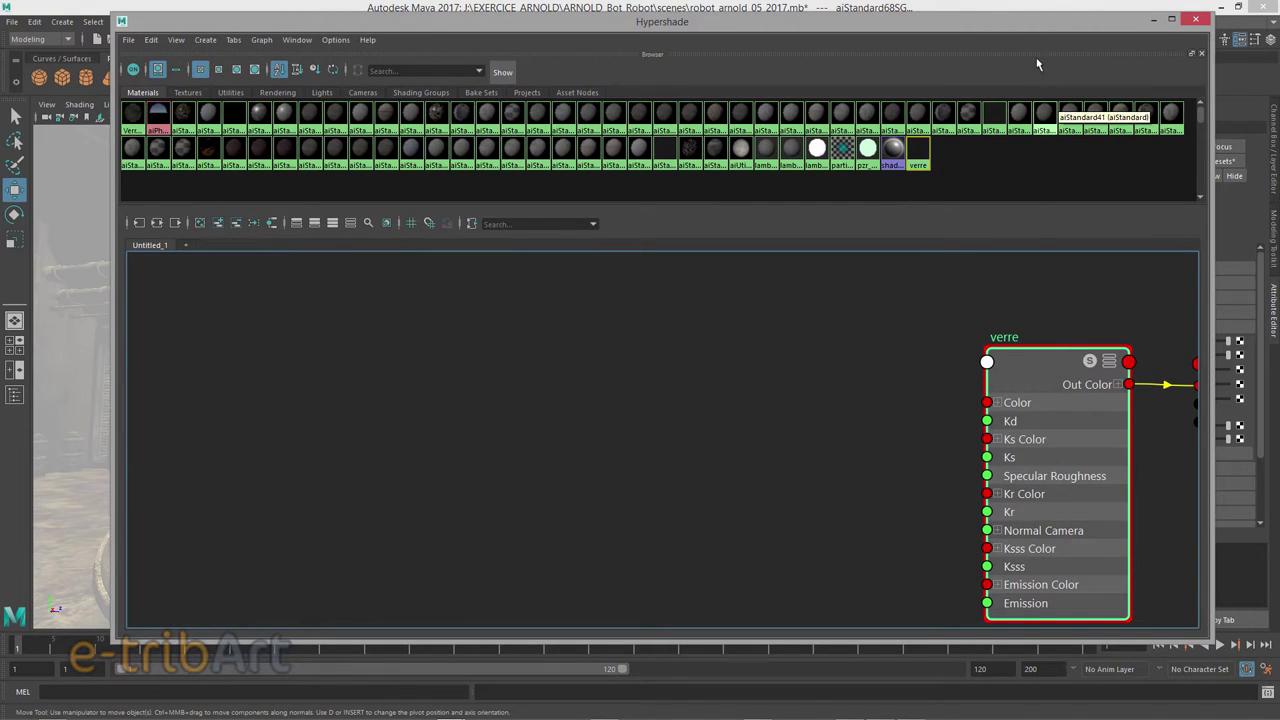
drag(1035, 24, 721, 41)
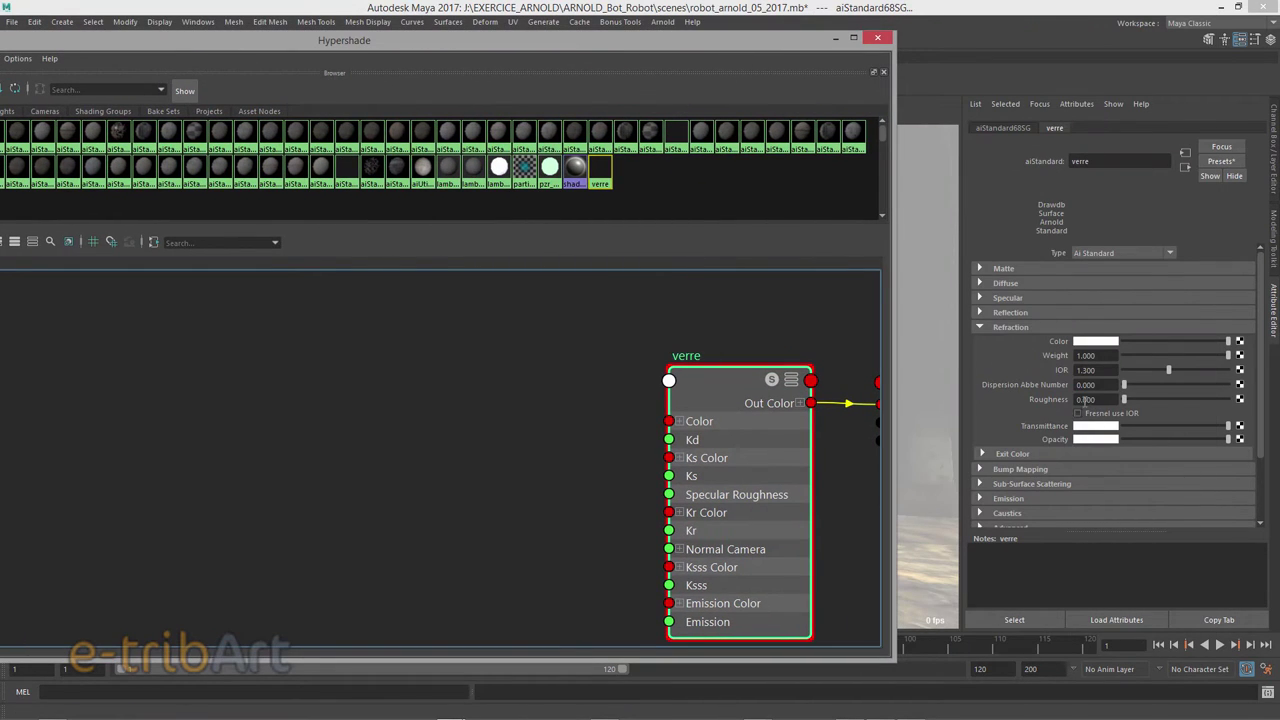
click(1240, 373)
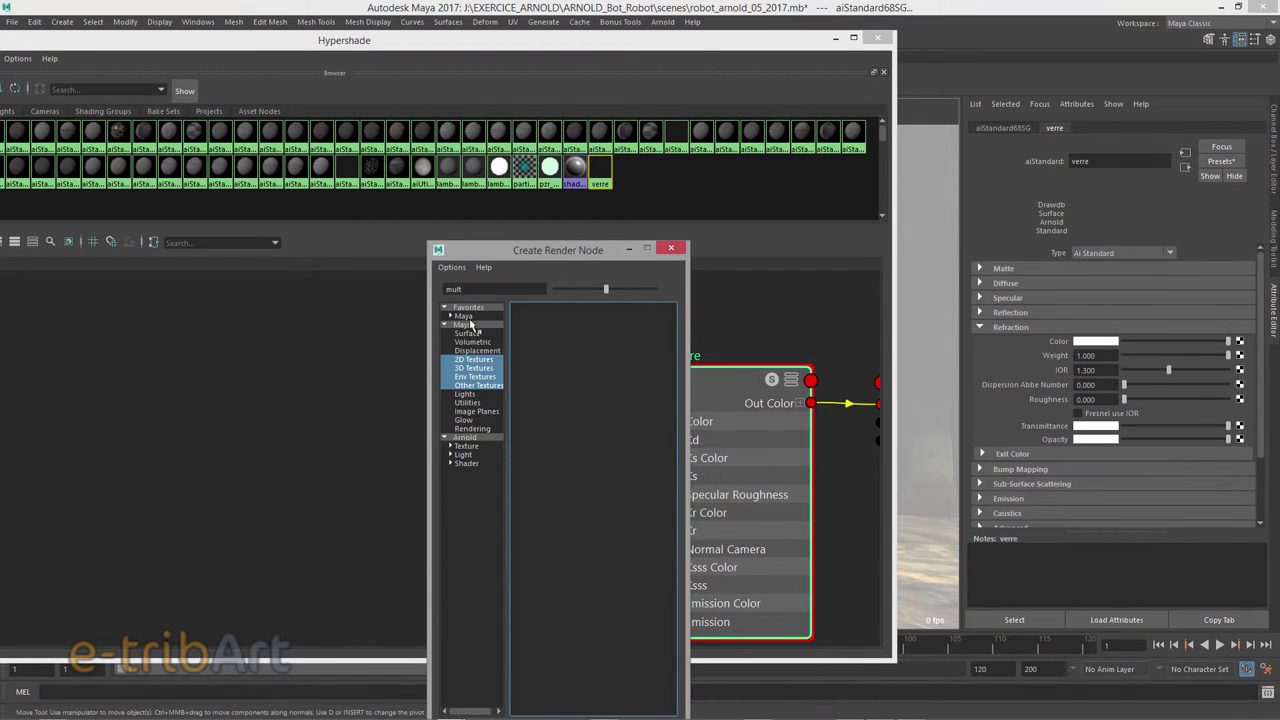
Search 'ave' under Maya Utilities and create a Plus Minus Average node wired into verre's IOR.
double_click(460, 289)
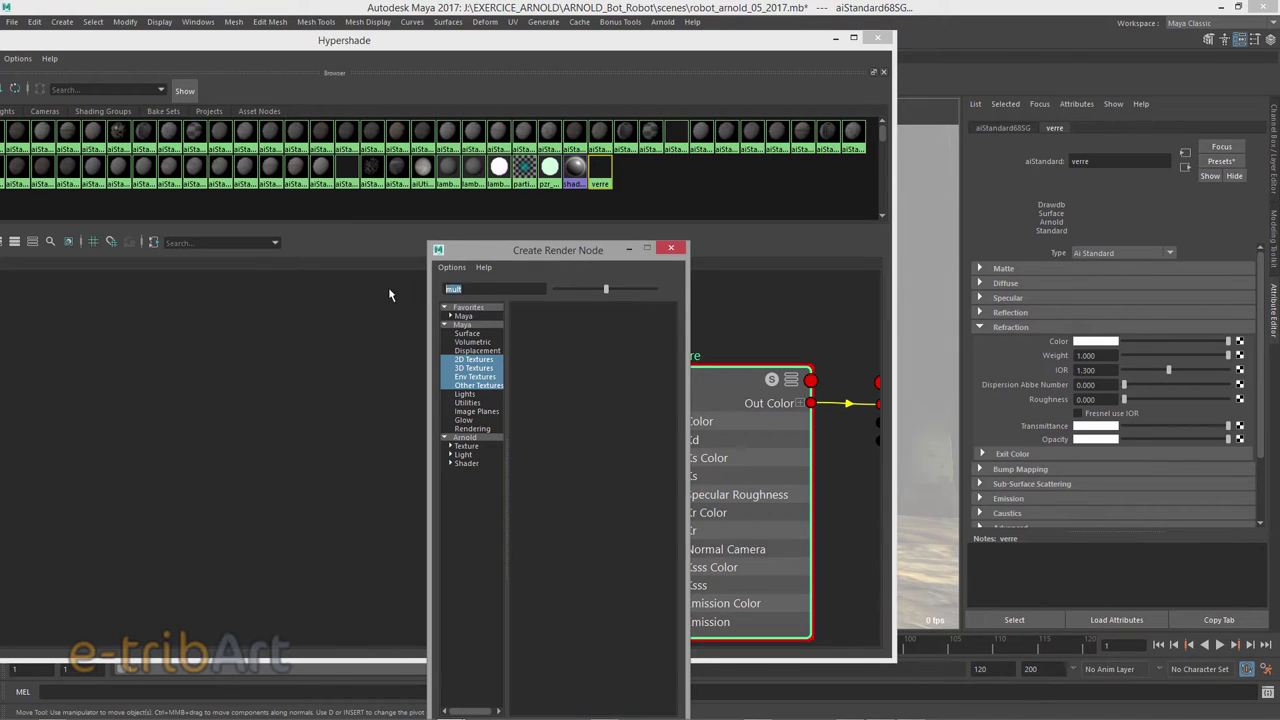
key(BackSpace)
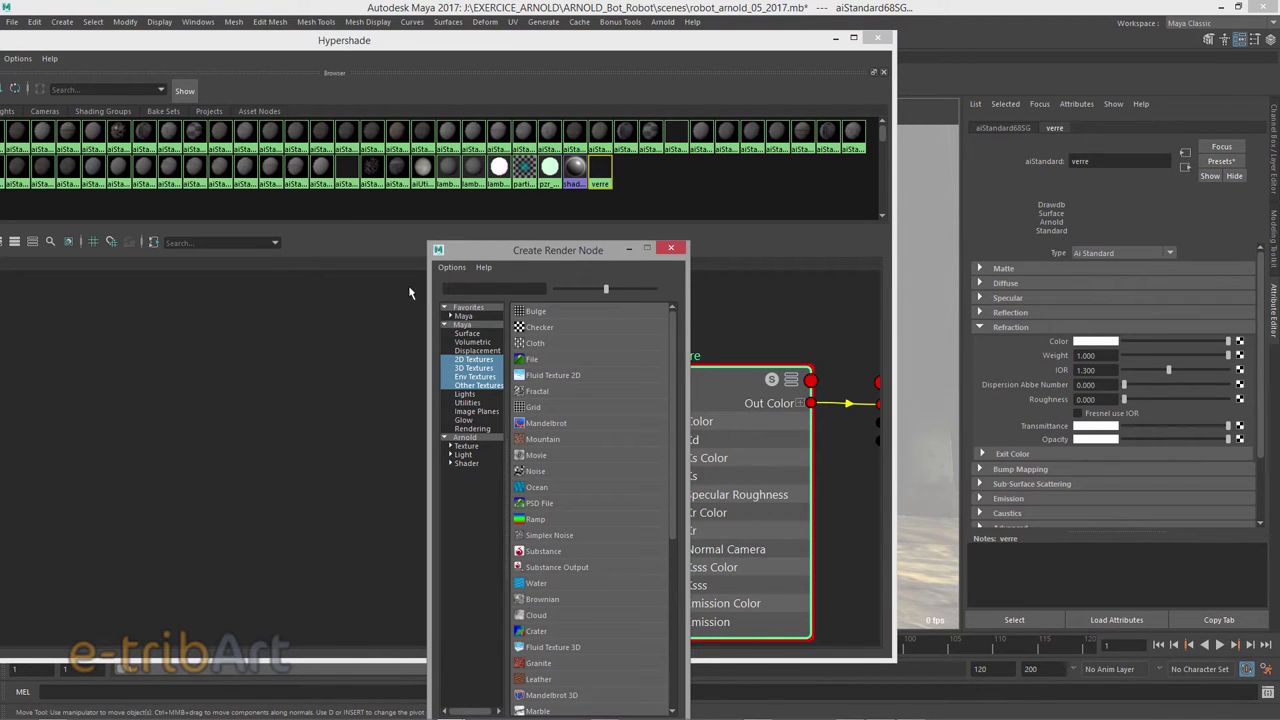
drag(541, 257, 493, 203)
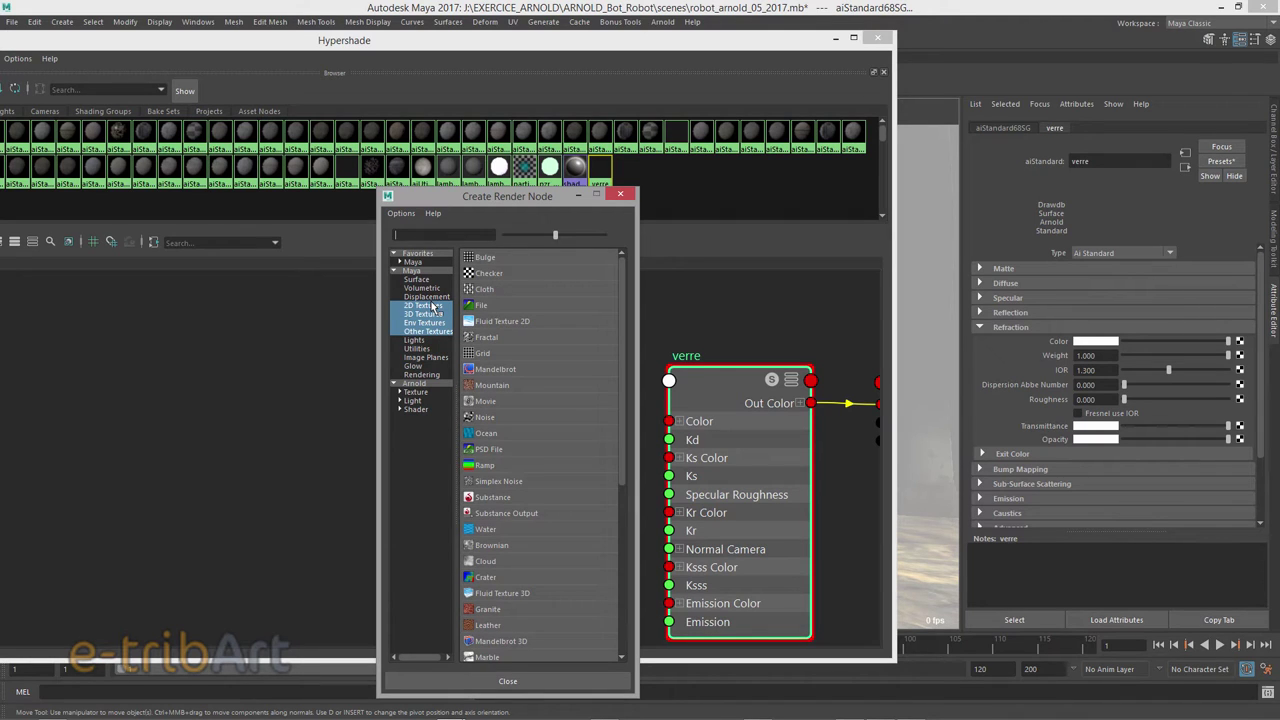
click(476, 231)
drag(483, 197, 457, 174)
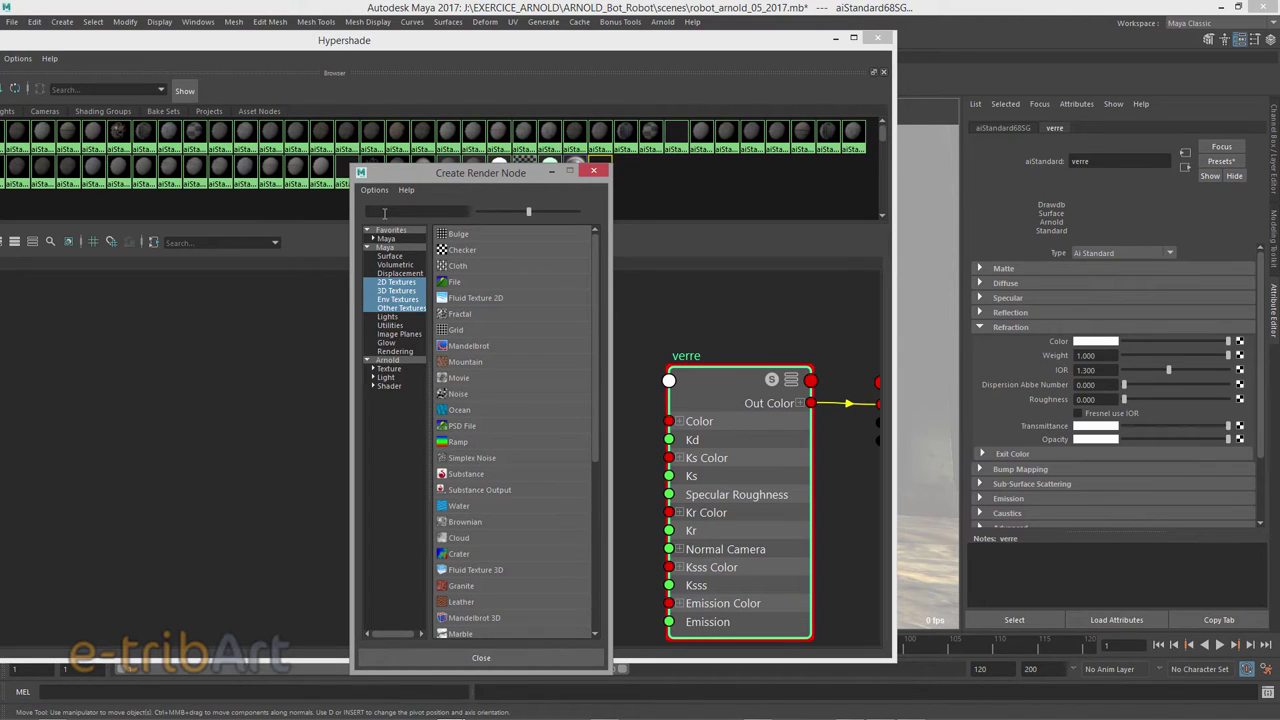
text(ave)
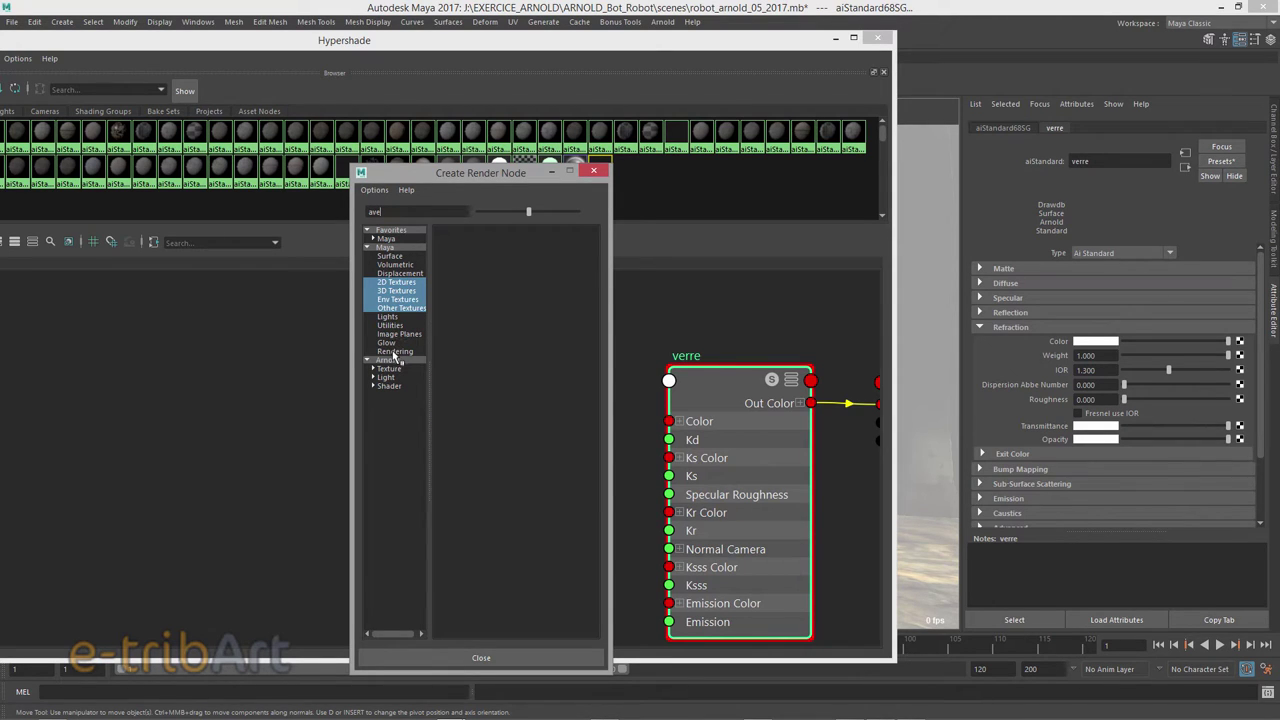
click(390, 325)
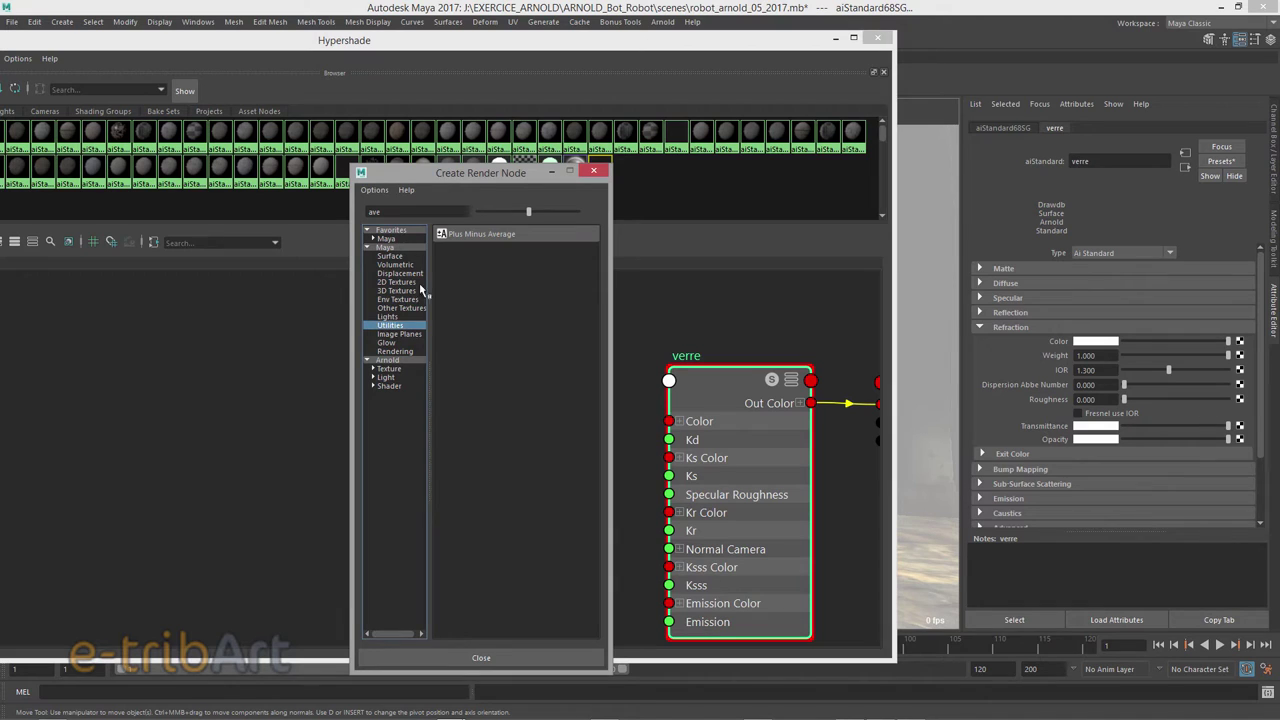
click(455, 238)
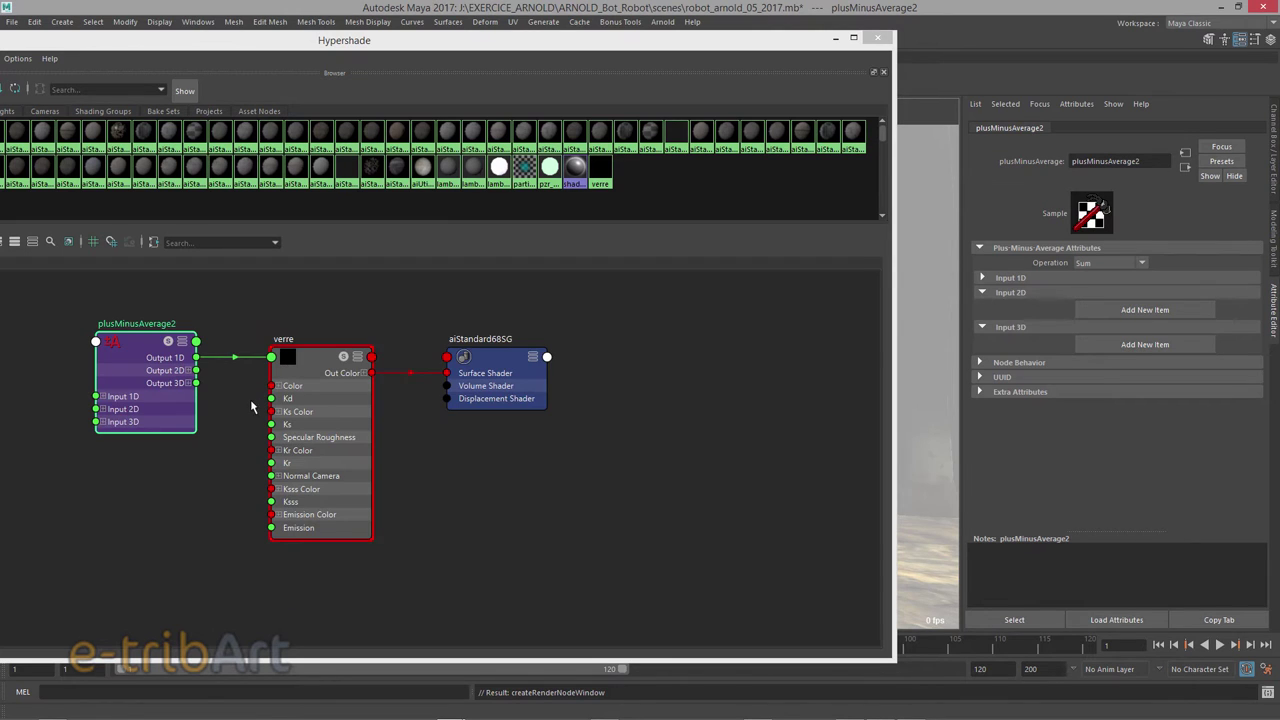
Move plusMinusAverage2, verre and aiStandard68SG away from the Verre_complexe network and center them.
scroll(270, 404, down, 2)
middle_drag(274, 405, 557, 409)
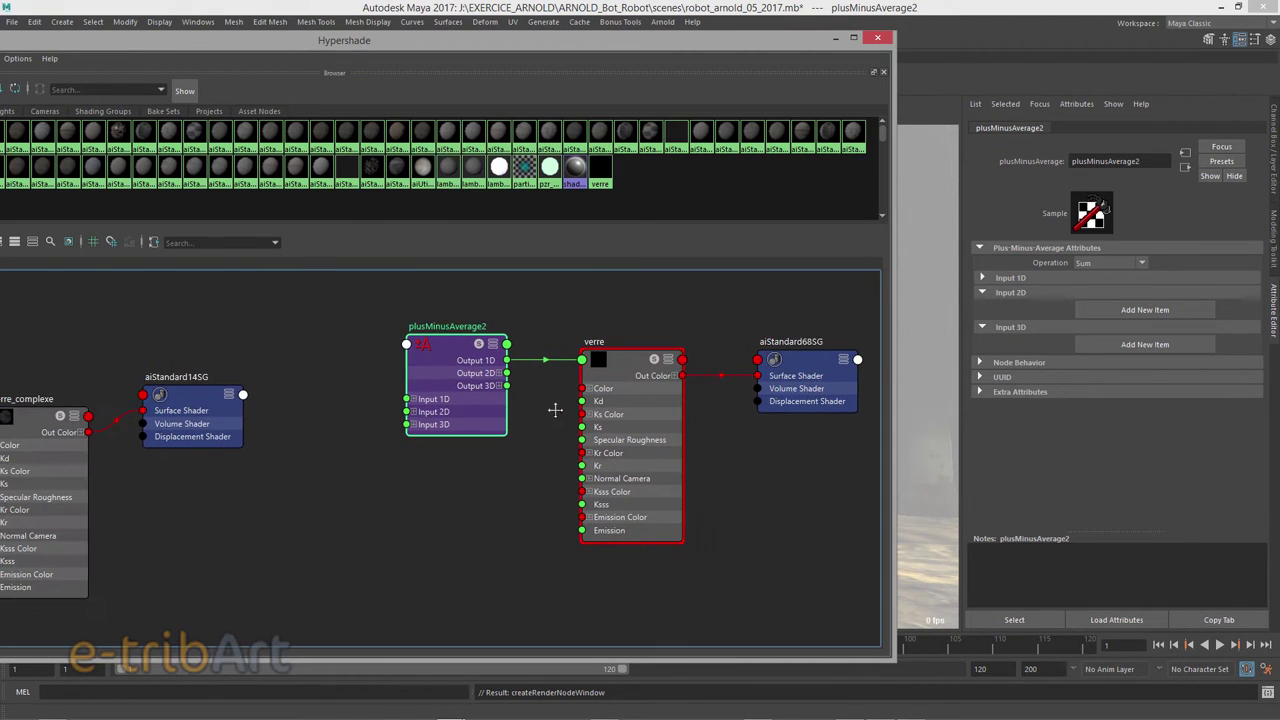
scroll(464, 422, down, 2)
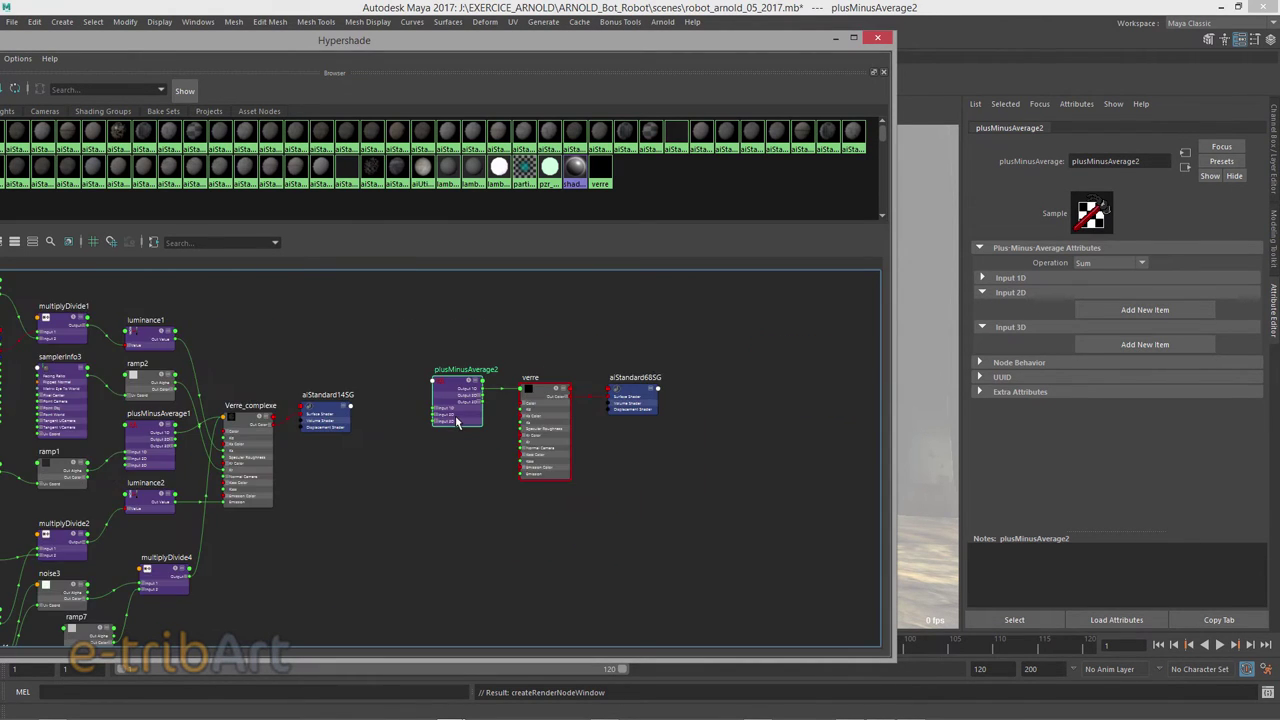
scroll(340, 365, down, 1)
drag(338, 361, 650, 488)
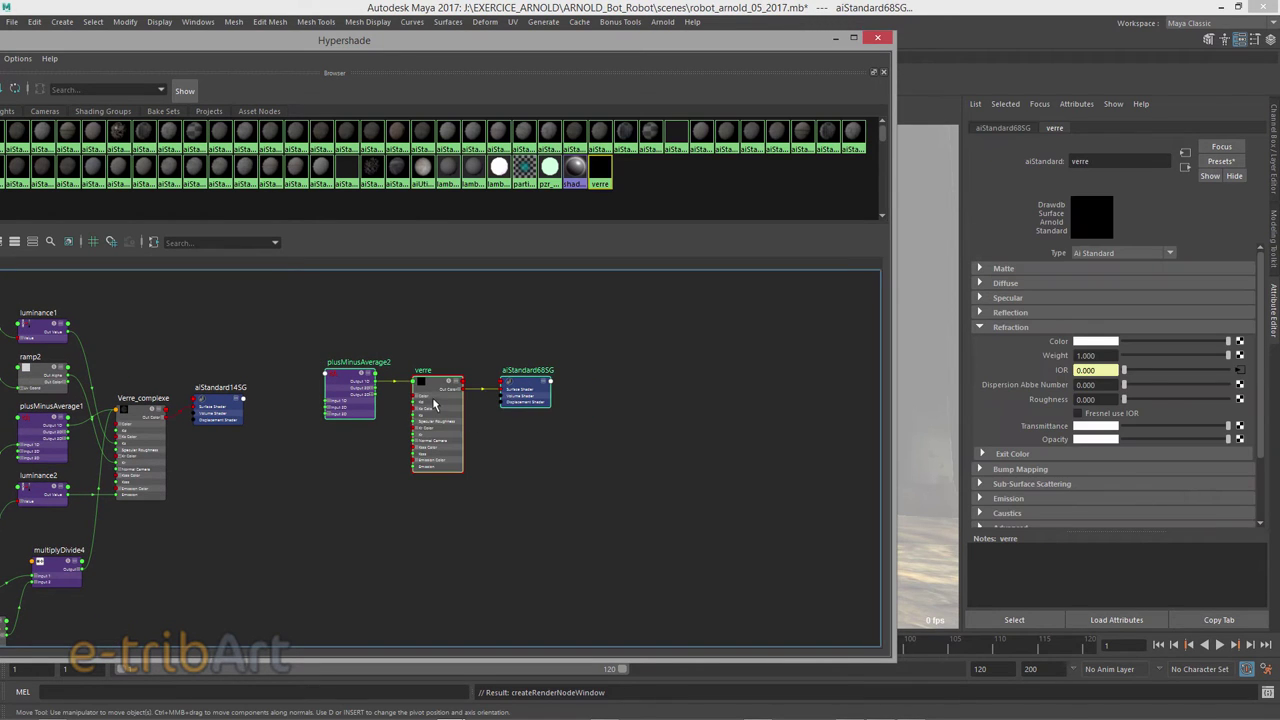
drag(440, 394, 690, 393)
scroll(690, 393, up, 2)
scroll(655, 400, up, 2)
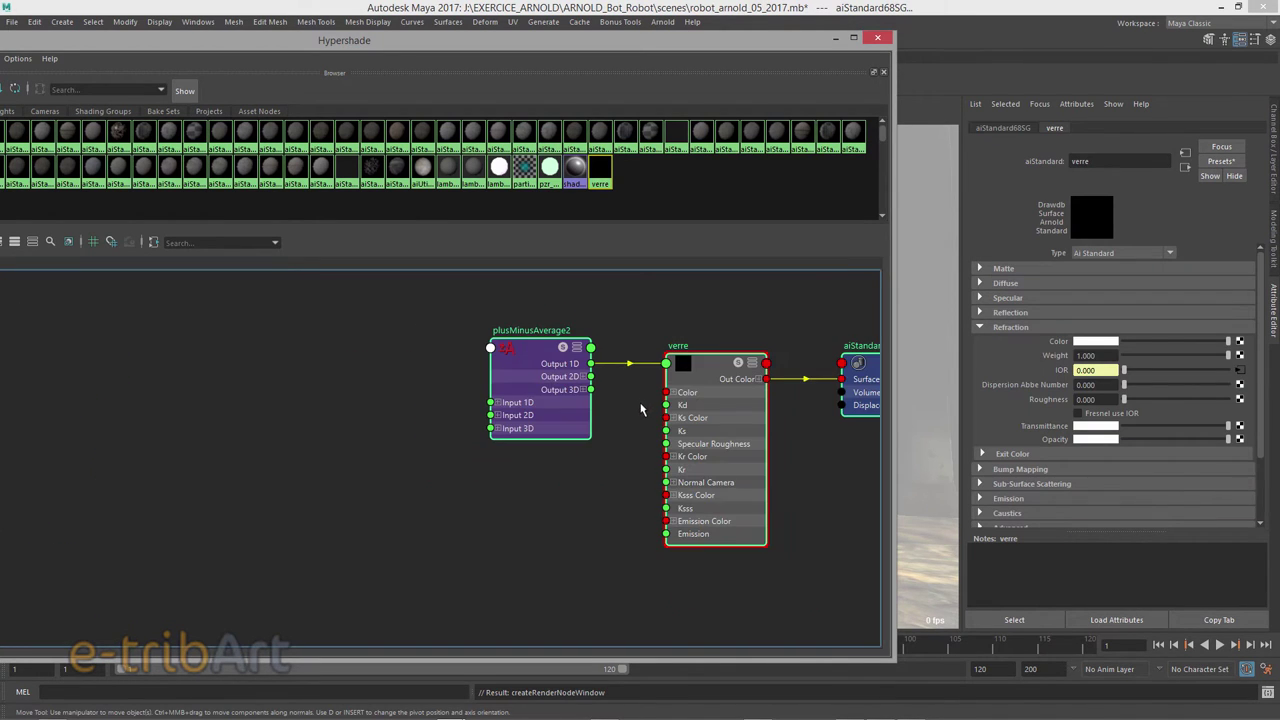
middle_drag(609, 414, 565, 404)
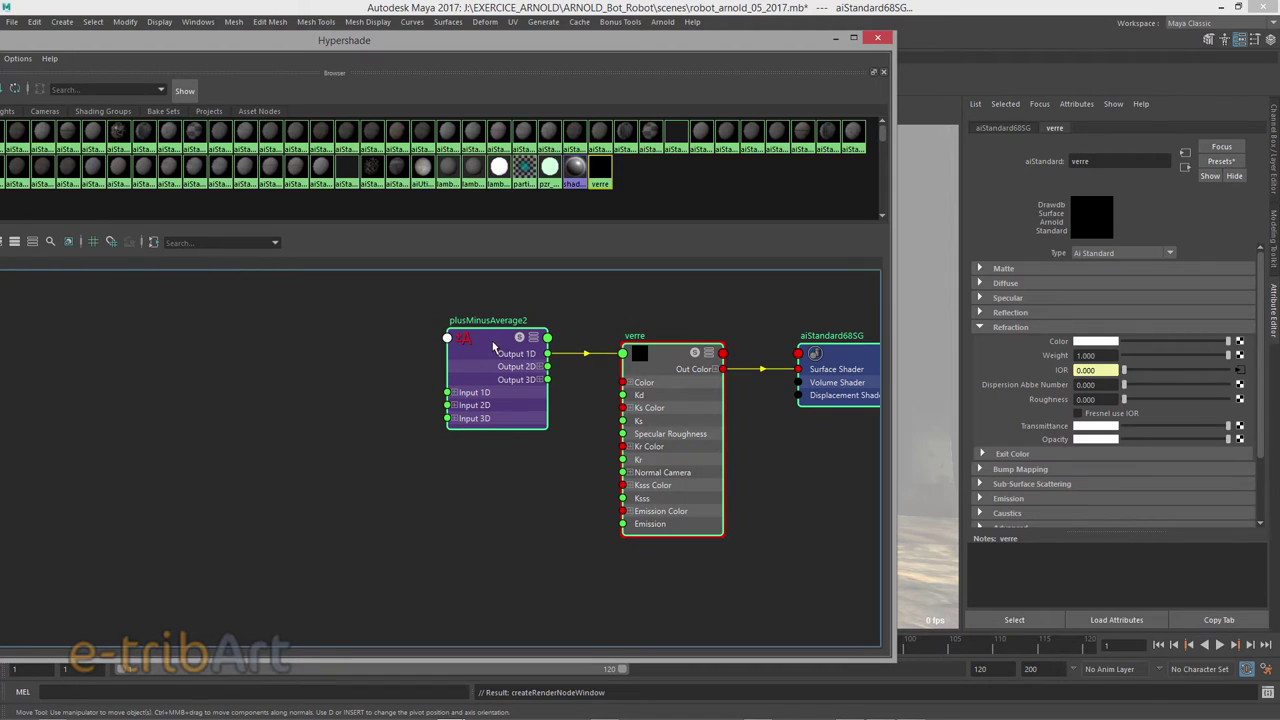
Expand plusMinusAverage2's Input 1D to reveal Input 1D[0], then clear the selection.
click(455, 393)
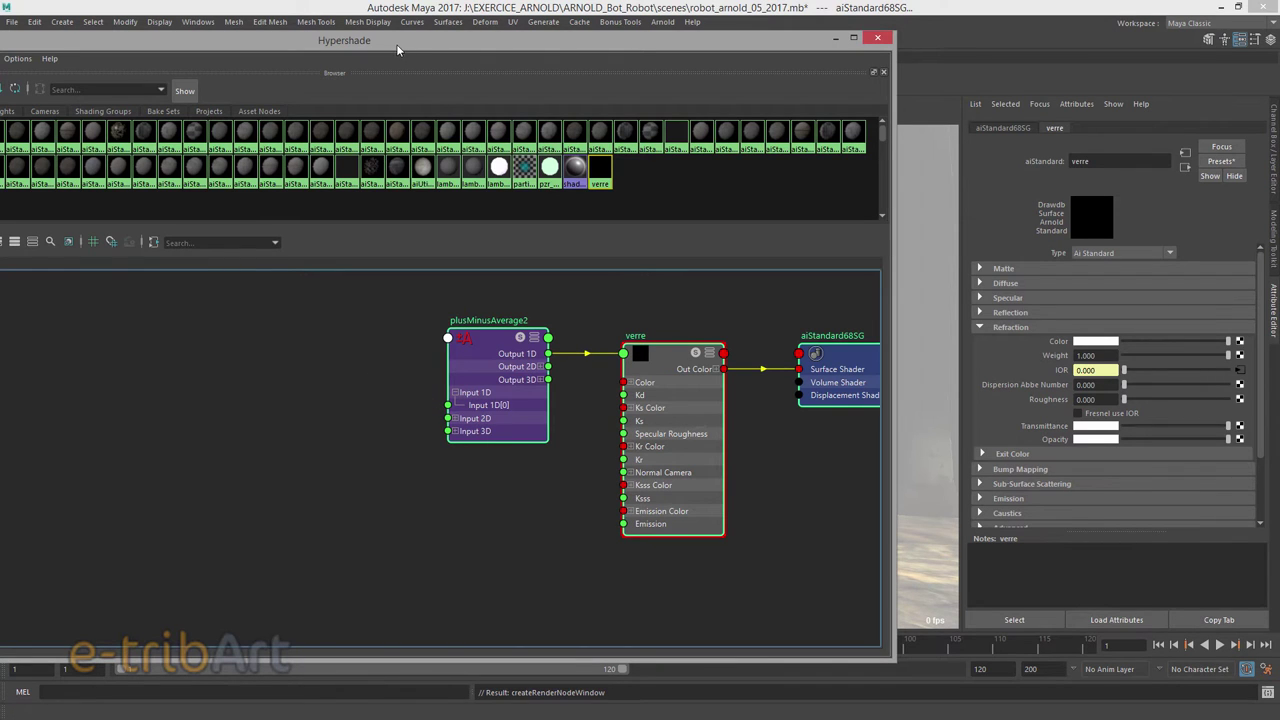
drag(398, 40, 652, 33)
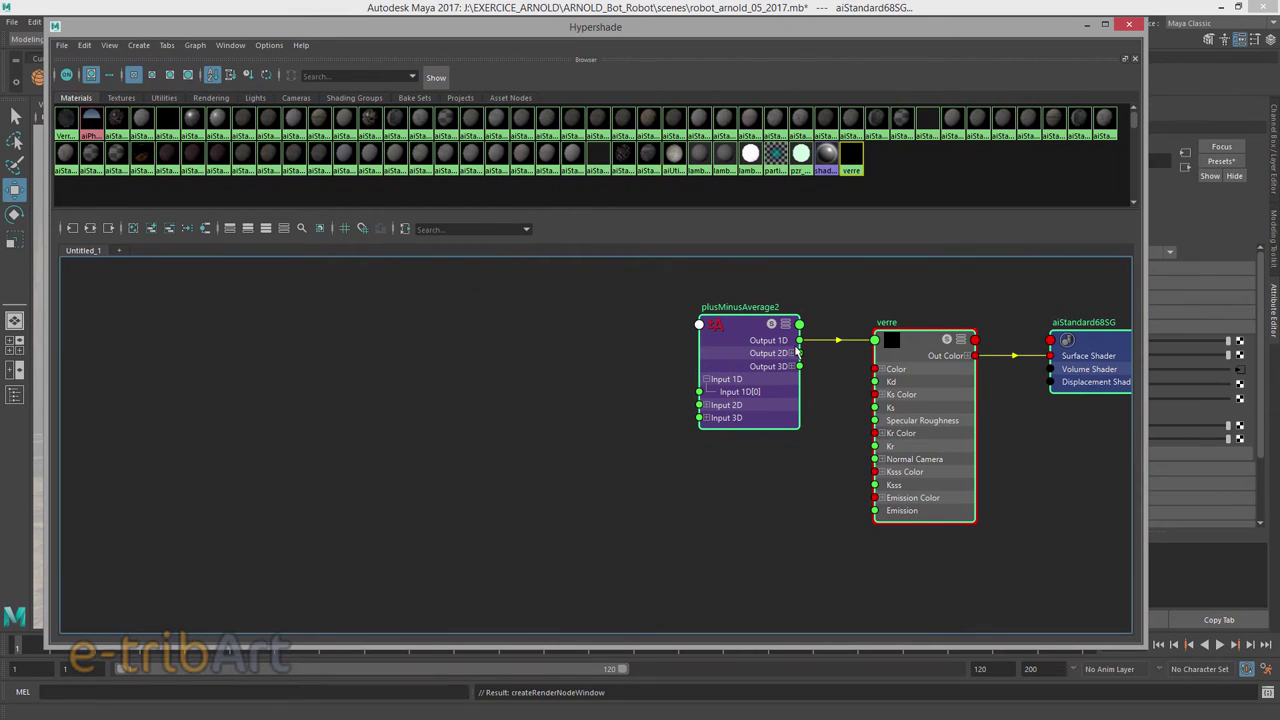
click(638, 420)
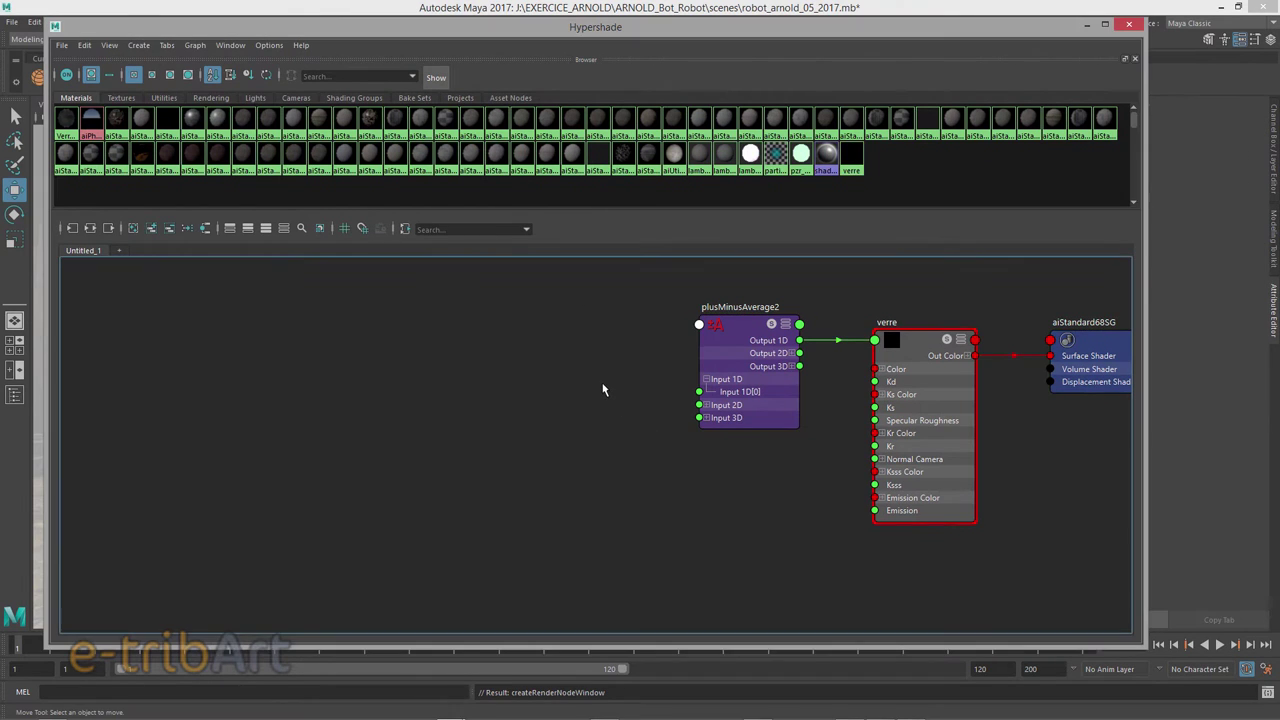
Create a ramp texture node (ramp8) from the Node Editor's Tab search.
drag(604, 391, 712, 404)
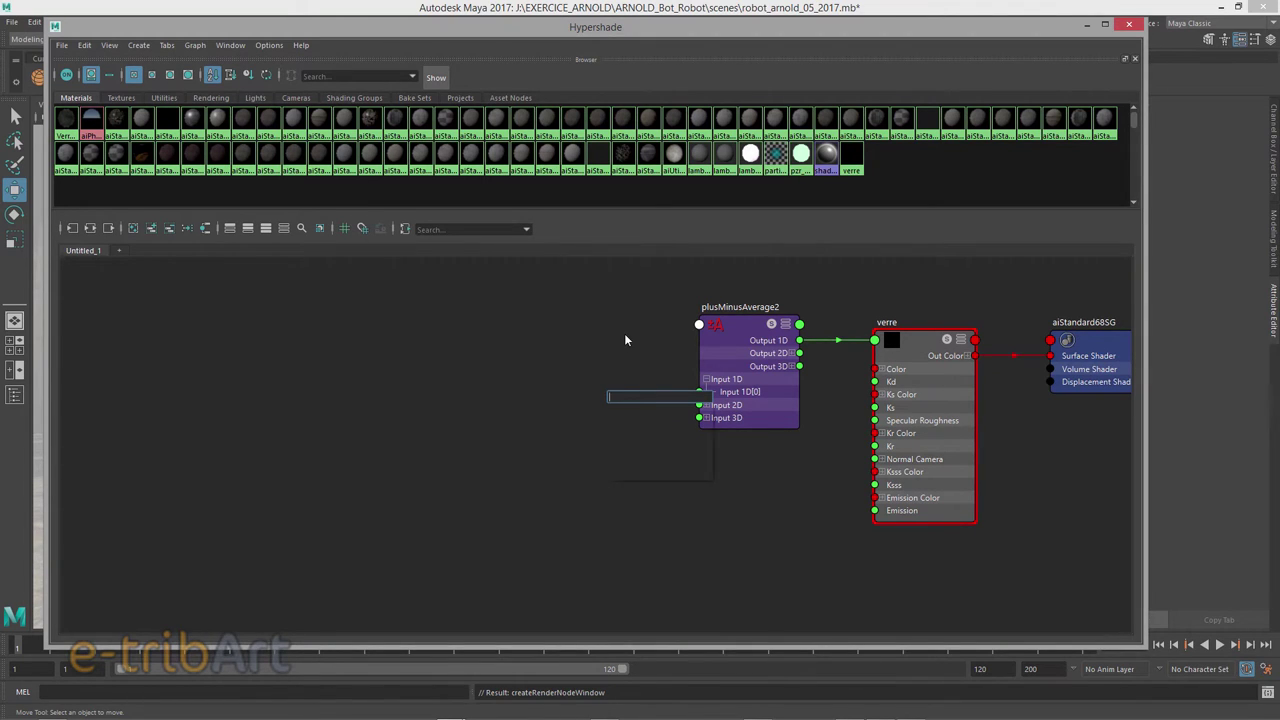
text(ramp)
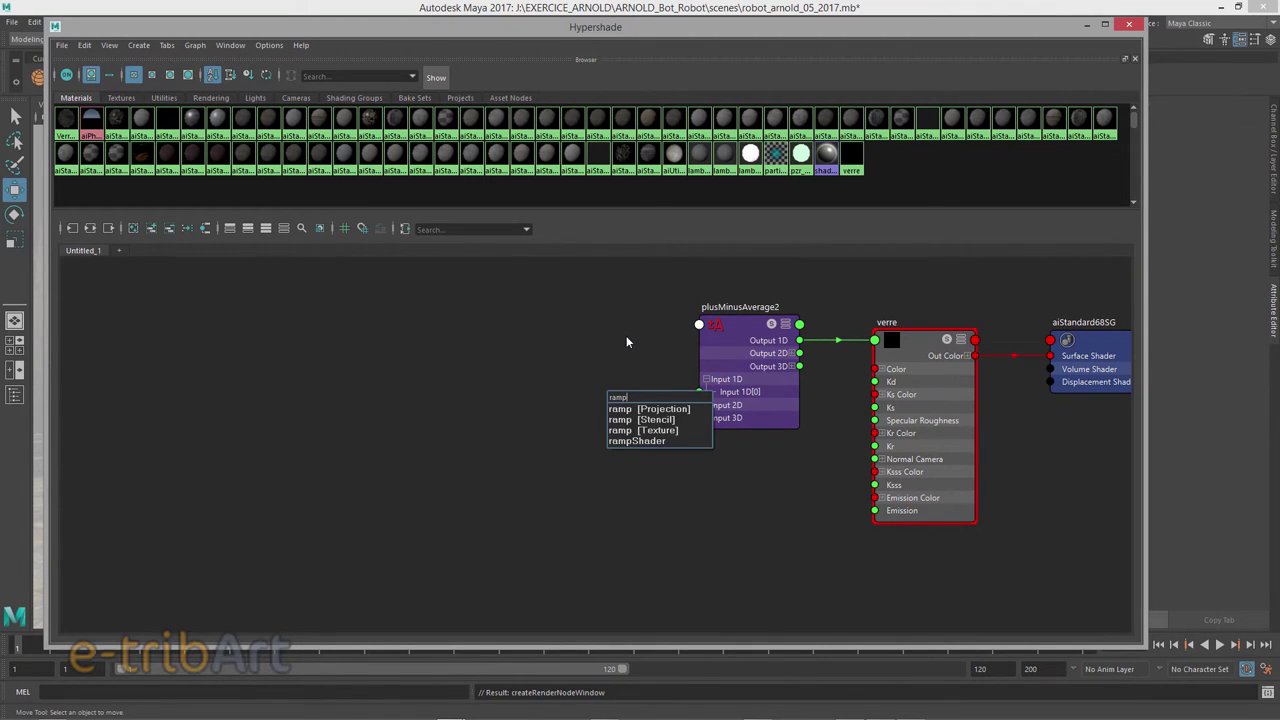
click(621, 431)
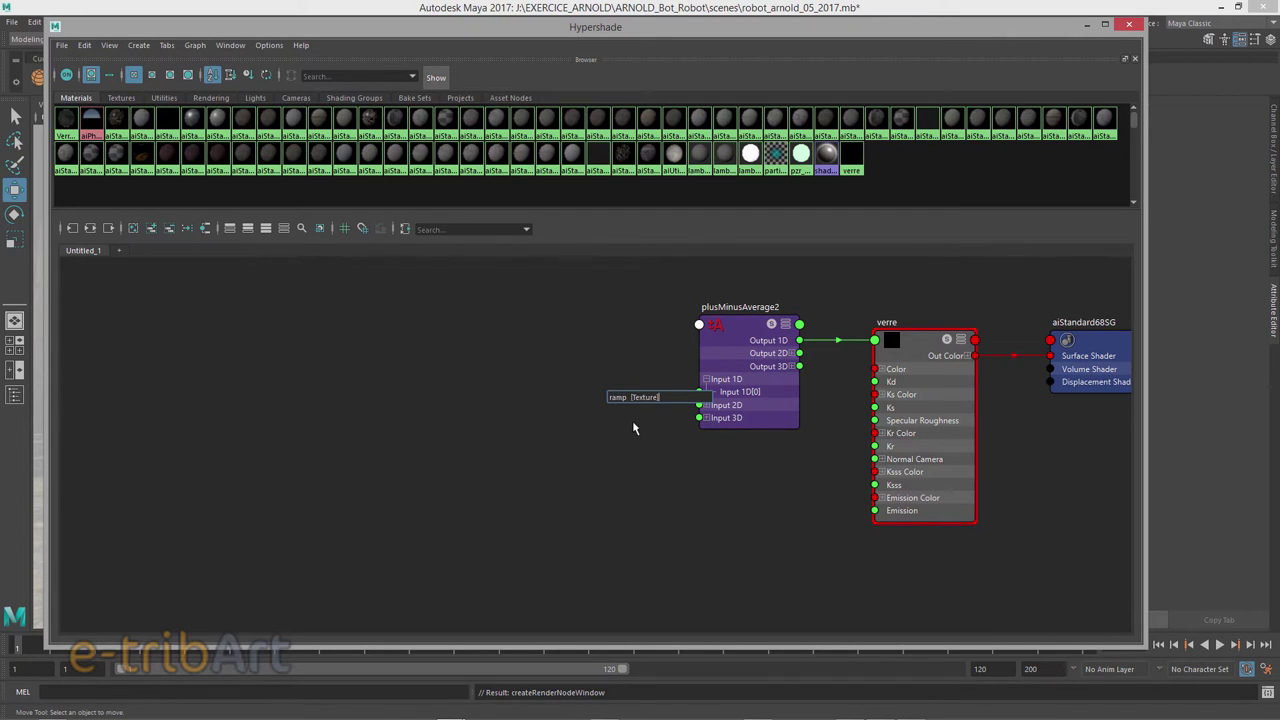
click(633, 428)
scroll(739, 447, down, 5)
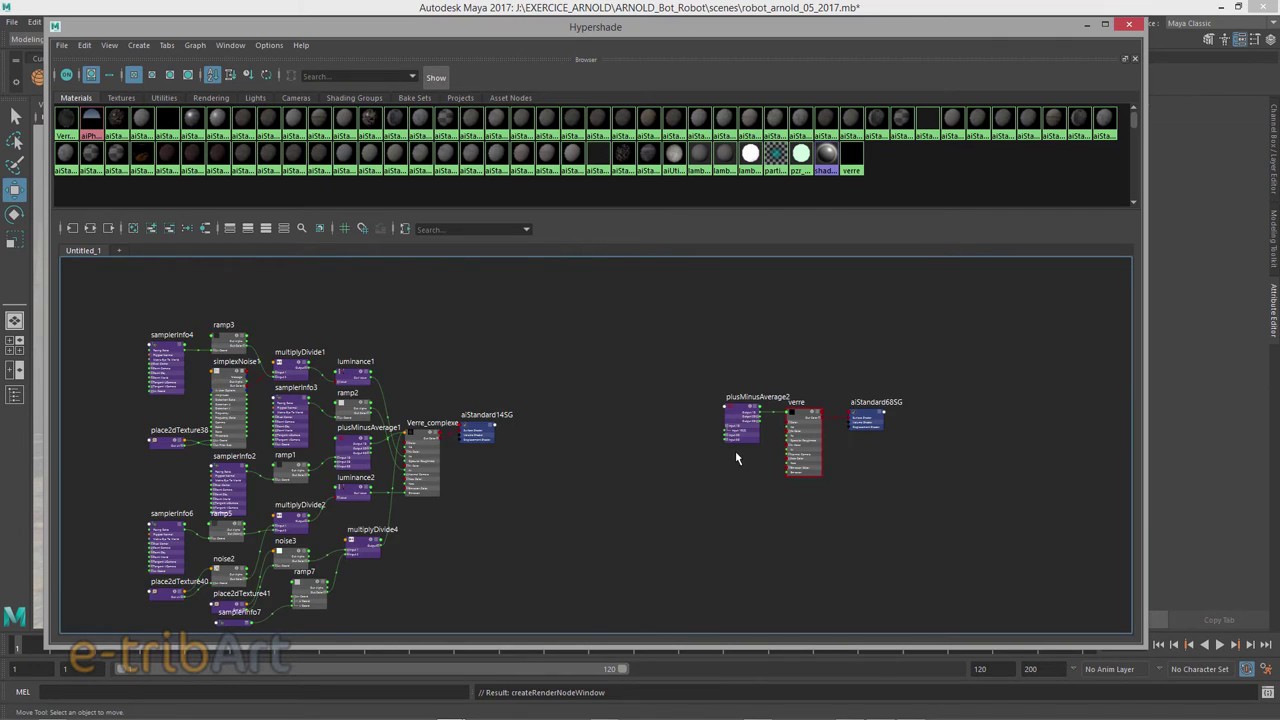
scroll(733, 457, up, 2)
alt+middle_drag(733, 457, 651, 436)
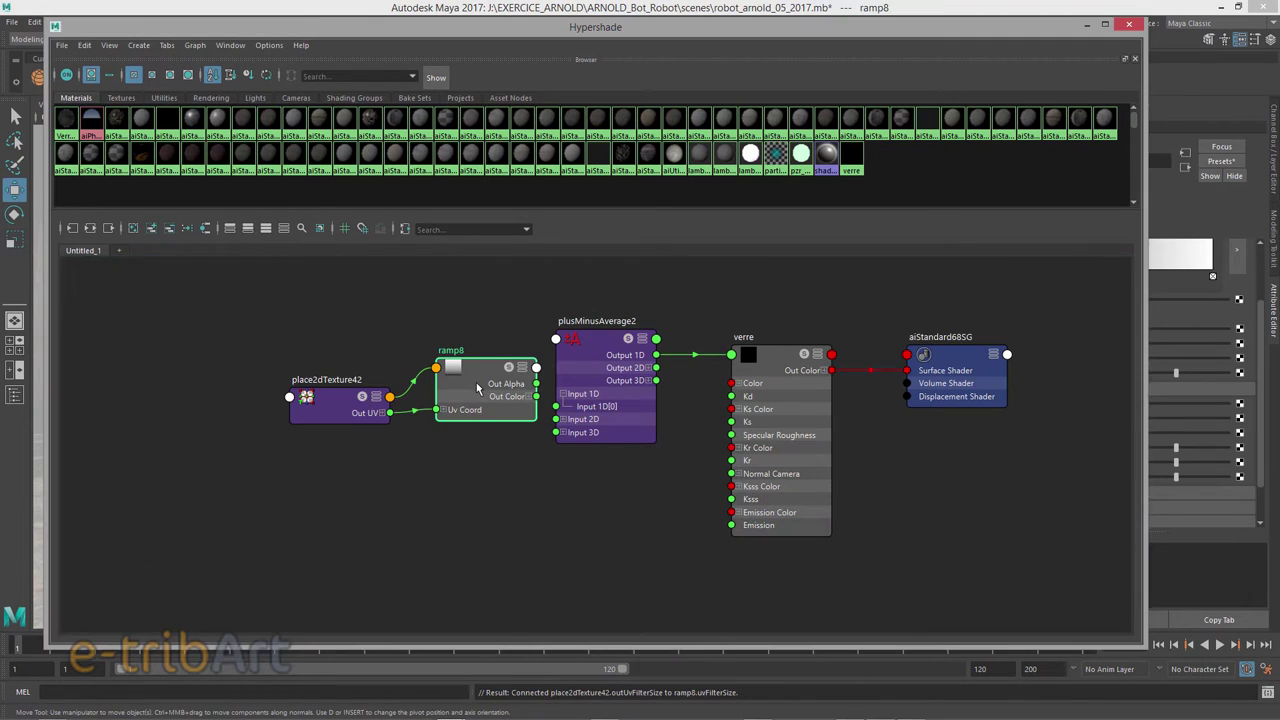
Arrange ramp8 and place2dTexture42, then connect ramp8's Out Alpha to plusMinusAverage2's Input 1D.
drag(463, 389, 463, 394)
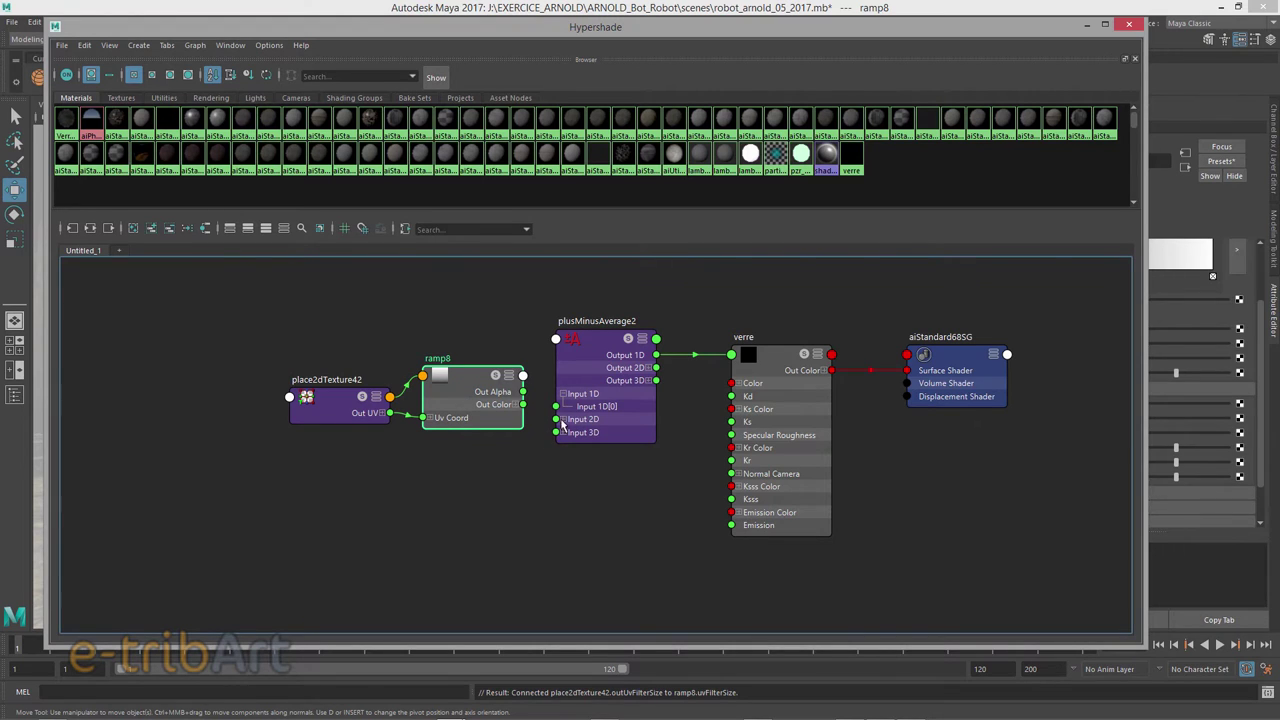
mouse_move(314, 388)
mouse_down()
mouse_move(268, 383)
mouse_move(243, 352)
mouse_up()
drag(487, 396, 465, 391)
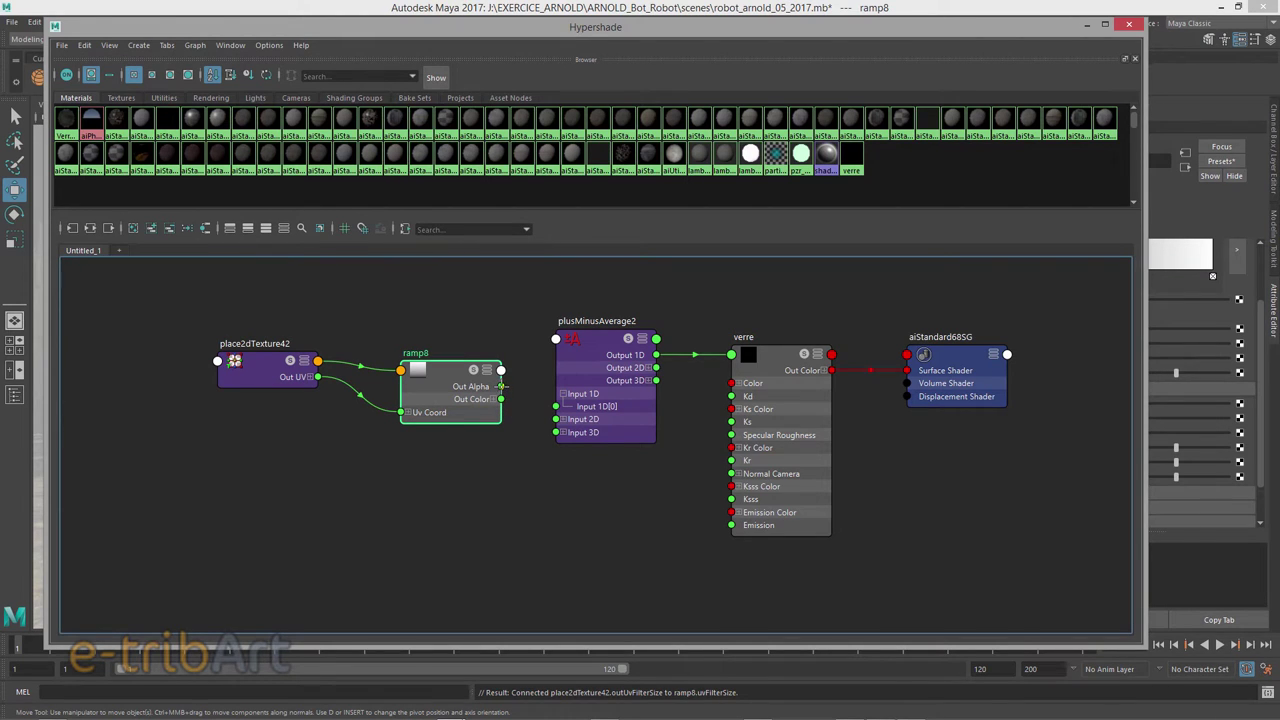
mouse_move(501, 386)
mouse_down()
mouse_move(560, 418)
mouse_move(564, 394)
mouse_up()
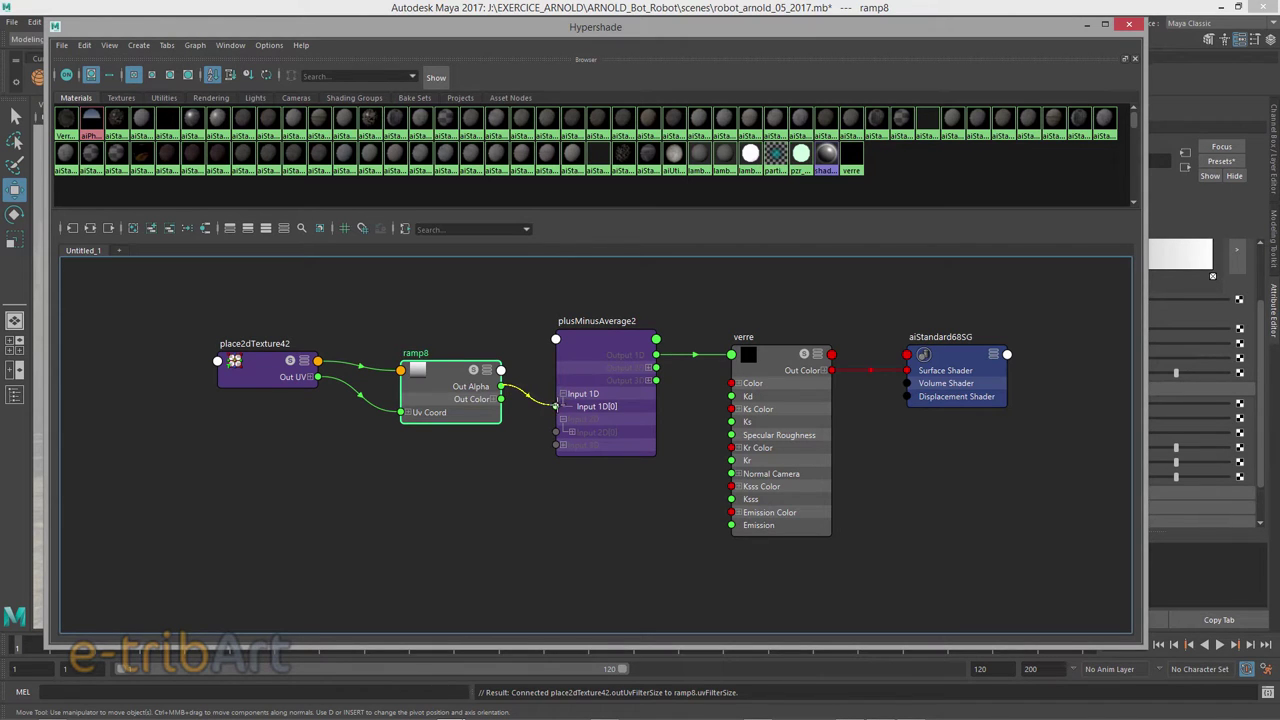
drag(563, 395, 557, 419)
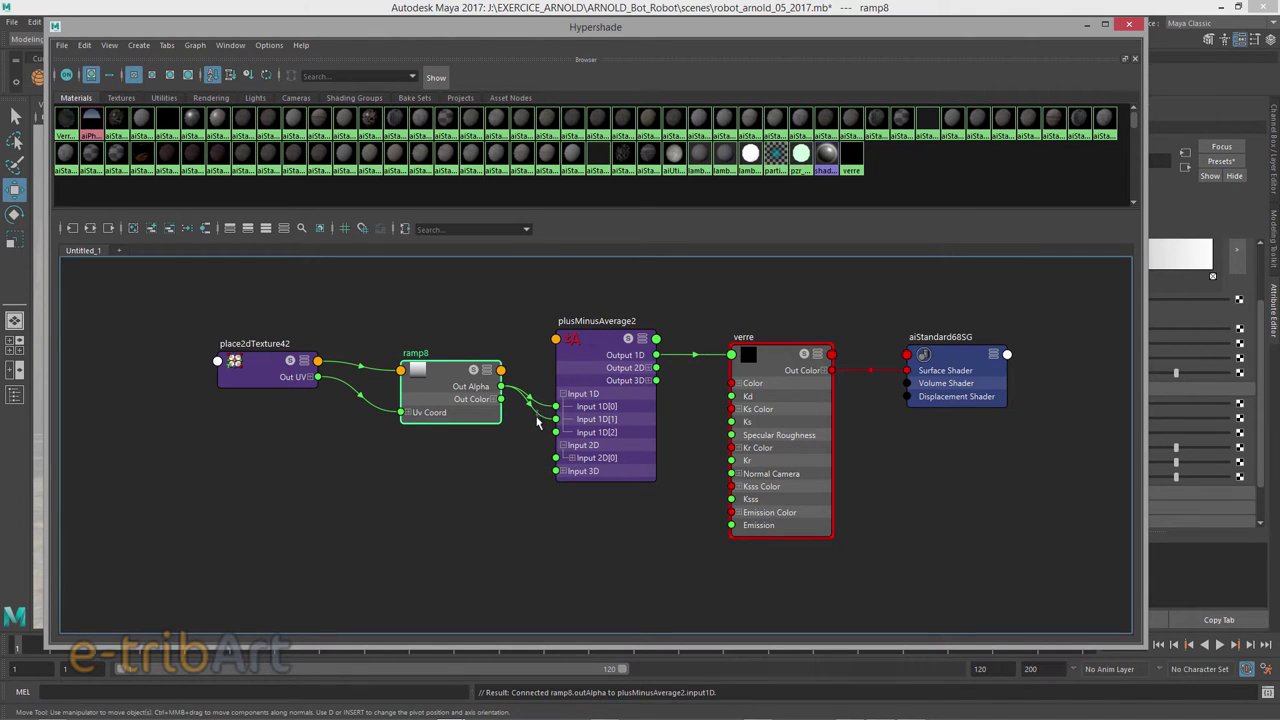
Delete the duplicate ramp8 alpha connection and set plusMinusAverage2's Input 1D[1] to 0.1.
click(536, 423)
key(Delete)
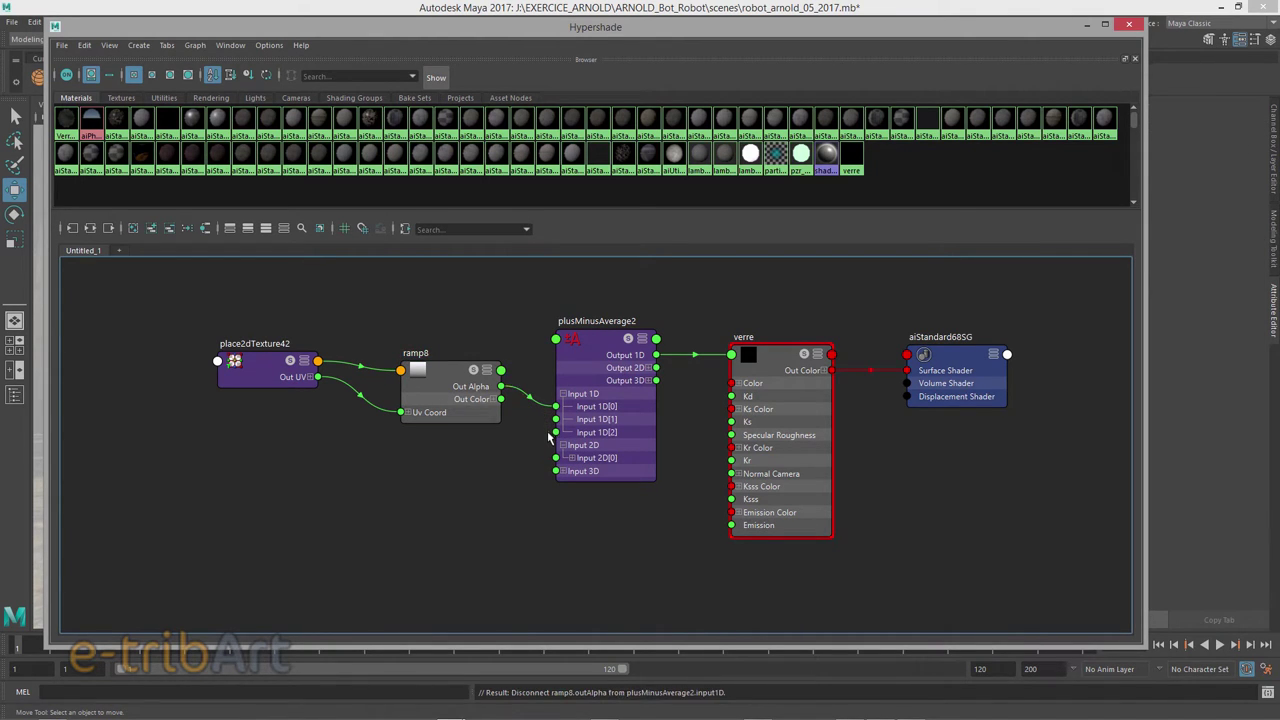
click(595, 352)
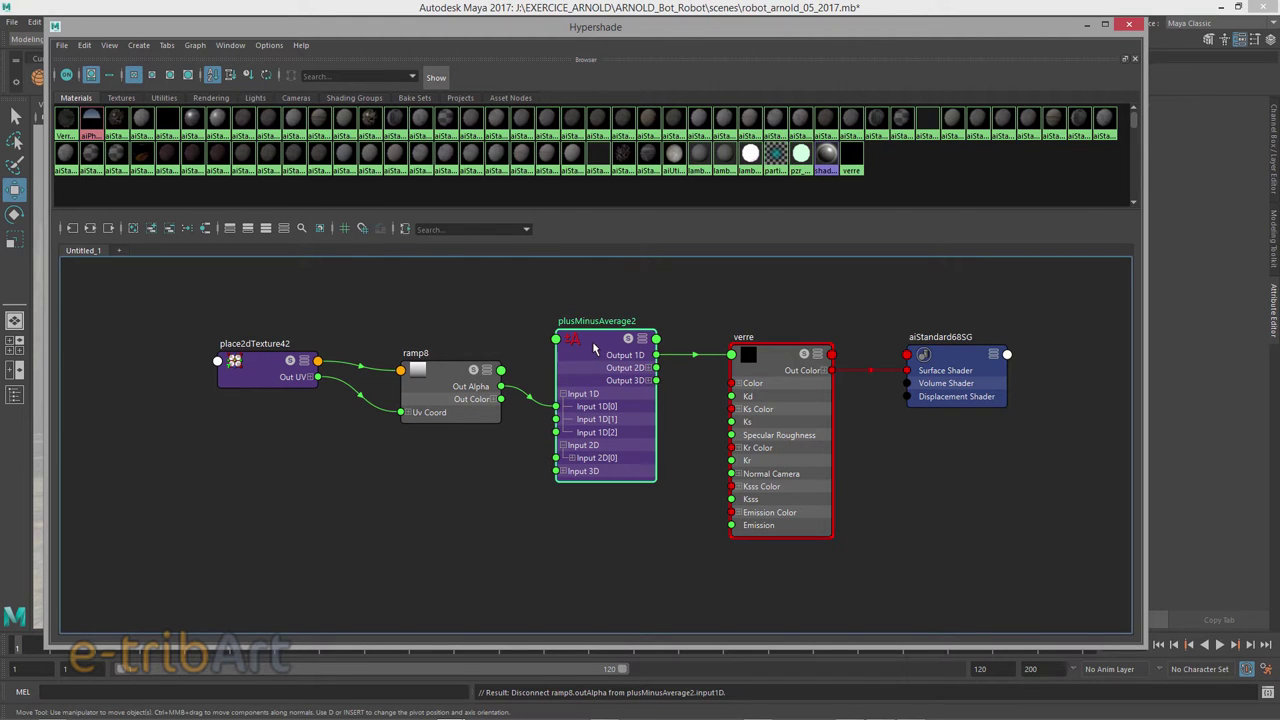
drag(1036, 30, 866, 34)
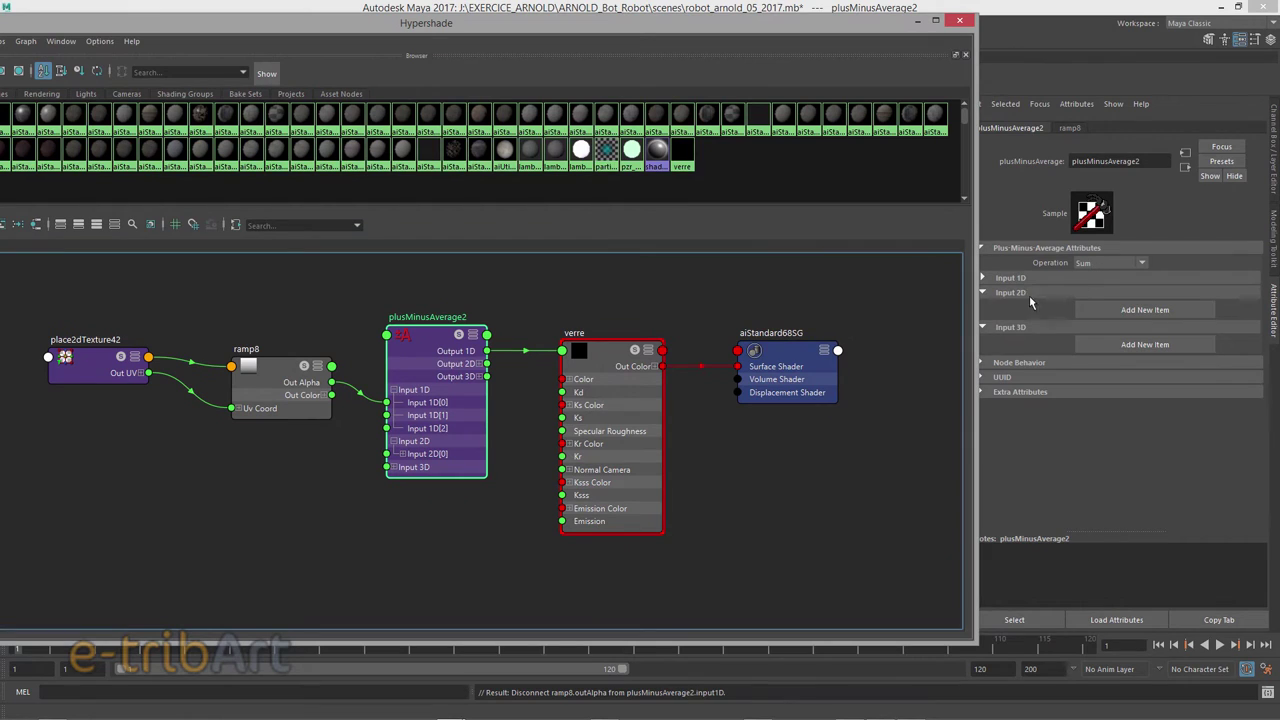
click(1013, 280)
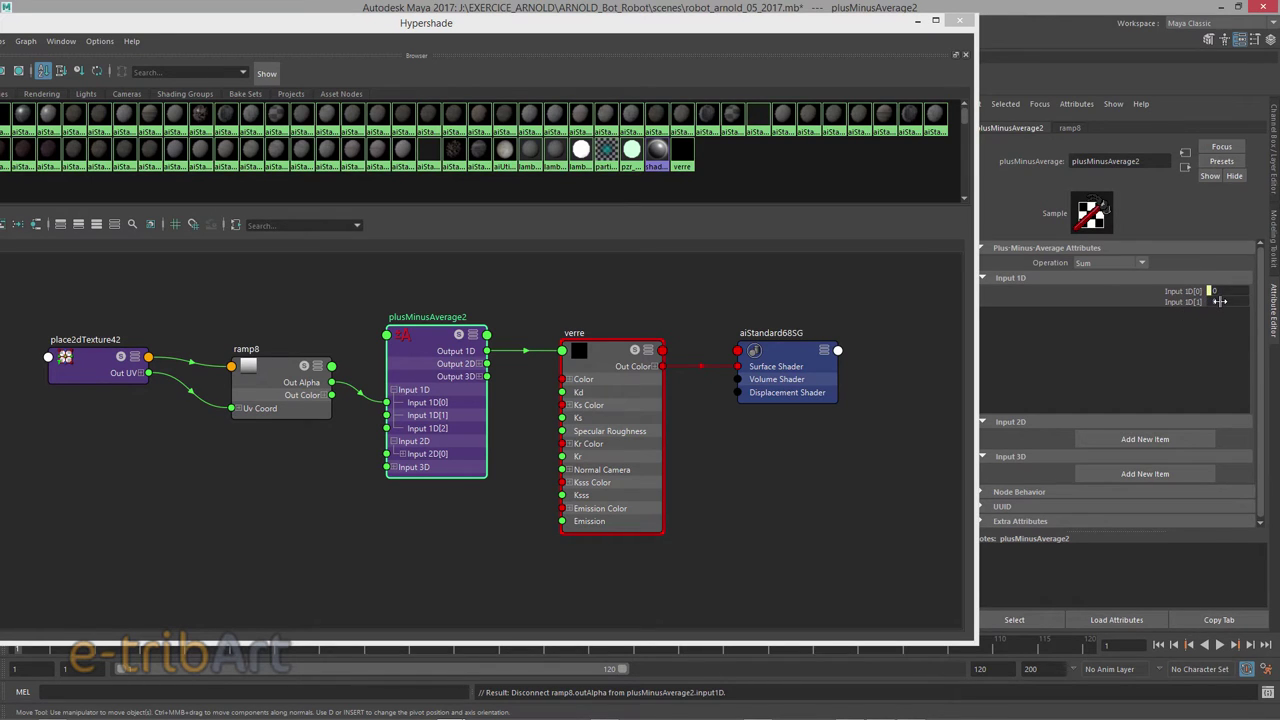
click(1219, 302)
text(1)
key(BackSpace)
text(0)
text(.1)
key(Return)
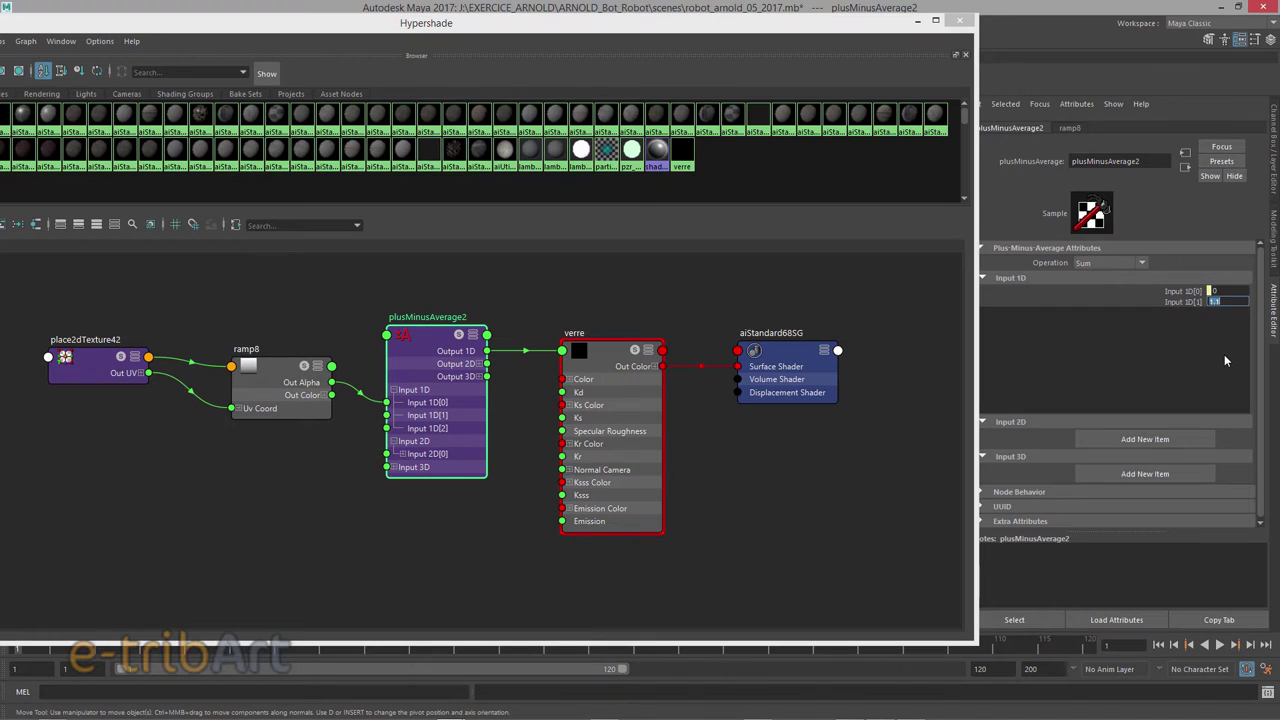
drag(463, 25, 662, 21)
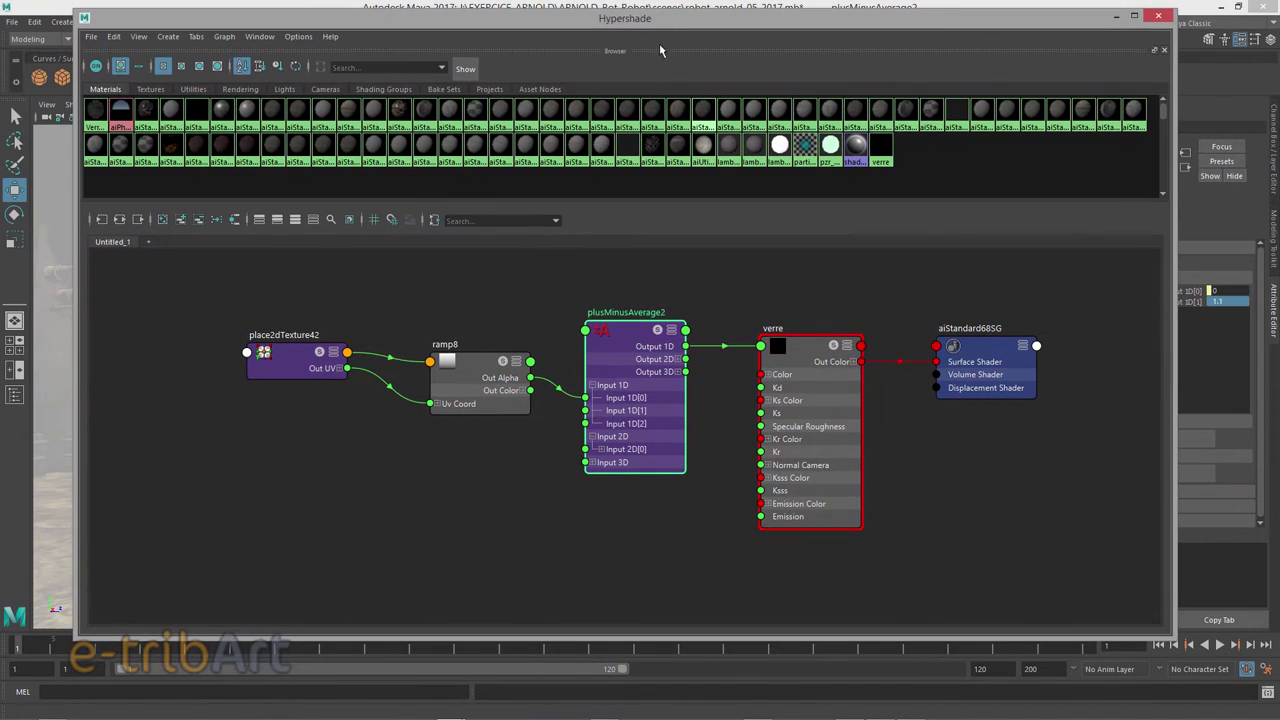
Delete the place2dTexture42 node and its connections.
drag(285, 366, 289, 381)
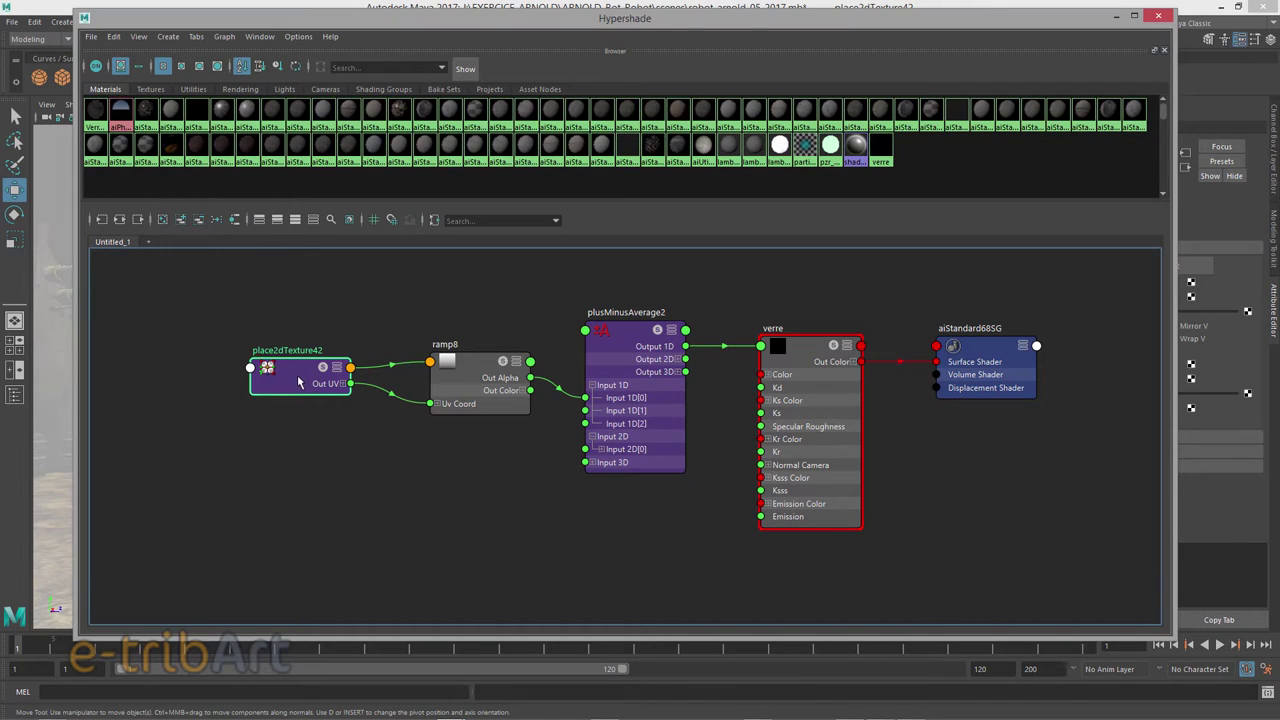
key(Delete)
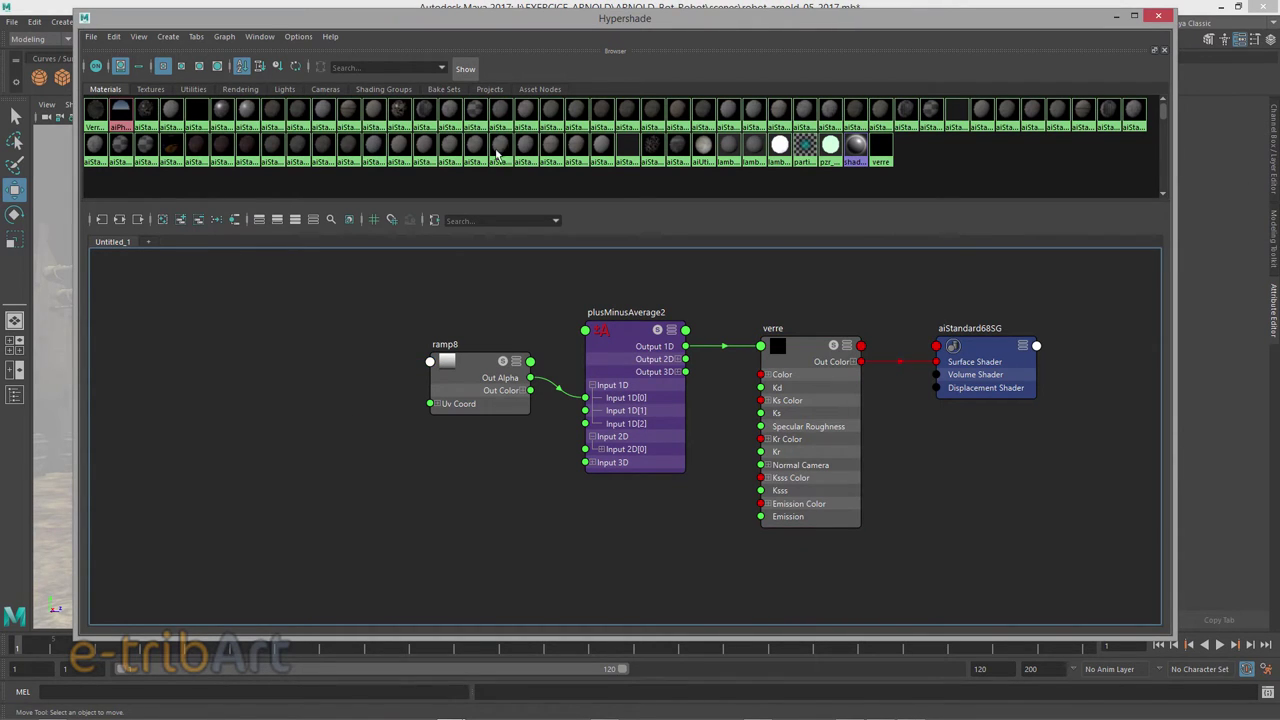
drag(547, 28, 593, 43)
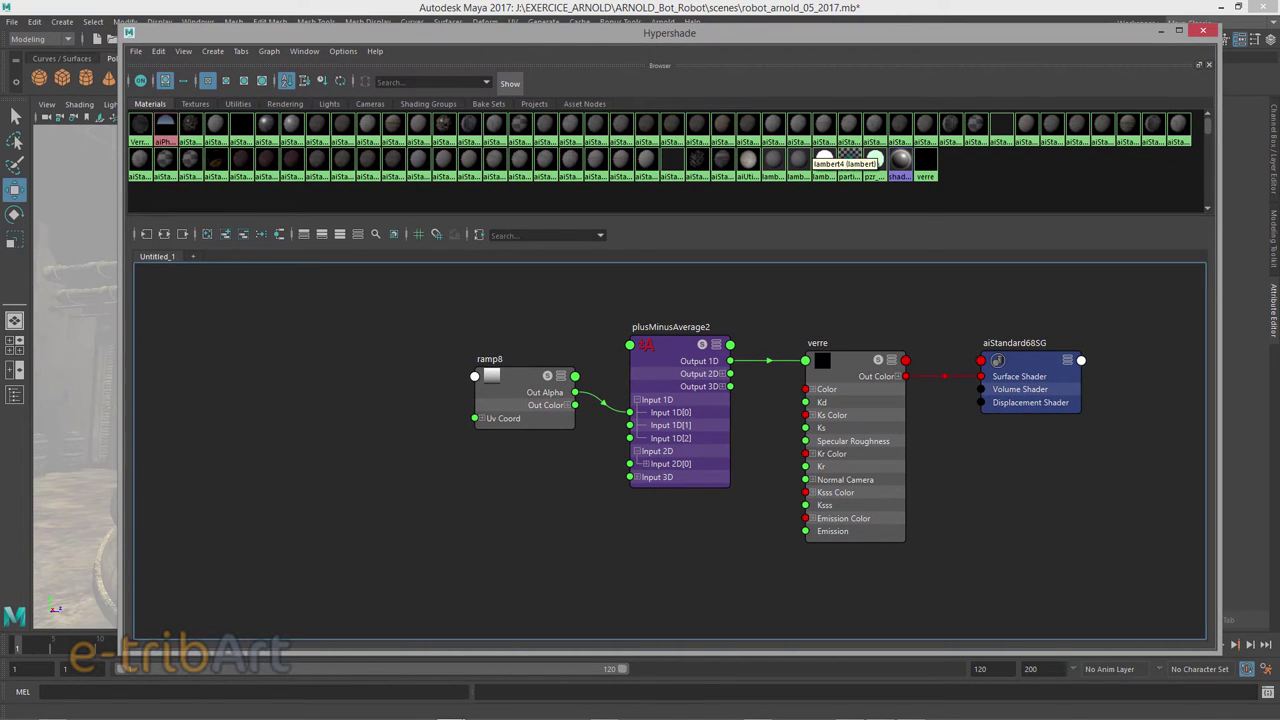
Create a samplerInfo8 node and place it left of ramp8 with its full attribute list shown.
click(361, 397)
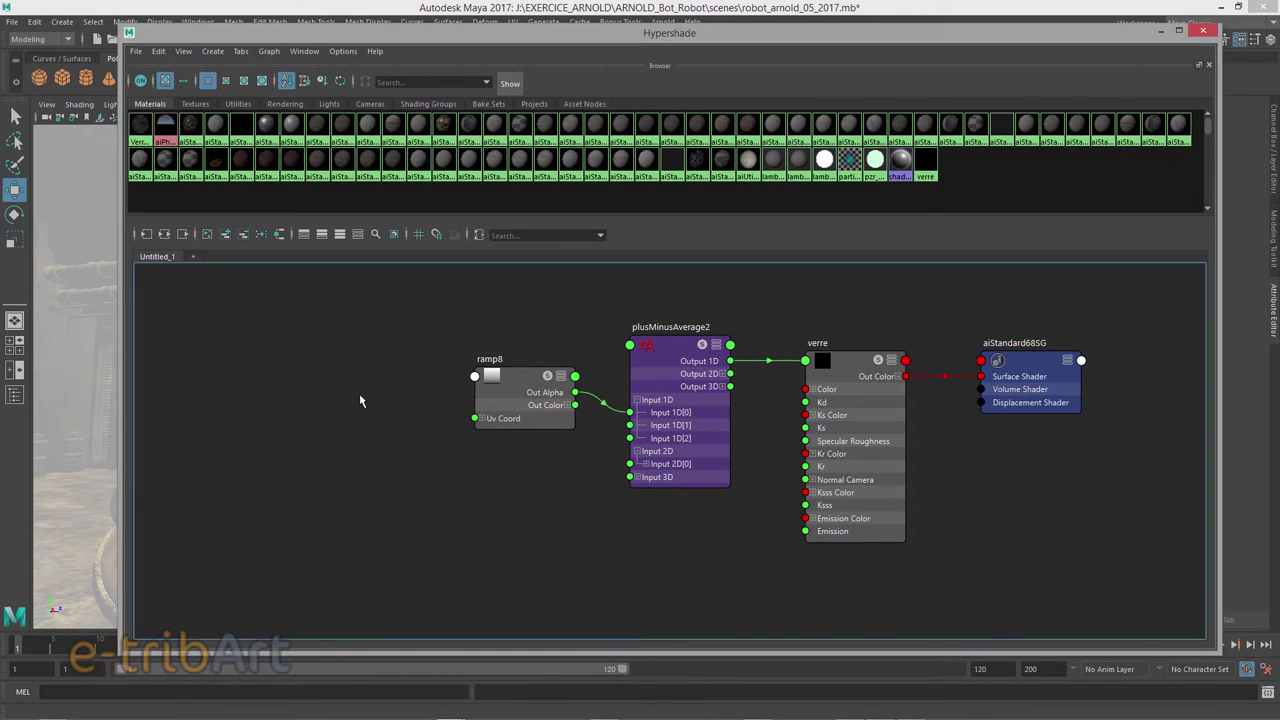
key(Tab)
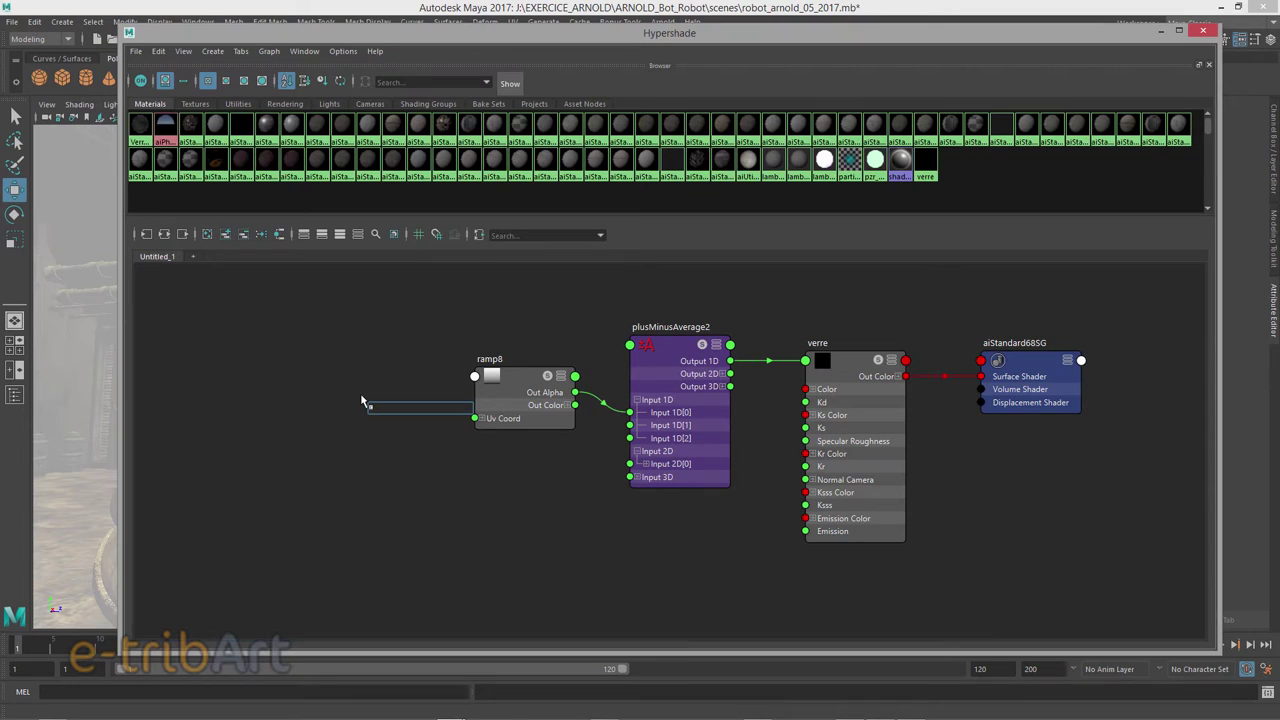
text(samplerInfo)
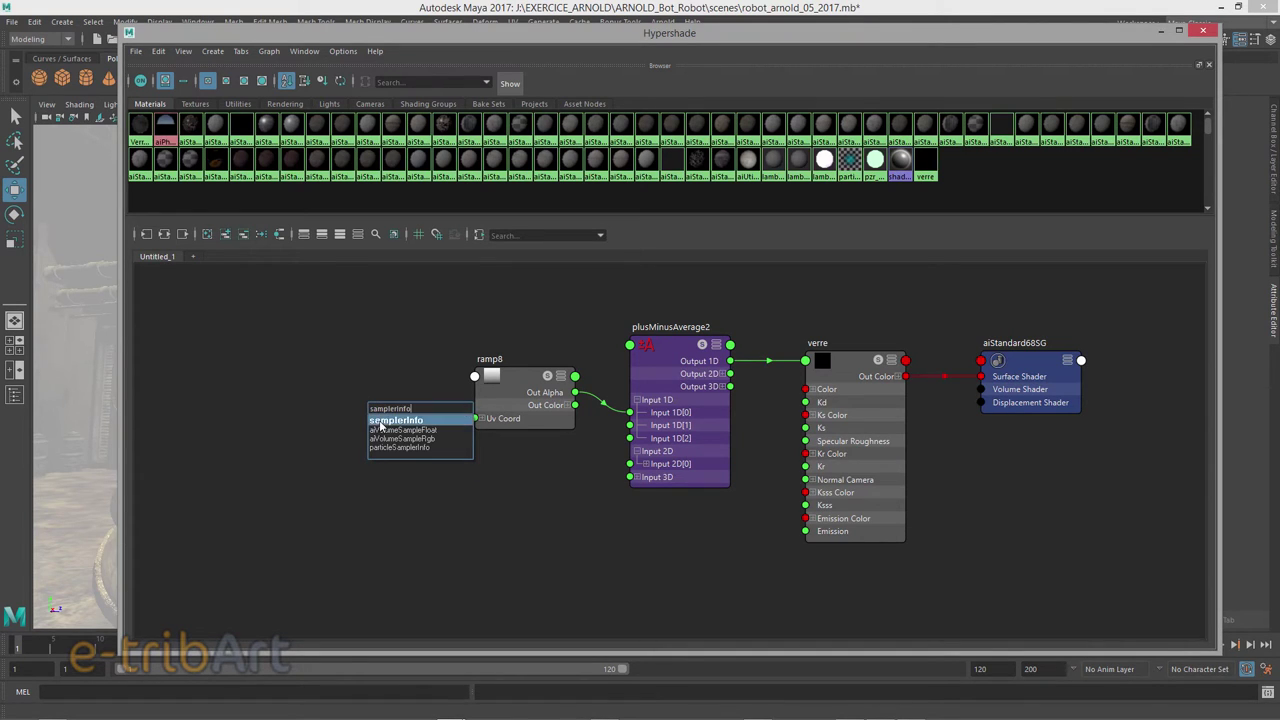
click(378, 420)
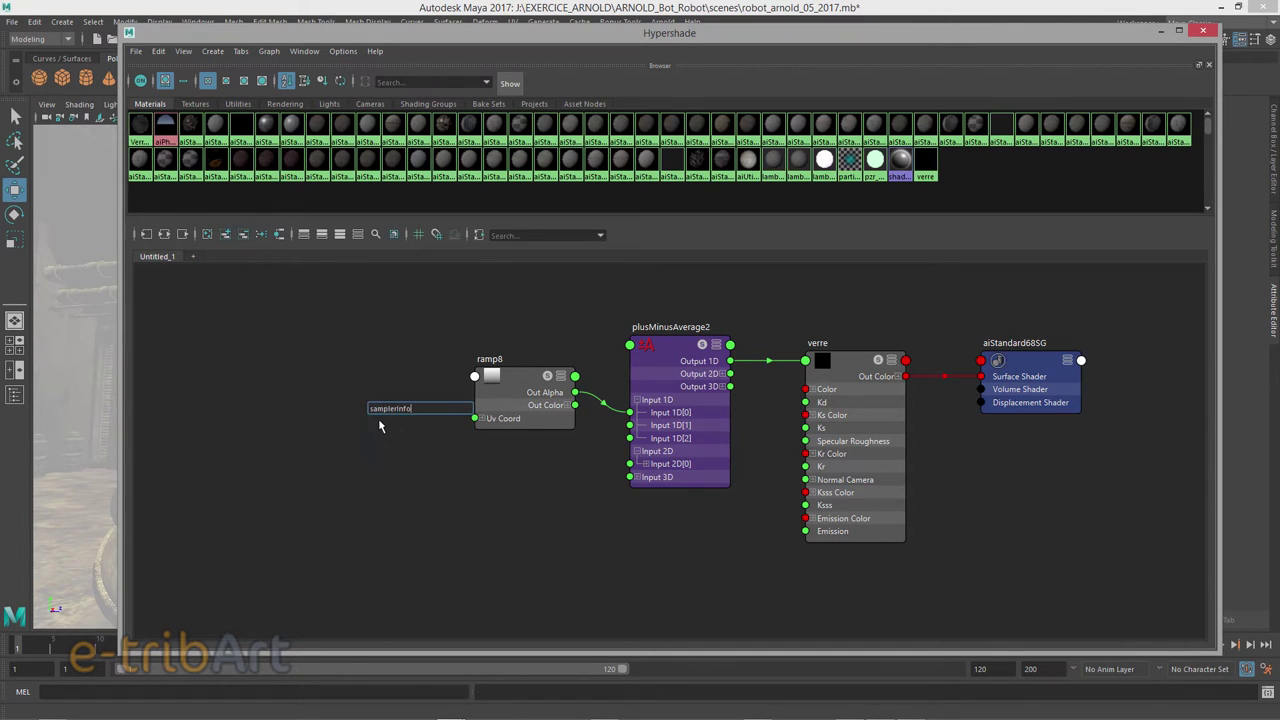
key(Return)
drag(413, 414, 352, 358)
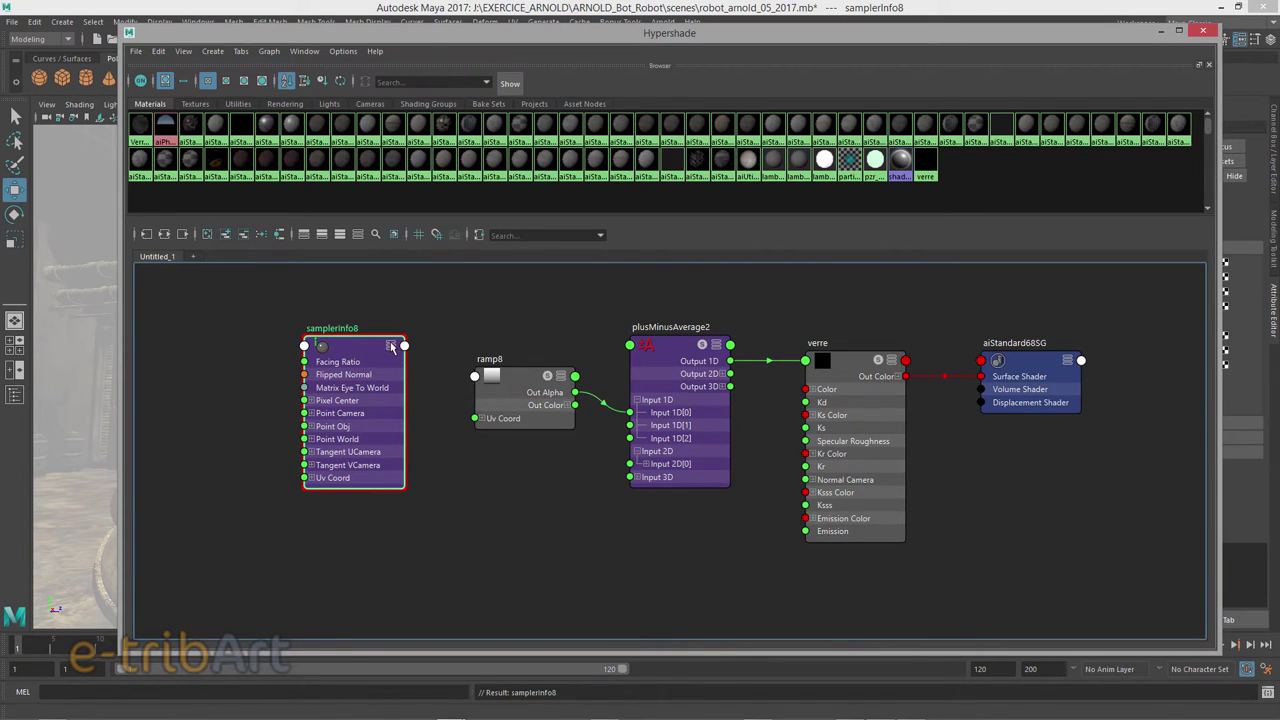
click(390, 346)
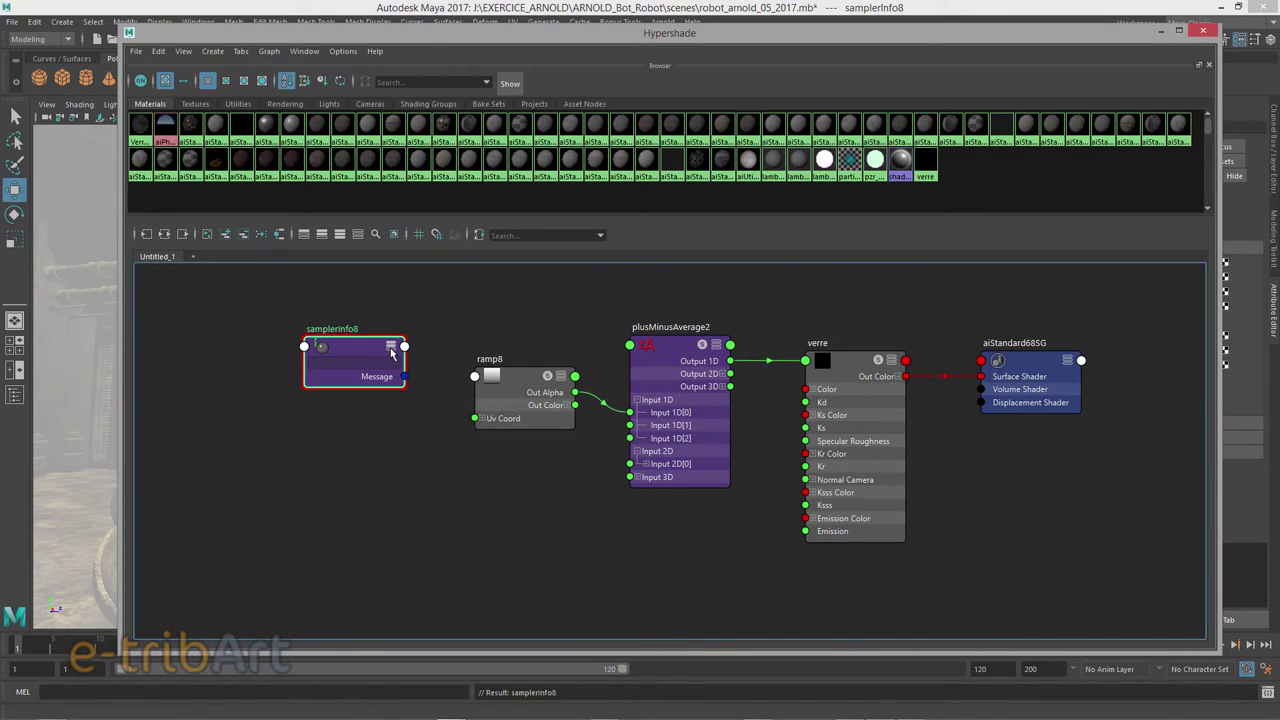
click(391, 347)
Connect samplerInfo8's Facing Ratio to ramp8's V Coord and select ramp8.
drag(404, 388, 495, 425)
click(479, 418)
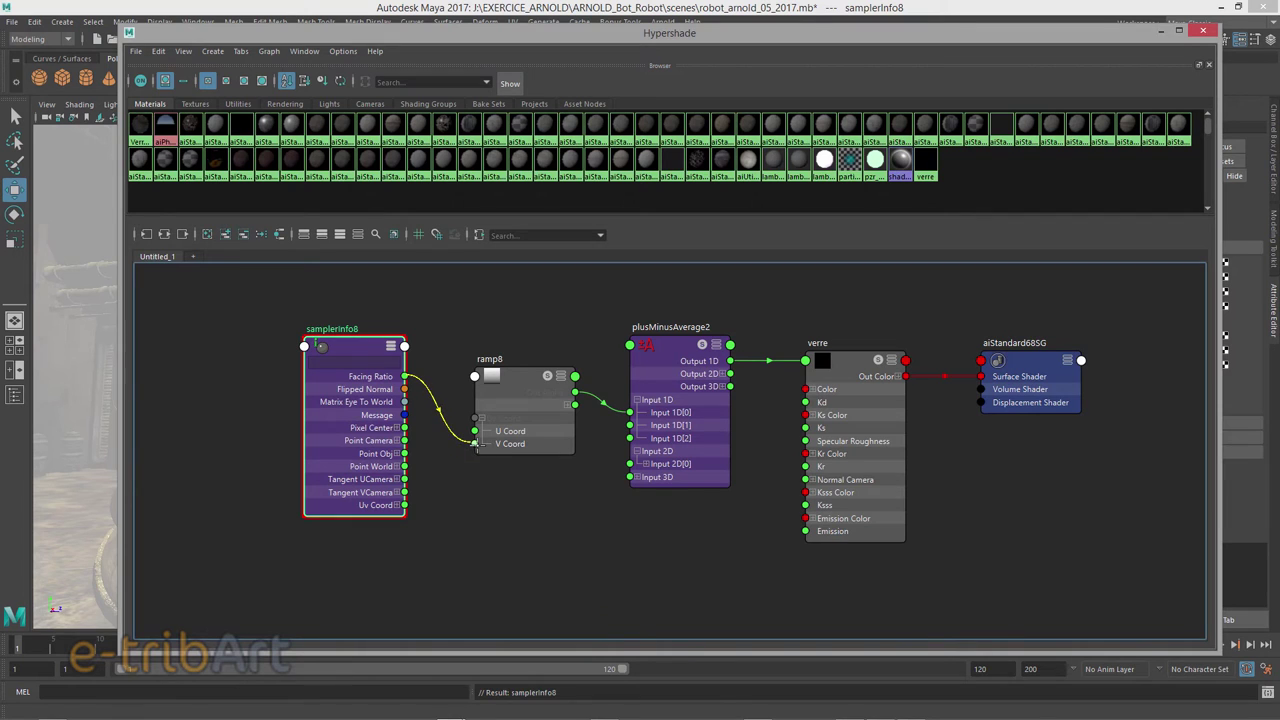
drag(427, 388, 474, 443)
click(530, 388)
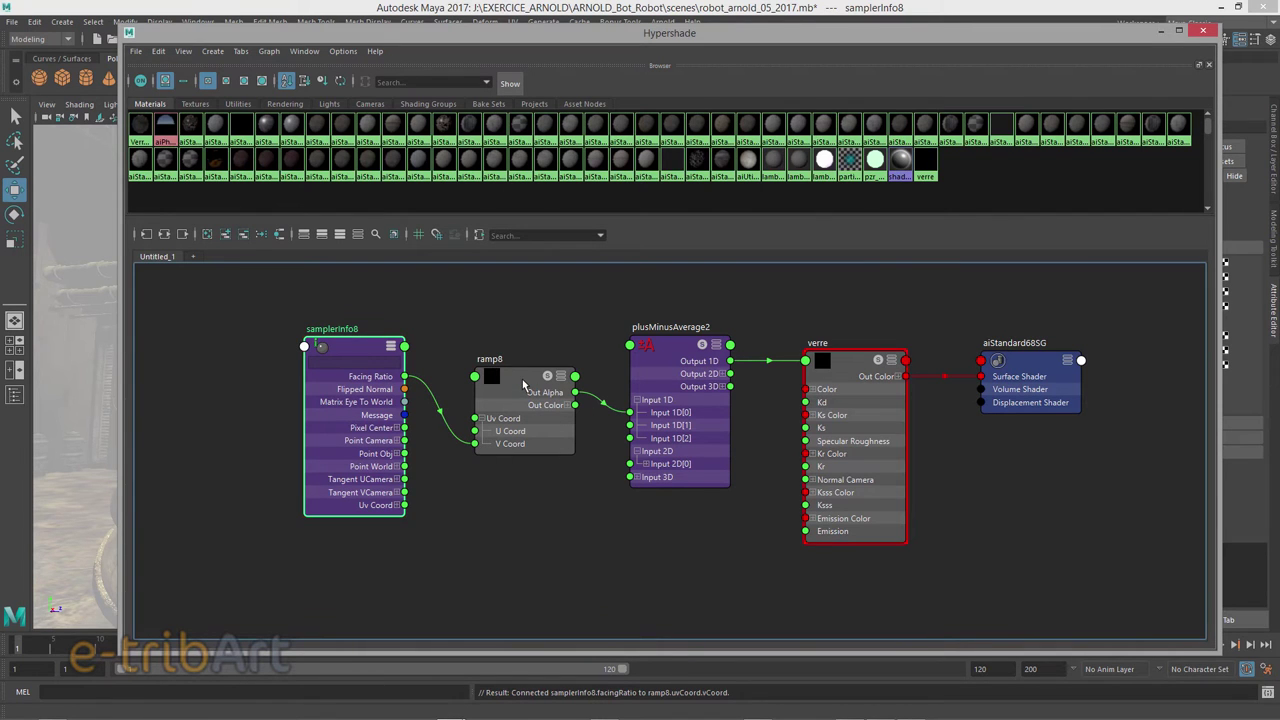
mouse_move(788, 39)
mouse_down()
mouse_move(729, 45)
mouse_move(741, 42)
mouse_up()
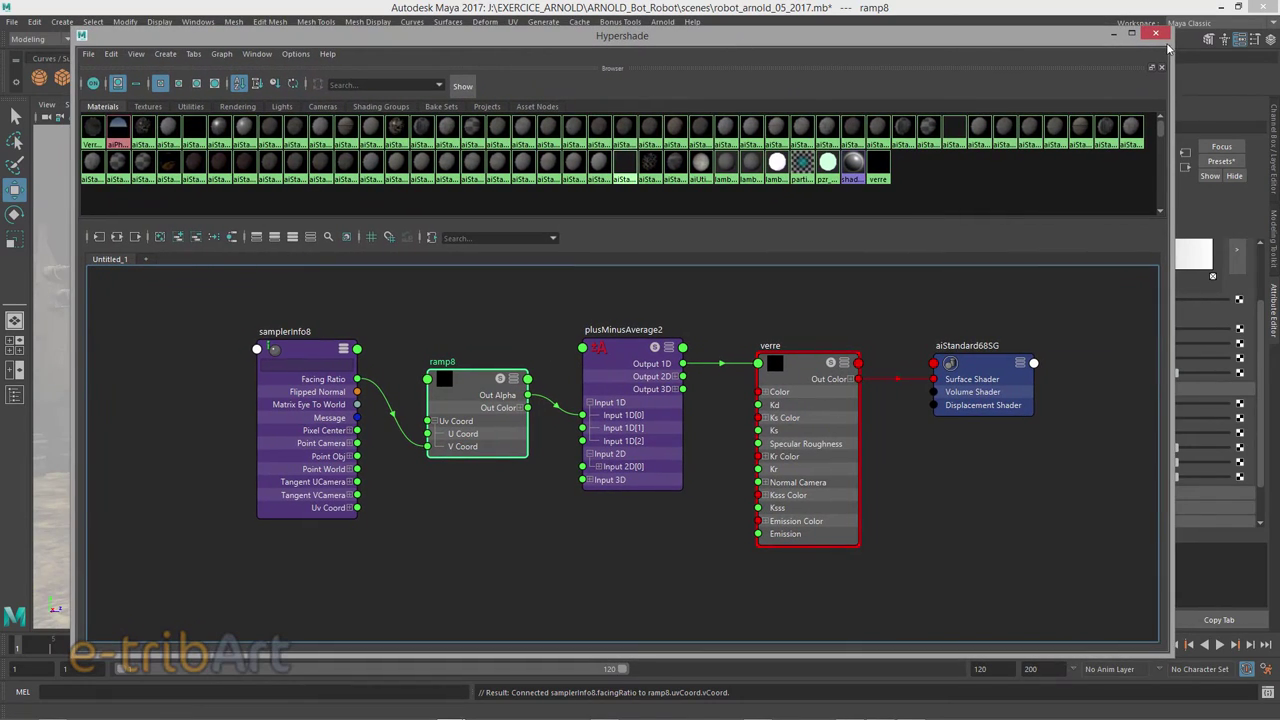
drag(1175, 69, 1101, 73)
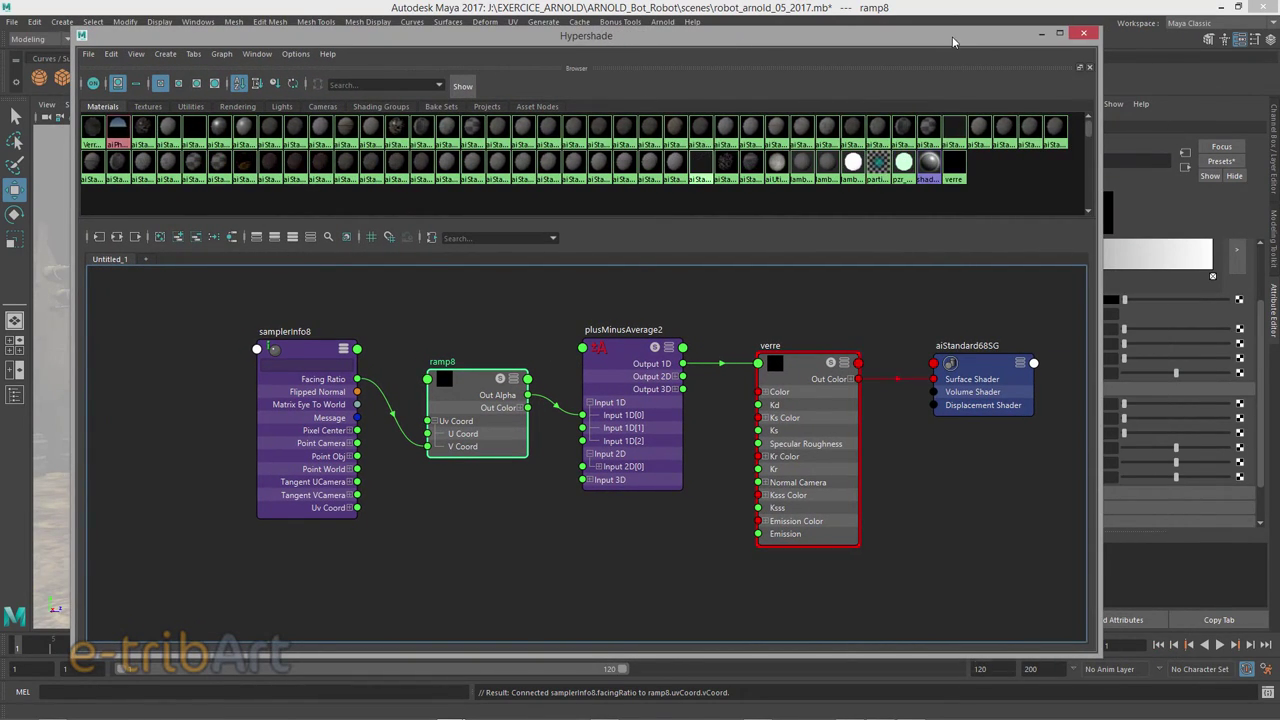
drag(953, 42, 960, 39)
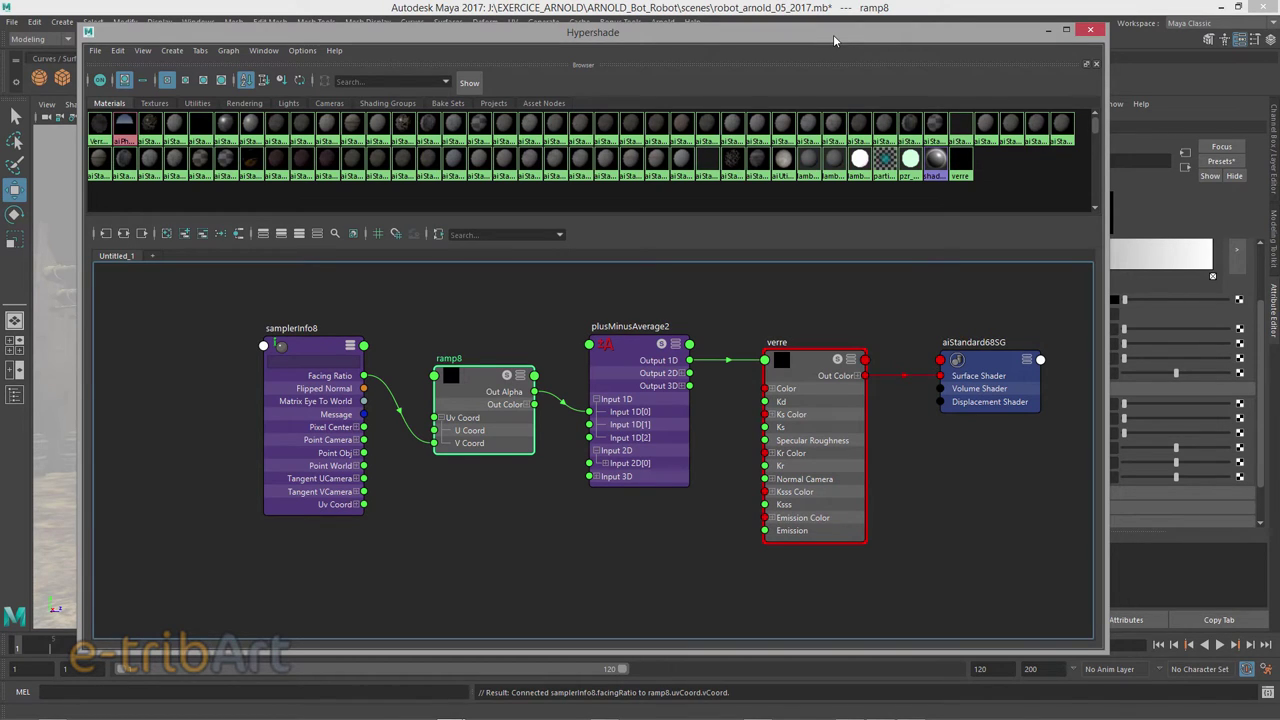
In ramp8's enlarged gradient editor, move the white entry left to widen the white section.
mouse_move(833, 34)
mouse_down()
mouse_move(834, 178)
mouse_move(905, 490)
mouse_up()
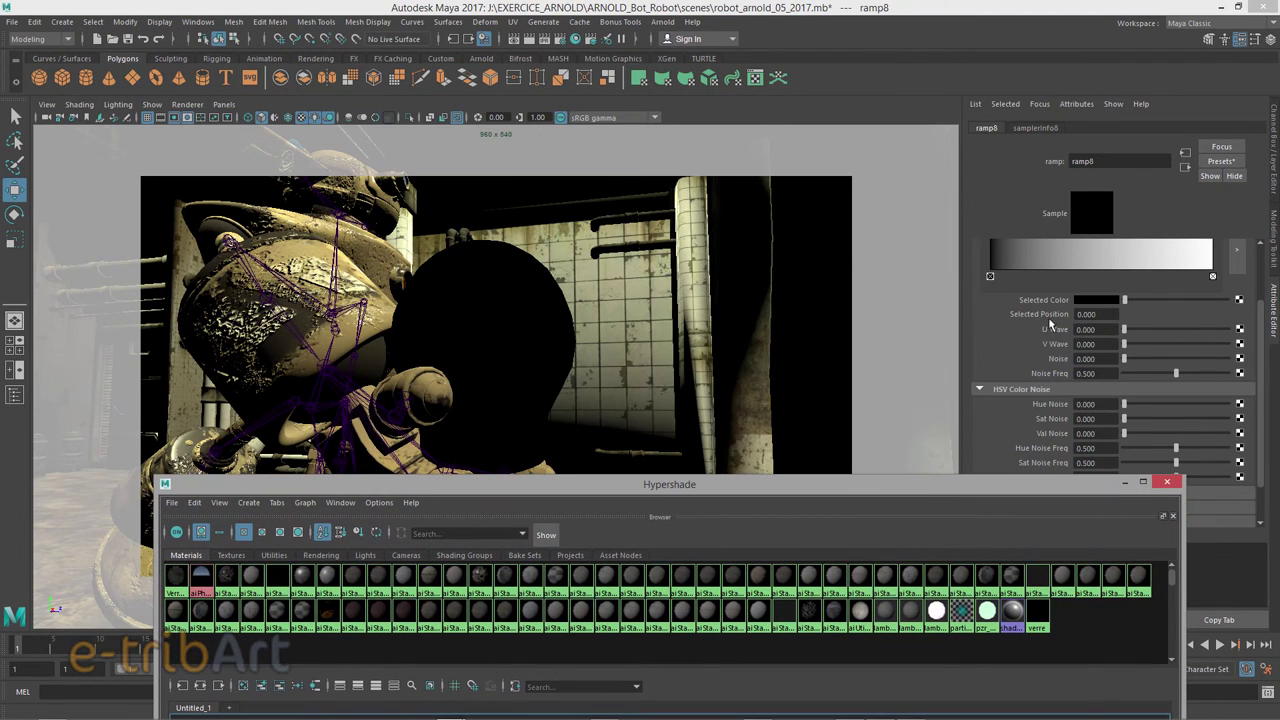
click(1236, 250)
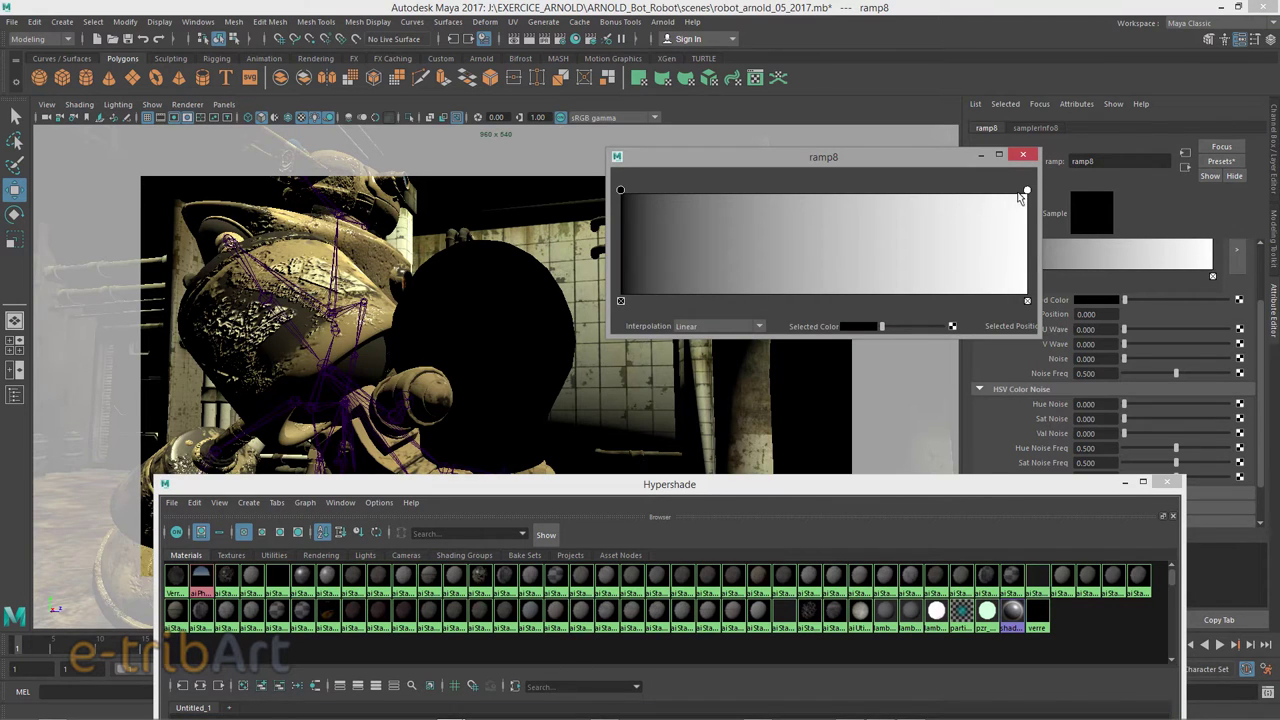
mouse_move(1027, 190)
mouse_down()
mouse_move(630, 191)
mouse_move(665, 190)
mouse_up()
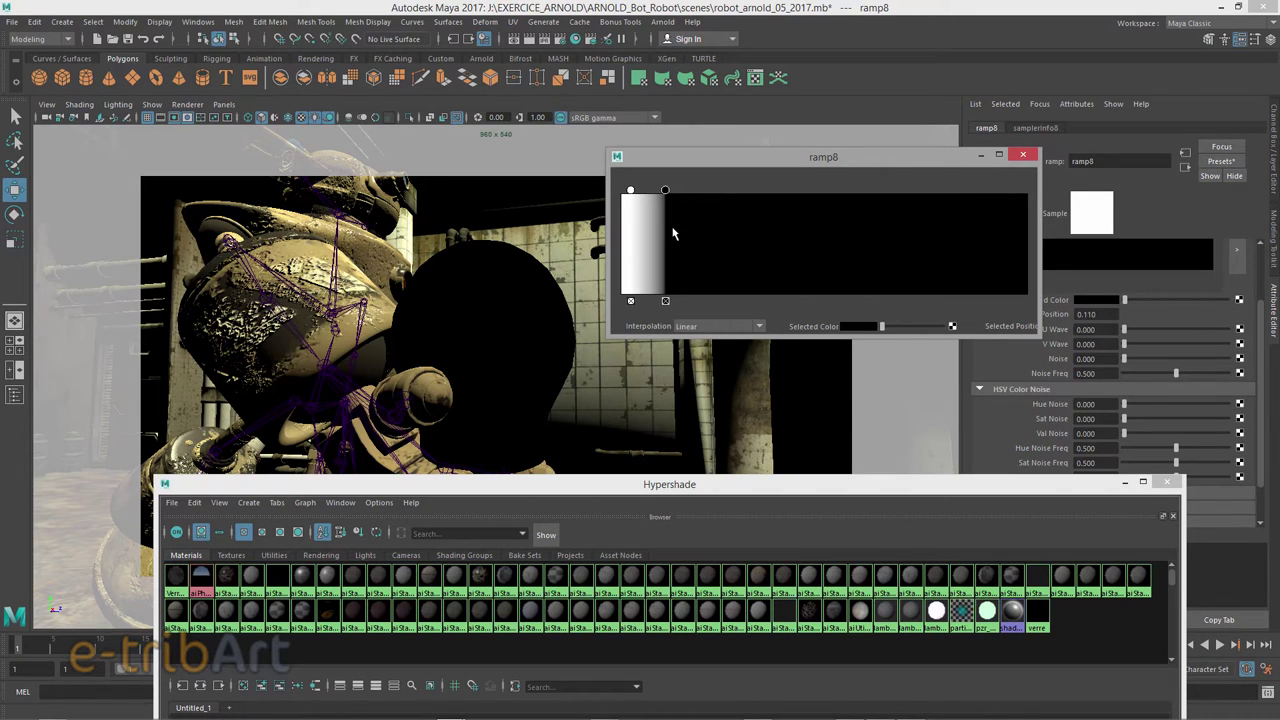
drag(866, 157, 824, 121)
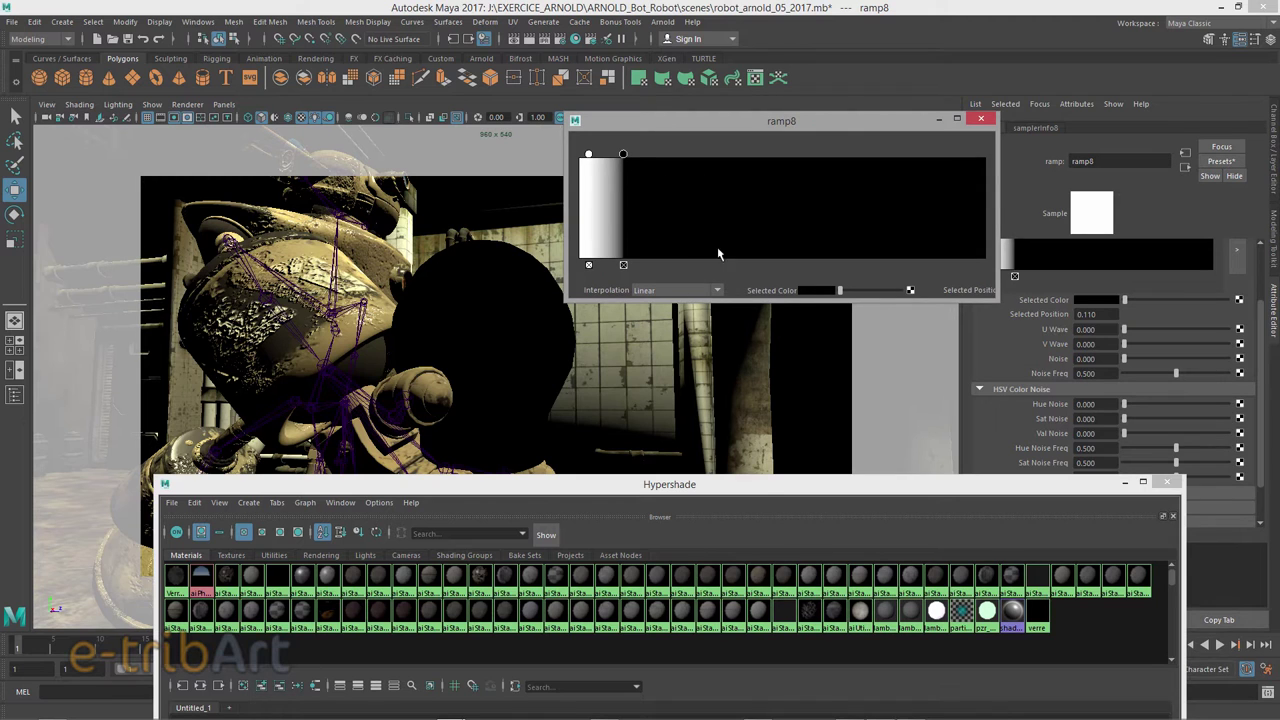
drag(761, 487, 671, 234)
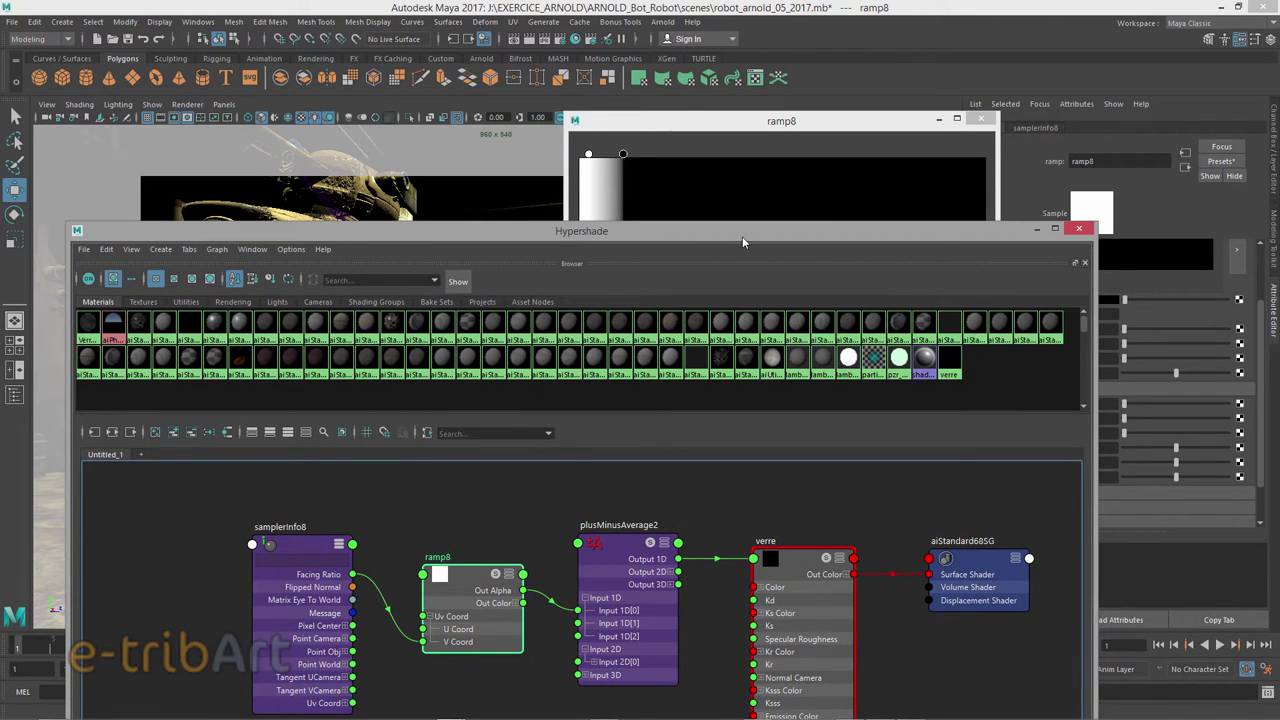
mouse_move(742, 236)
mouse_down()
mouse_move(795, 473)
mouse_move(790, 451)
mouse_up()
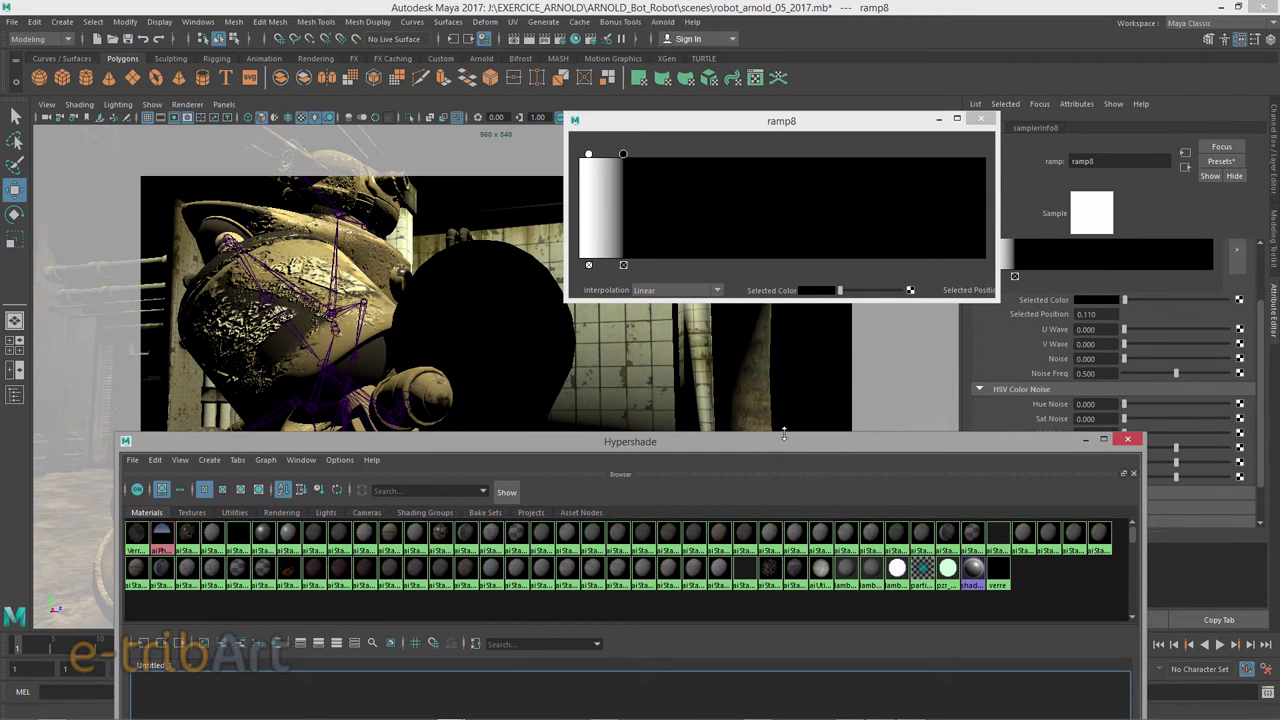
click(591, 155)
drag(592, 157, 597, 154)
Darken ramp8's next colour entry from white to grey.
drag(846, 122, 806, 108)
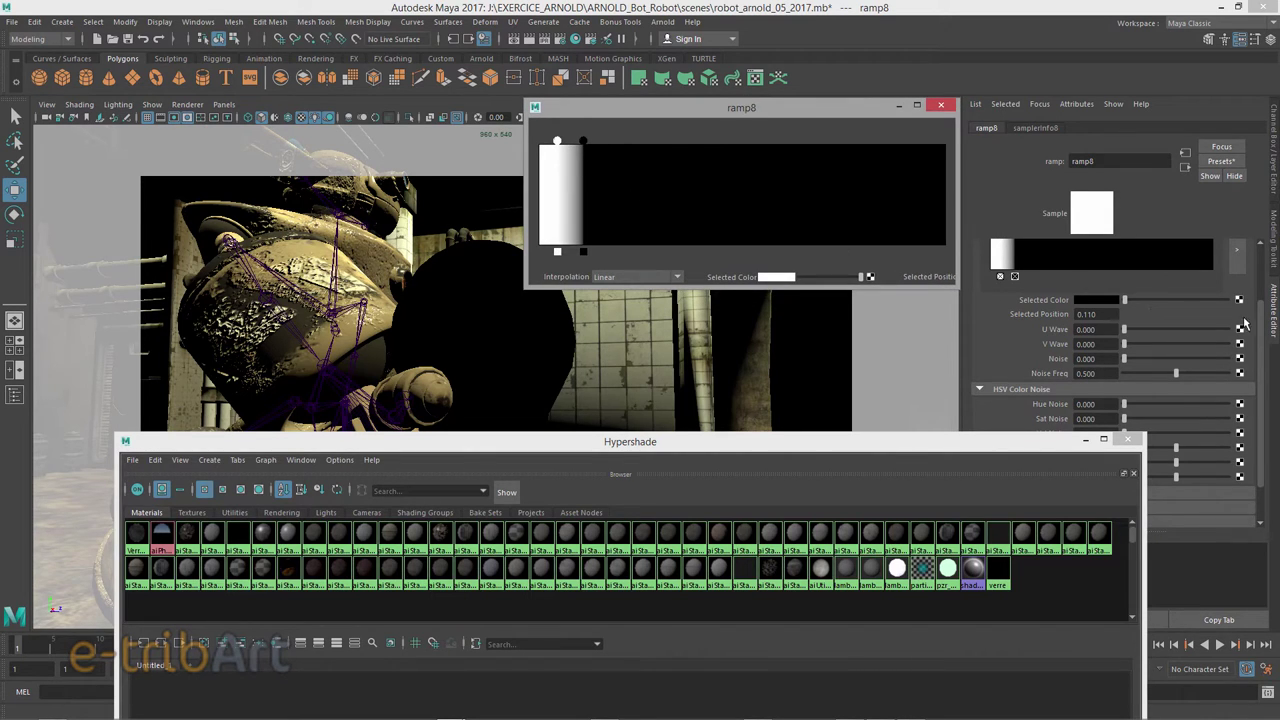
drag(1262, 328, 1259, 312)
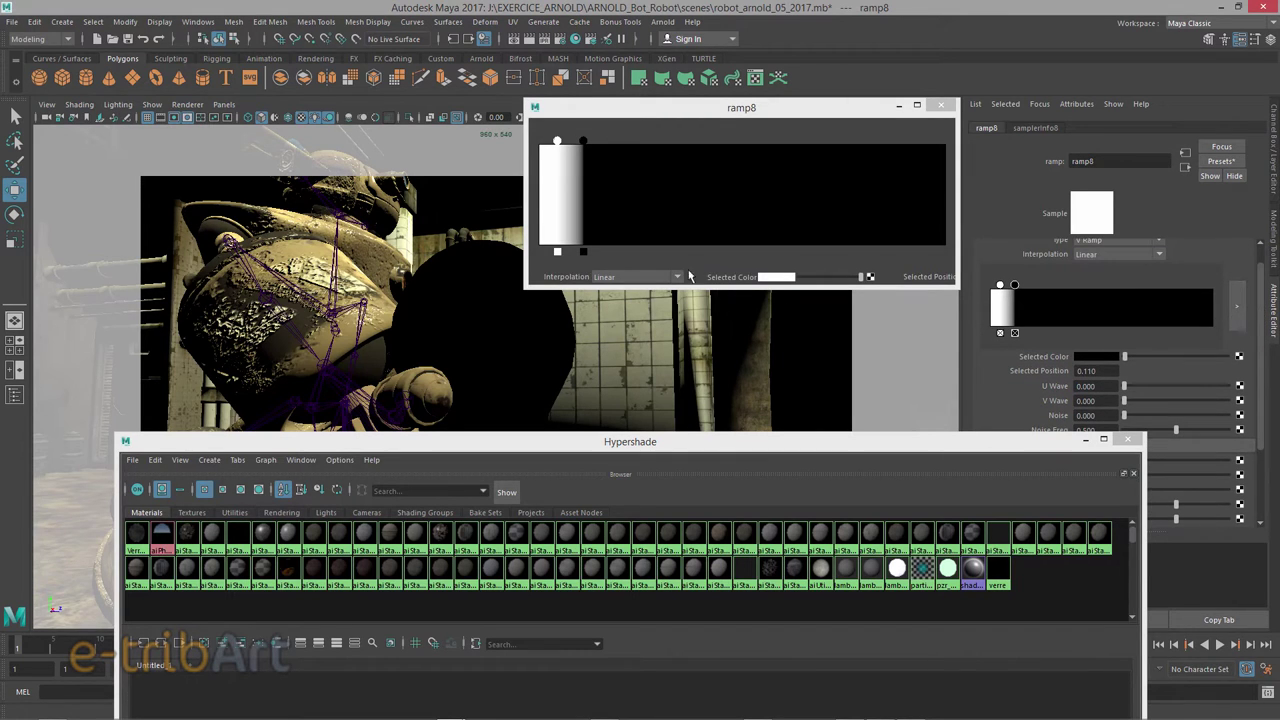
click(862, 279)
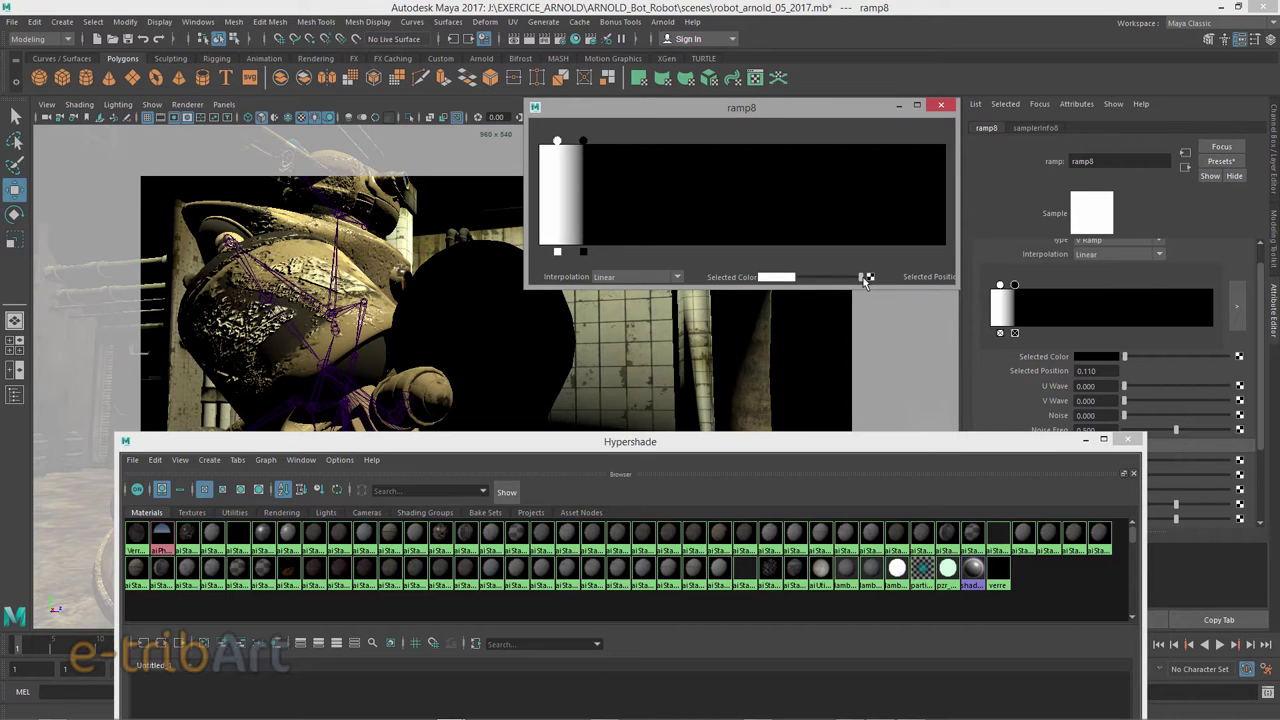
drag(864, 281, 826, 284)
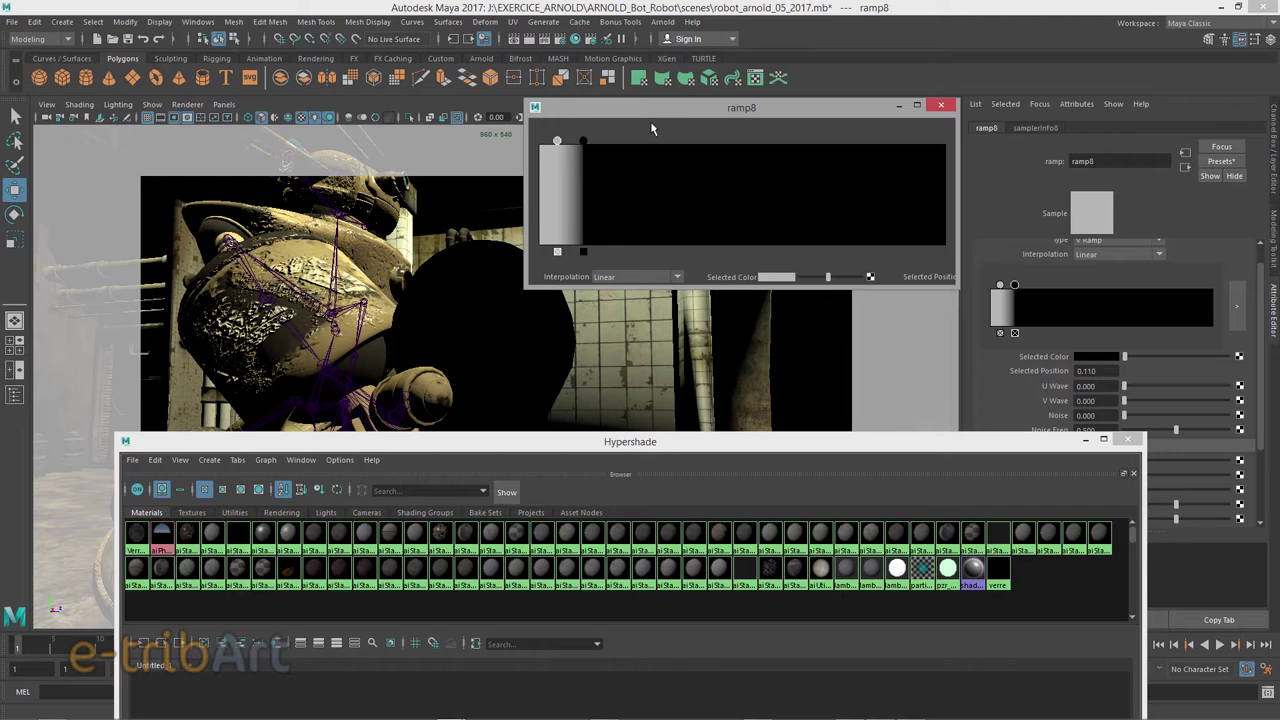
drag(666, 112, 726, 112)
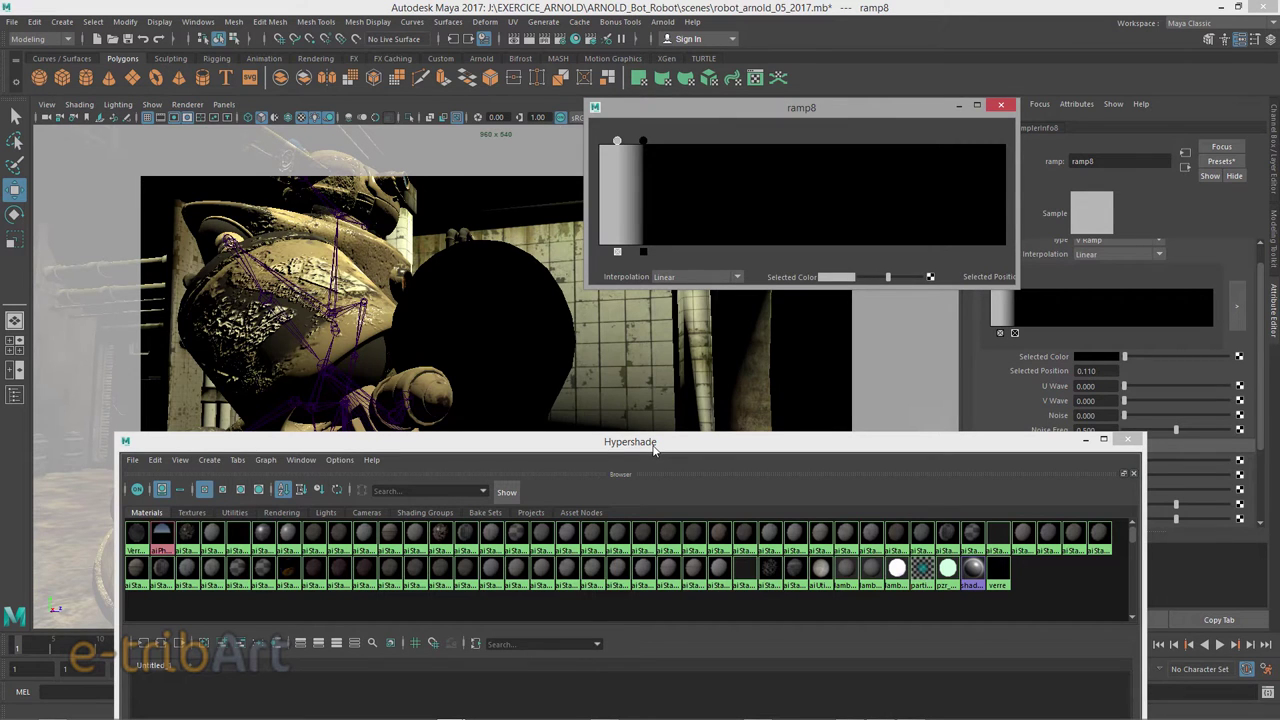
drag(653, 447, 634, 103)
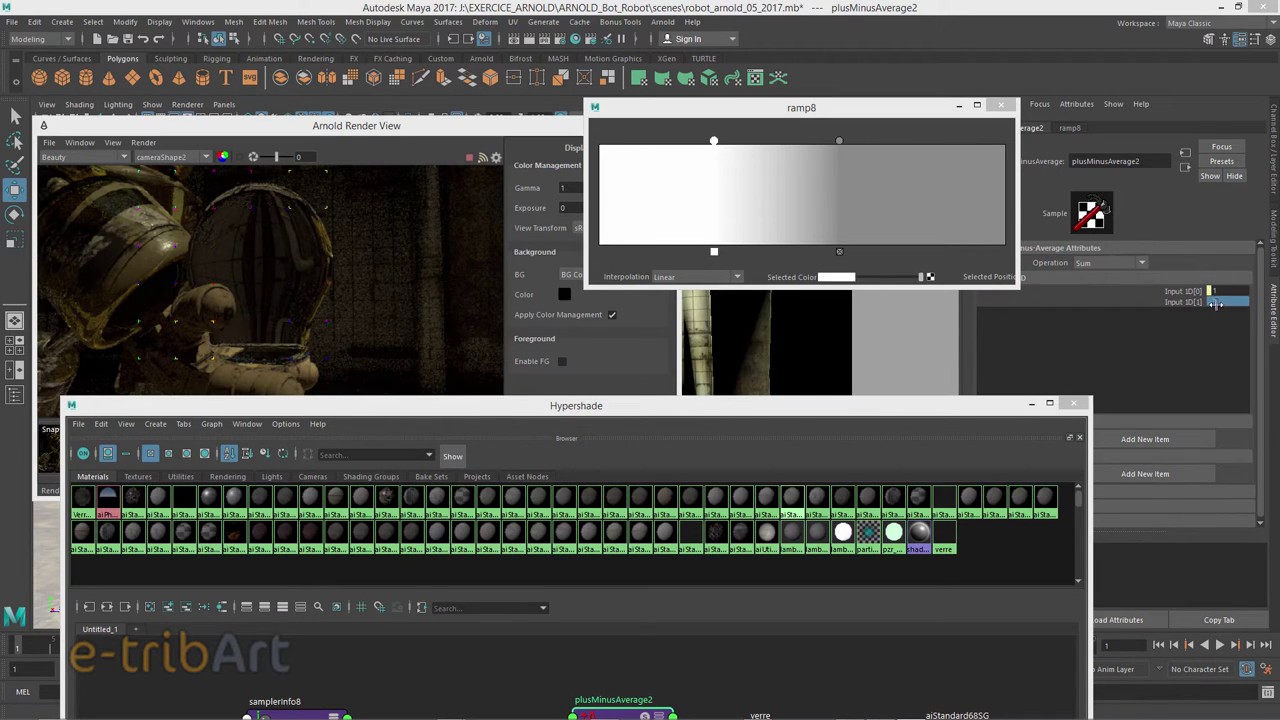
Set plusMinusAverage2's Input 1D[1] to 1 and select ramp8's grey gradient entry.
middle_drag(1215, 303, 1216, 304)
click(840, 143)
click(840, 143)
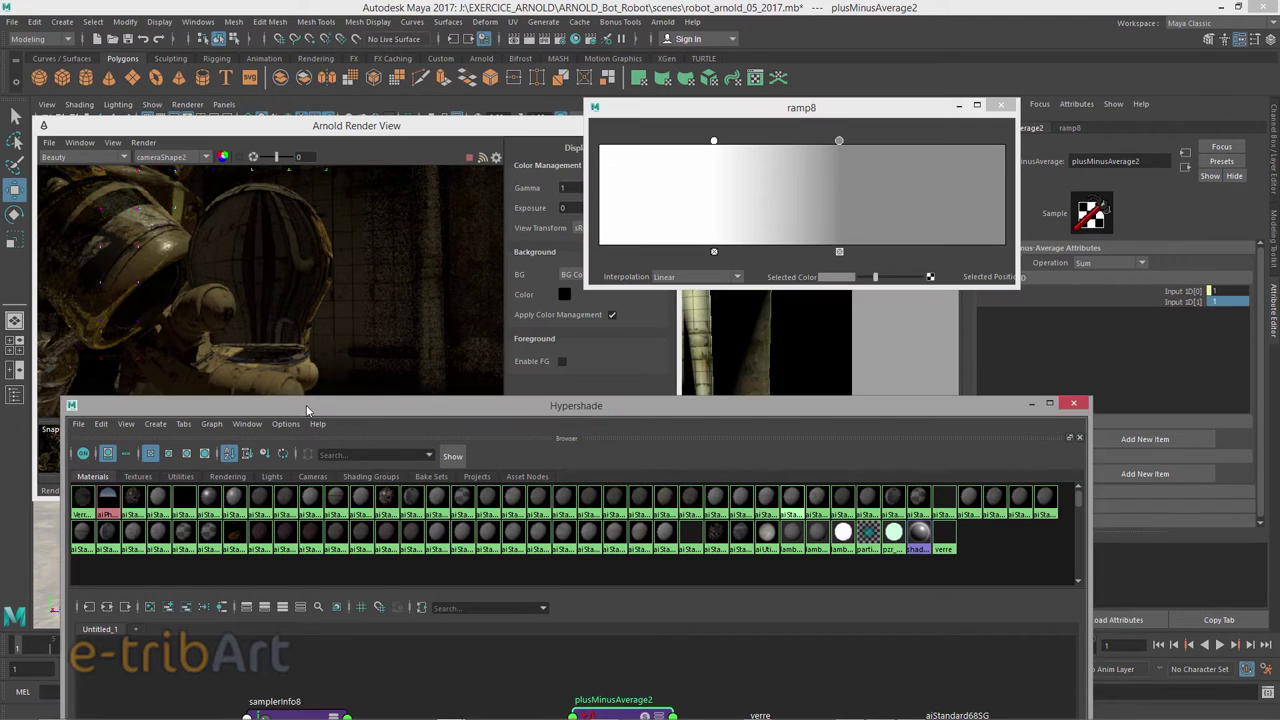
mouse_move(306, 410)
mouse_down()
mouse_move(348, 417)
mouse_move(343, 406)
mouse_up()
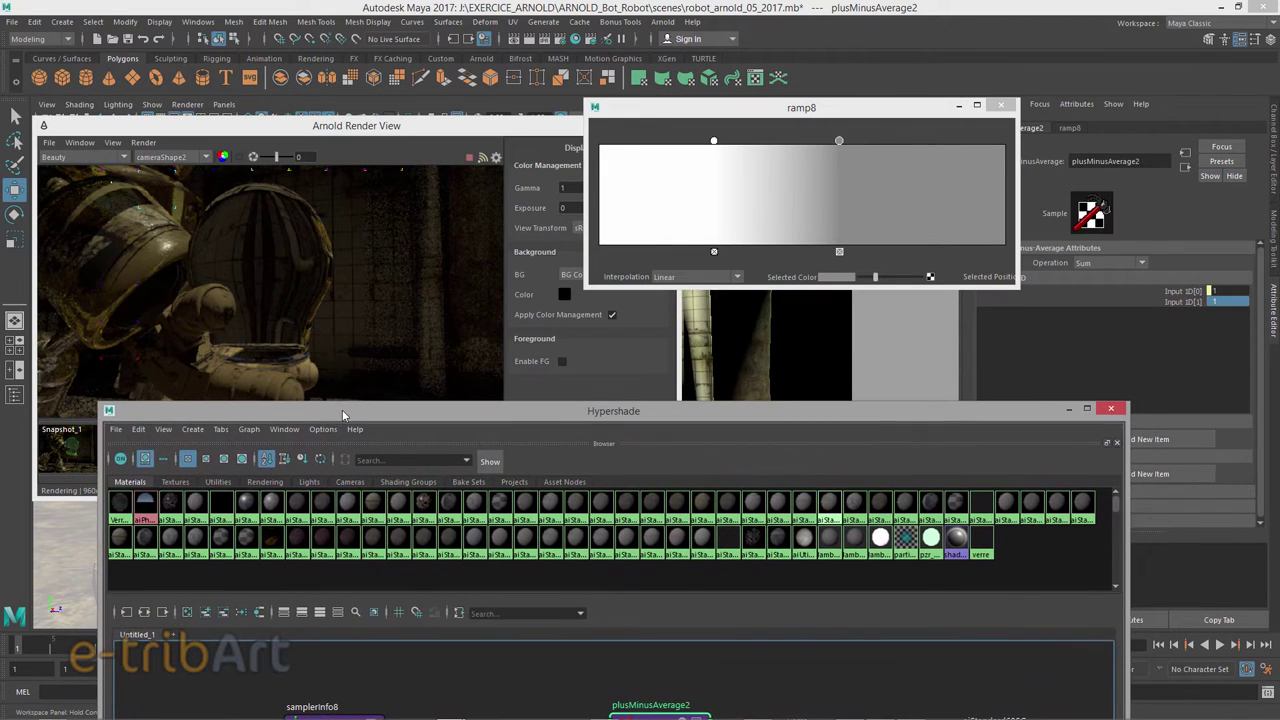
drag(389, 125, 391, 77)
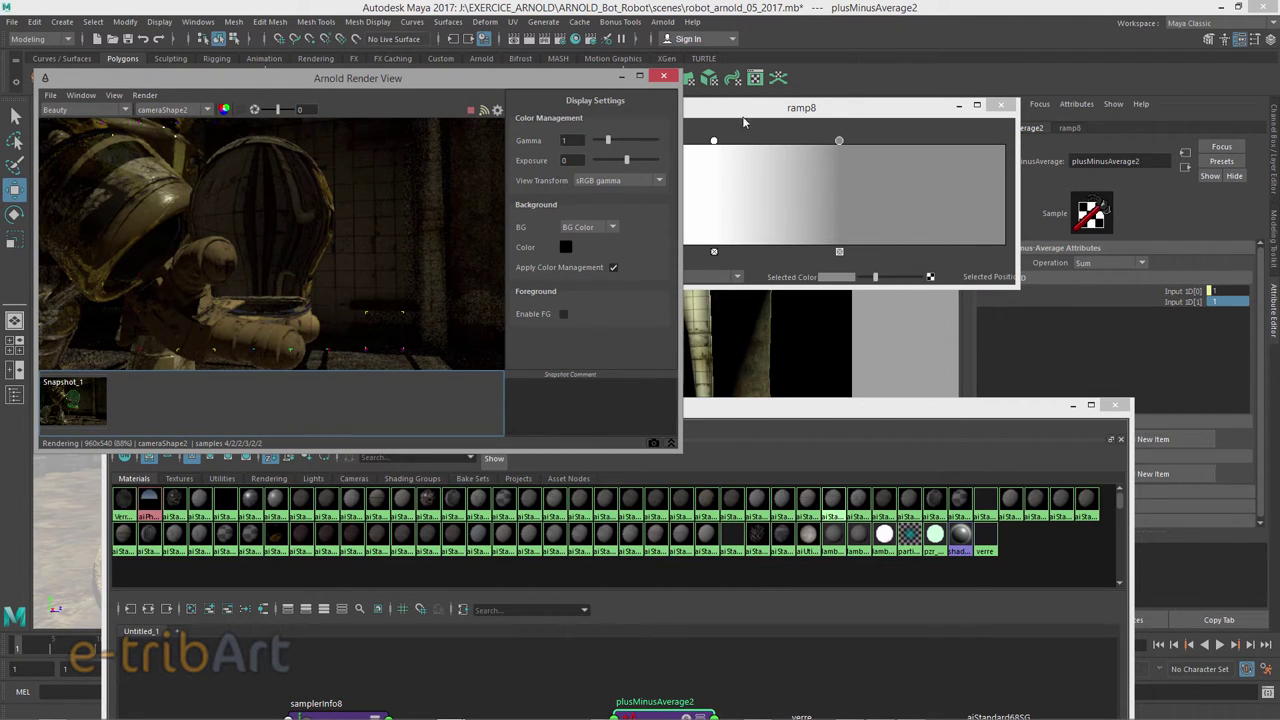
click(759, 411)
drag(759, 411, 813, 103)
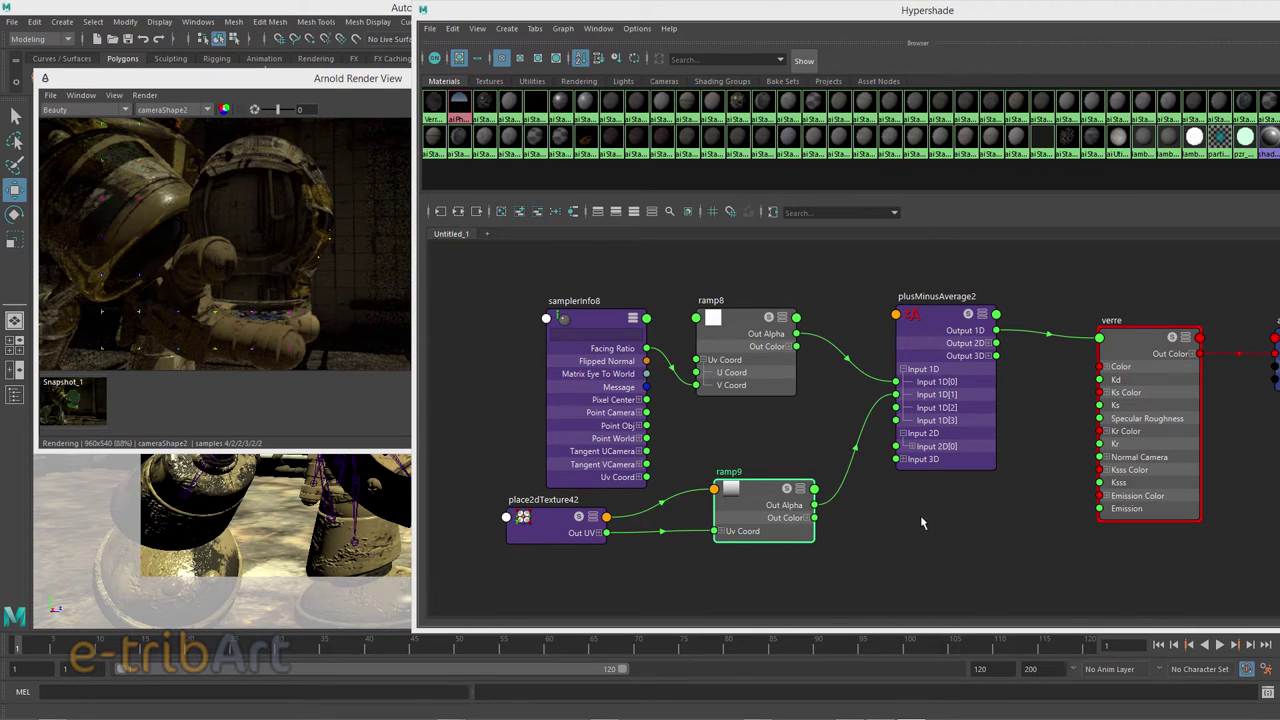
Tidy place2dTexture42 in the graph, select plusMinusAverage2, and place the Hypershade right of the render.
click(762, 491)
drag(762, 491, 767, 486)
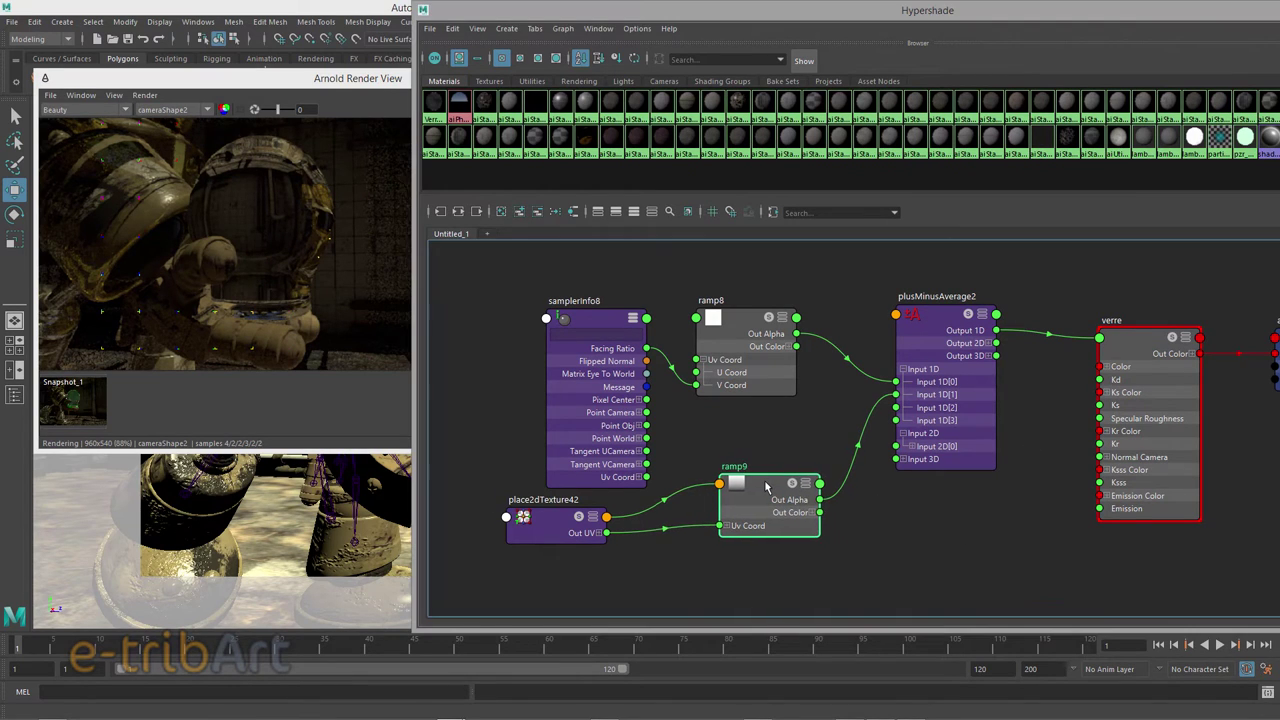
drag(548, 520, 586, 527)
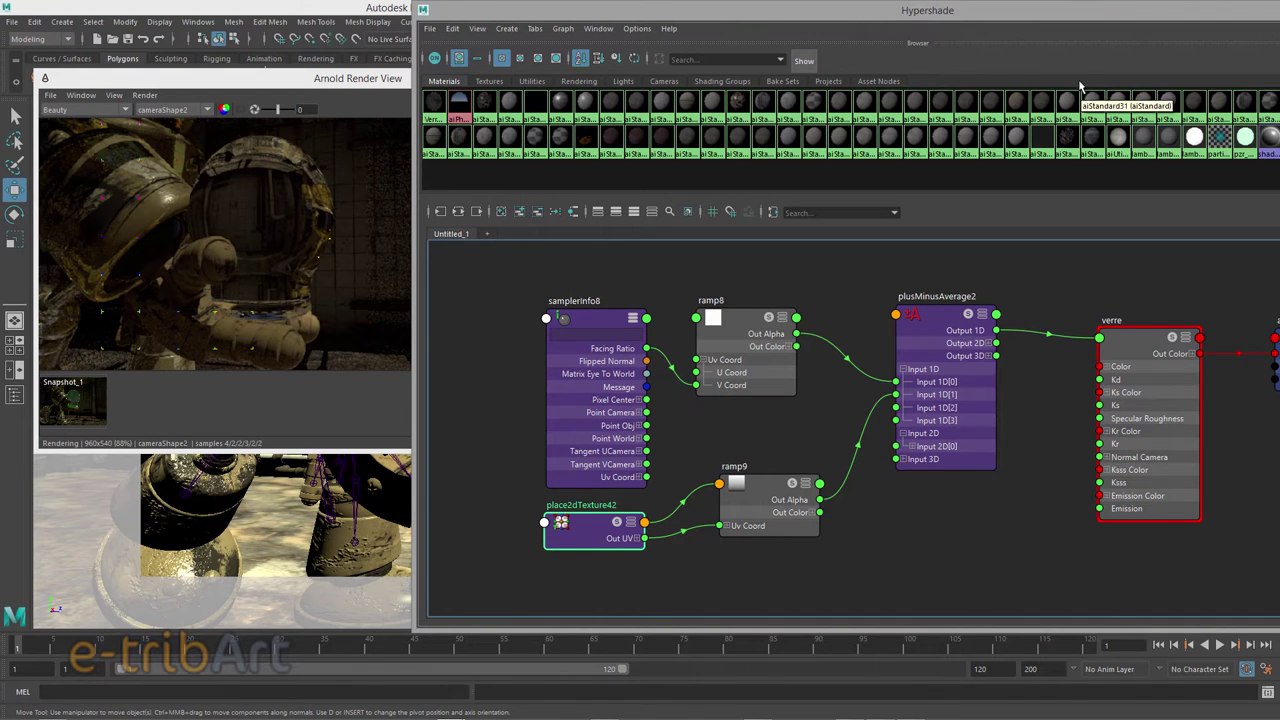
drag(997, 14, 508, 41)
click(447, 345)
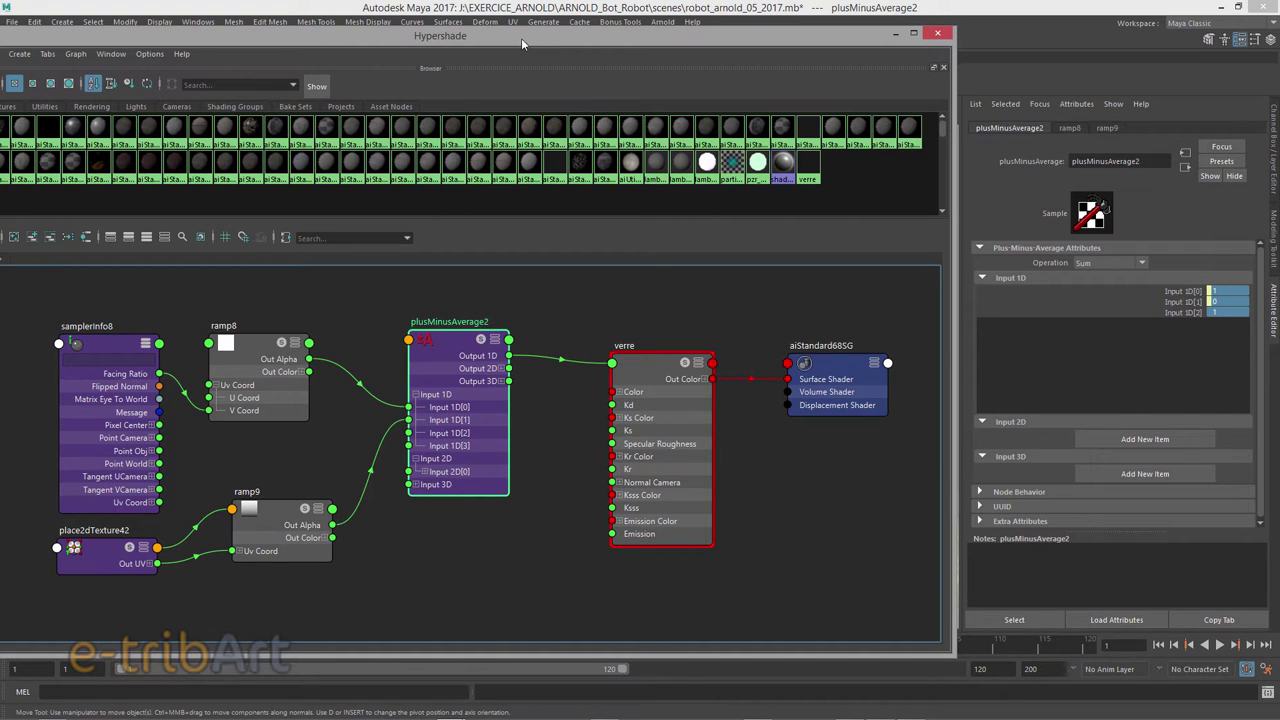
drag(521, 38, 813, 42)
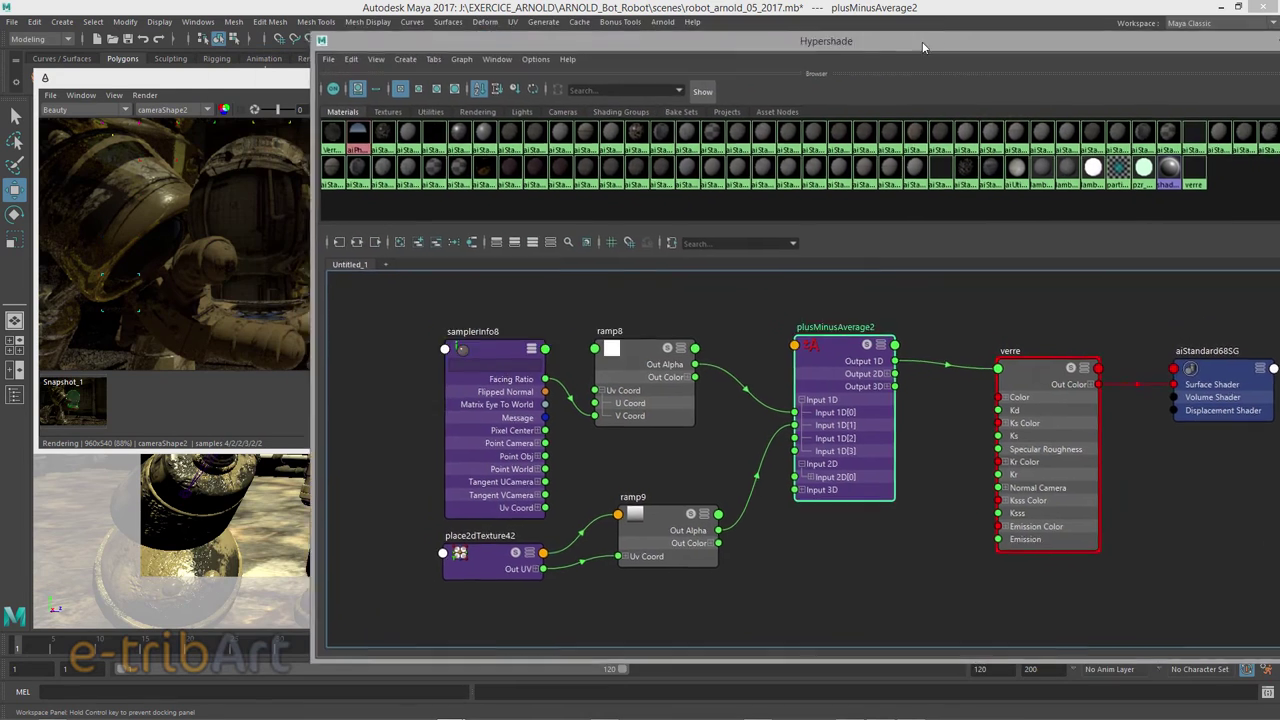
drag(813, 42, 975, 32)
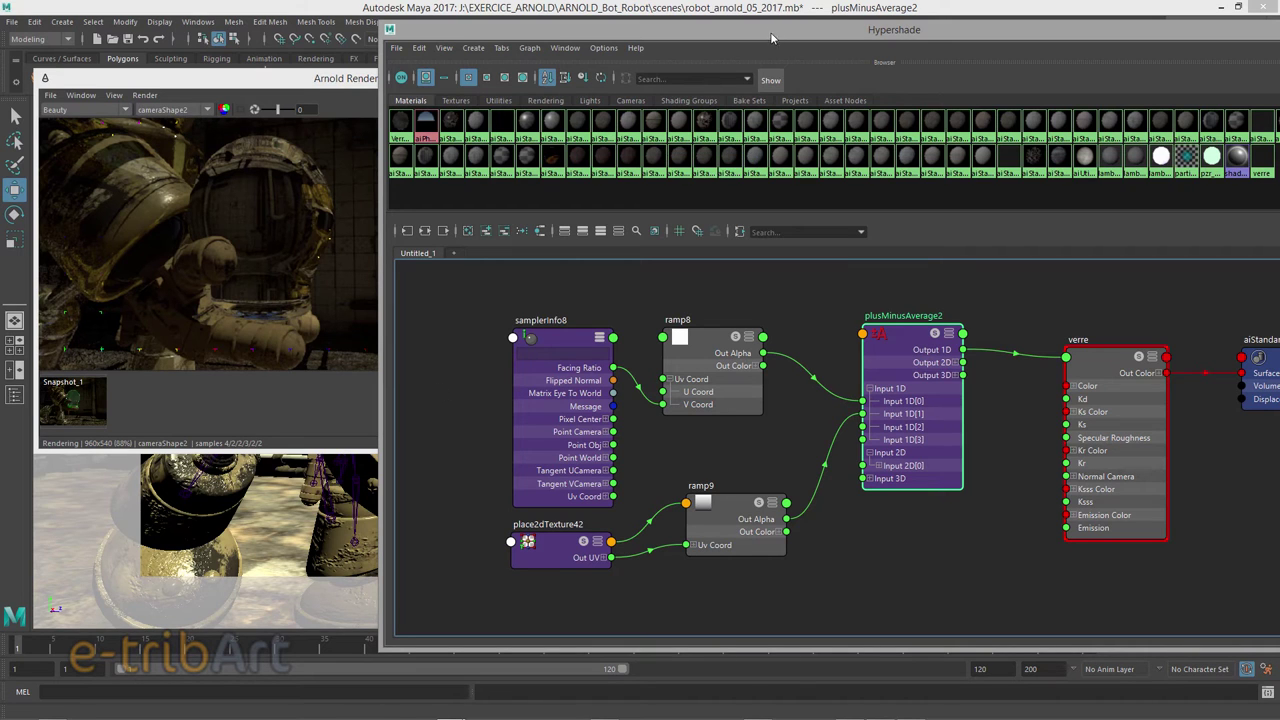
drag(774, 34, 774, 19)
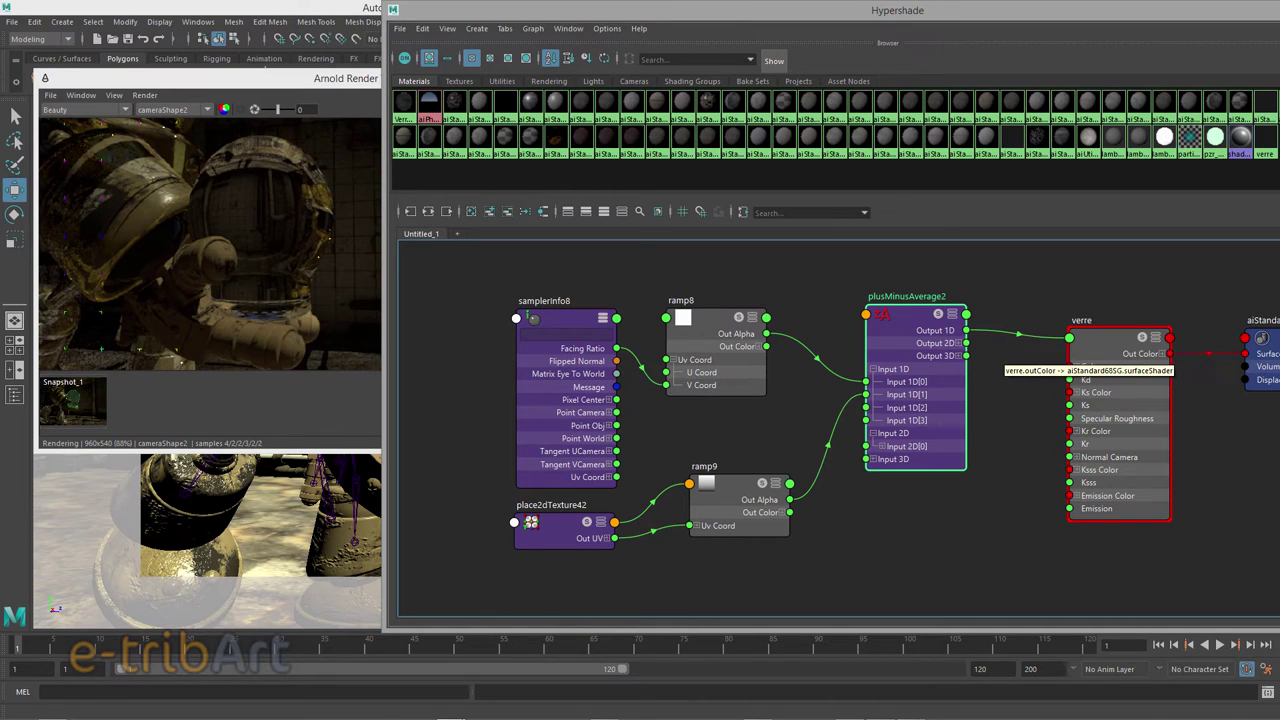
Create a lambert7 shader and connect ramp9's Out Color to its Color.
alt+middle_drag(690, 578, 657, 525)
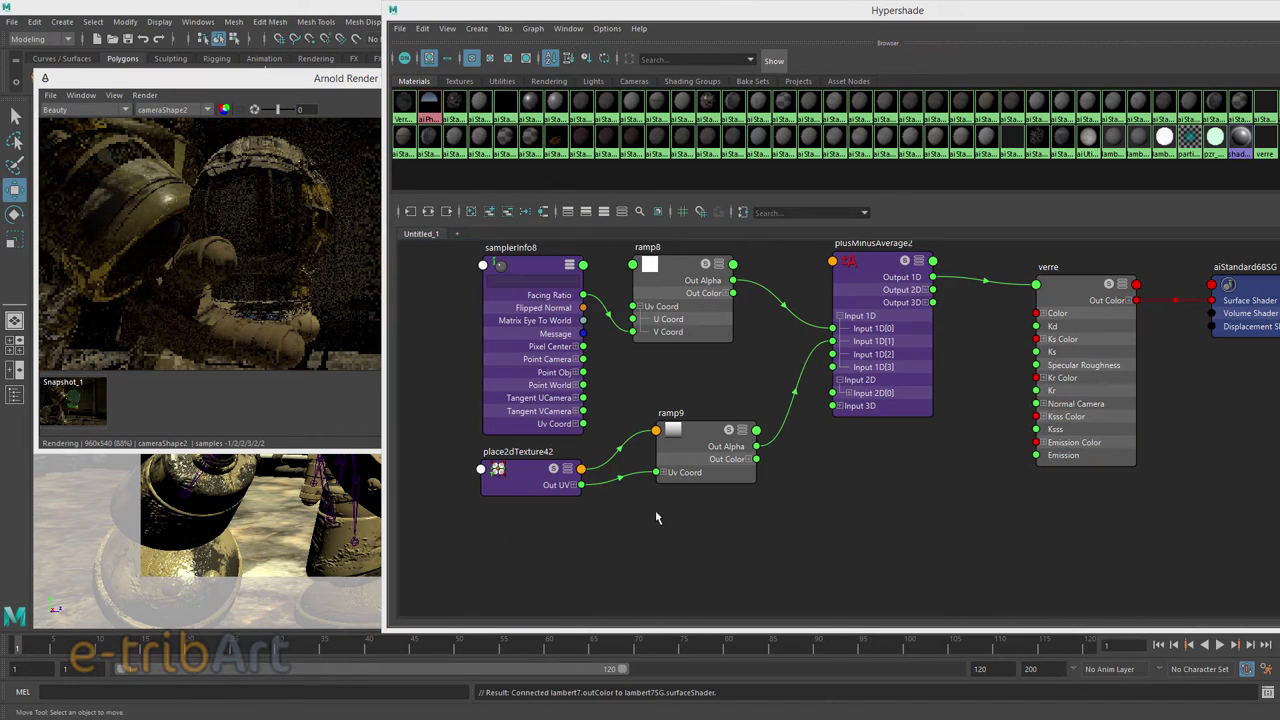
click(655, 510)
key(Tab)
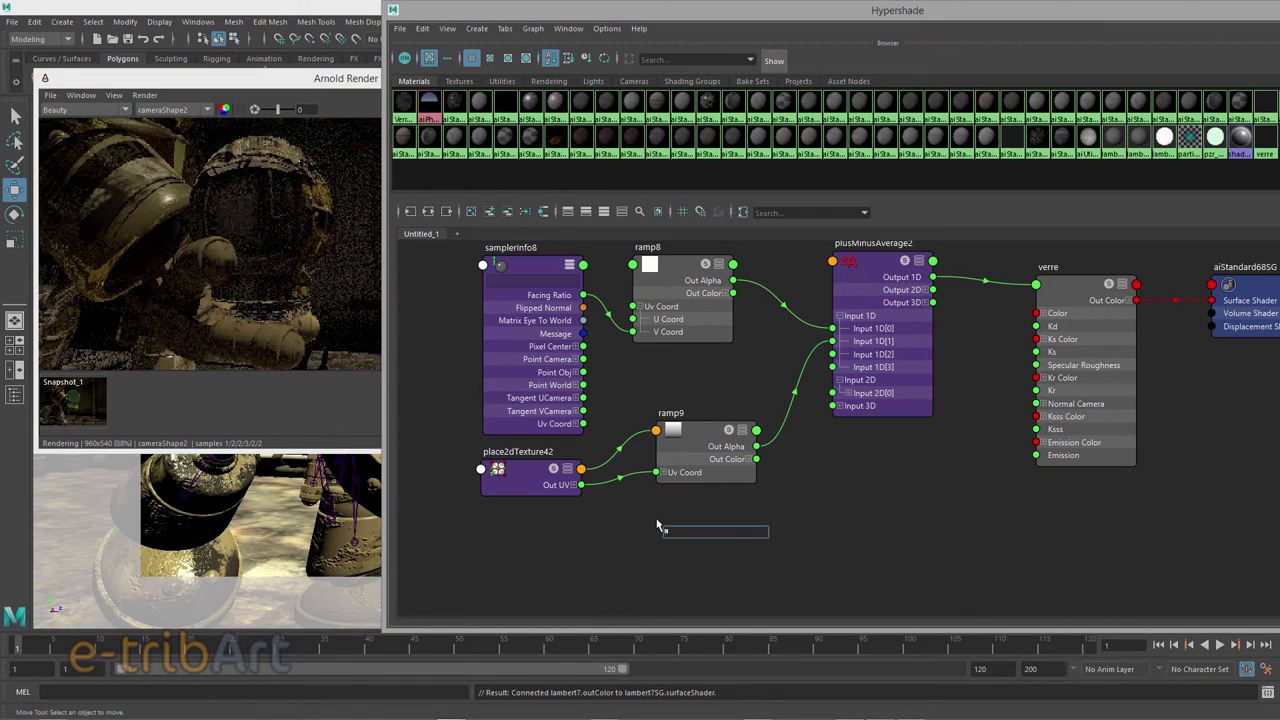
text(lambert)
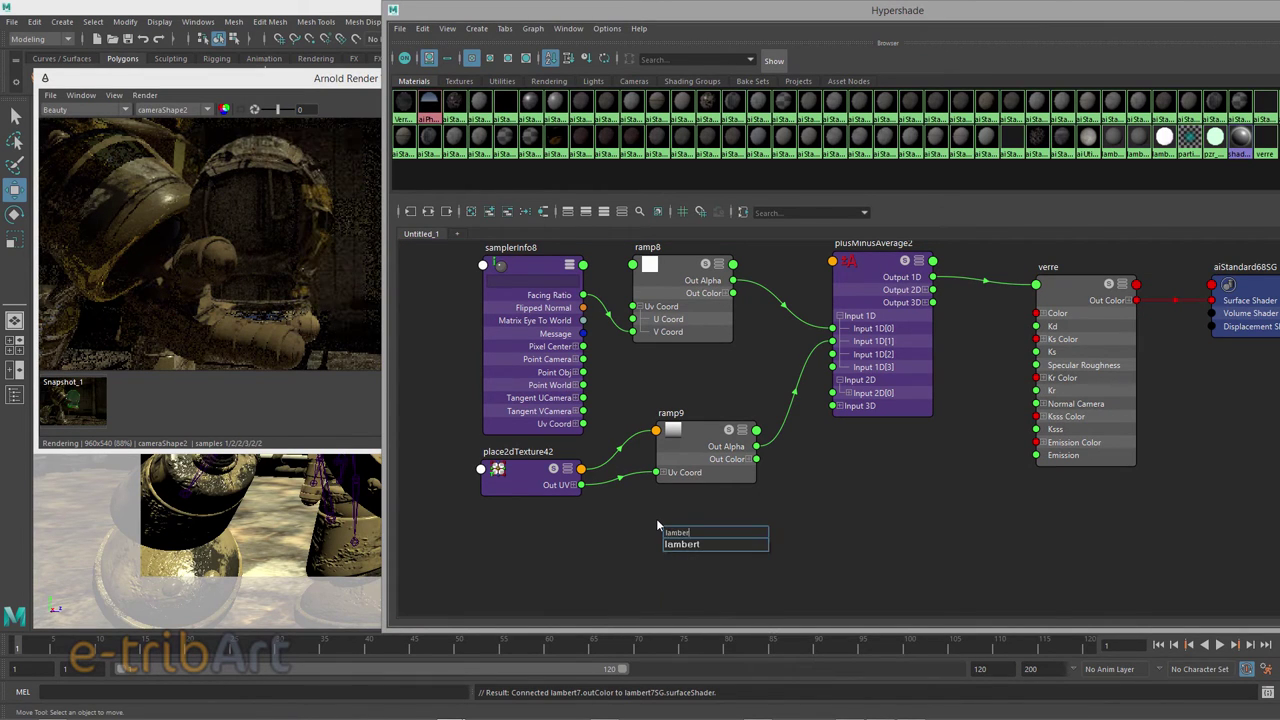
key(Return)
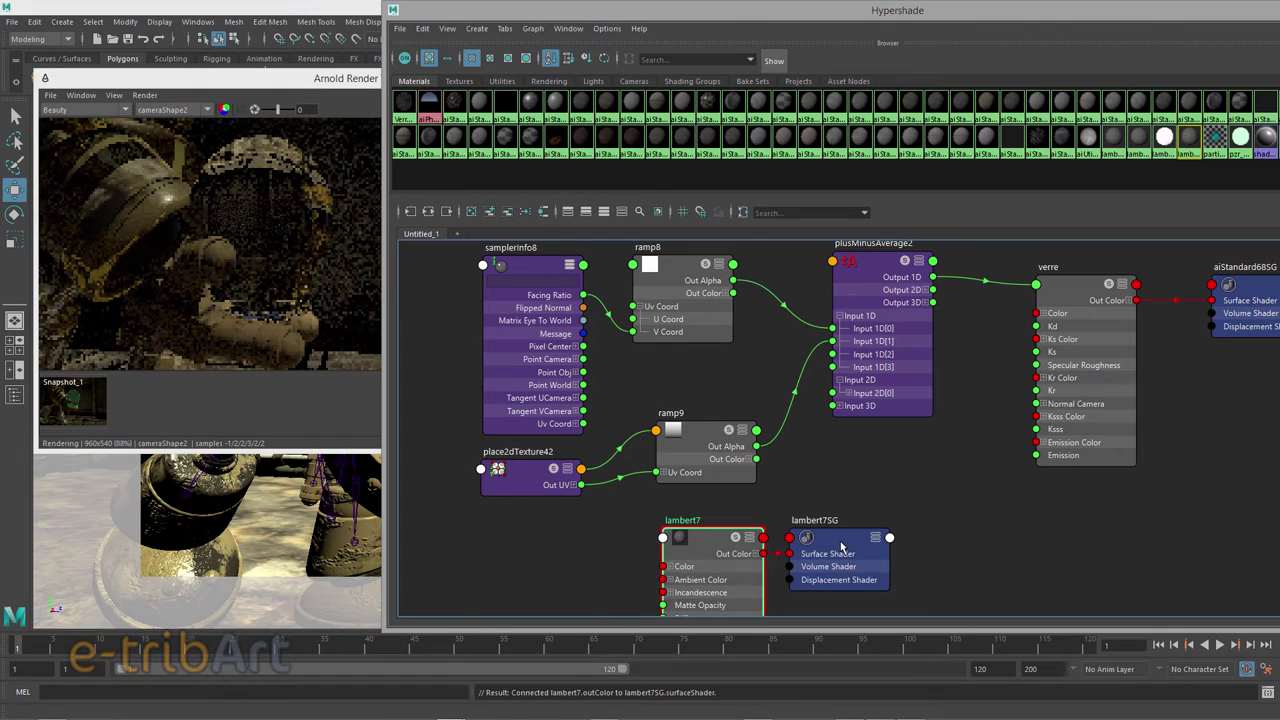
drag(820, 538, 943, 512)
drag(667, 543, 779, 474)
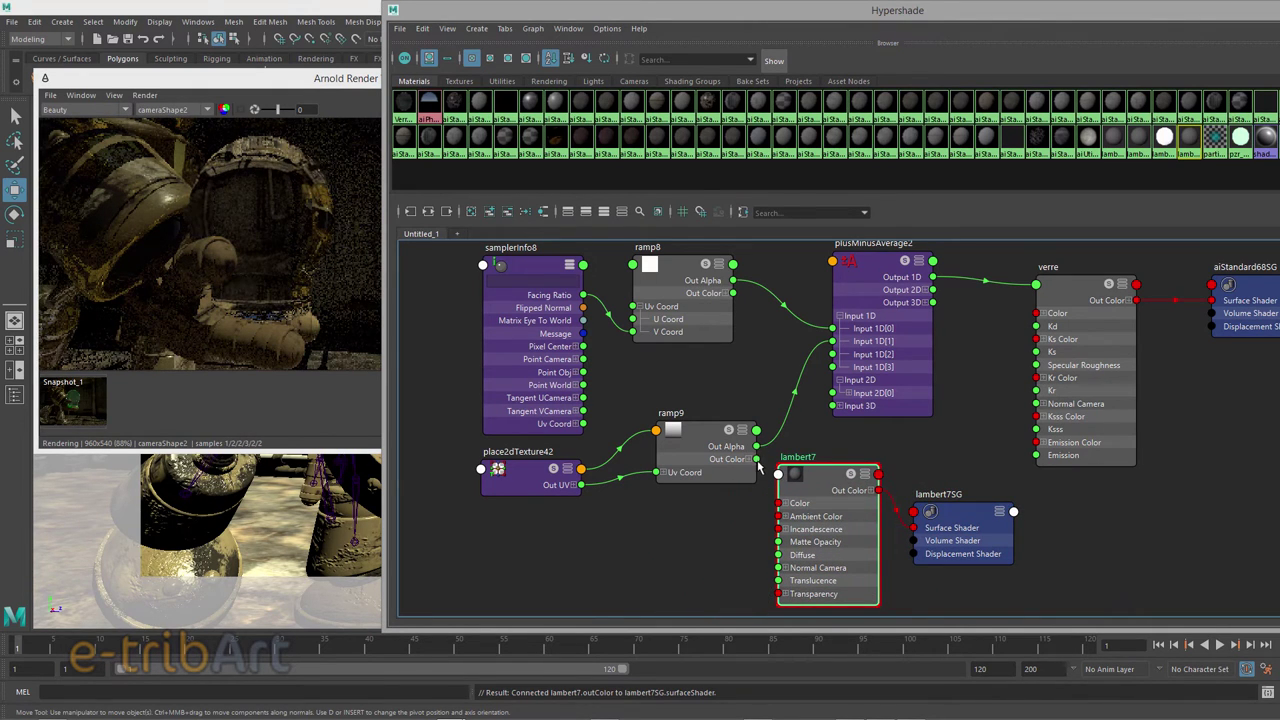
drag(757, 459, 779, 512)
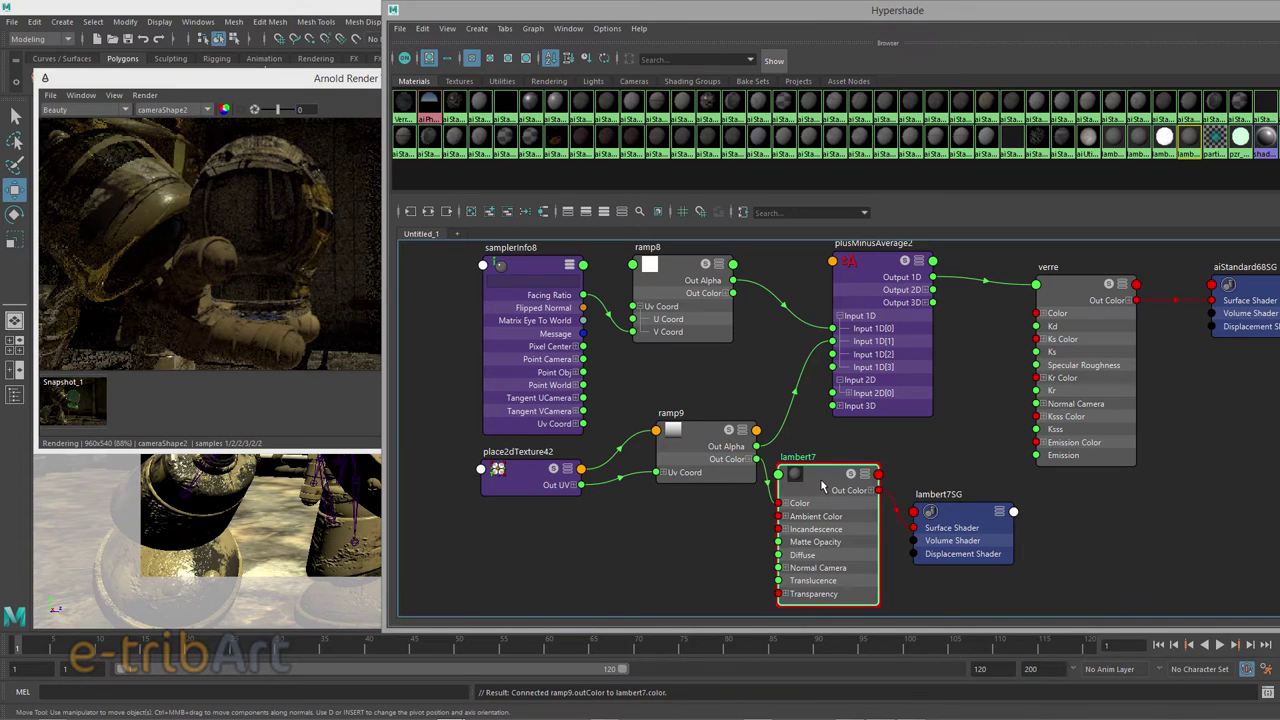
Assign lambert7 to the fiole_verre flask and select place2dTexture42.
mouse_move(300, 78)
mouse_down()
mouse_move(305, 260)
mouse_move(286, 352)
mouse_up()
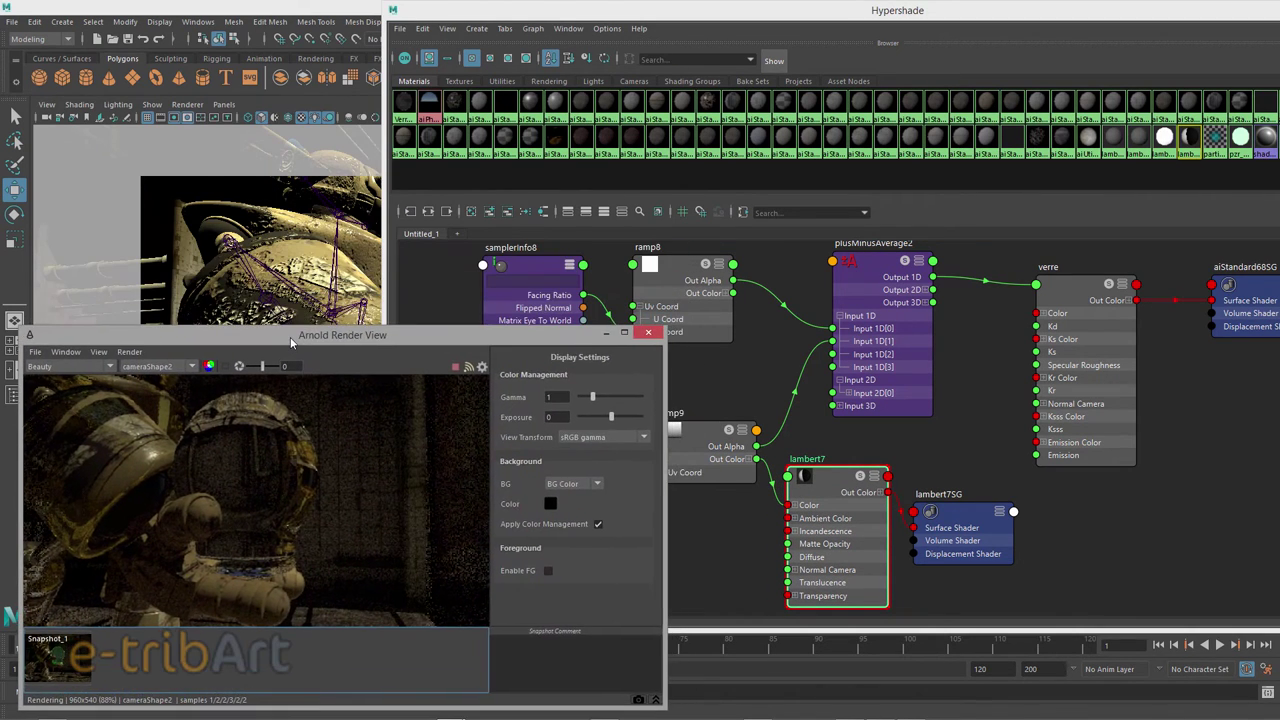
drag(590, 18, 750, 34)
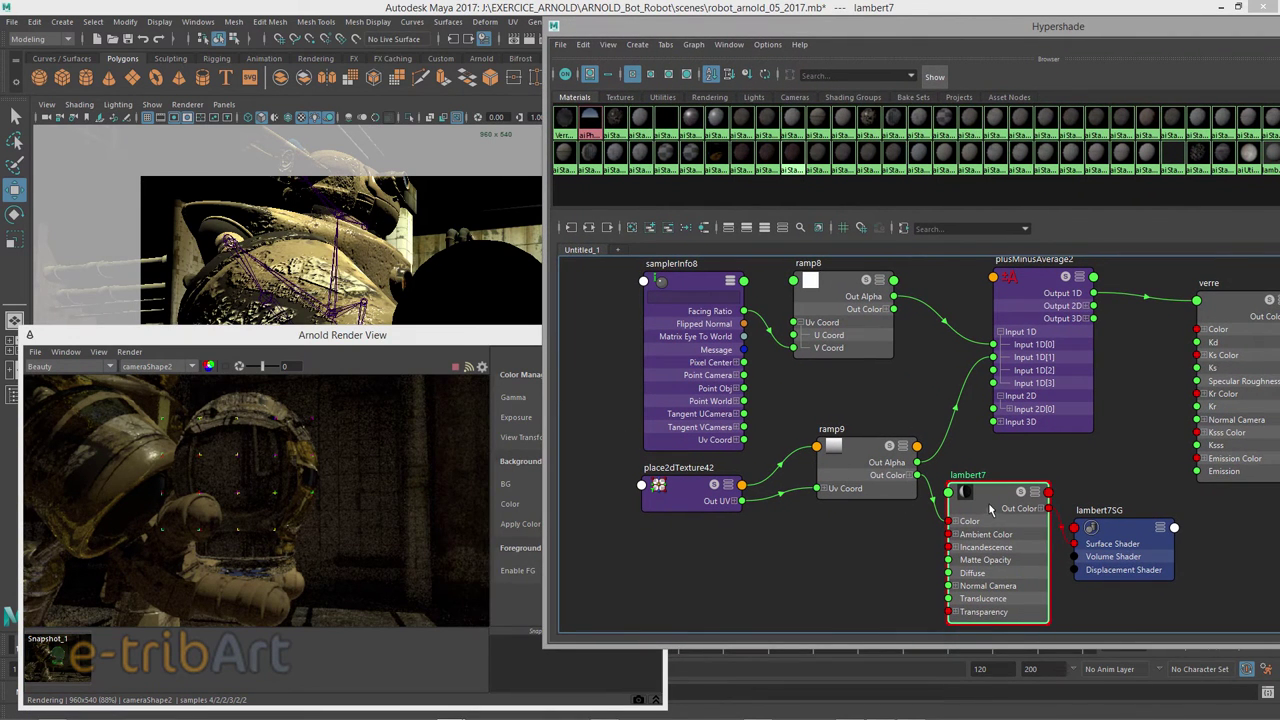
click(465, 292)
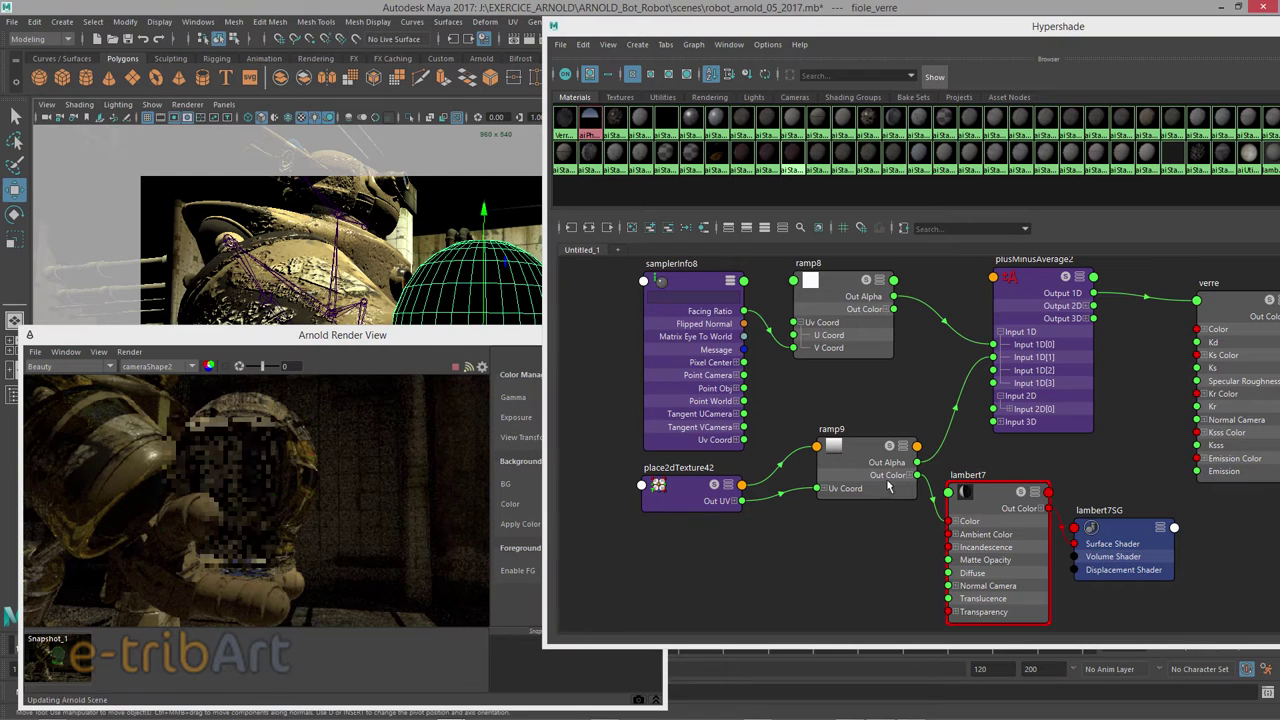
right_drag(996, 503, 982, 425)
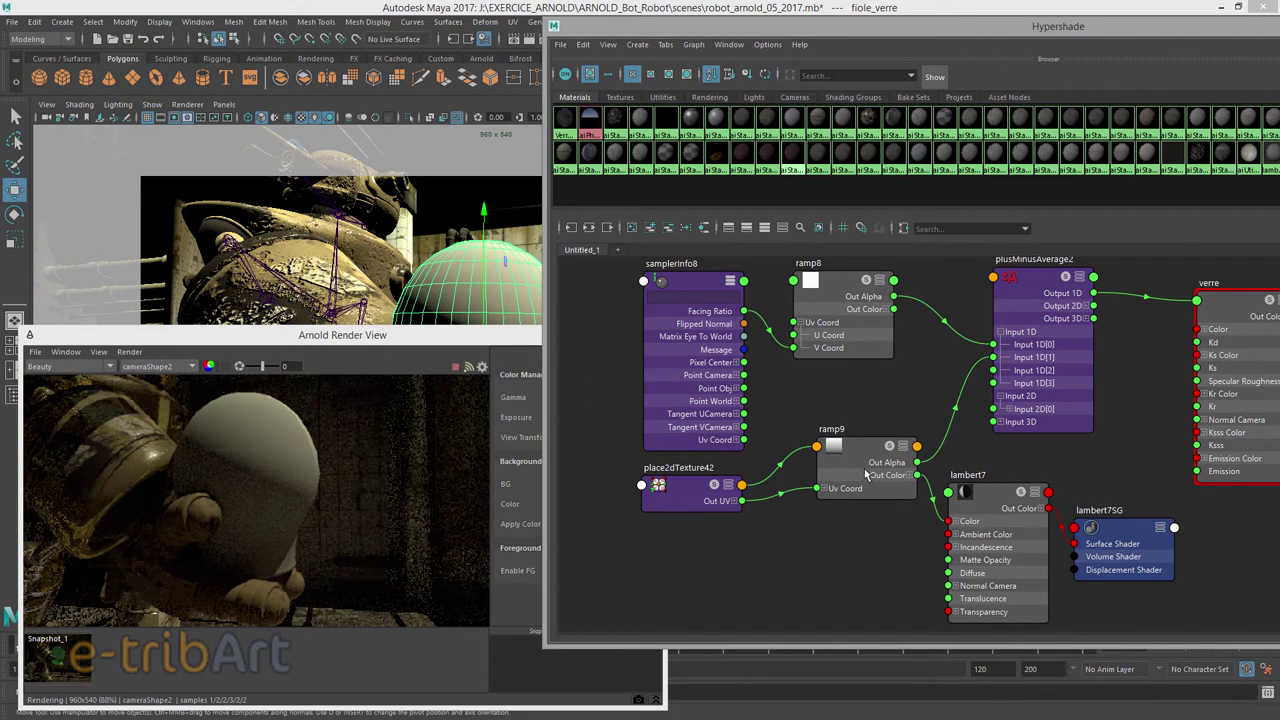
click(688, 492)
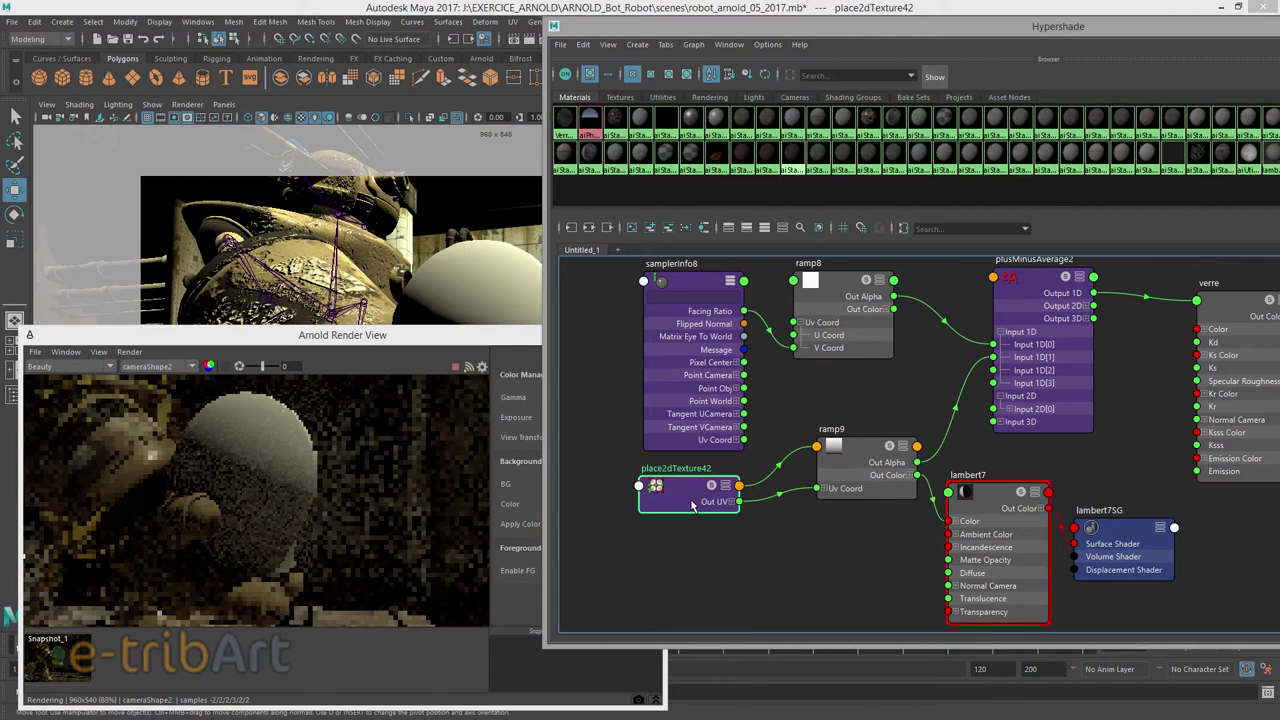
drag(736, 36, 767, 44)
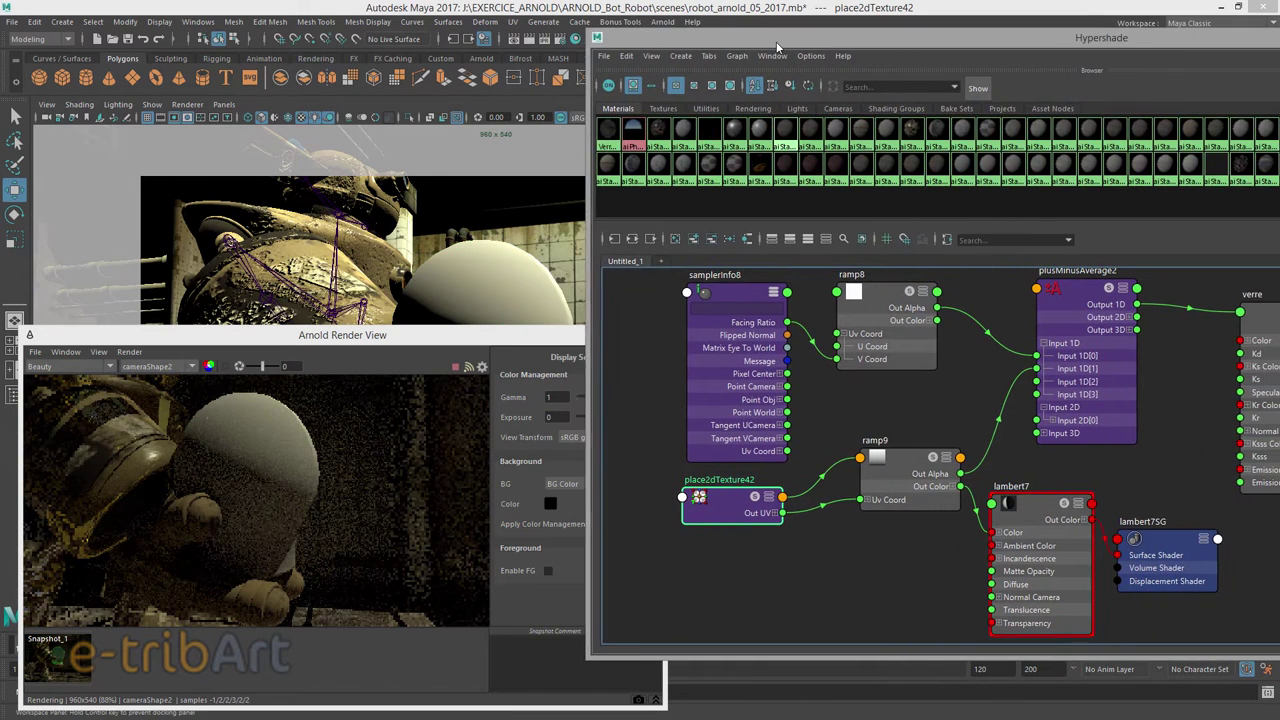
drag(447, 339, 446, 365)
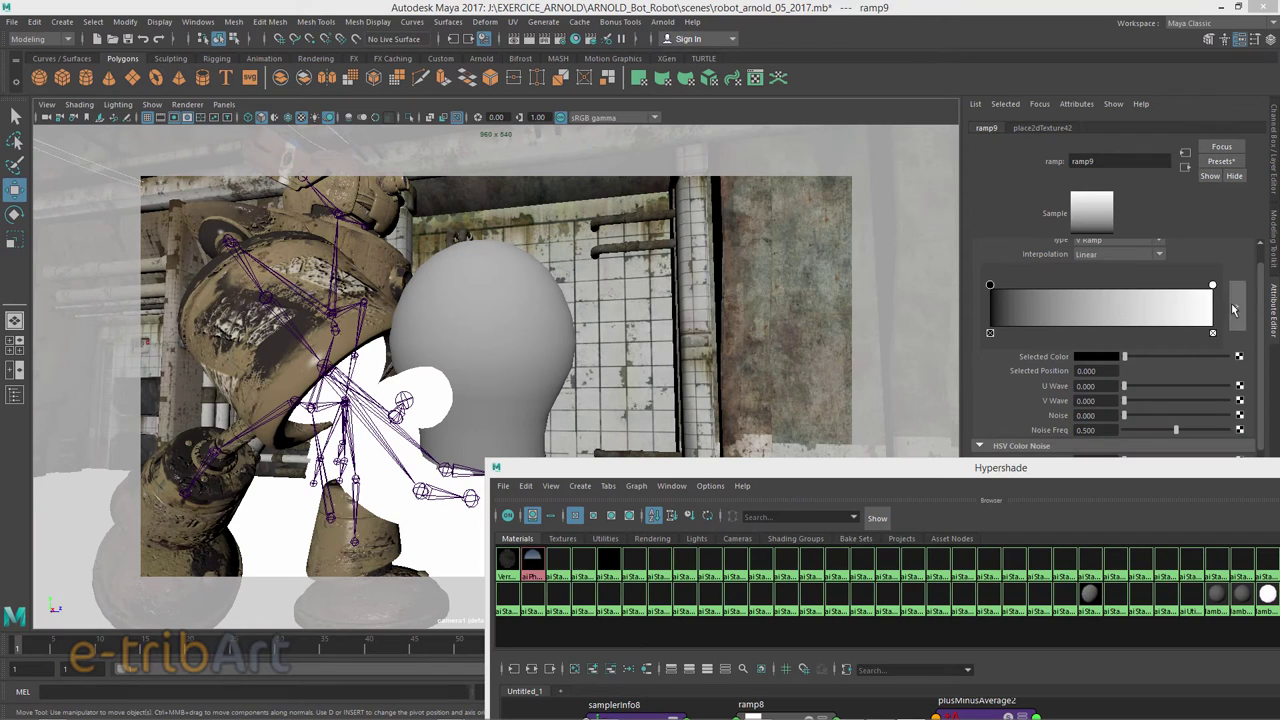
In ramp9's enlarged editor, place white against black for a hard edge near 0.38, then add slight noise.
click(1236, 310)
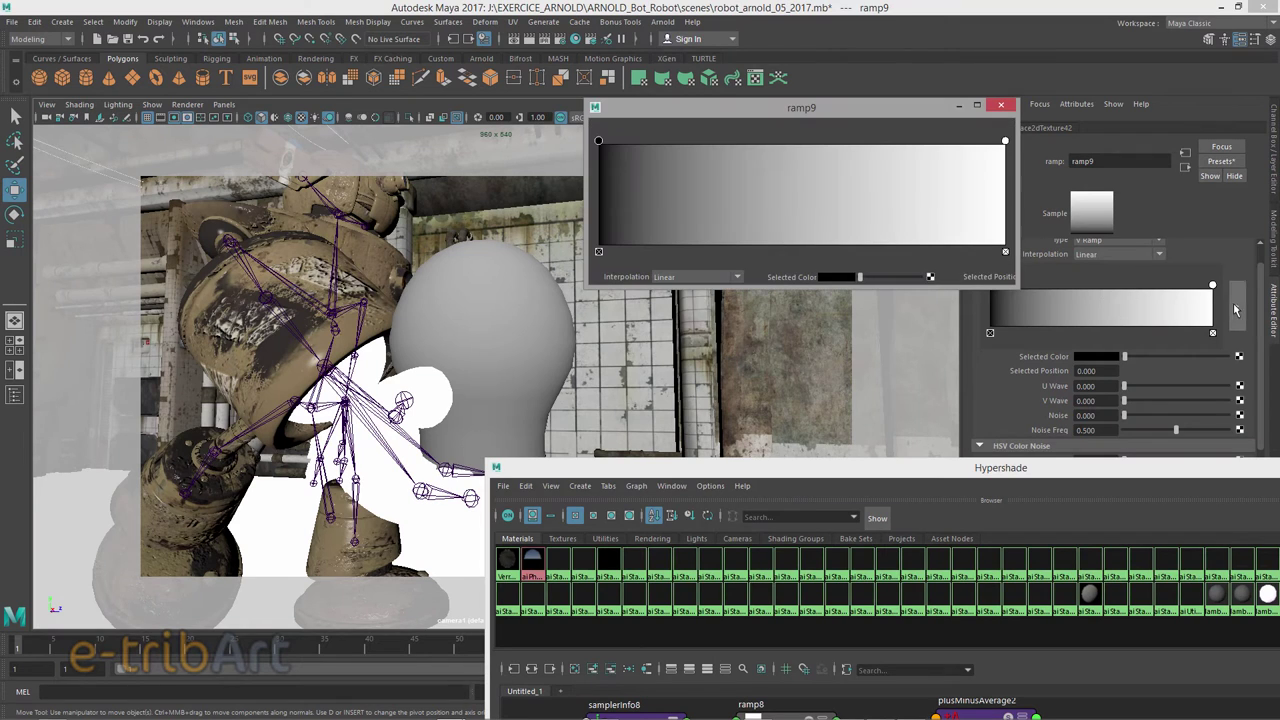
drag(773, 110, 715, 89)
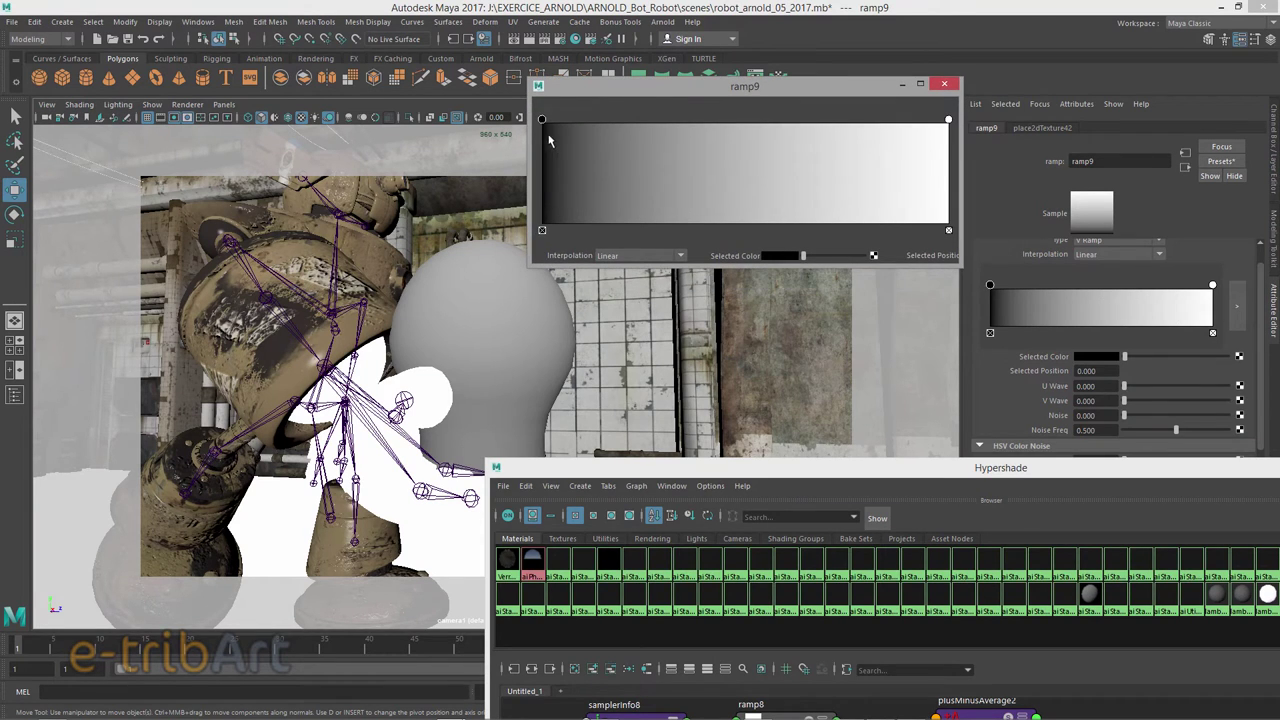
mouse_move(541, 120)
mouse_down()
mouse_move(689, 120)
mouse_move(686, 152)
mouse_move(759, 169)
mouse_up()
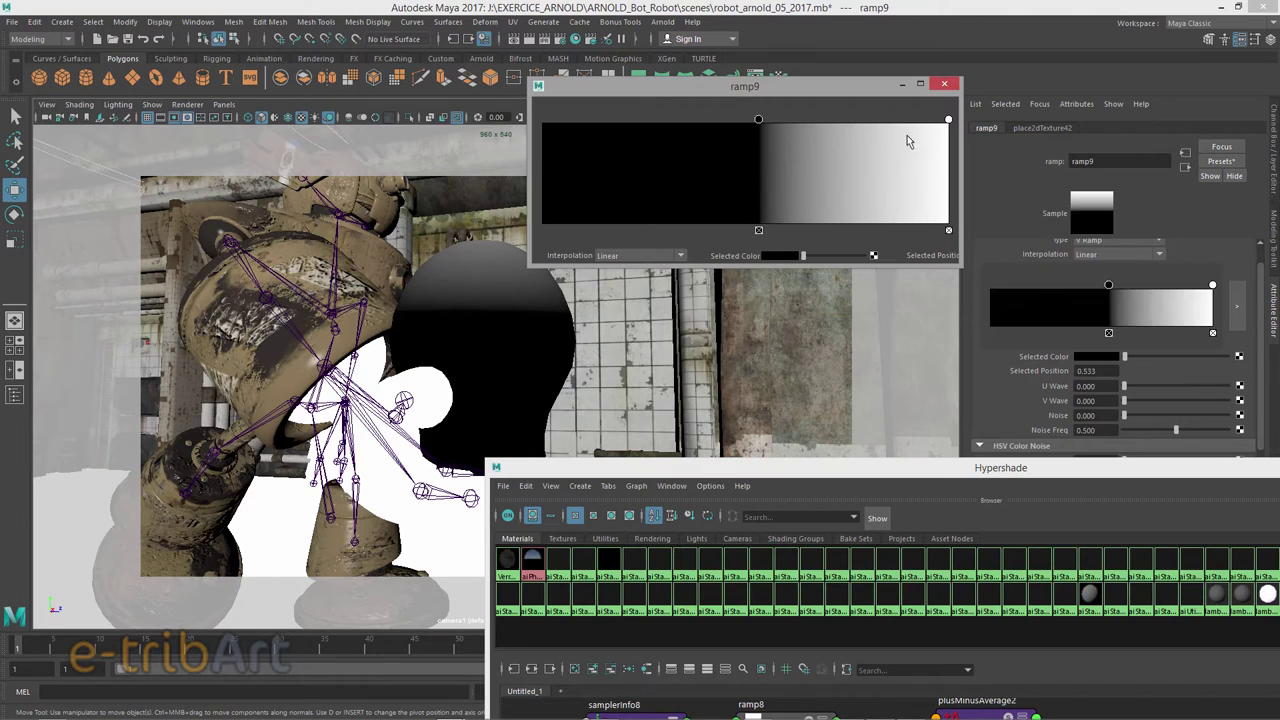
mouse_move(948, 120)
mouse_down()
mouse_move(622, 130)
mouse_move(637, 128)
mouse_up()
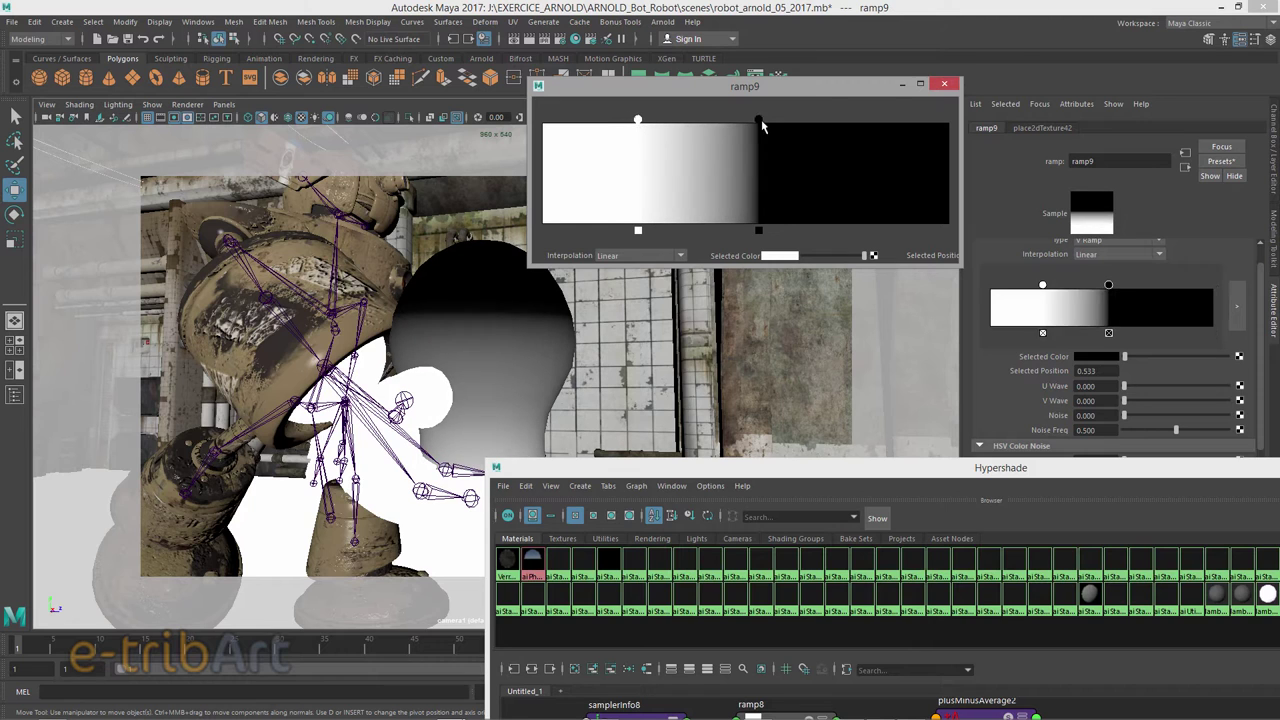
mouse_move(759, 120)
mouse_down()
mouse_move(703, 125)
mouse_move(704, 160)
mouse_up()
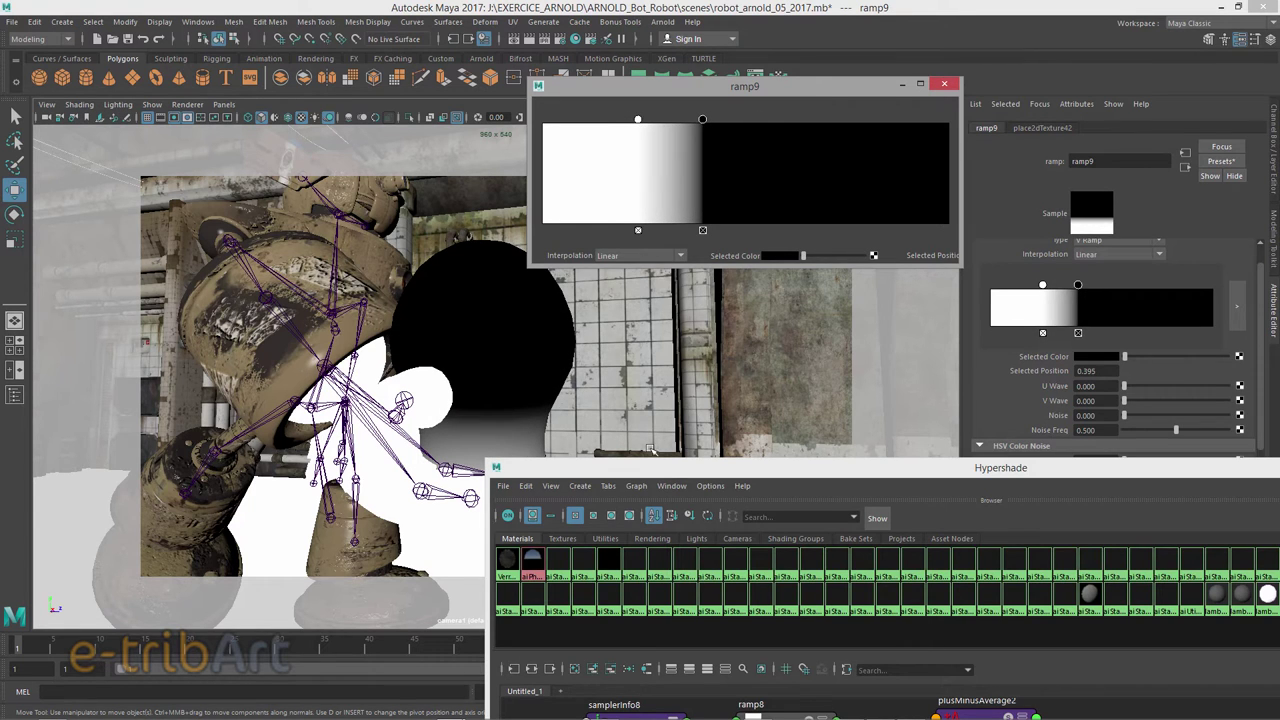
drag(652, 467, 598, 523)
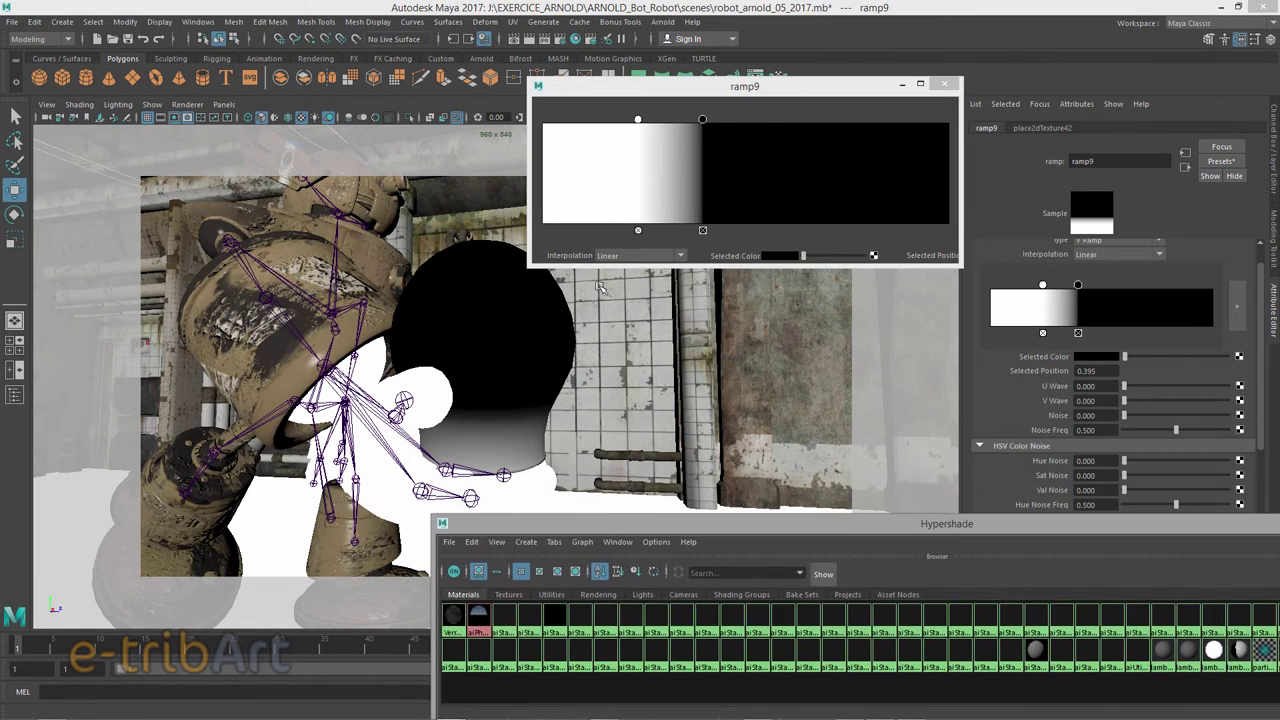
drag(640, 122, 696, 121)
click(702, 120)
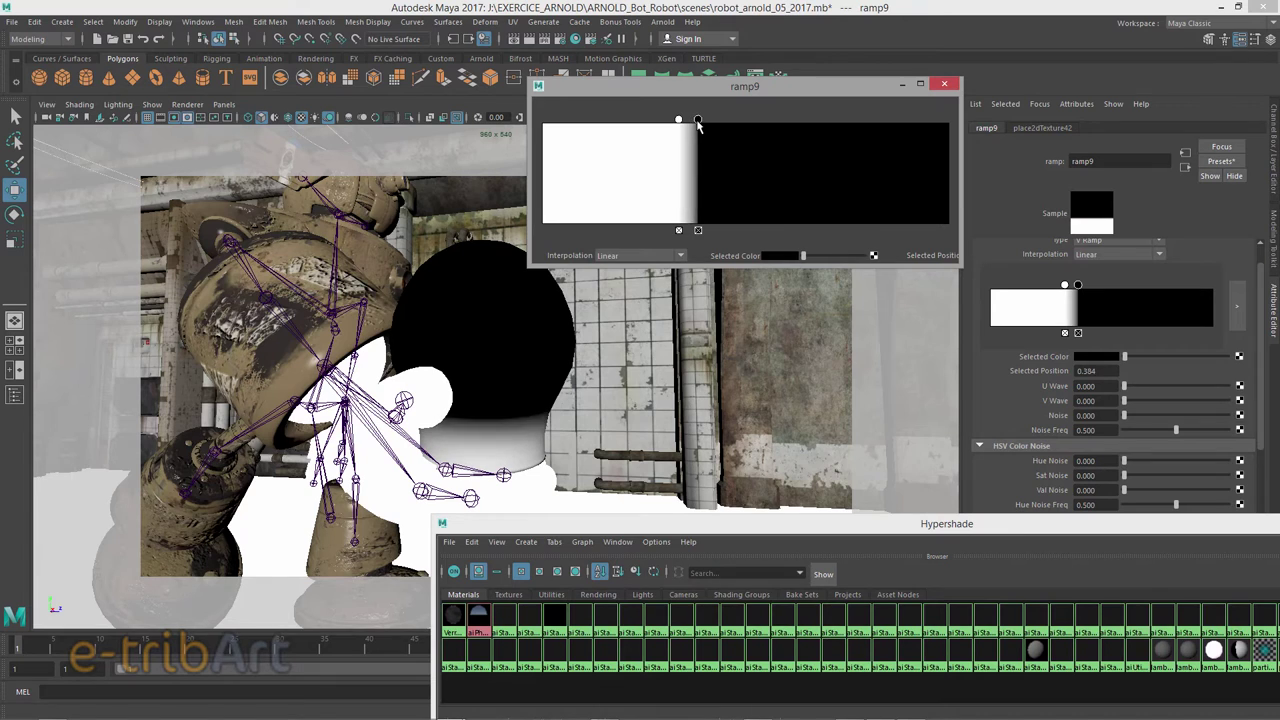
click(677, 121)
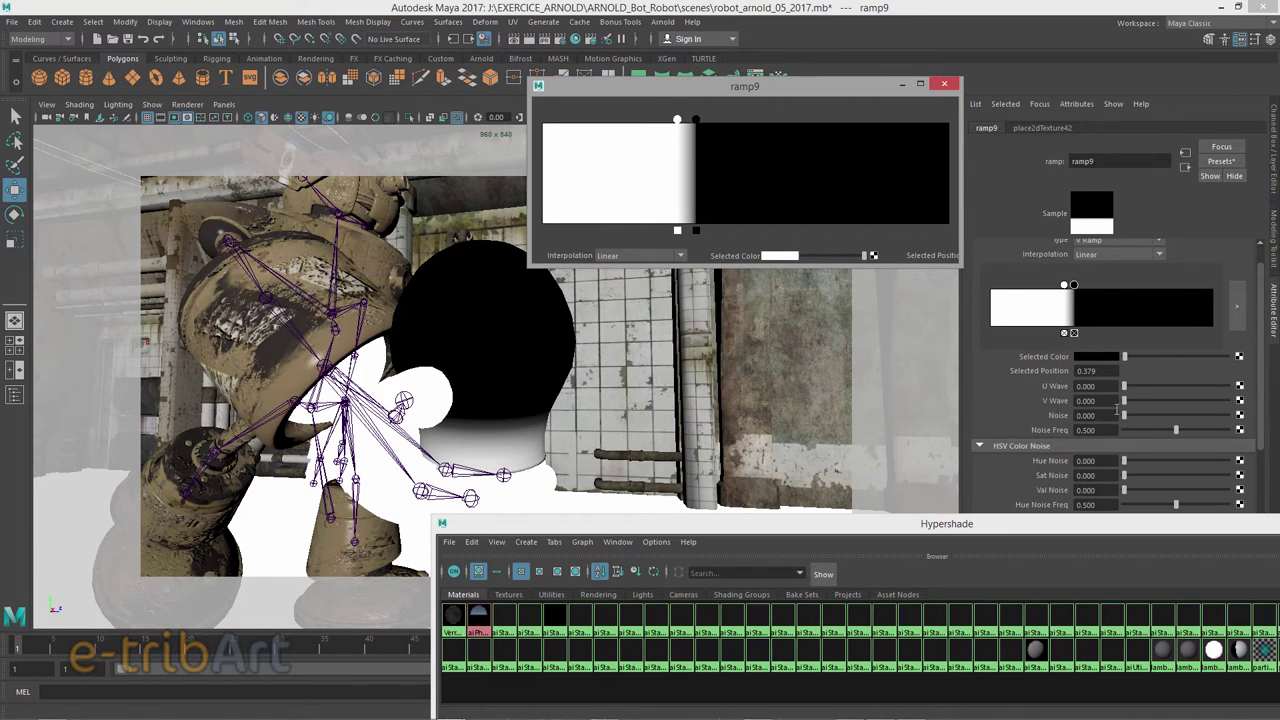
click(1127, 418)
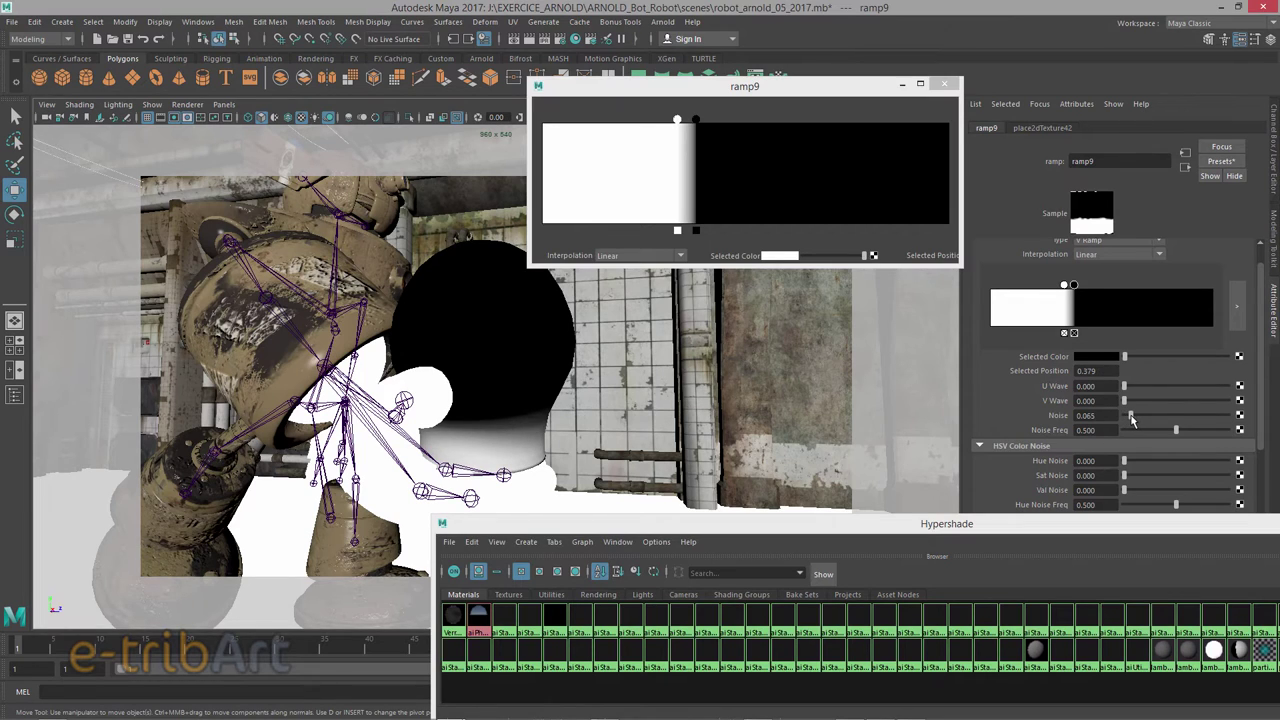
Set ramp9's Noise to 0.091, Noise Freq to 0.955 and Val Noise to 0.032.
drag(1132, 420, 1211, 444)
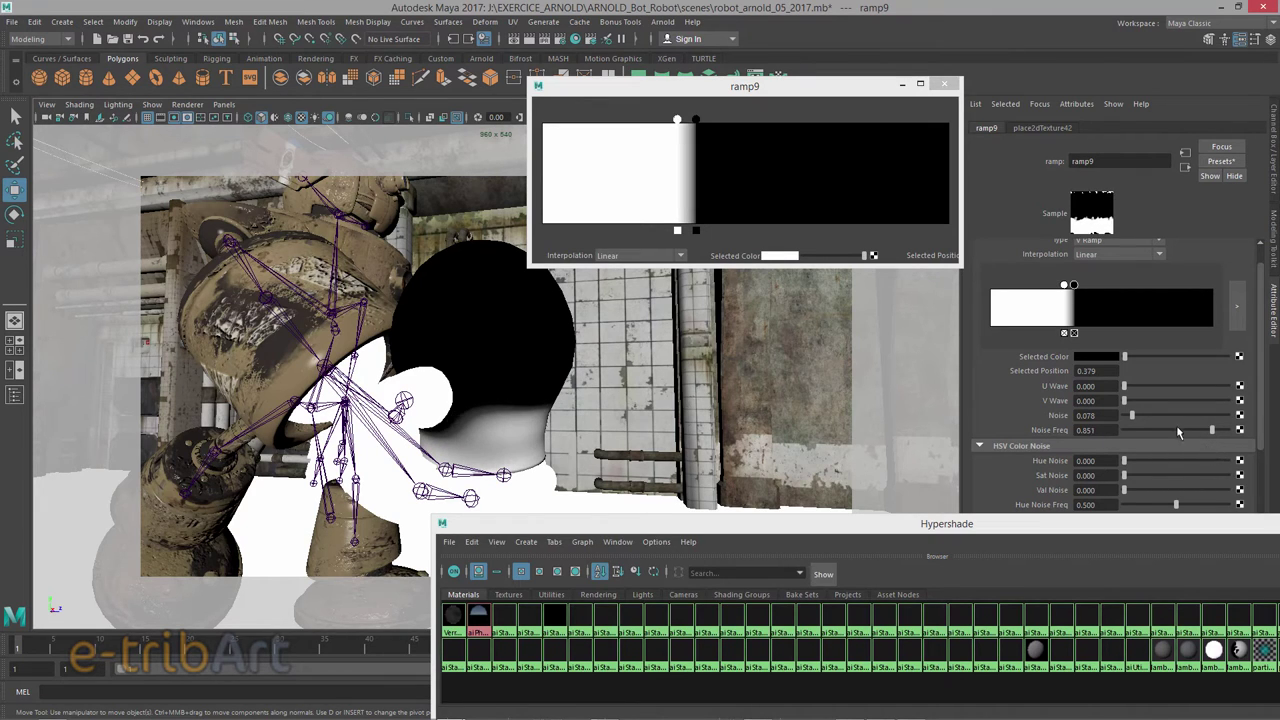
drag(1136, 413, 1131, 423)
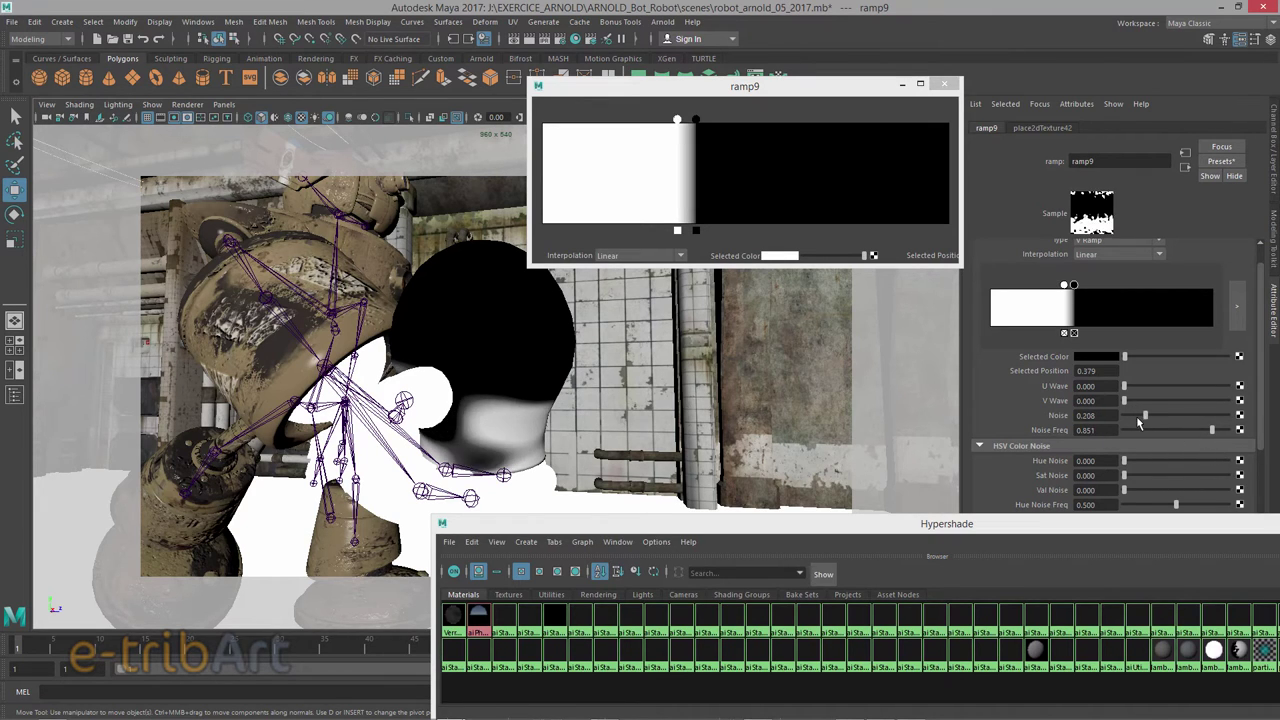
drag(1131, 423, 1134, 427)
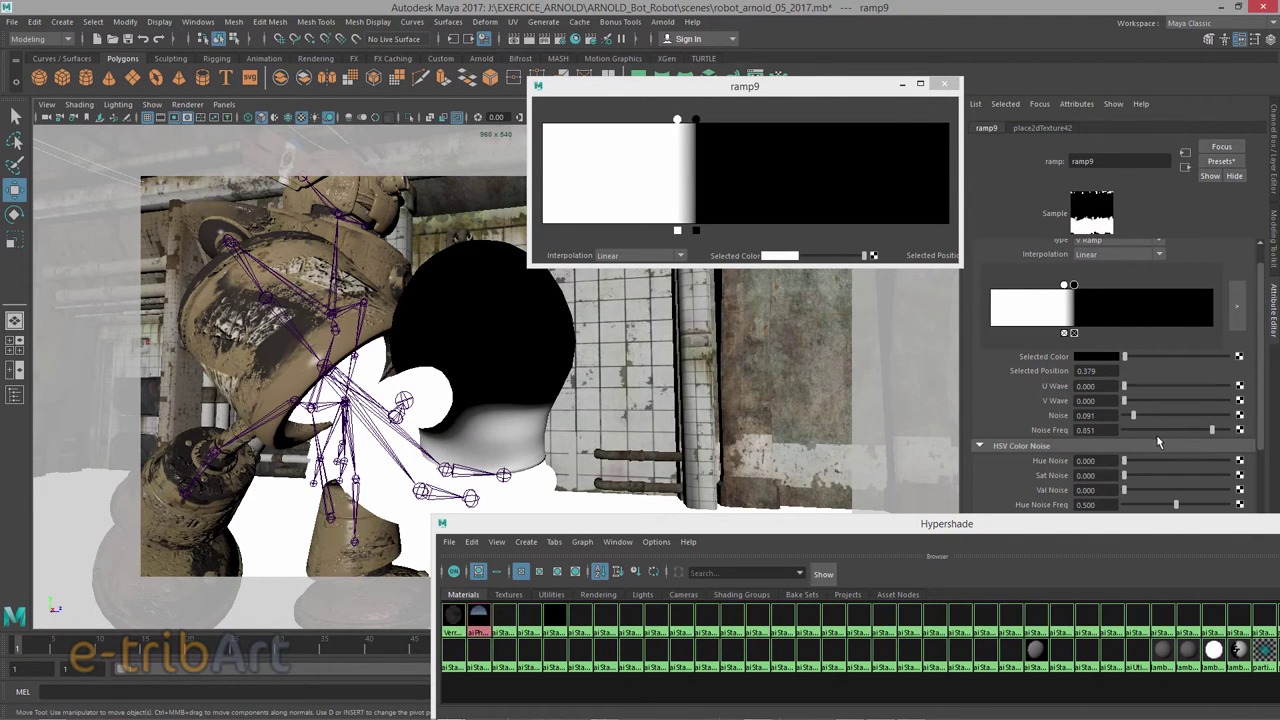
drag(1218, 437, 1222, 436)
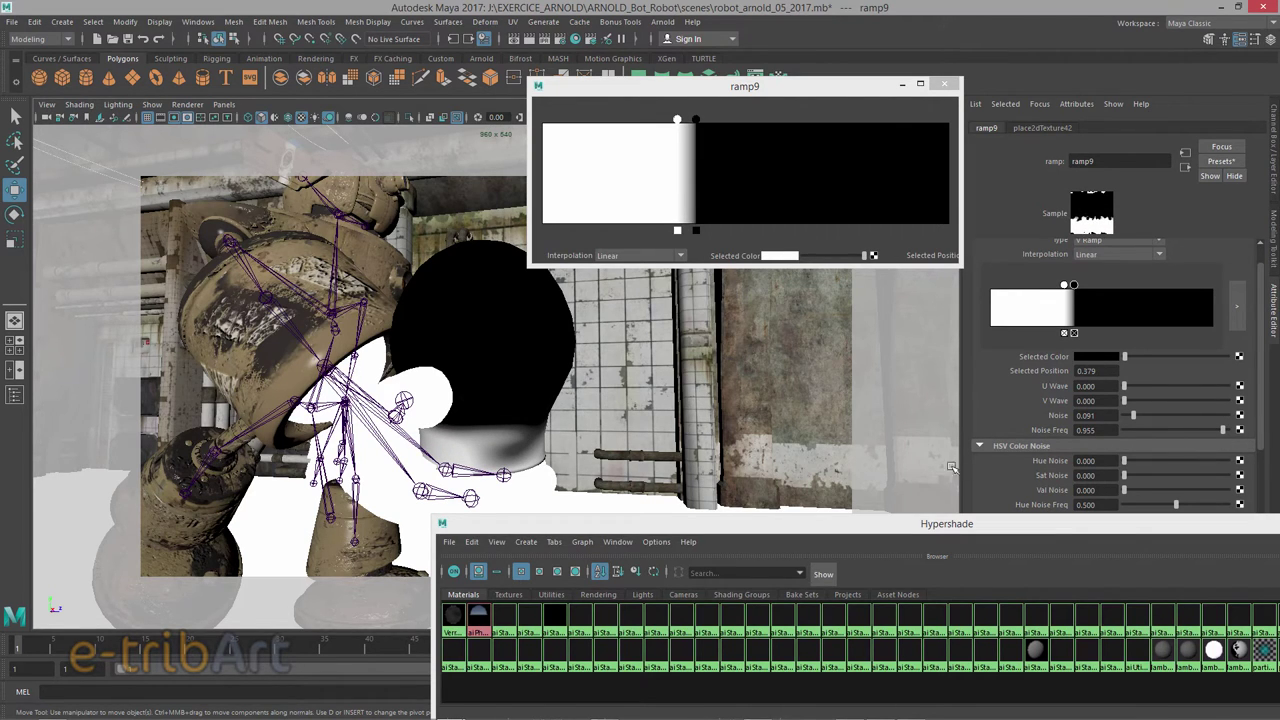
mouse_move(1125, 401)
mouse_down()
mouse_move(1150, 402)
mouse_move(1106, 415)
mouse_up()
mouse_move(1125, 490)
mouse_down()
mouse_move(1142, 494)
mouse_move(1128, 500)
mouse_up()
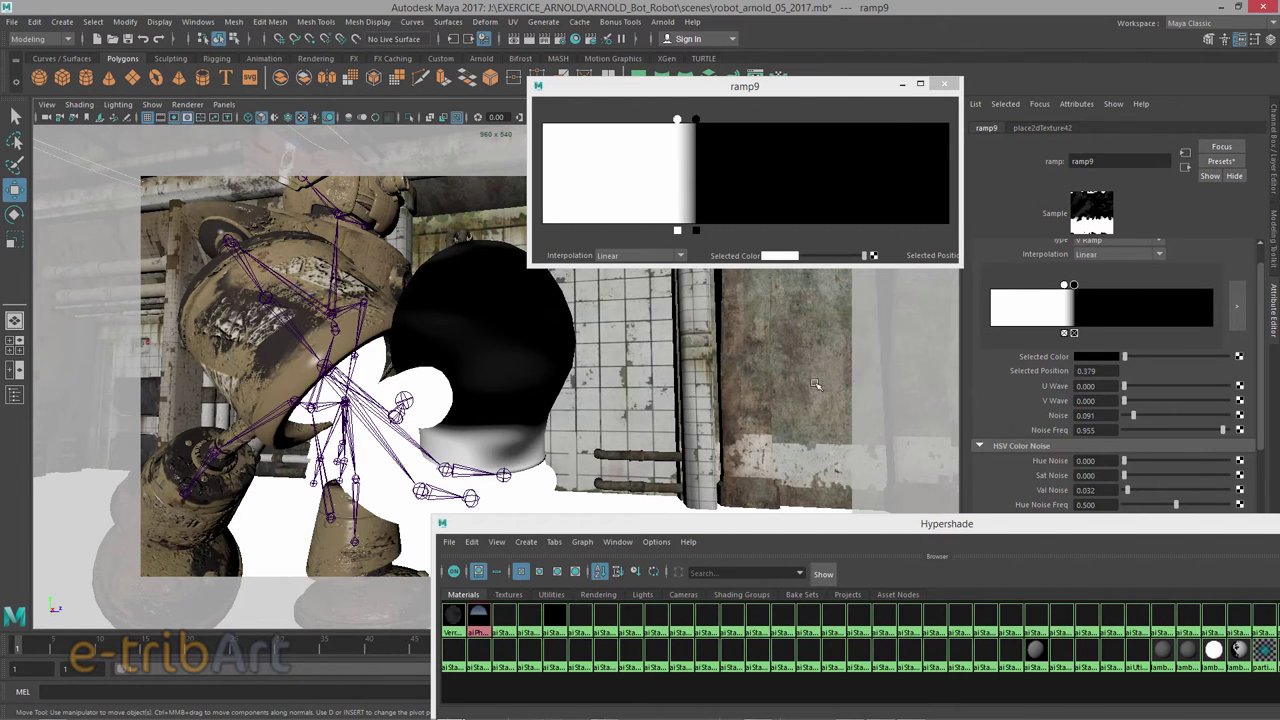
mouse_move(776, 524)
mouse_down()
mouse_move(468, 183)
mouse_move(473, 121)
mouse_up()
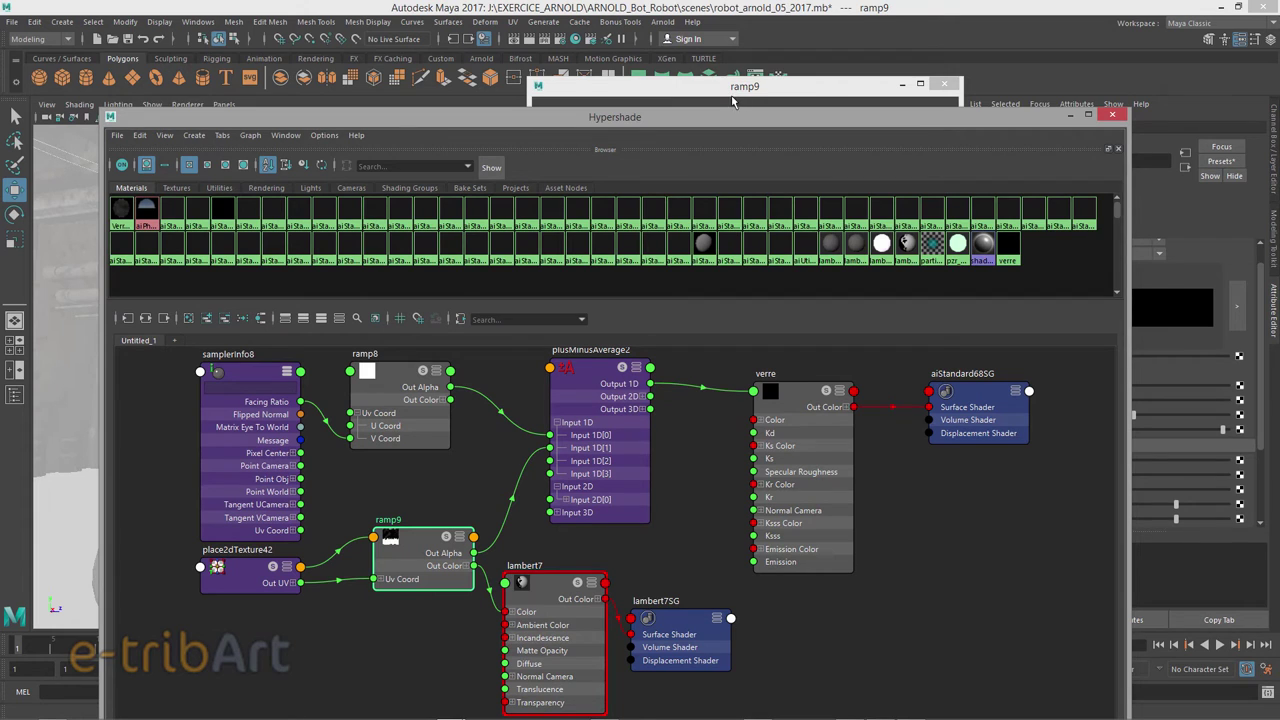
Close the ramp9 gradient editor.
click(735, 88)
click(944, 84)
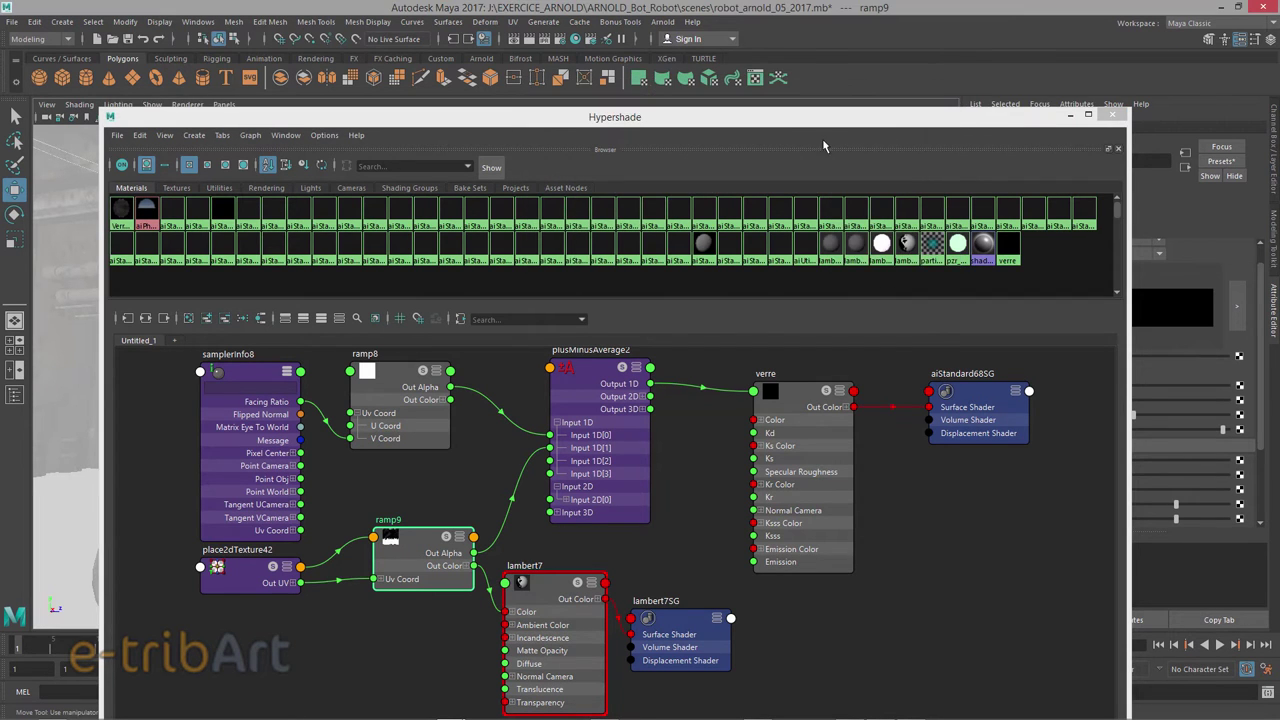
mouse_move(817, 120)
mouse_down()
mouse_move(829, 58)
mouse_move(524, 78)
mouse_move(886, 127)
mouse_move(836, 111)
mouse_up()
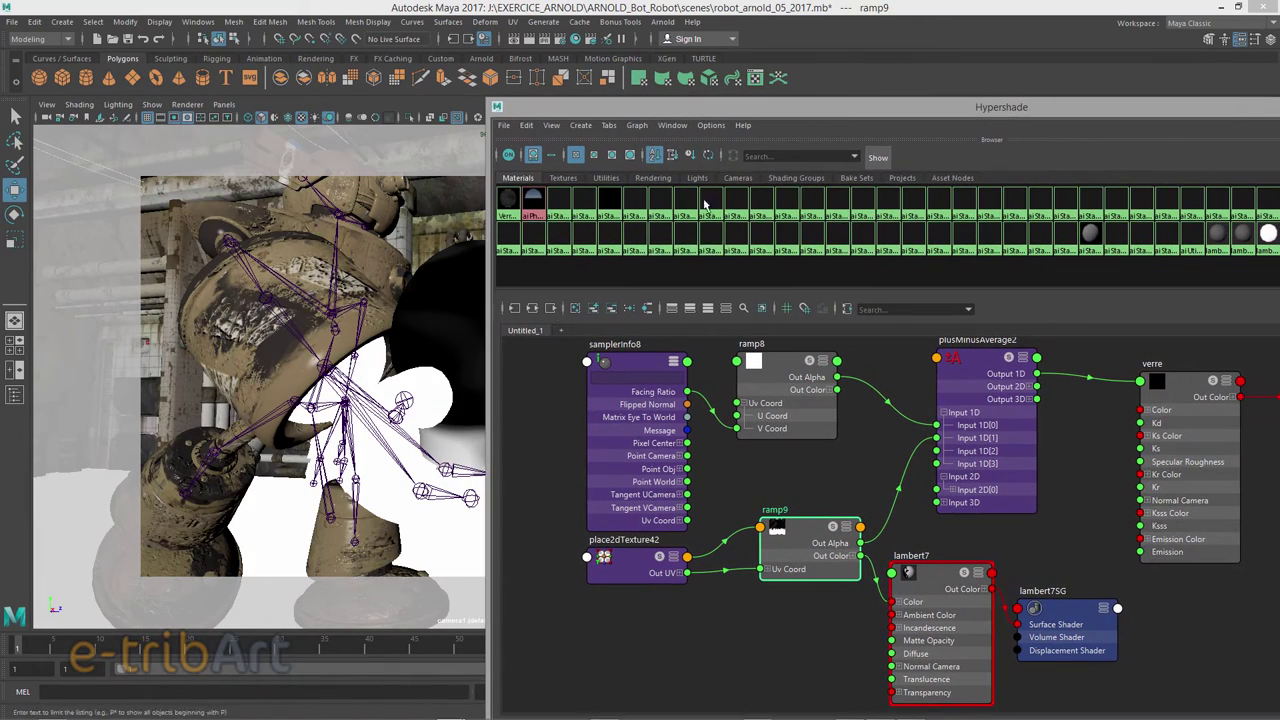
Assign the verre material to the selected fiole_verre glass flask.
click(450, 318)
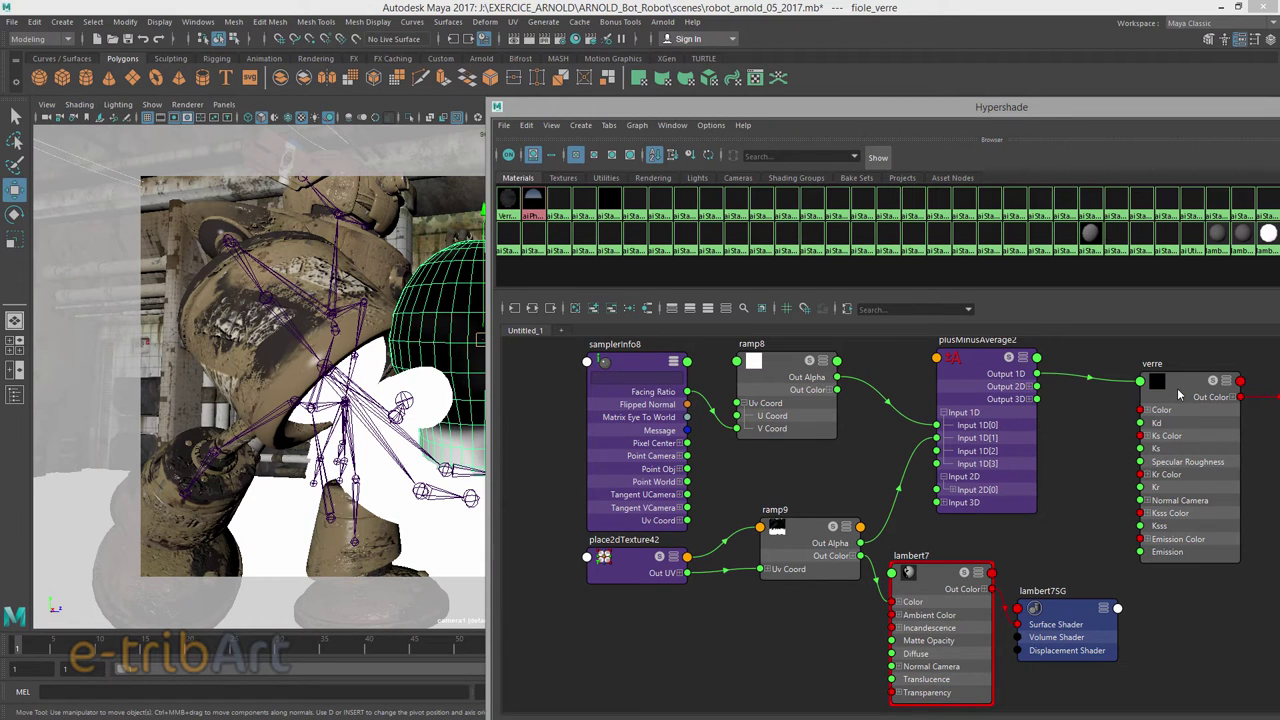
drag(1055, 117, 734, 66)
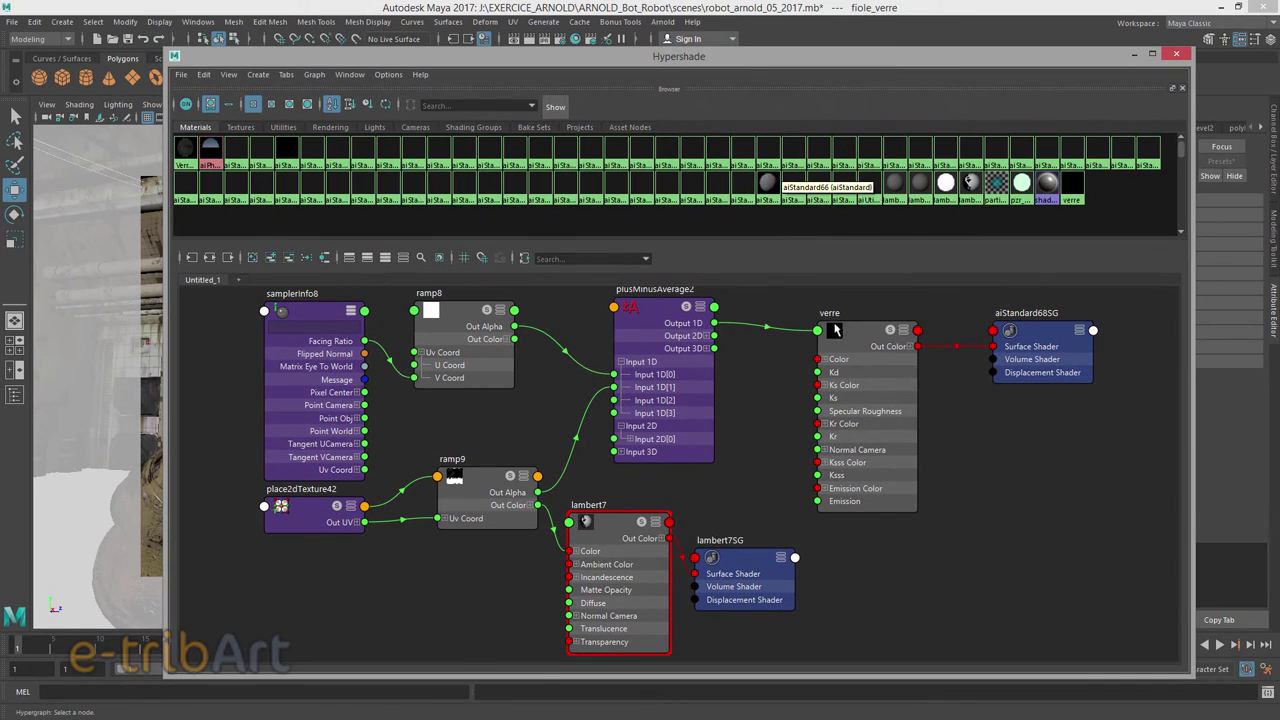
right_drag(858, 341, 851, 312)
click(849, 304)
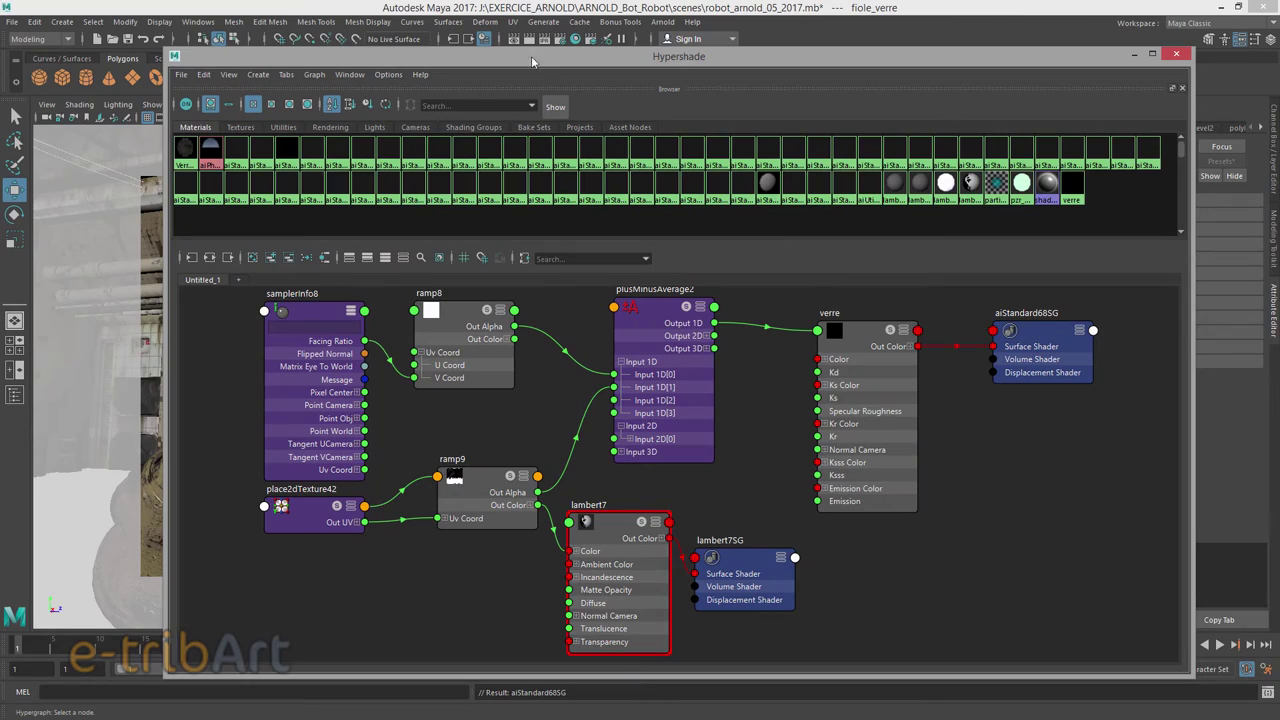
Launch Arnold RenderView from the Arnold menu and position it over the viewport.
mouse_move(526, 58)
mouse_down()
mouse_move(630, 395)
mouse_move(684, 332)
mouse_up()
click(663, 21)
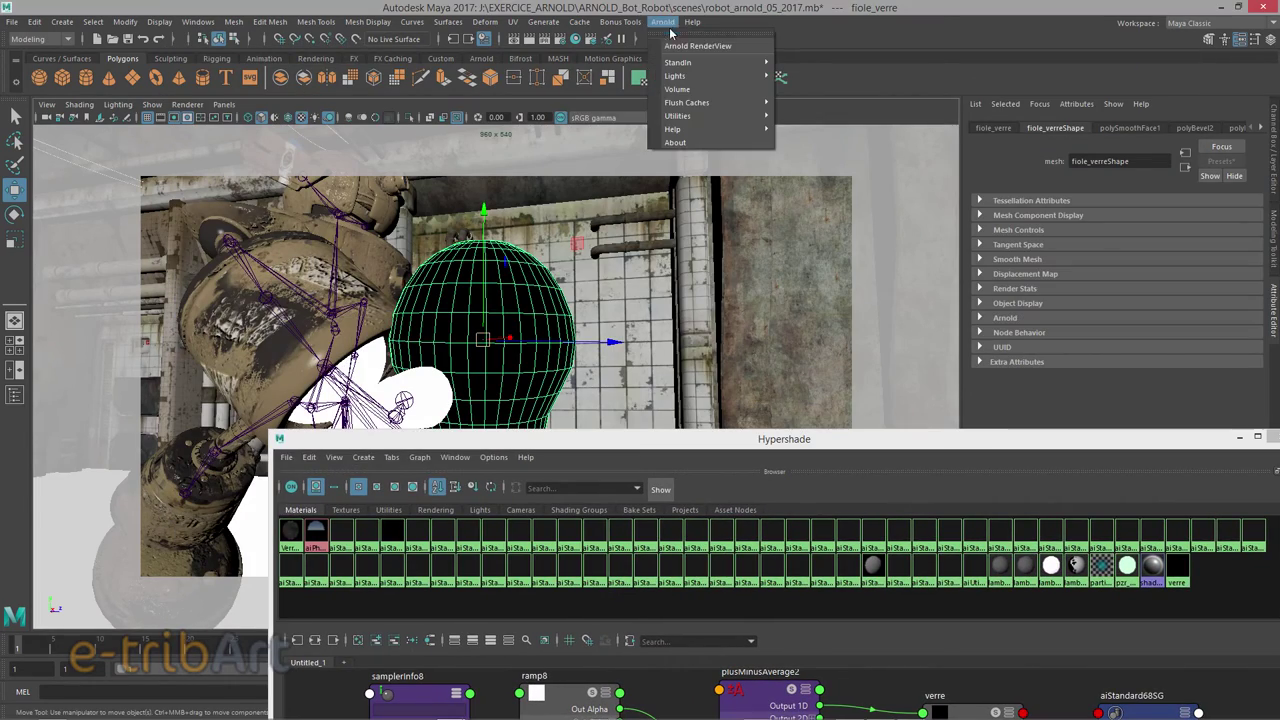
click(690, 45)
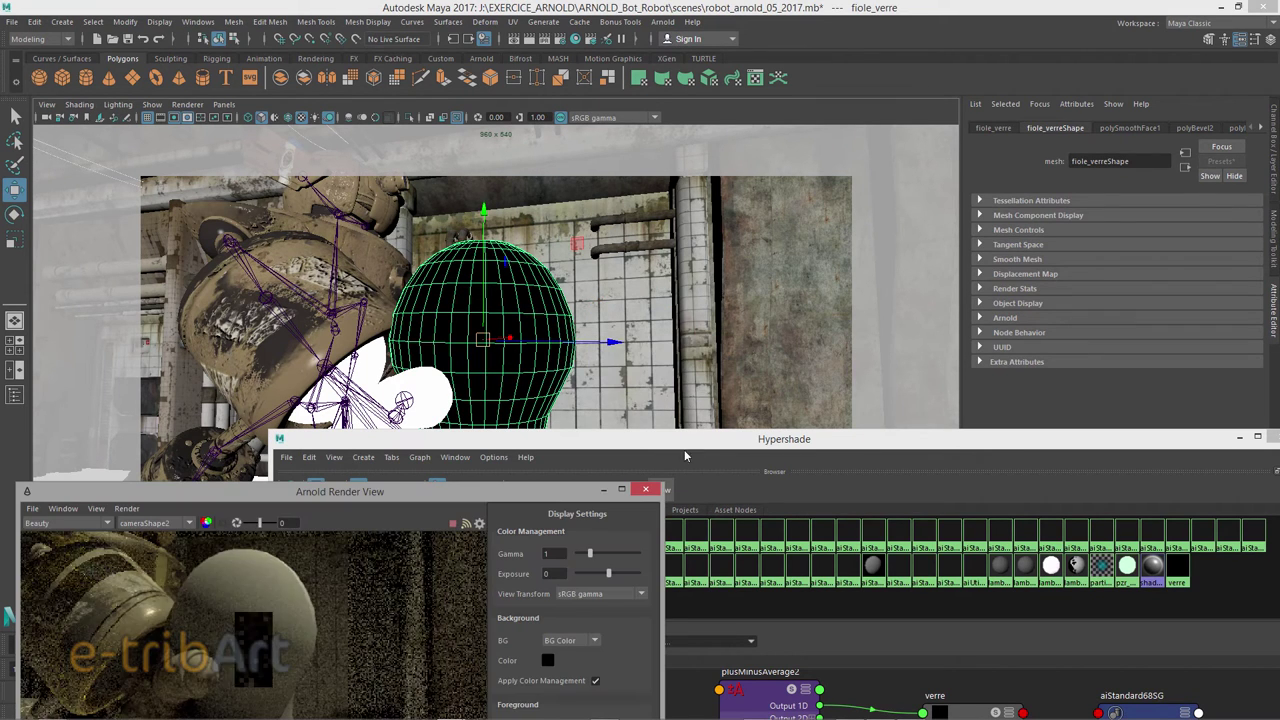
mouse_move(472, 481)
mouse_down()
mouse_move(537, 176)
mouse_move(571, 87)
mouse_up()
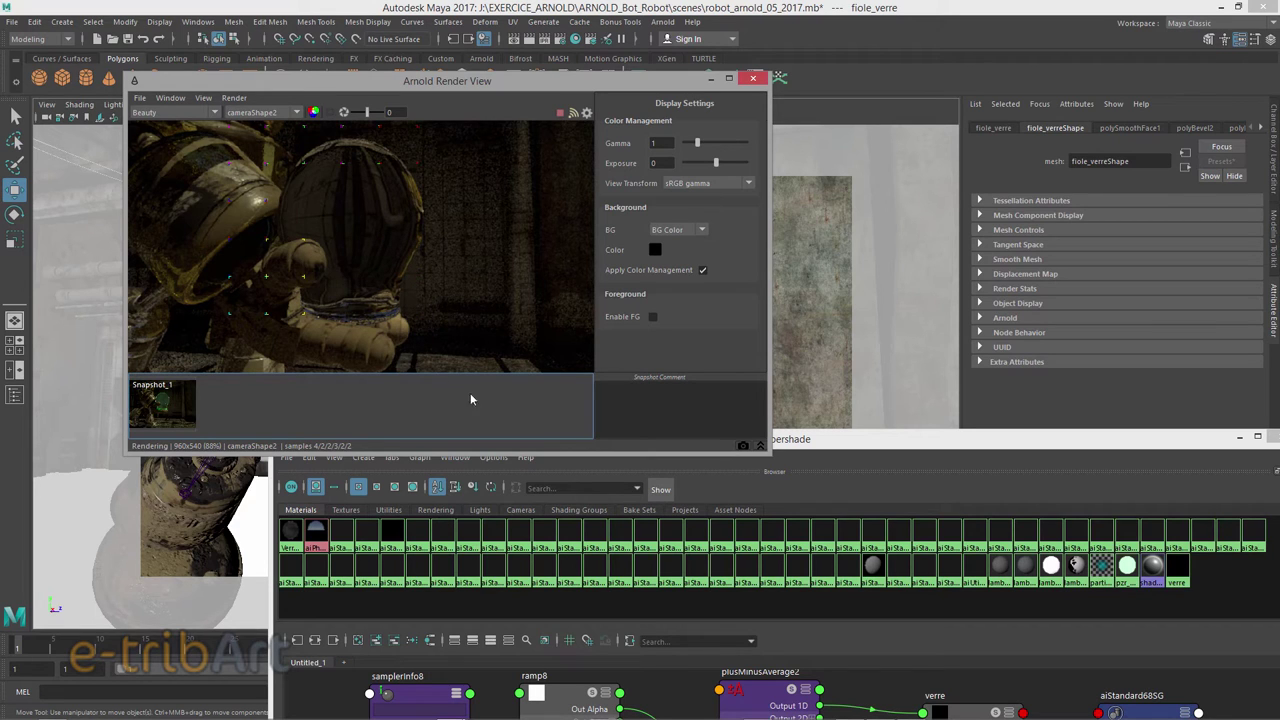
mouse_move(793, 445)
mouse_down()
mouse_move(606, 382)
mouse_move(680, 365)
mouse_move(783, 207)
mouse_move(967, 108)
mouse_move(904, 89)
mouse_up()
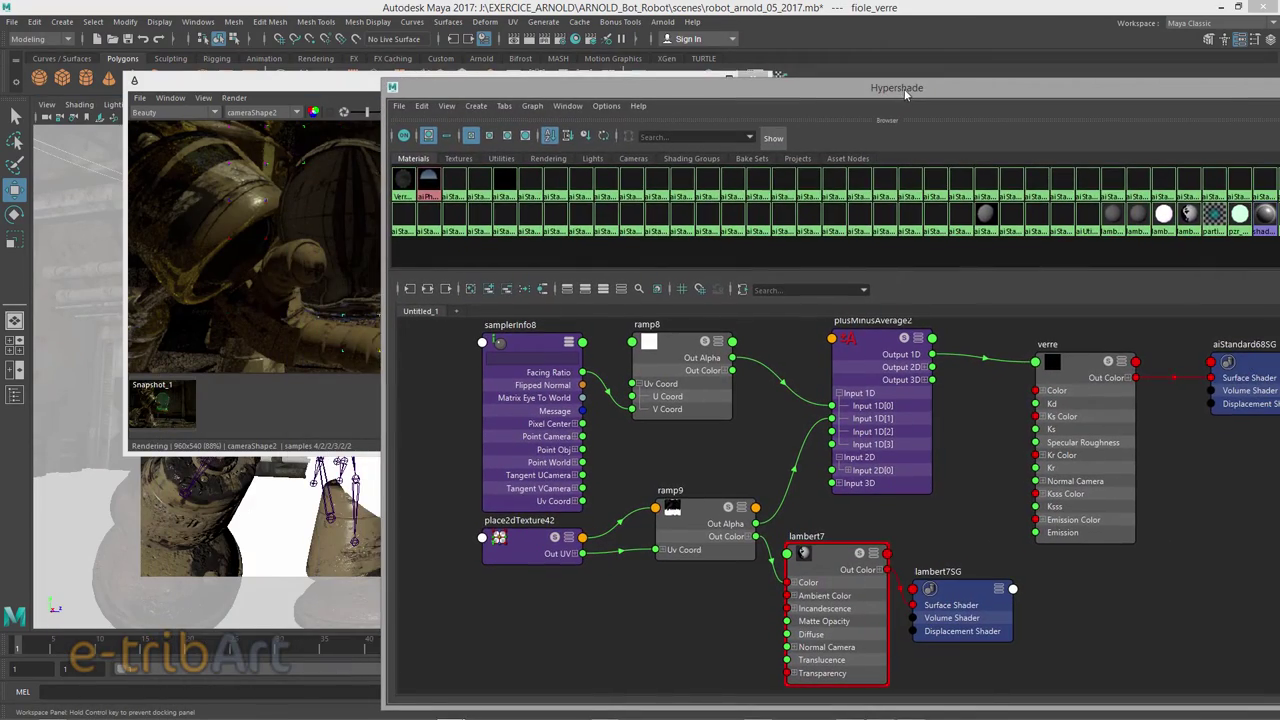
Lower ramp9's noise to 0.039 and move its black colour to position 0.440.
click(696, 515)
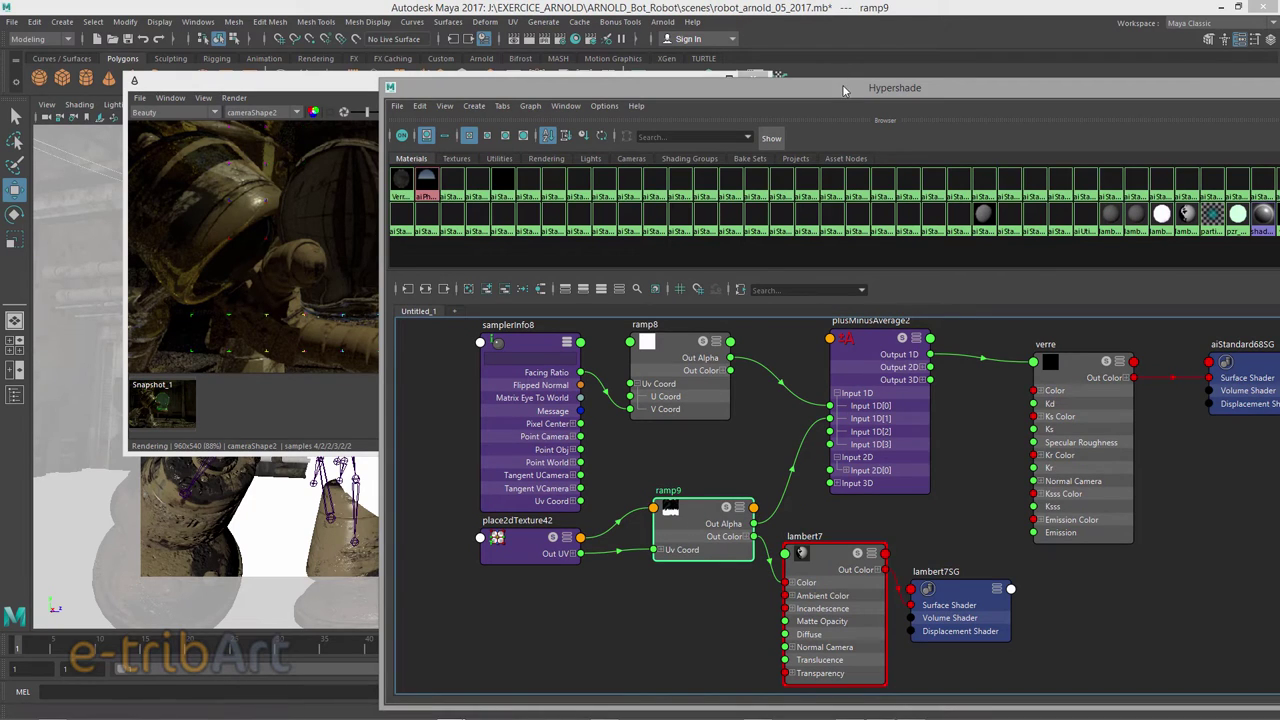
mouse_move(841, 92)
mouse_down()
mouse_move(790, 134)
mouse_move(622, 485)
mouse_up()
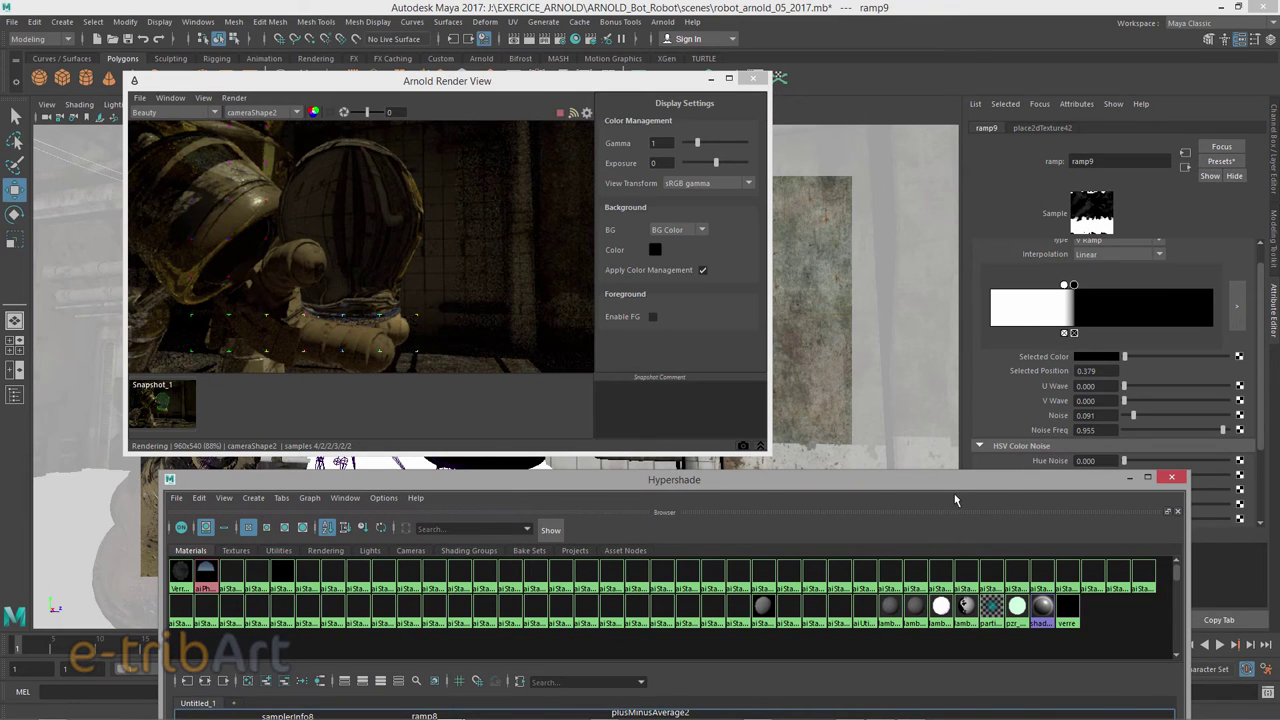
drag(955, 499, 905, 557)
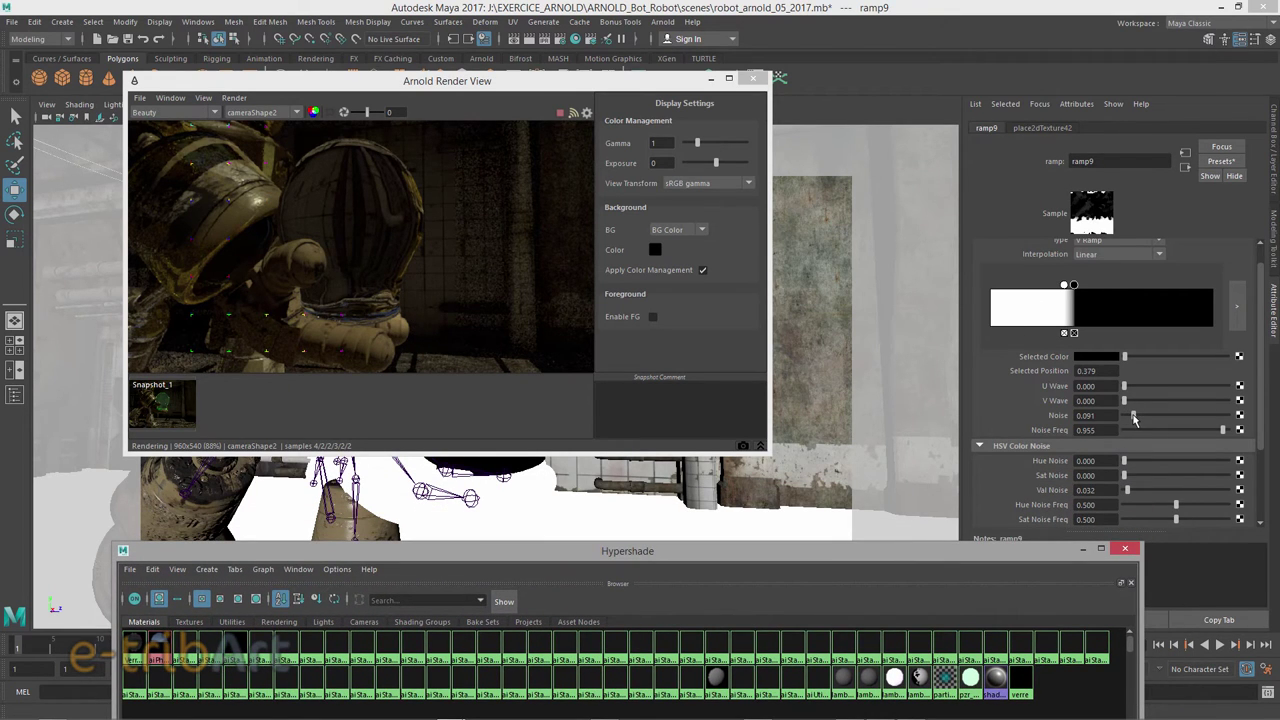
drag(1134, 420, 1128, 418)
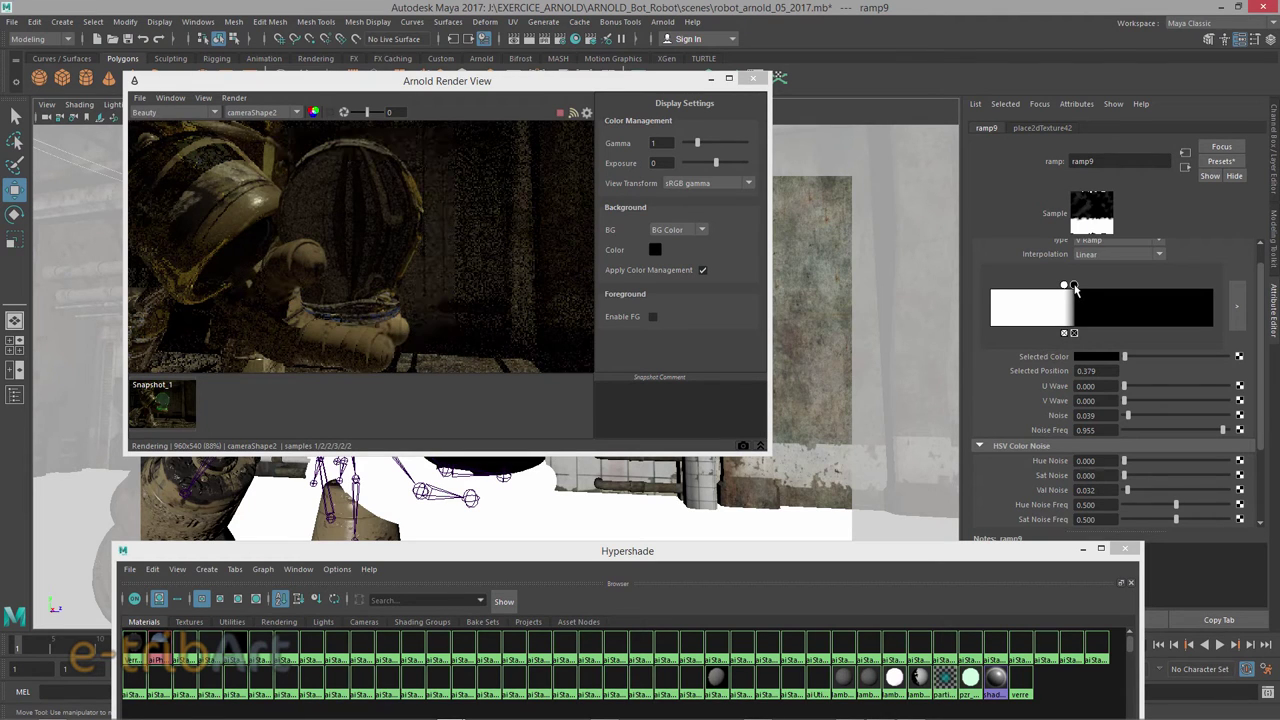
drag(1074, 287, 1084, 288)
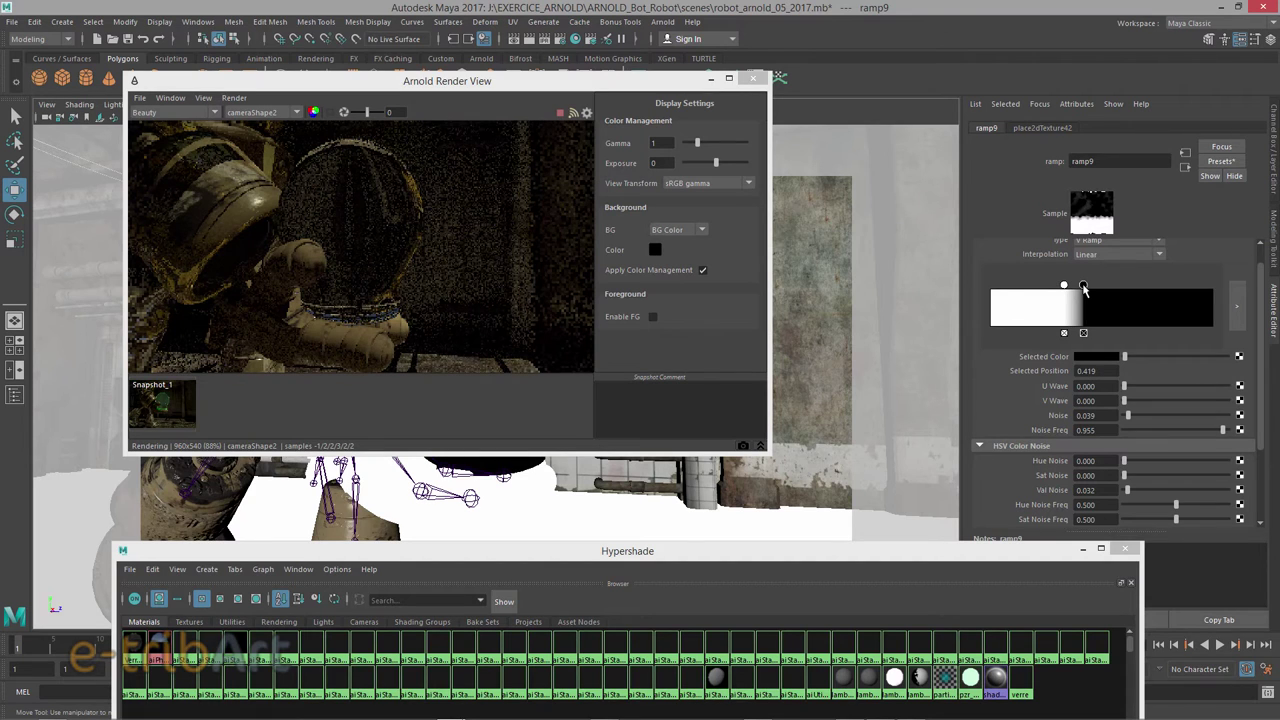
drag(1083, 287, 1088, 287)
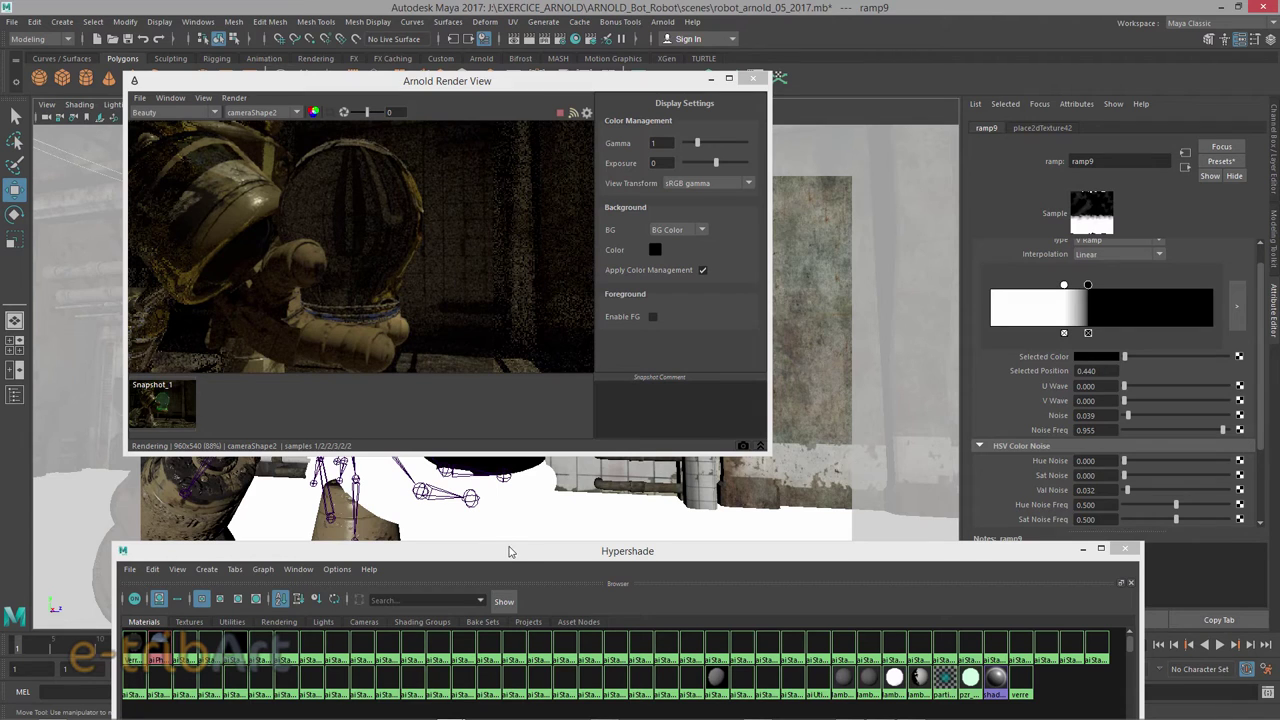
Reposition the Hypershade window so its shader network graph is visible.
drag(509, 551, 466, 420)
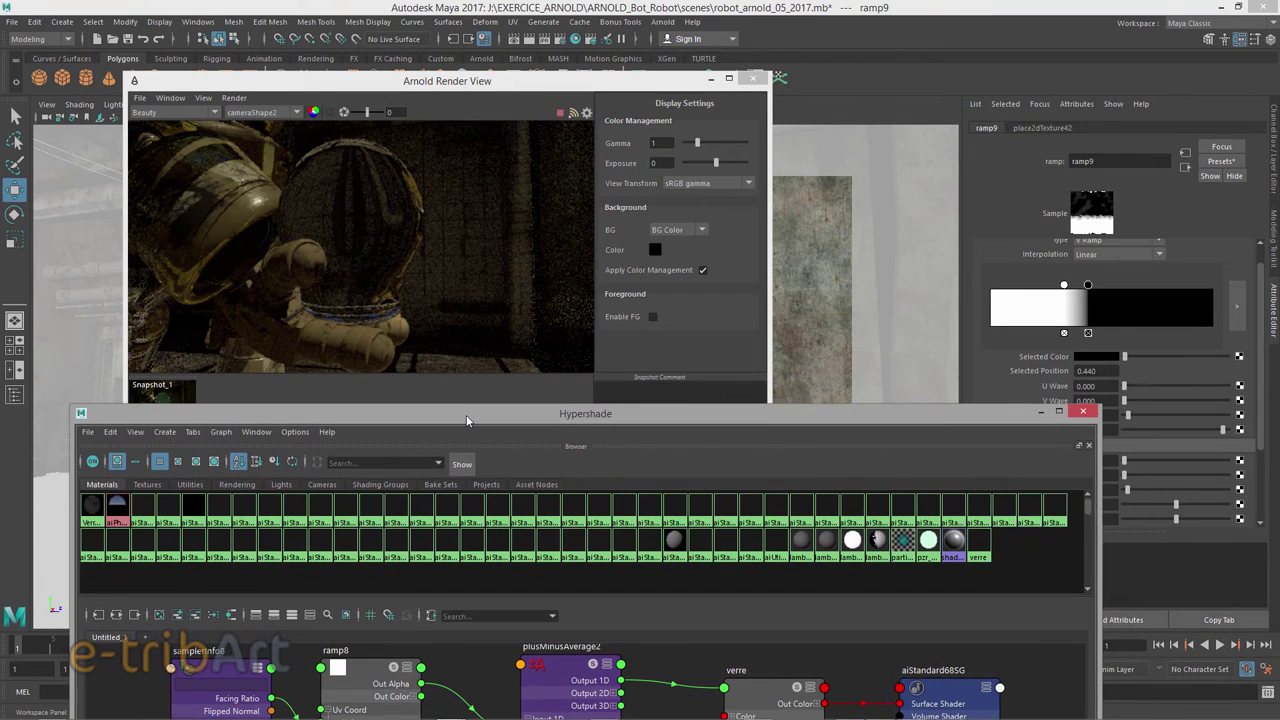
drag(466, 420, 474, 432)
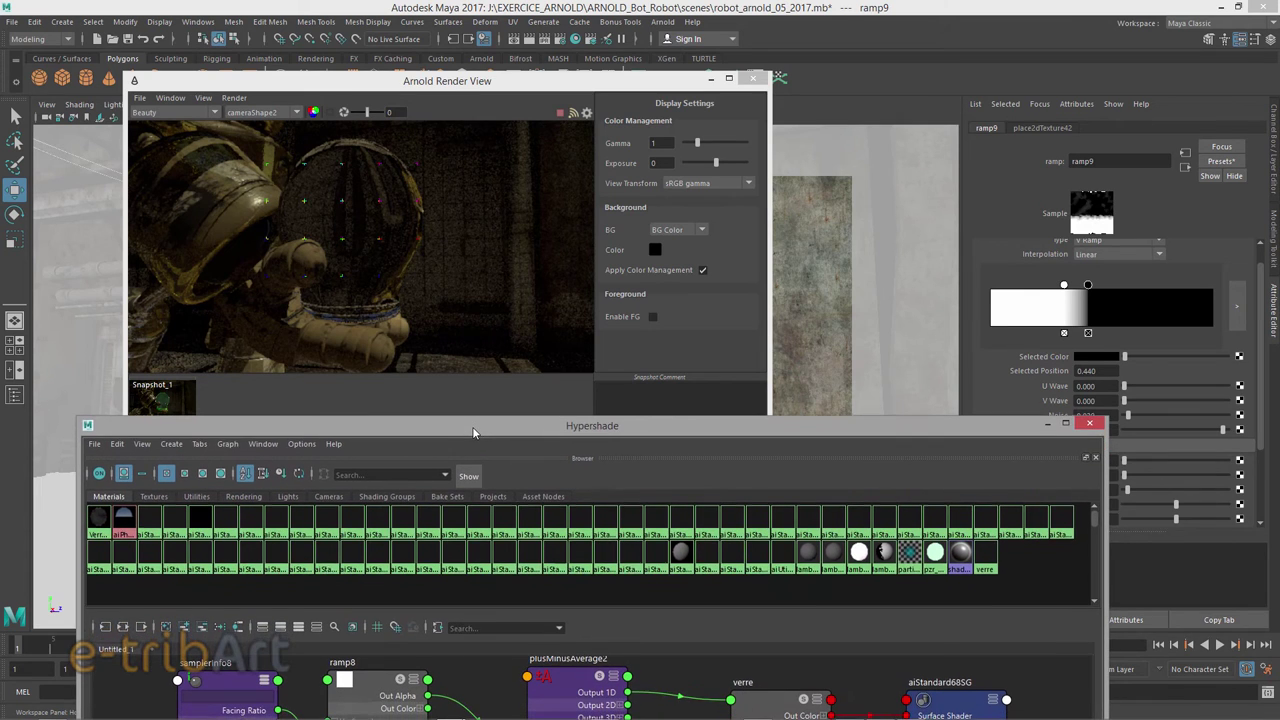
drag(474, 432, 467, 437)
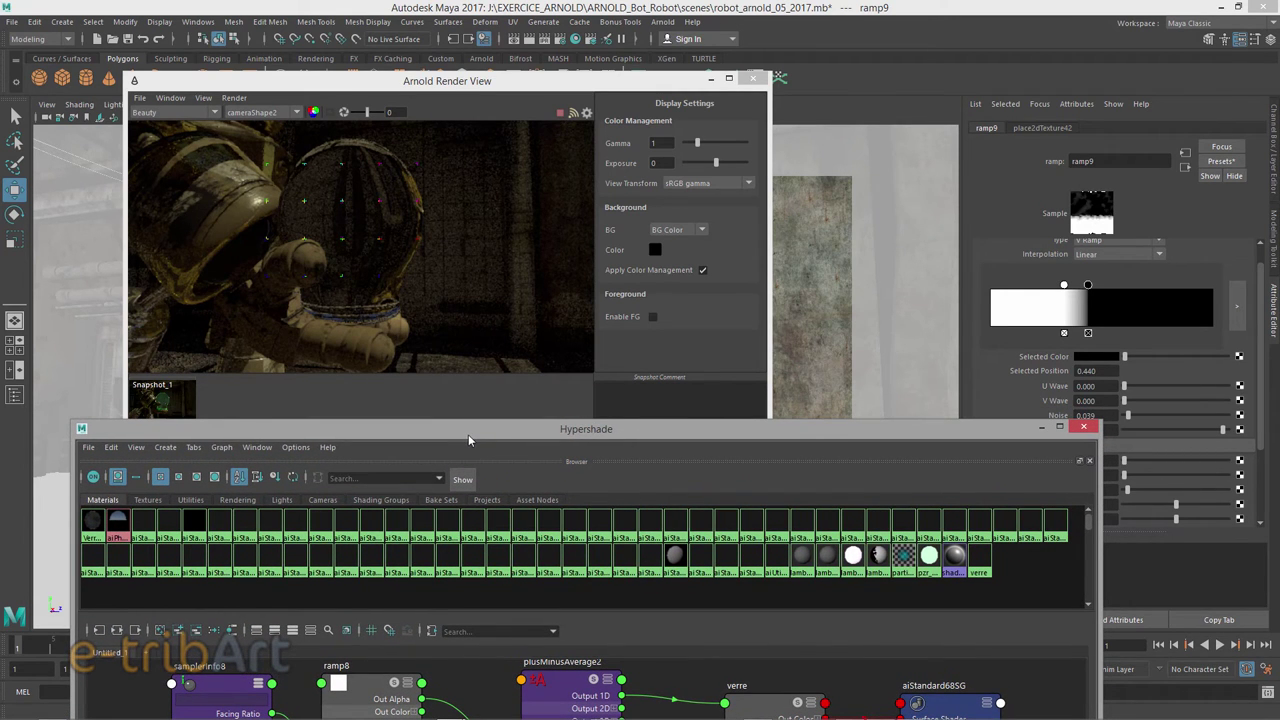
mouse_move(467, 434)
mouse_down()
mouse_move(735, 372)
mouse_move(790, 39)
mouse_up()
Zoom out and pan the graph, then select Verre_complexe to inspect its refraction settings.
scroll(835, 483, down, 2)
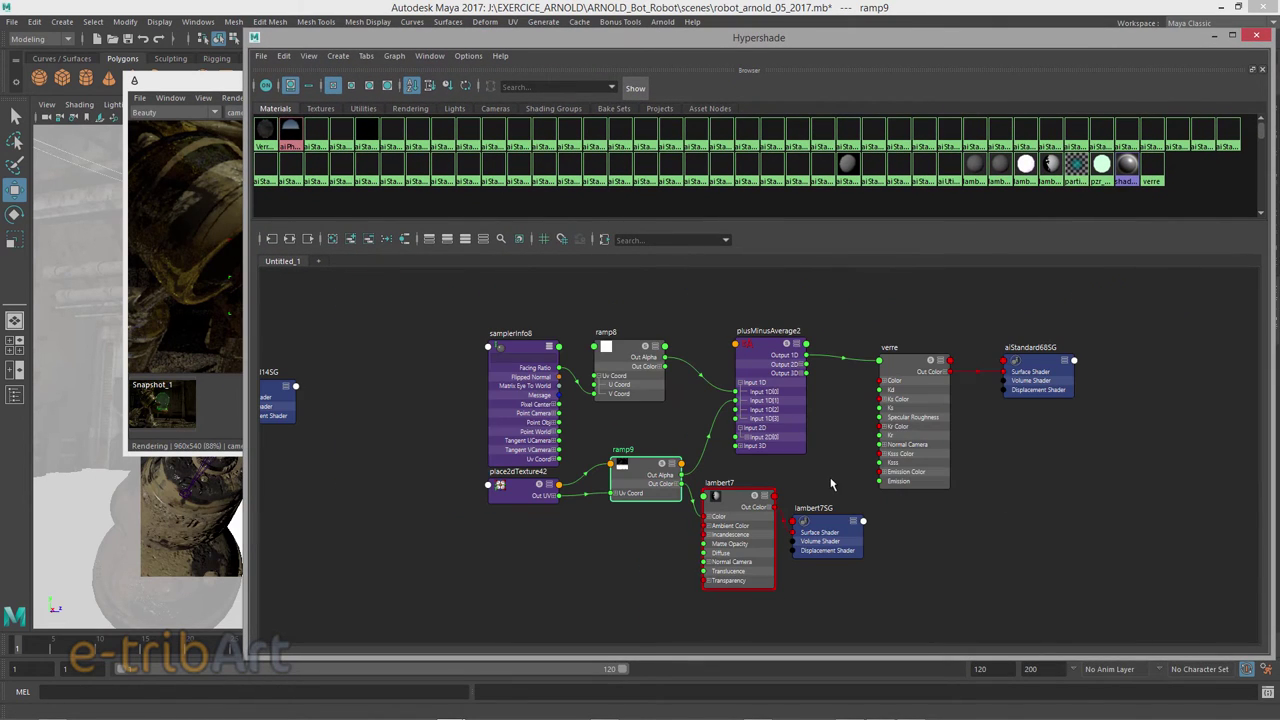
alt+middle_drag(439, 463, 937, 508)
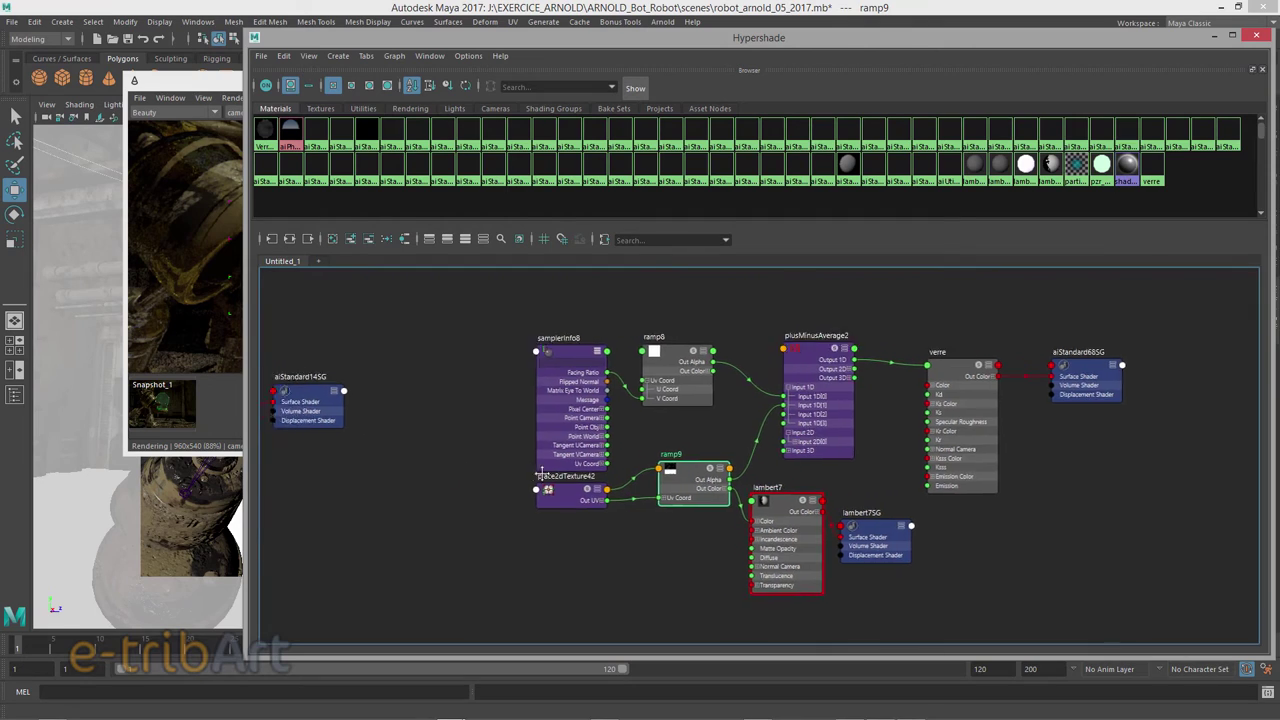
click(668, 458)
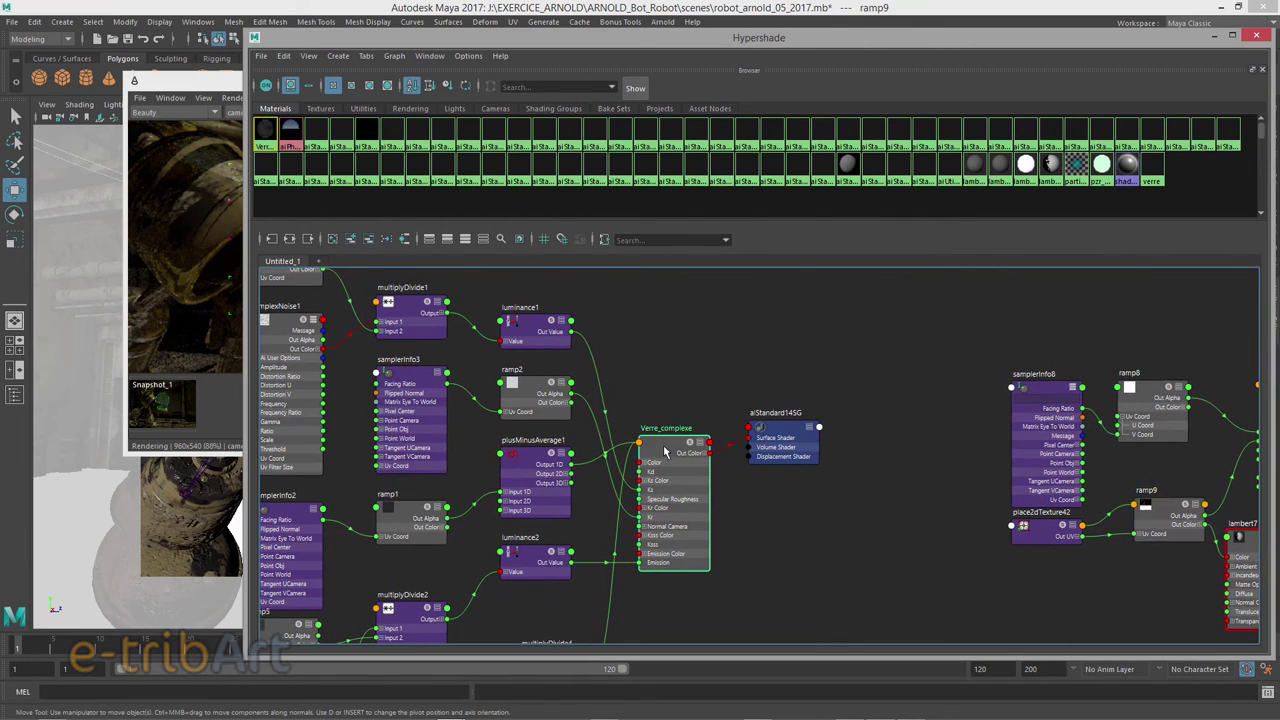
mouse_move(949, 40)
mouse_down()
mouse_move(730, 205)
mouse_move(655, 463)
mouse_move(629, 474)
mouse_up()
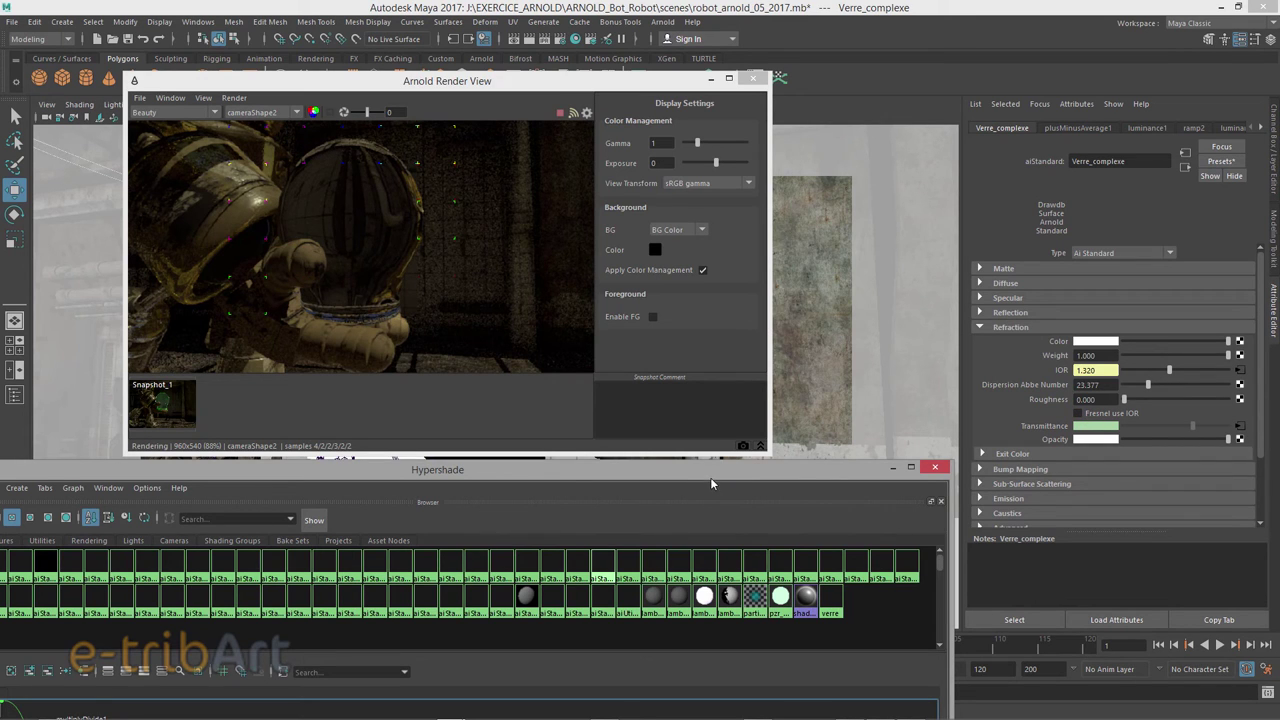
Return to the verre network and select the verre shader node.
drag(710, 484, 685, 196)
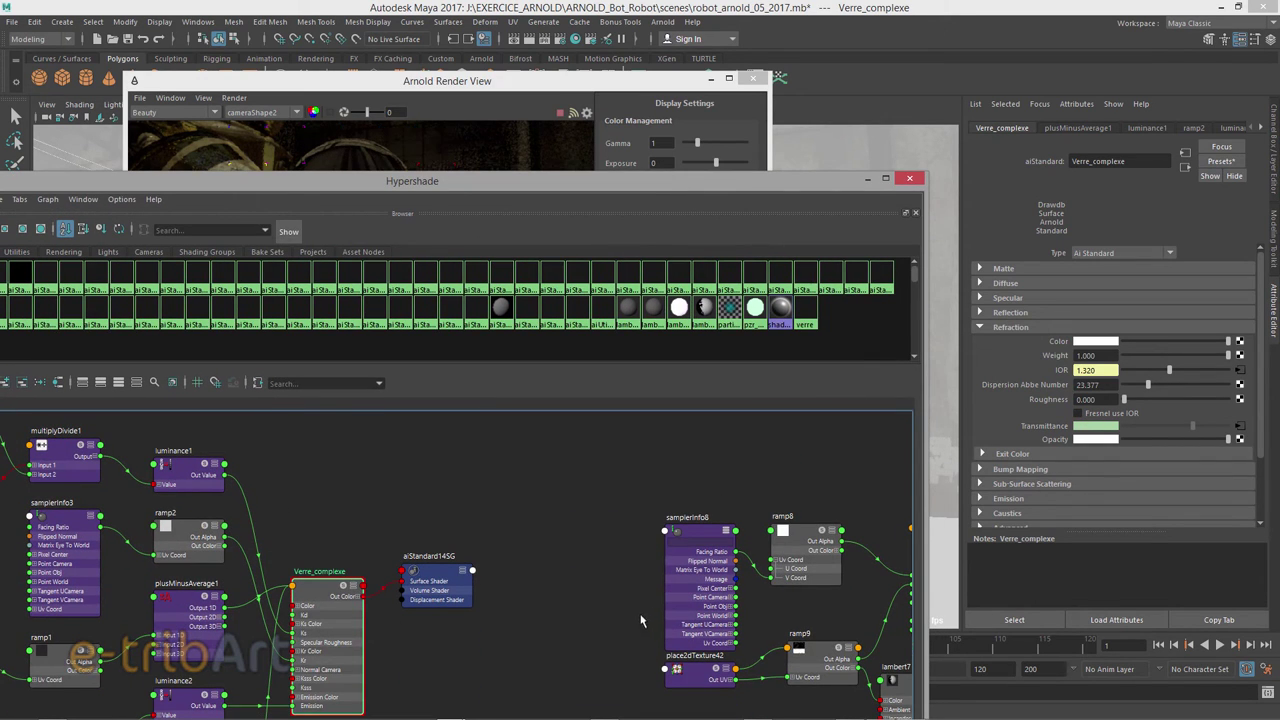
alt+middle_drag(641, 621, 411, 595)
click(851, 524)
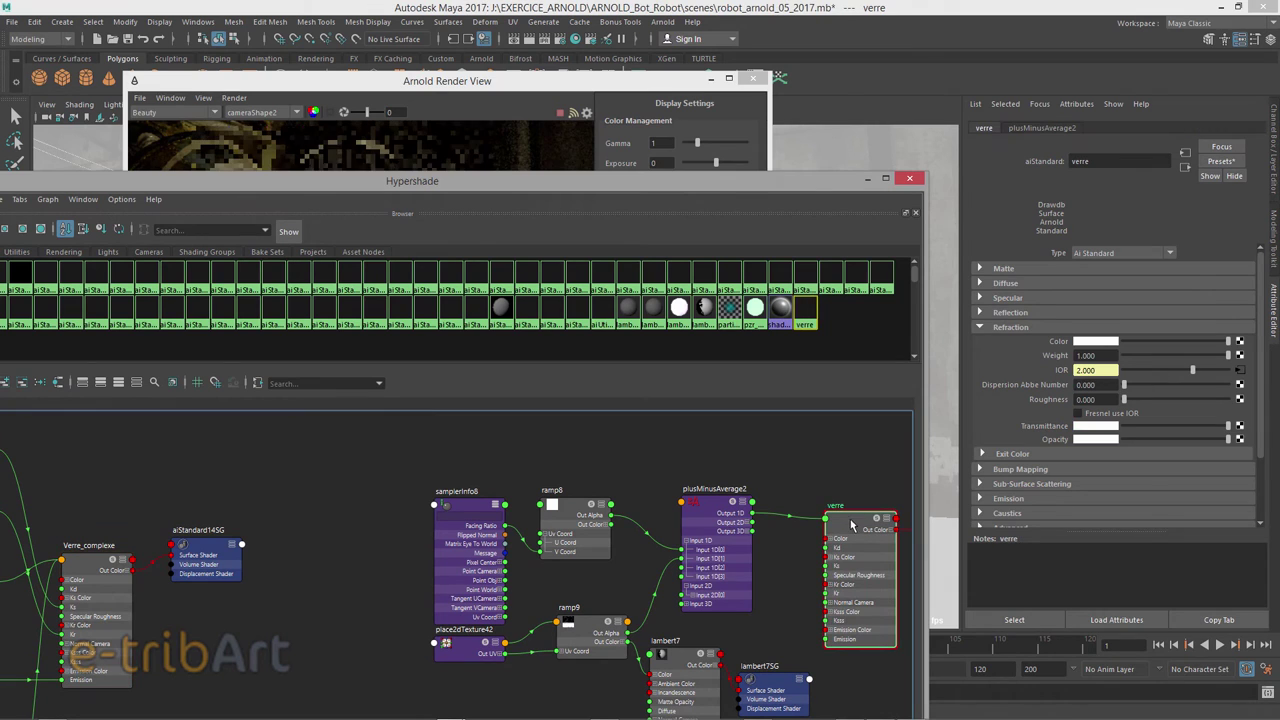
Enable refraction Fresnel use IOR and reflection Fresnel on verre, with reflection weight 0.227.
drag(776, 183, 784, 483)
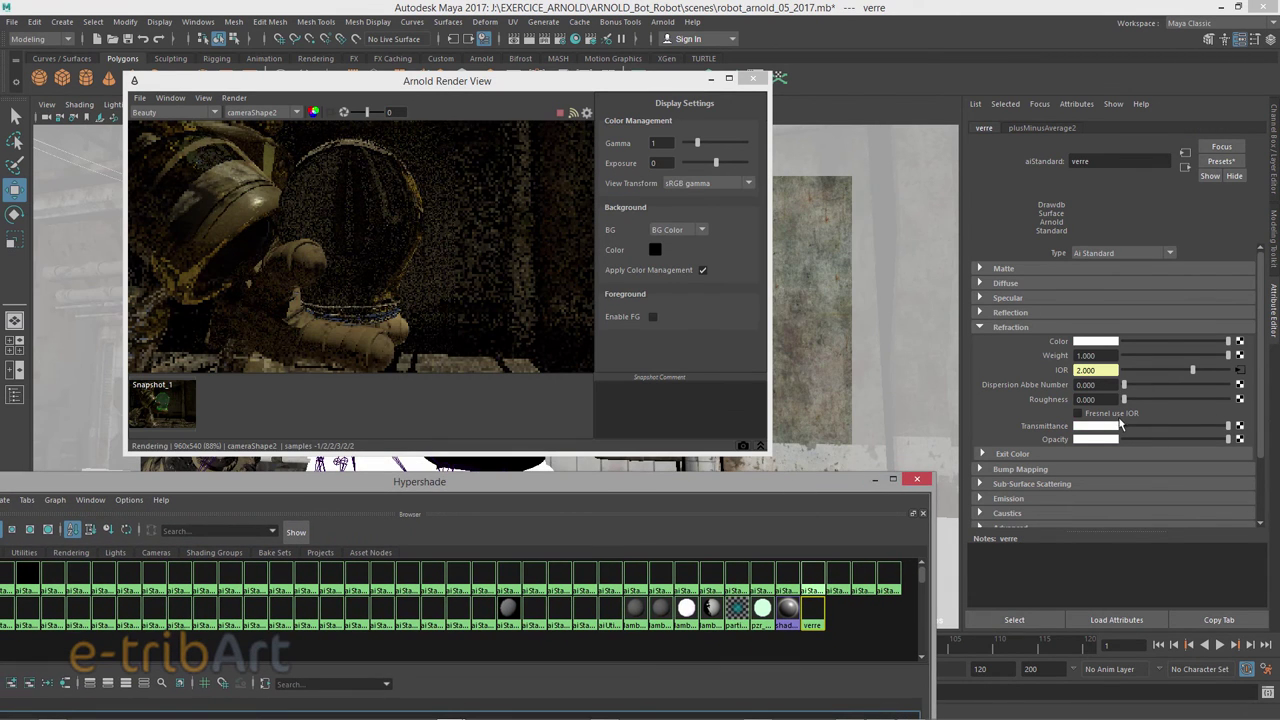
click(1110, 414)
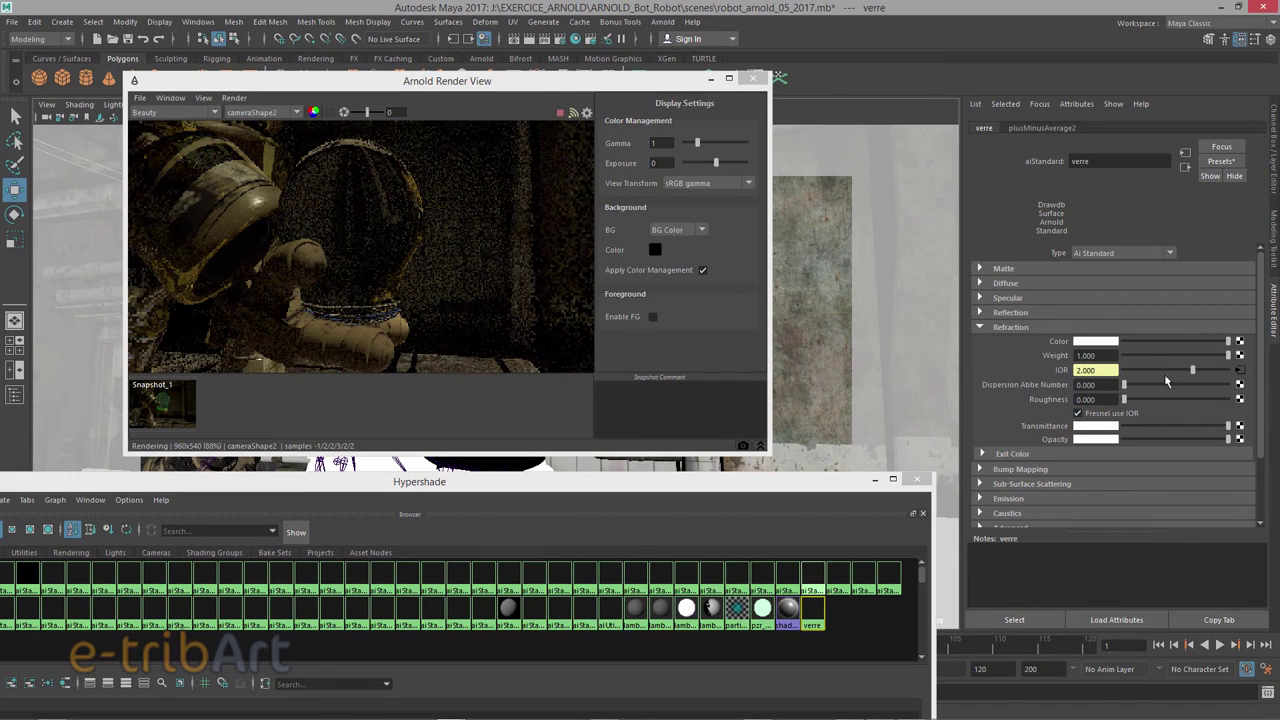
click(1010, 313)
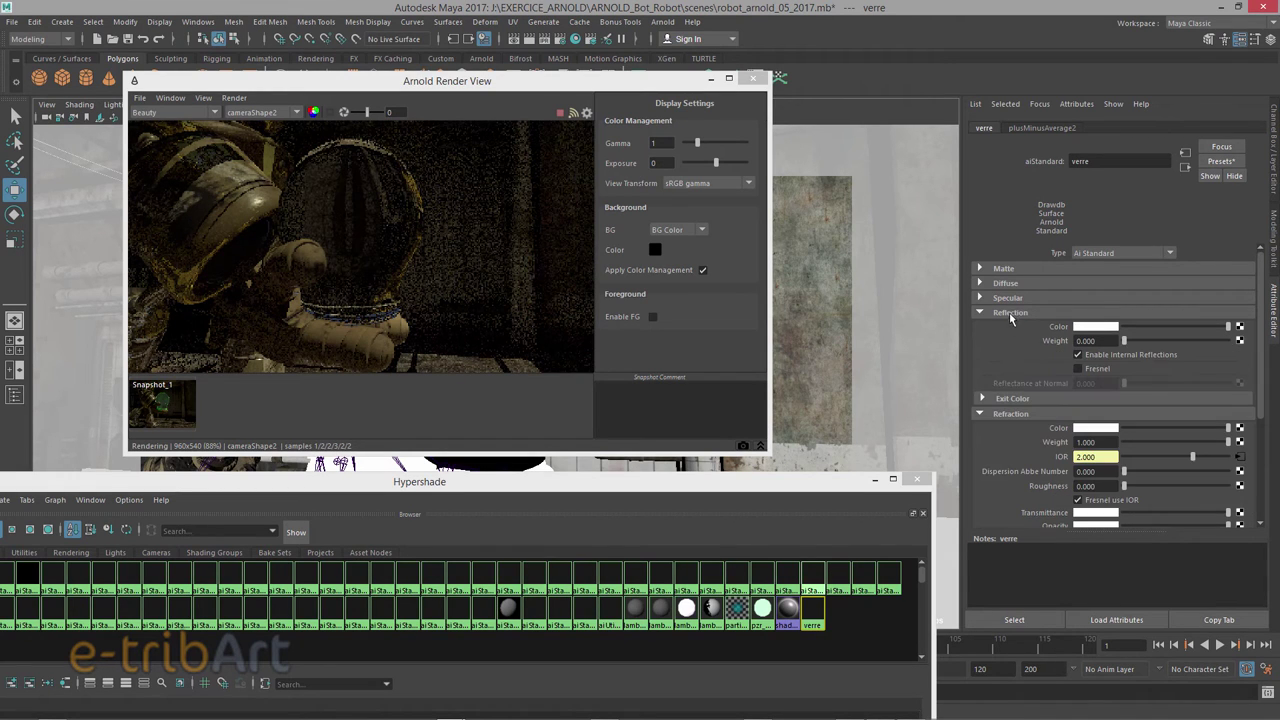
click(1077, 369)
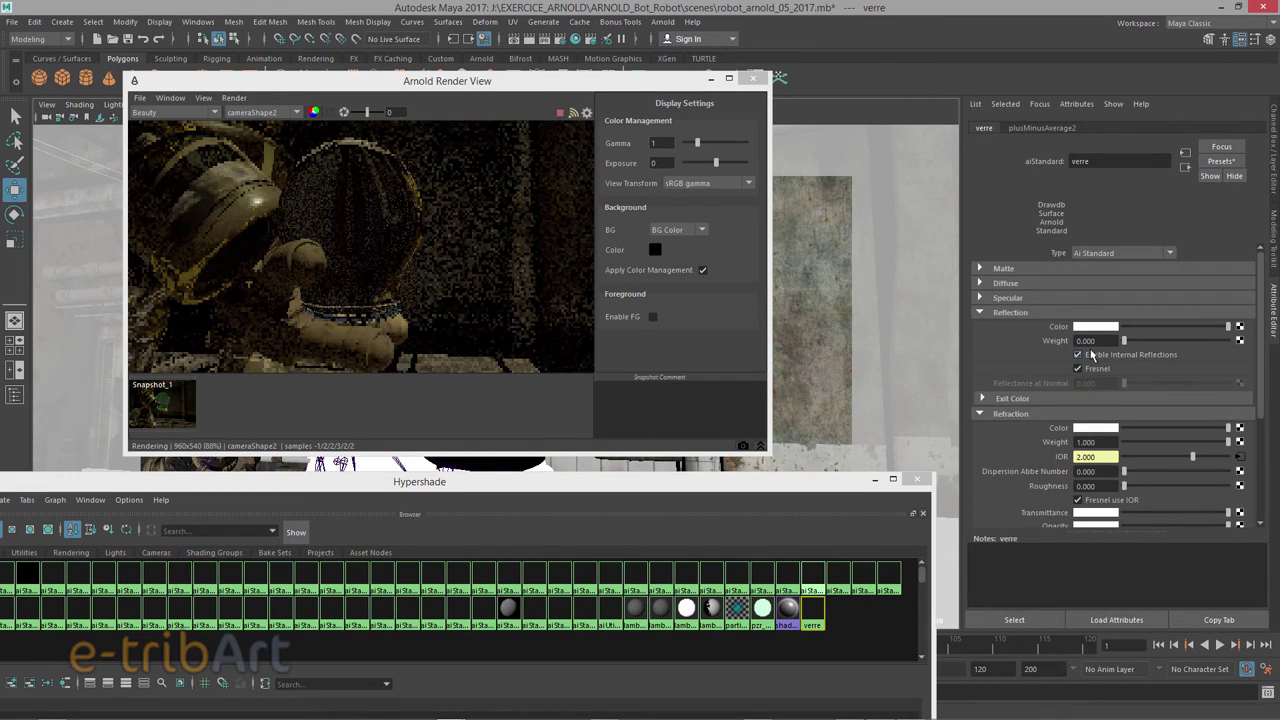
drag(1123, 341, 1142, 346)
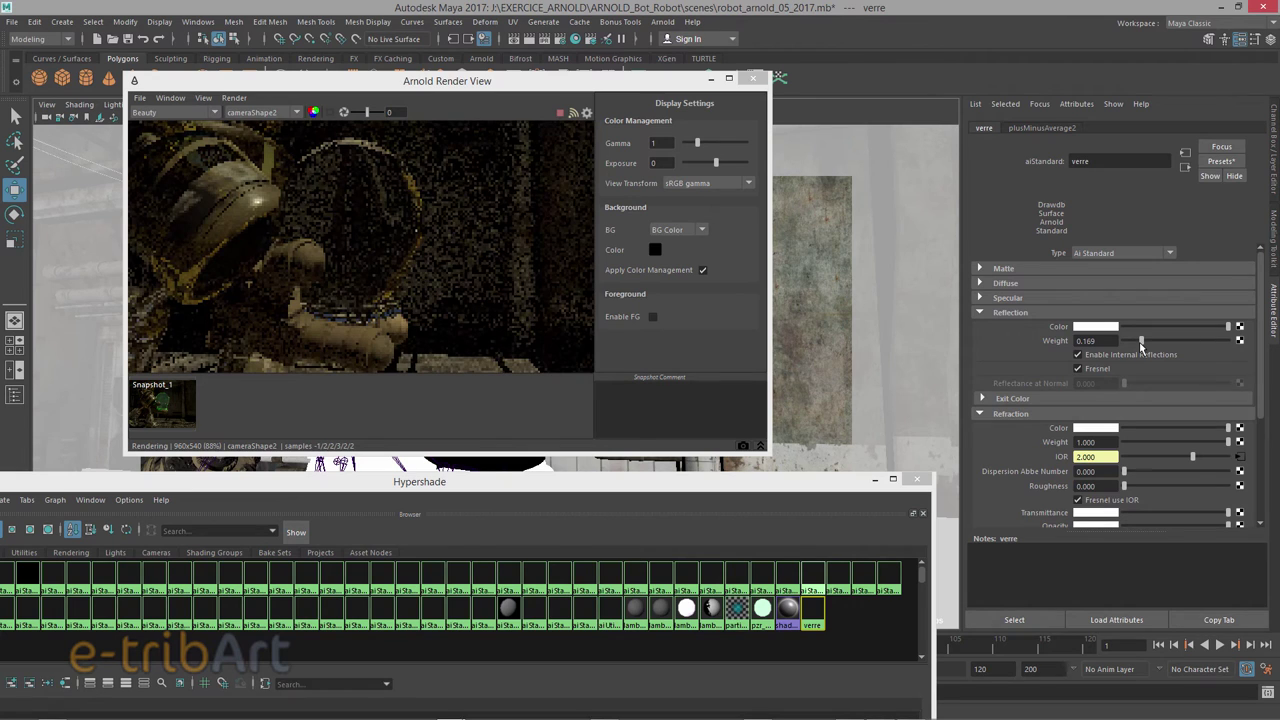
drag(1141, 346, 1145, 348)
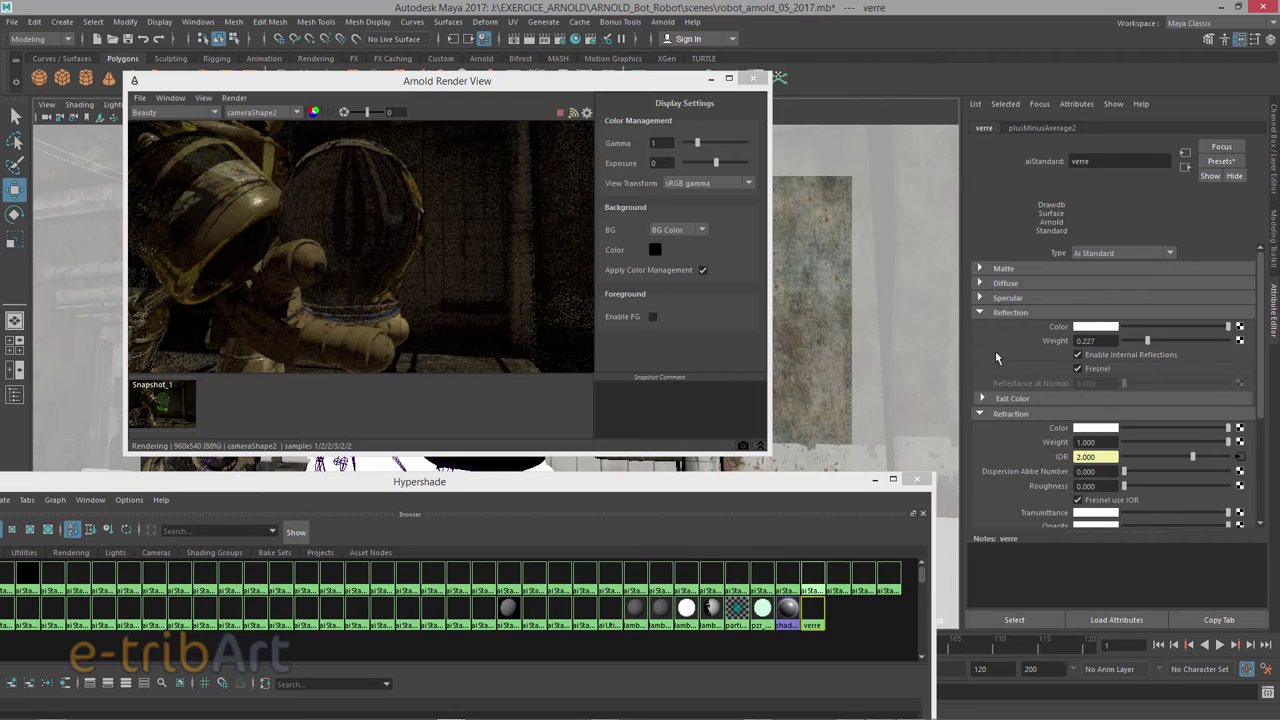
Set verre's specular weight to 0.175 and leave specular Fresnel switched off.
click(997, 298)
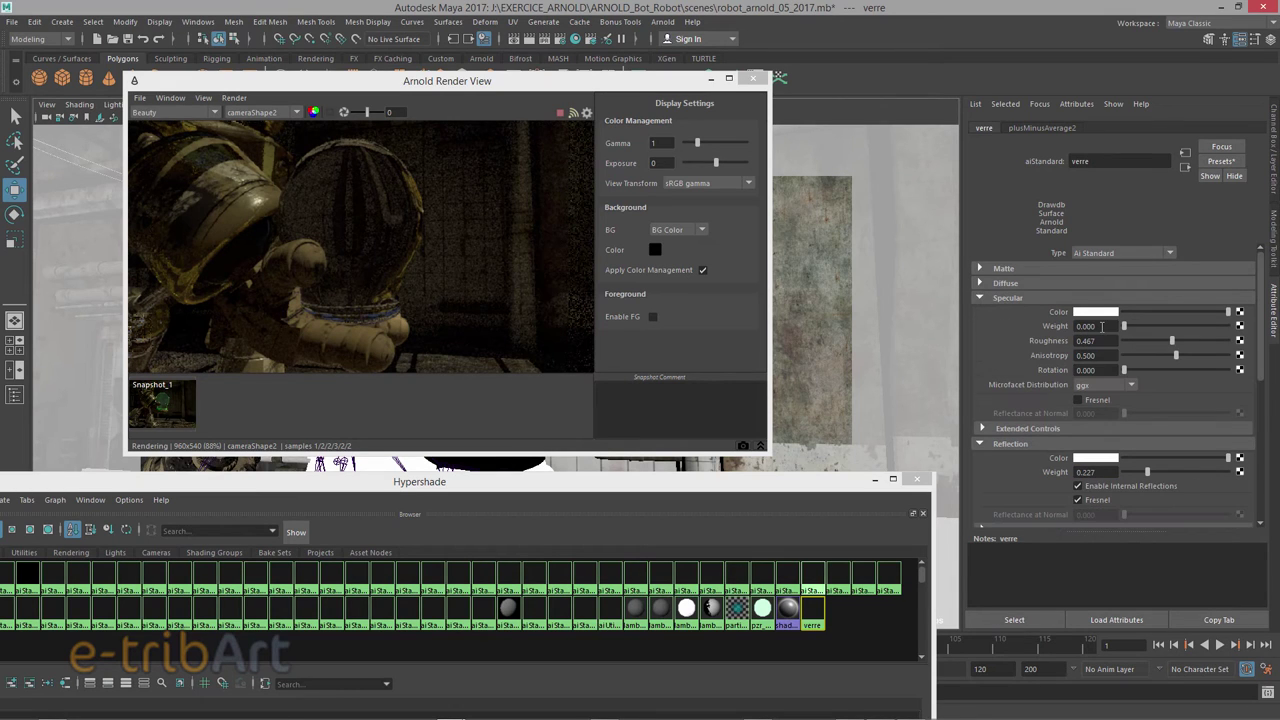
click(1097, 400)
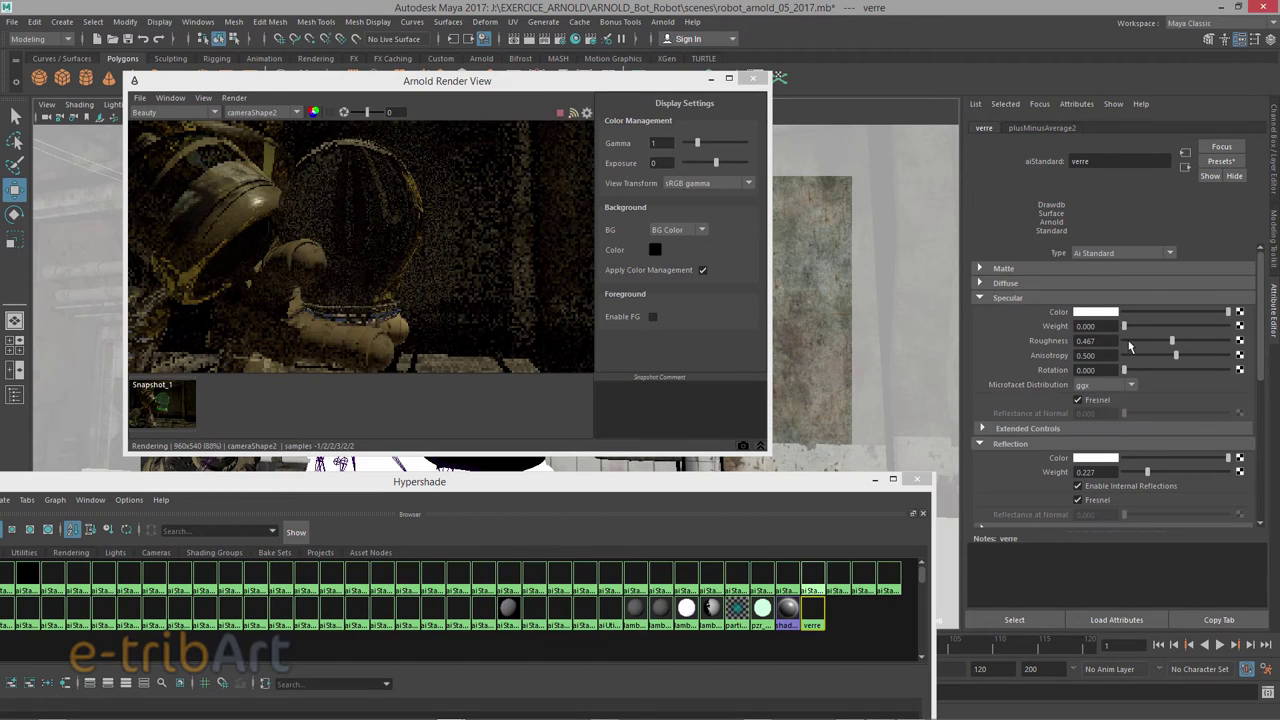
drag(1128, 327, 1143, 328)
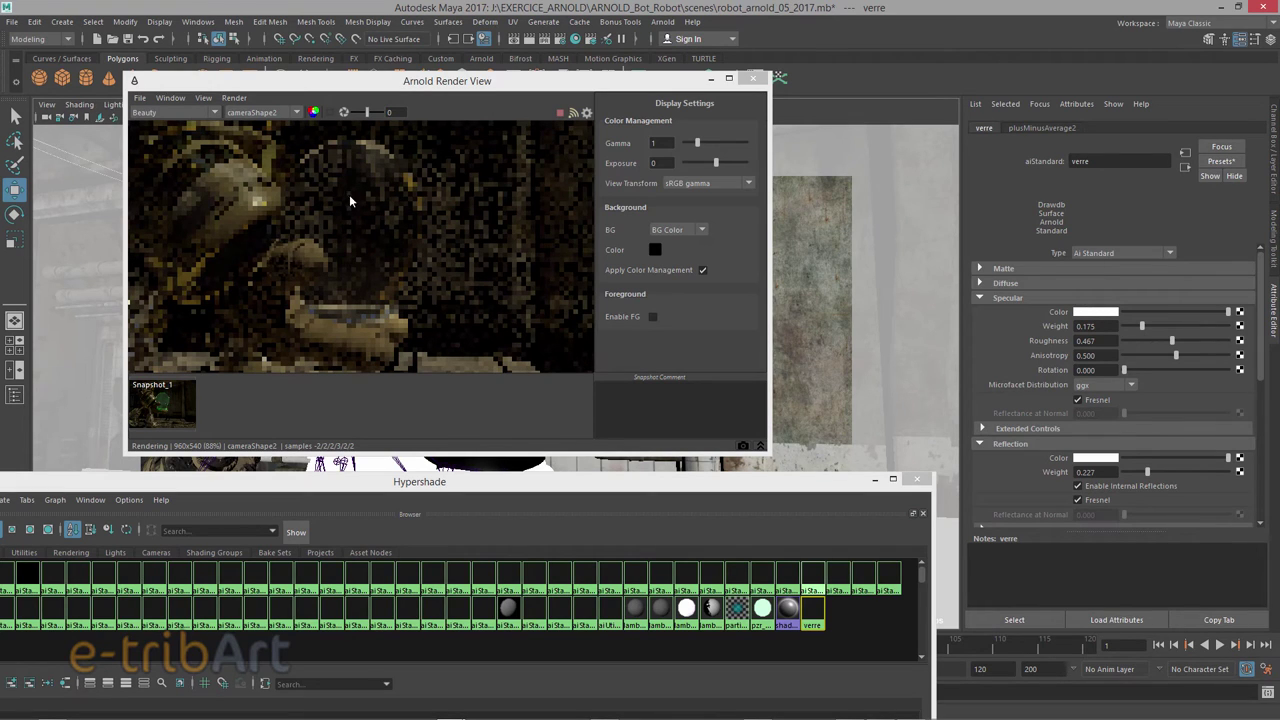
click(1094, 403)
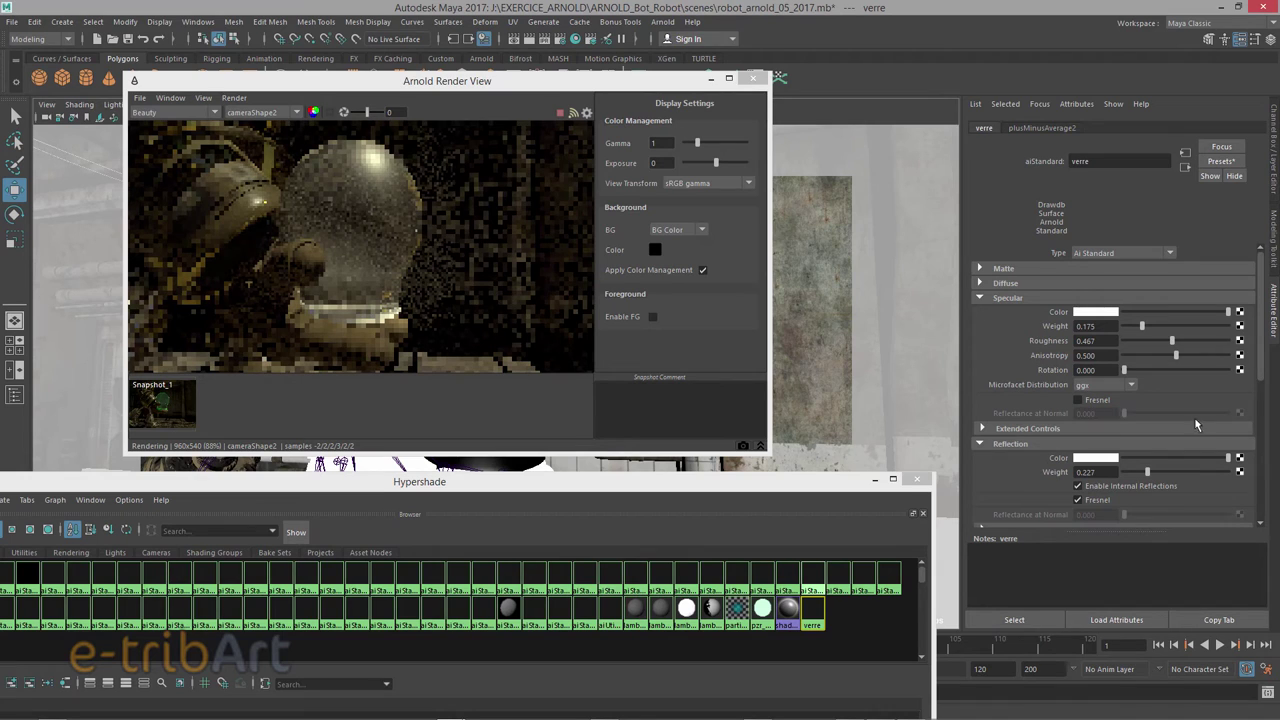
drag(1262, 400, 1268, 498)
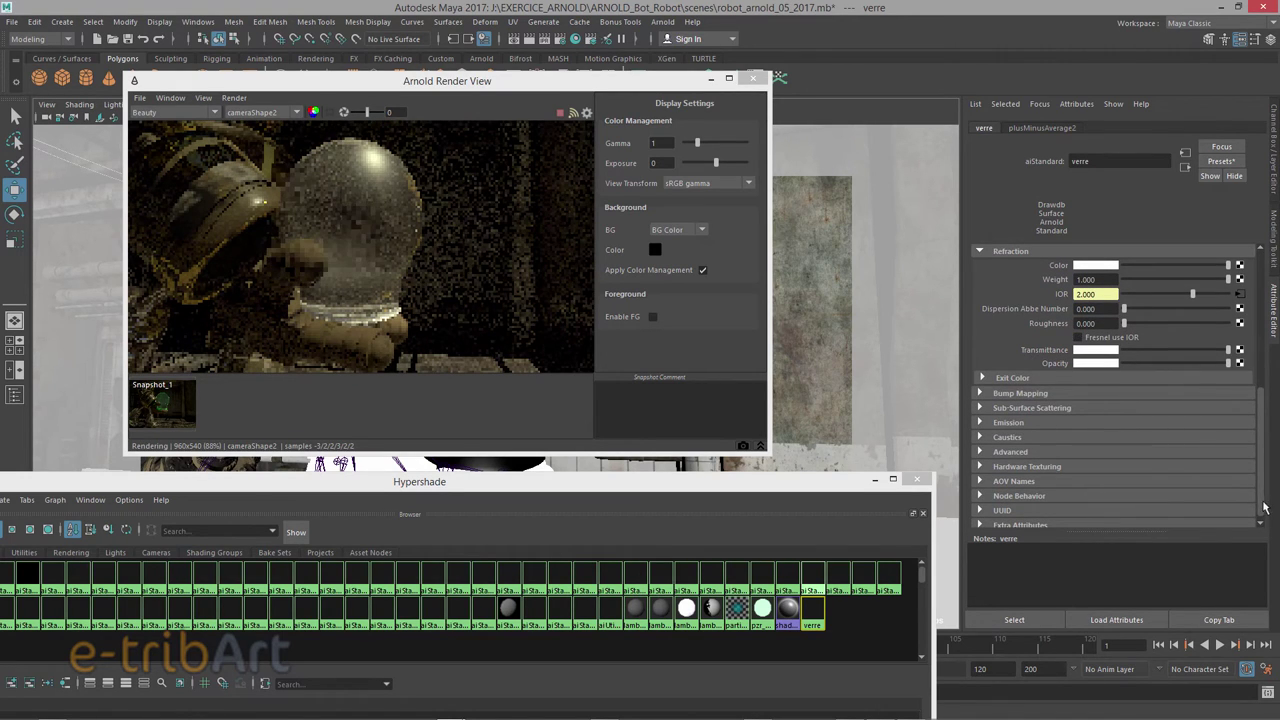
drag(1263, 507, 1275, 385)
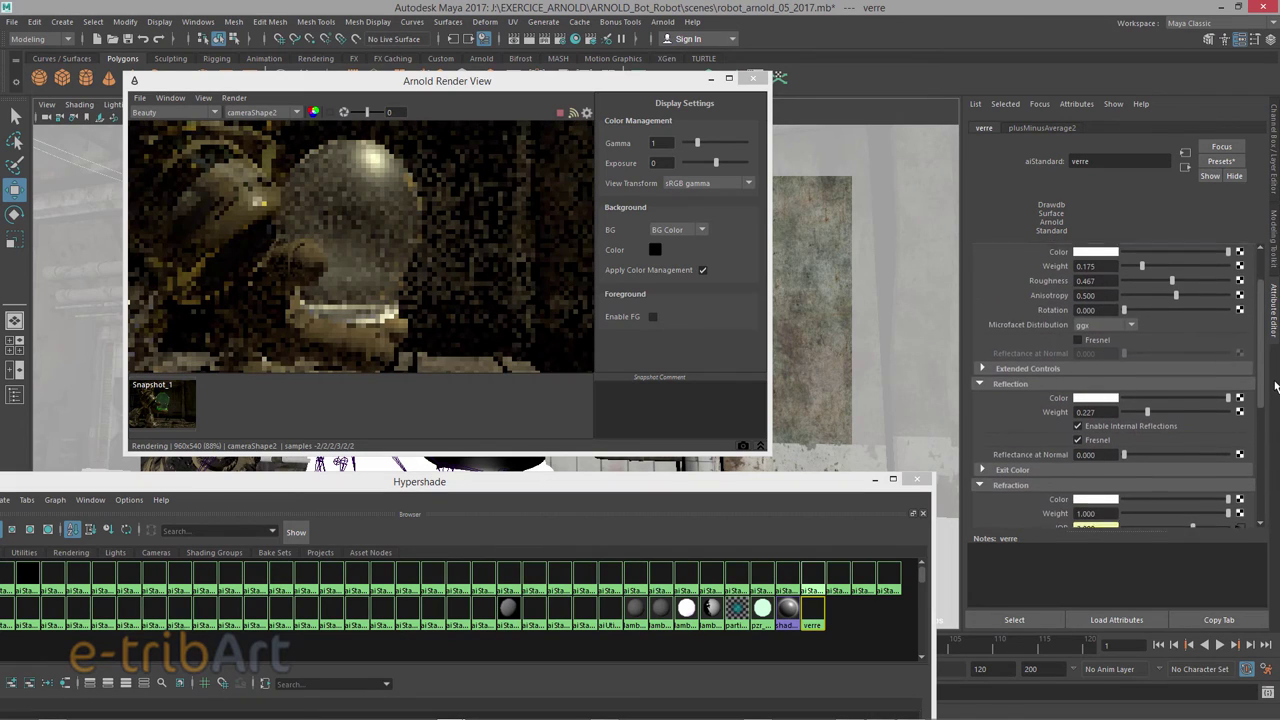
scroll(1275, 385, up, 1)
scroll(1275, 385, up, 1)
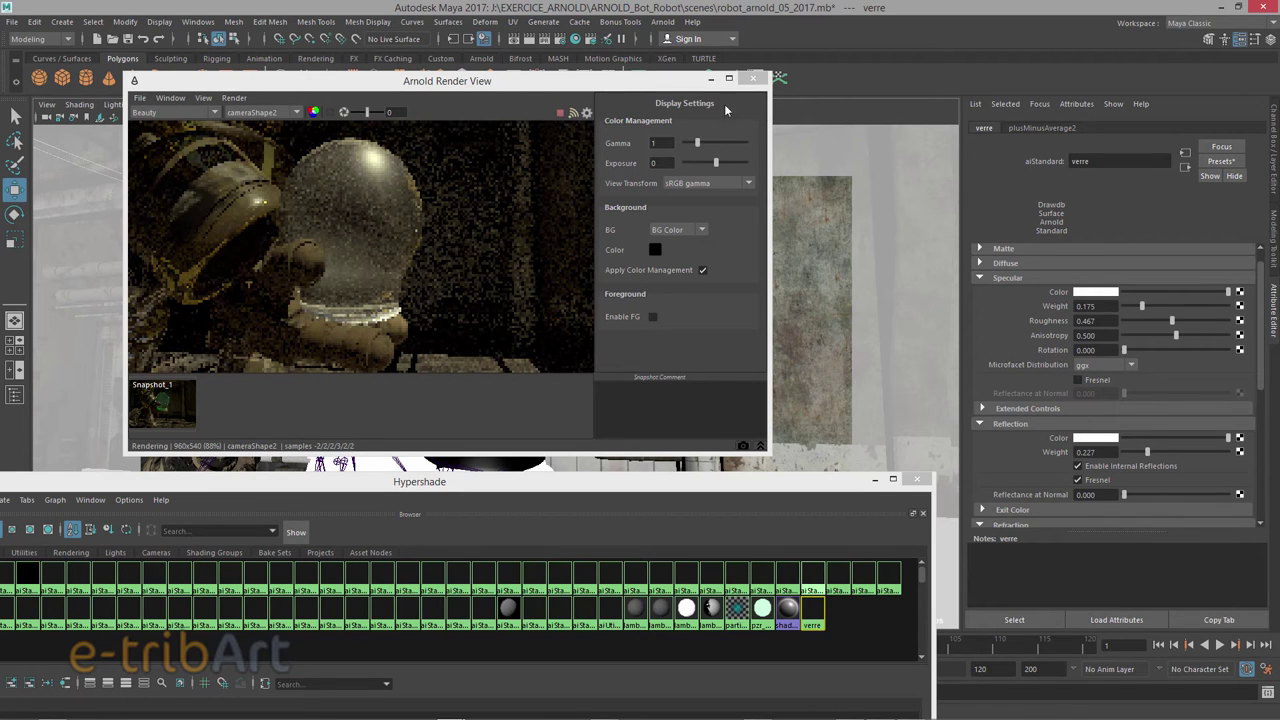
Close the render view, enable Specular Fresnel on the verre node, and launch Arnold > Render.
click(750, 80)
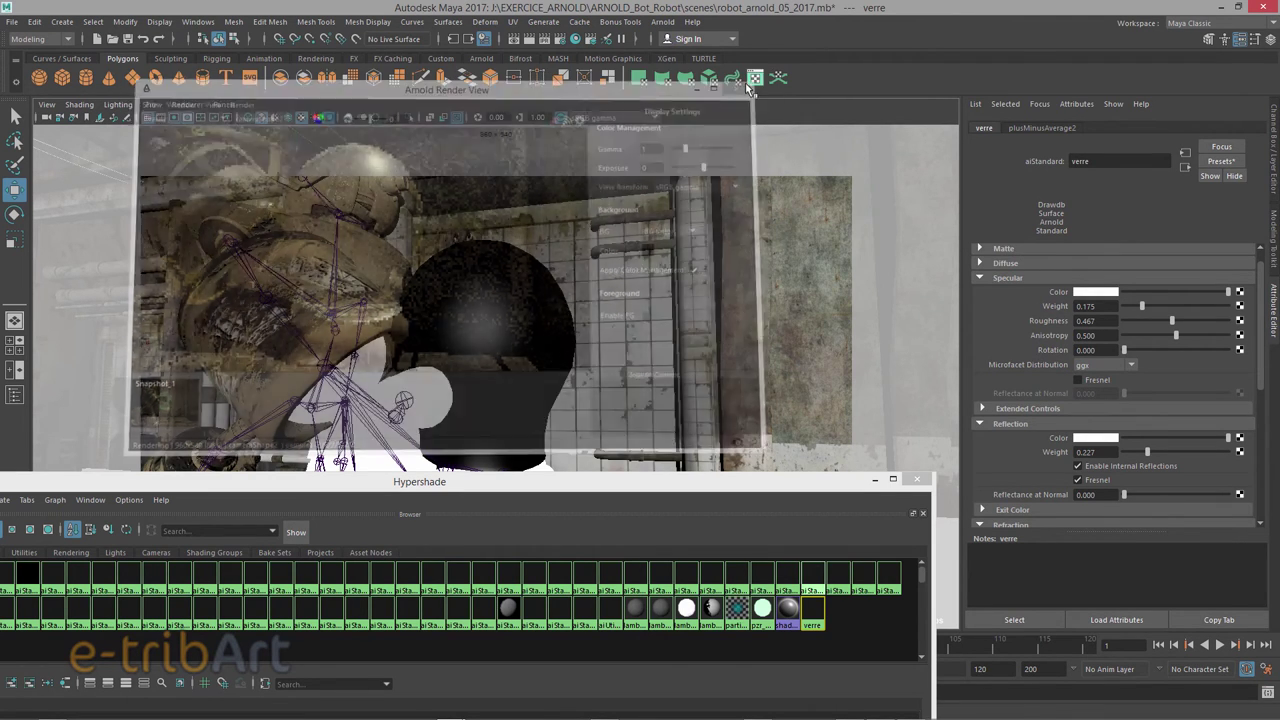
click(515, 340)
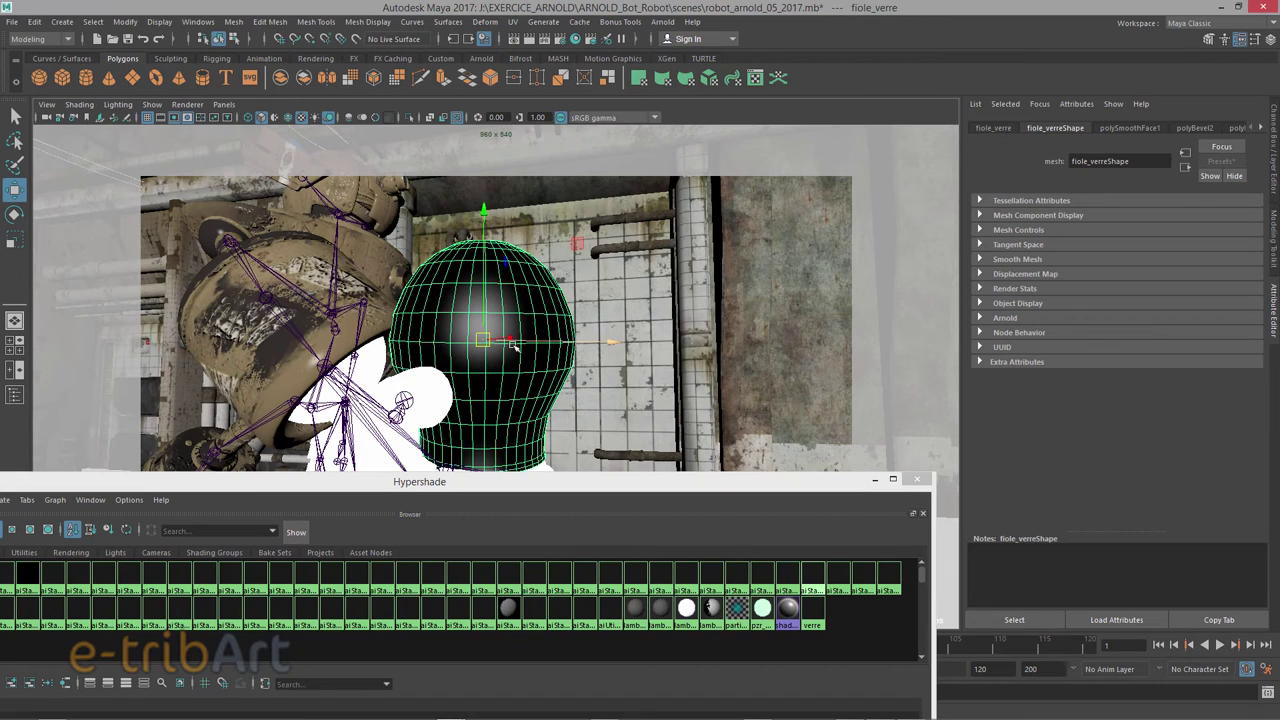
drag(761, 508, 770, 125)
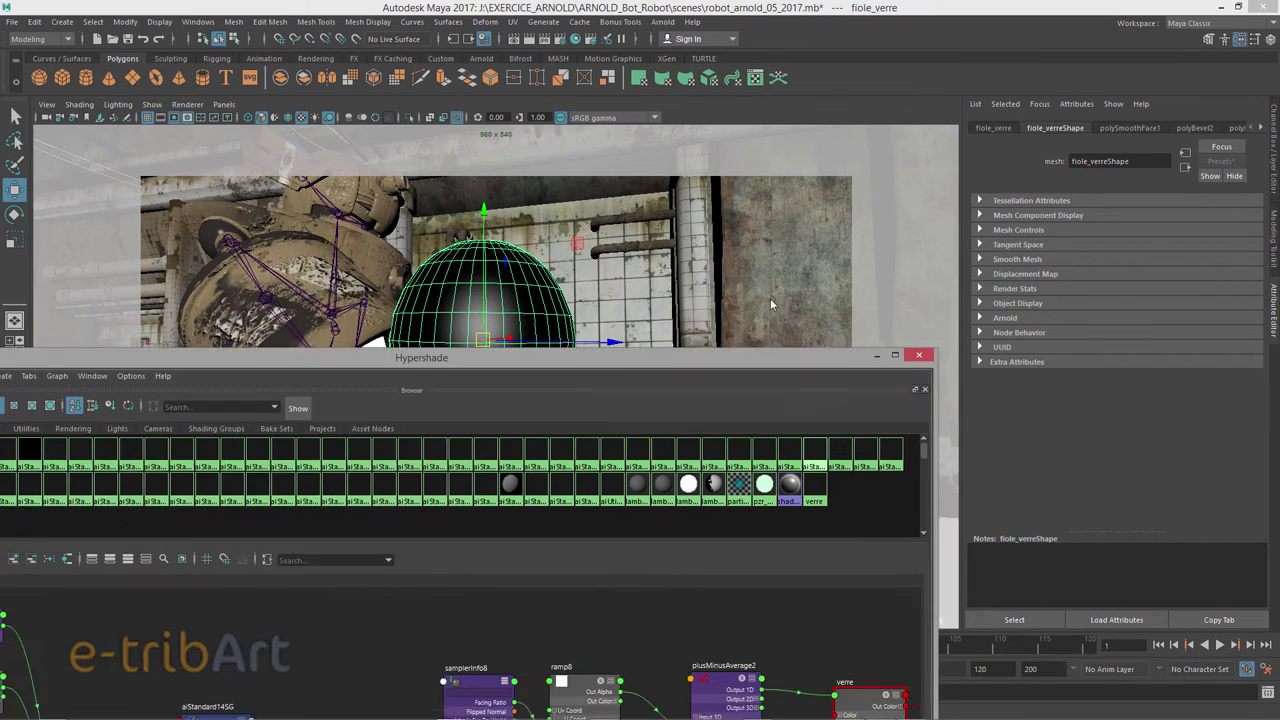
click(856, 445)
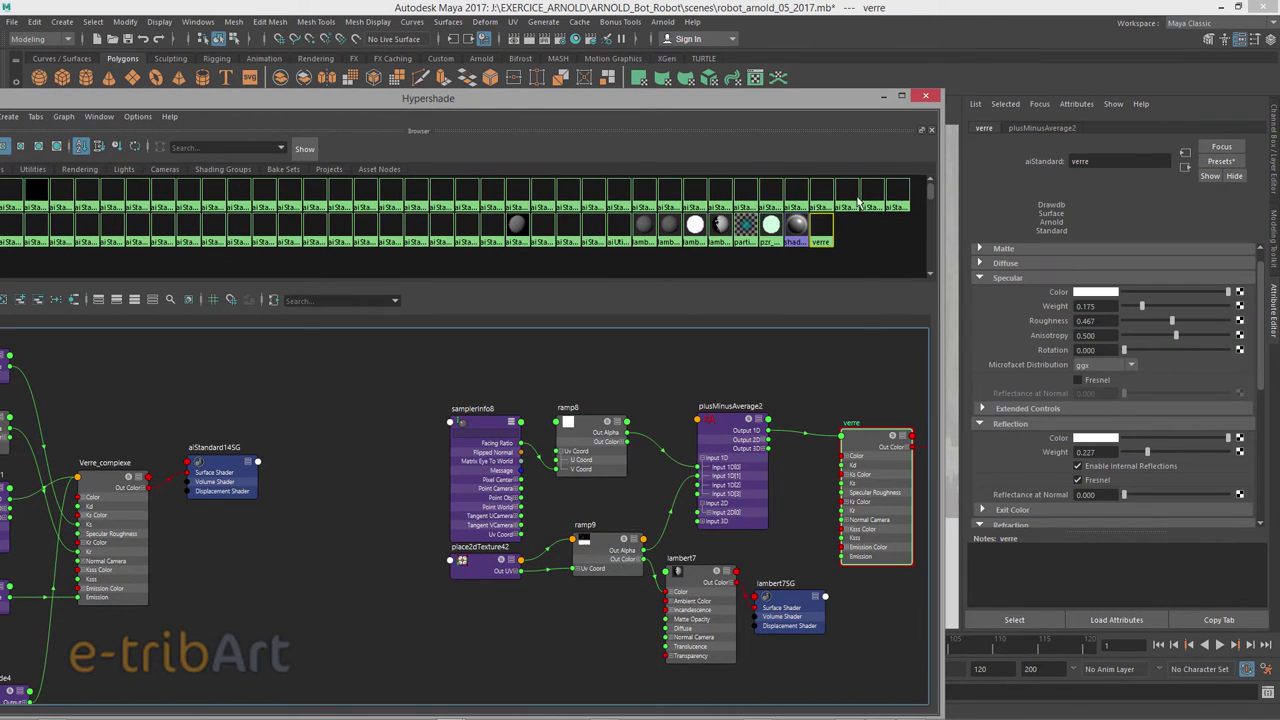
drag(832, 98, 811, 460)
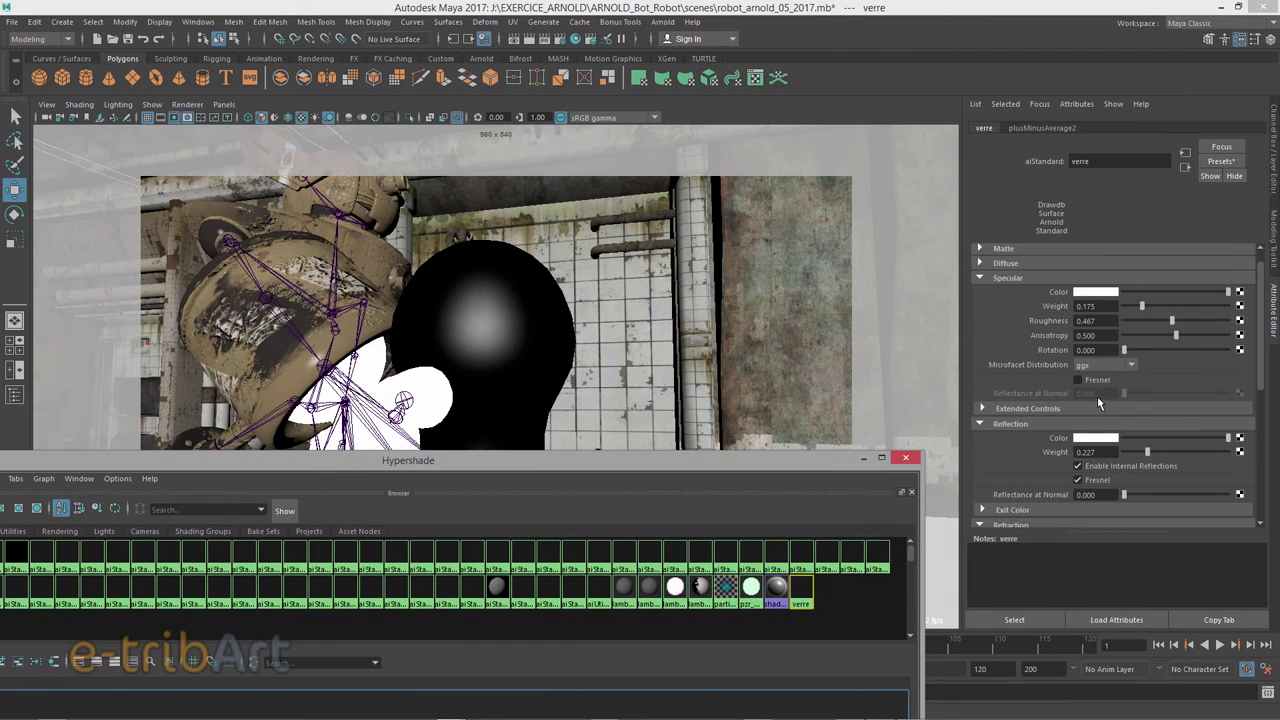
click(1078, 380)
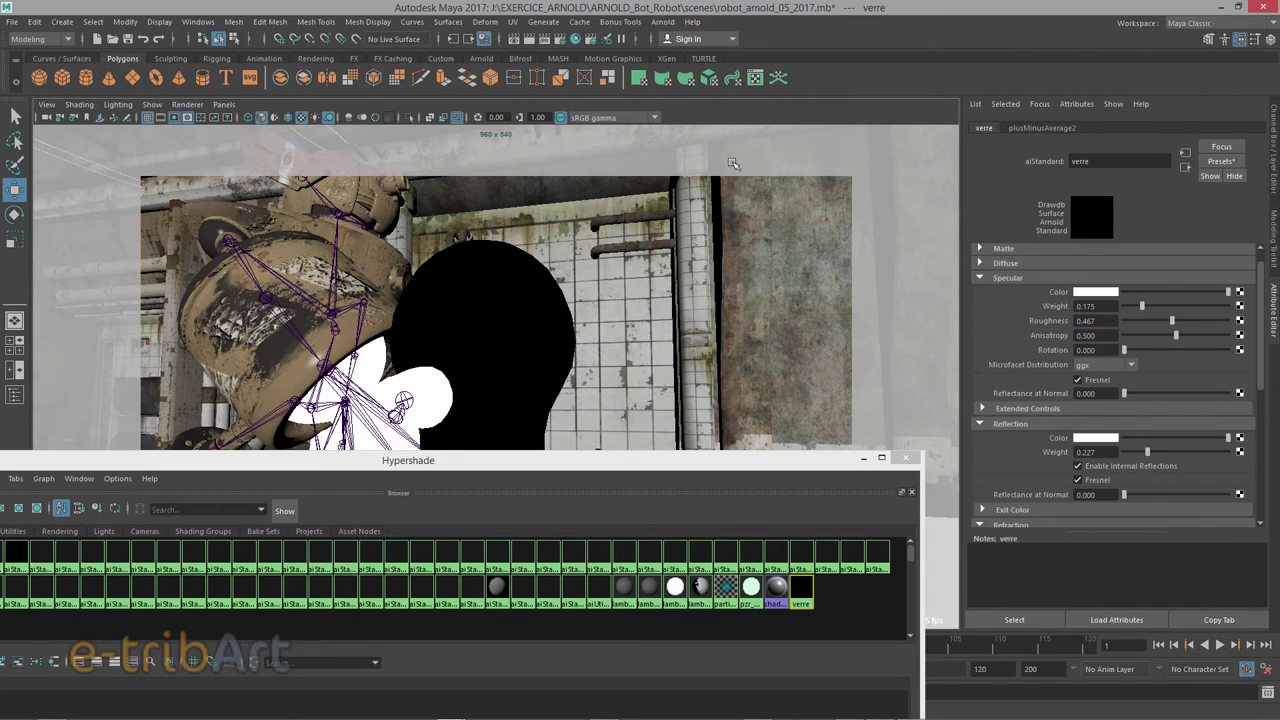
click(662, 21)
click(679, 47)
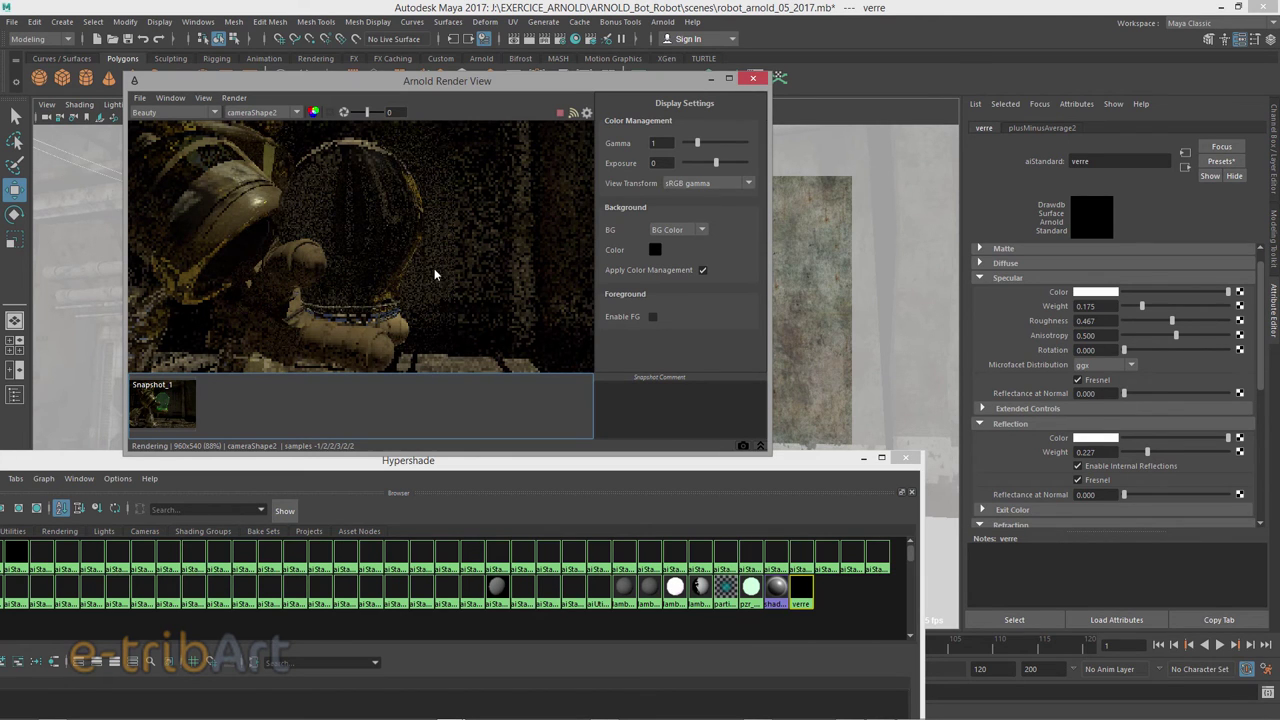
Set verre's specular roughness to 0.058 and specular reflectance at normal to 0.494.
drag(1124, 393, 1145, 397)
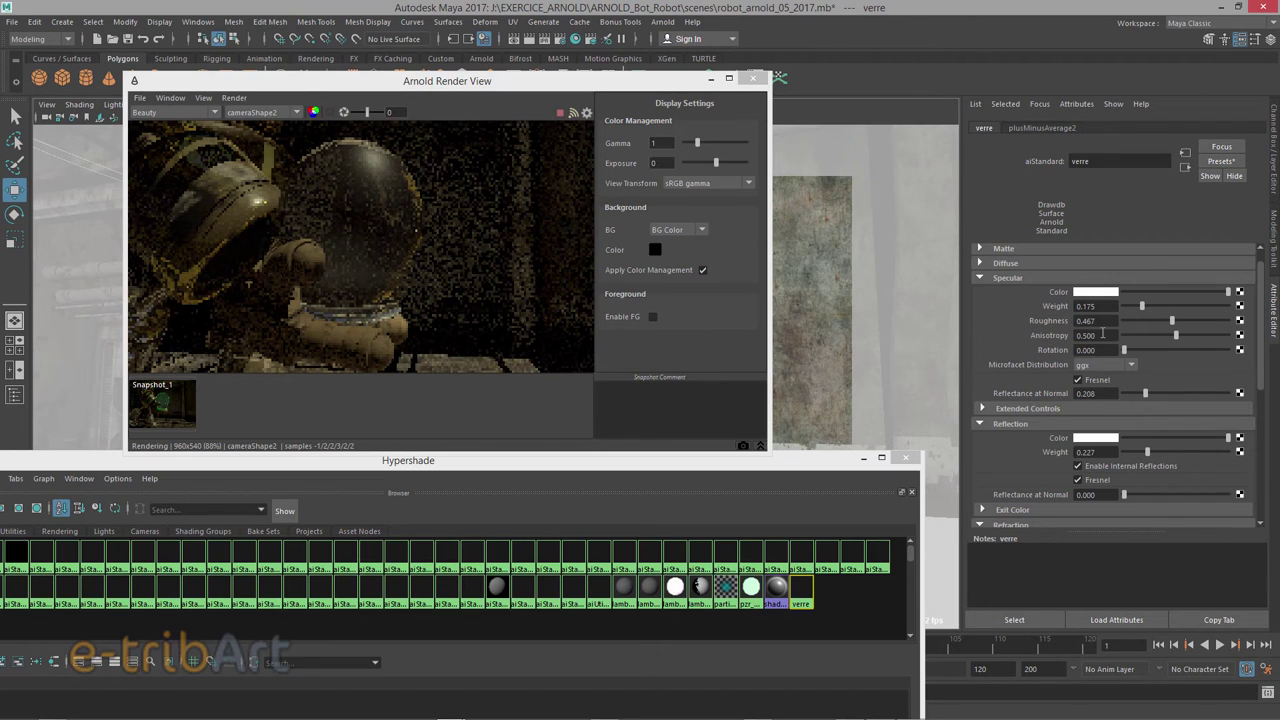
drag(1135, 322, 1130, 323)
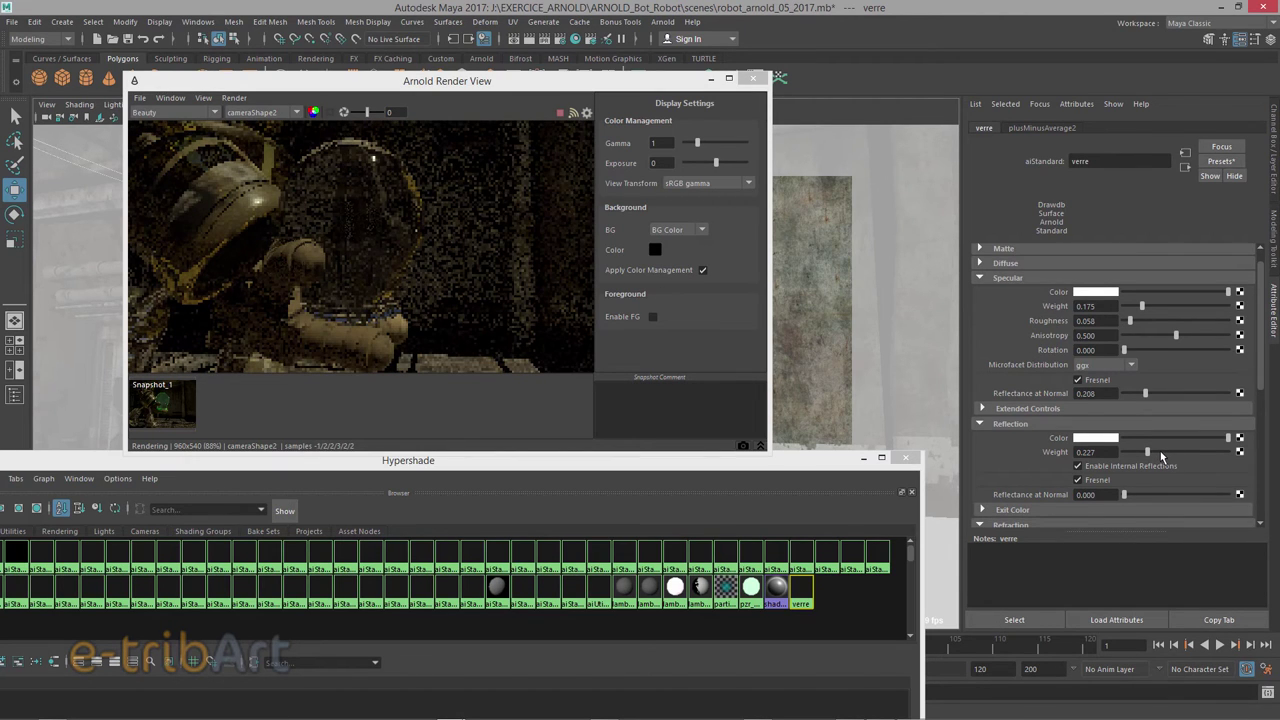
click(1166, 394)
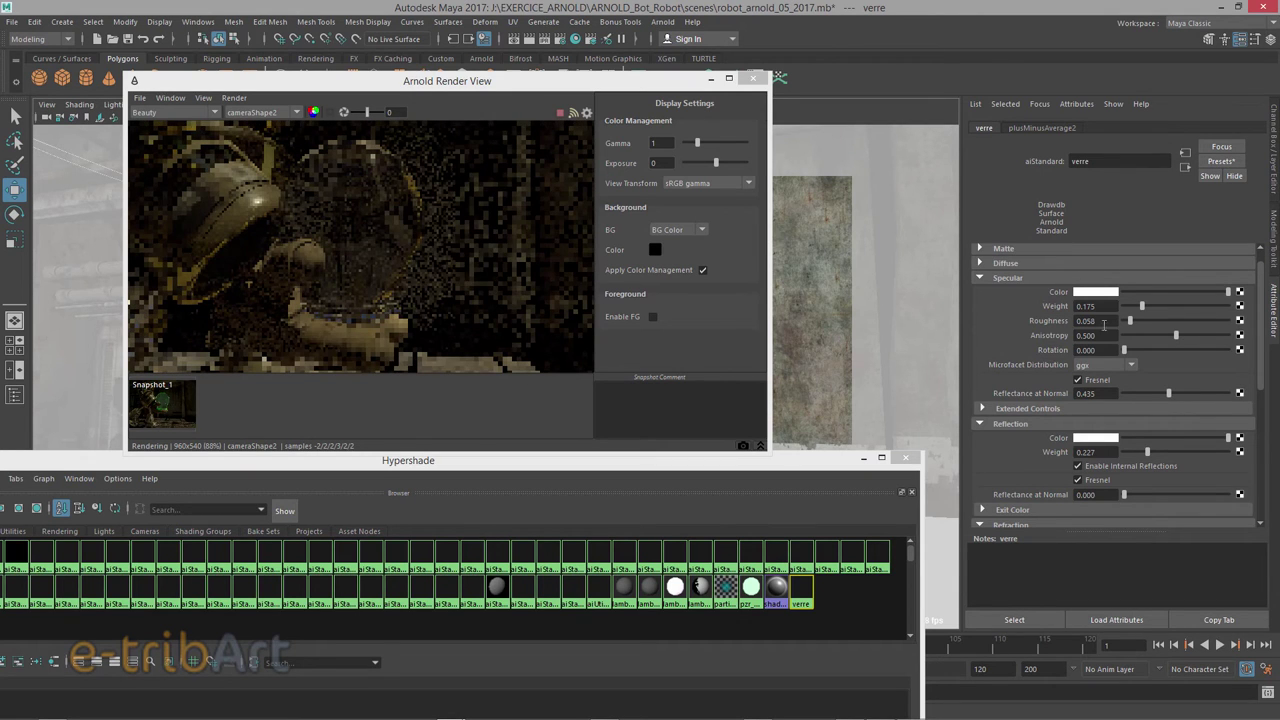
click(1186, 393)
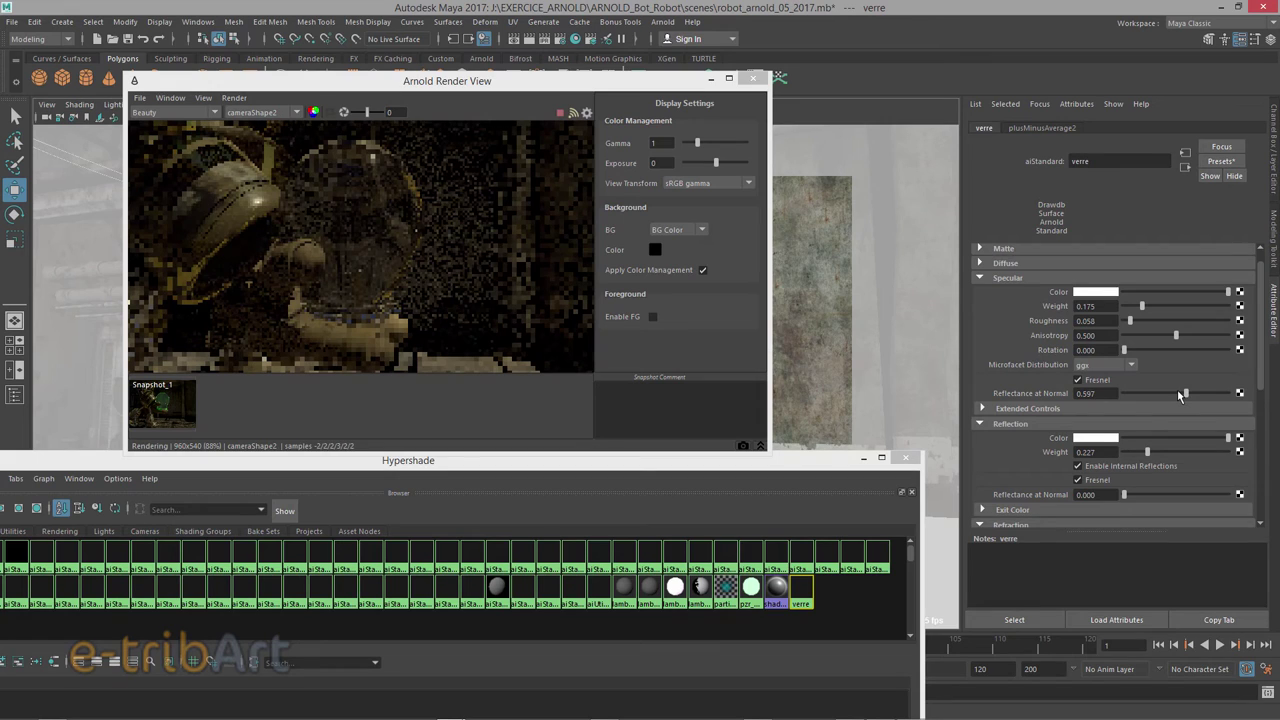
click(1177, 393)
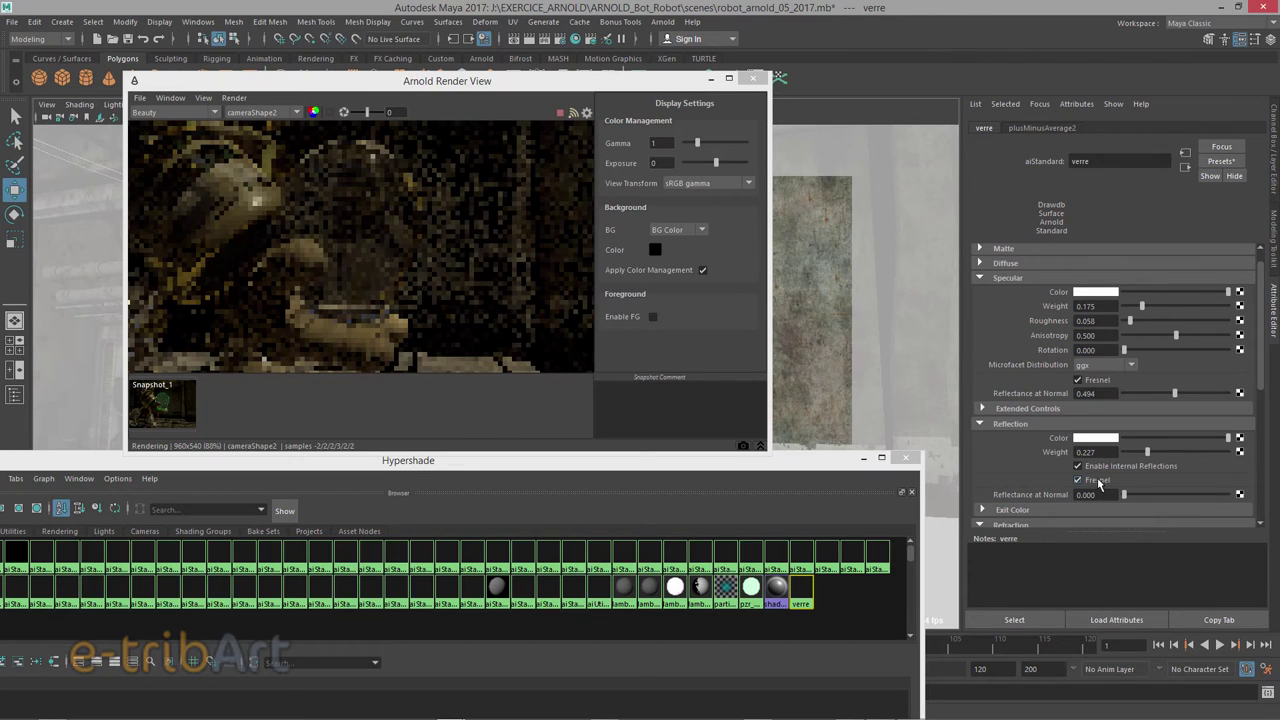
Lower reflection reflectance at normal to 0.078 and raise the shading window to show nodes.
drag(1144, 500, 1158, 495)
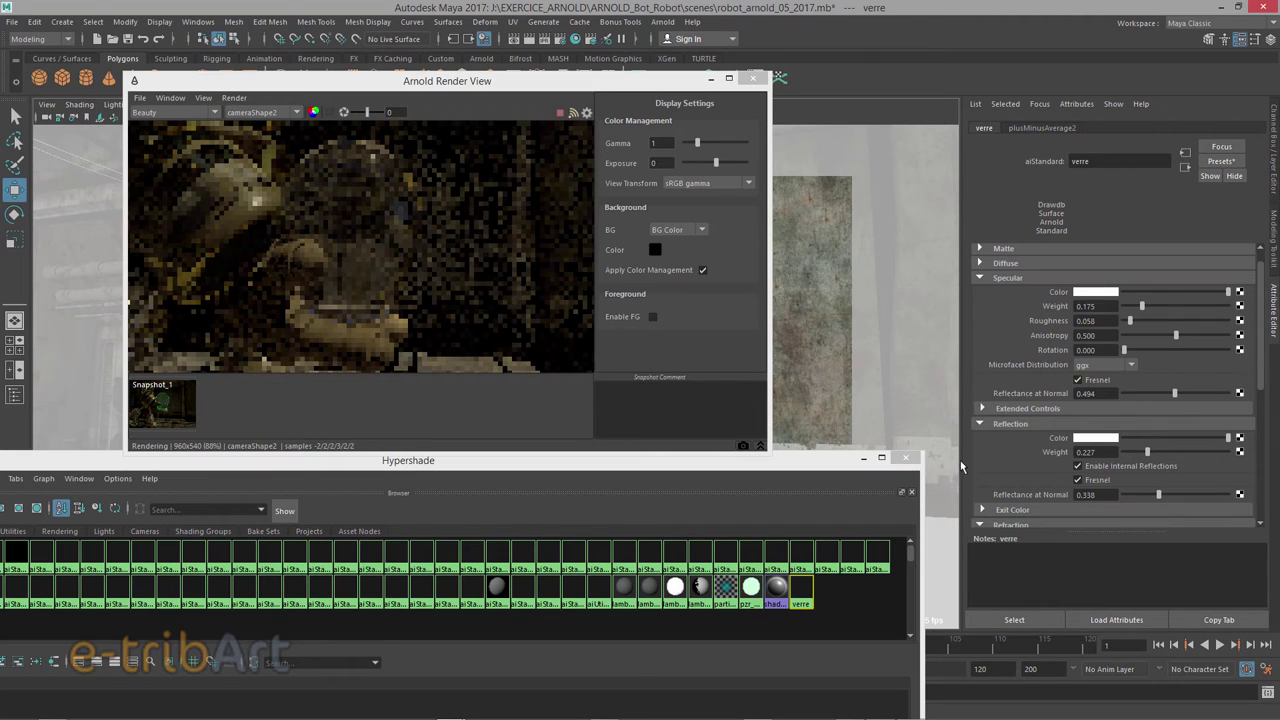
drag(1158, 495, 1138, 495)
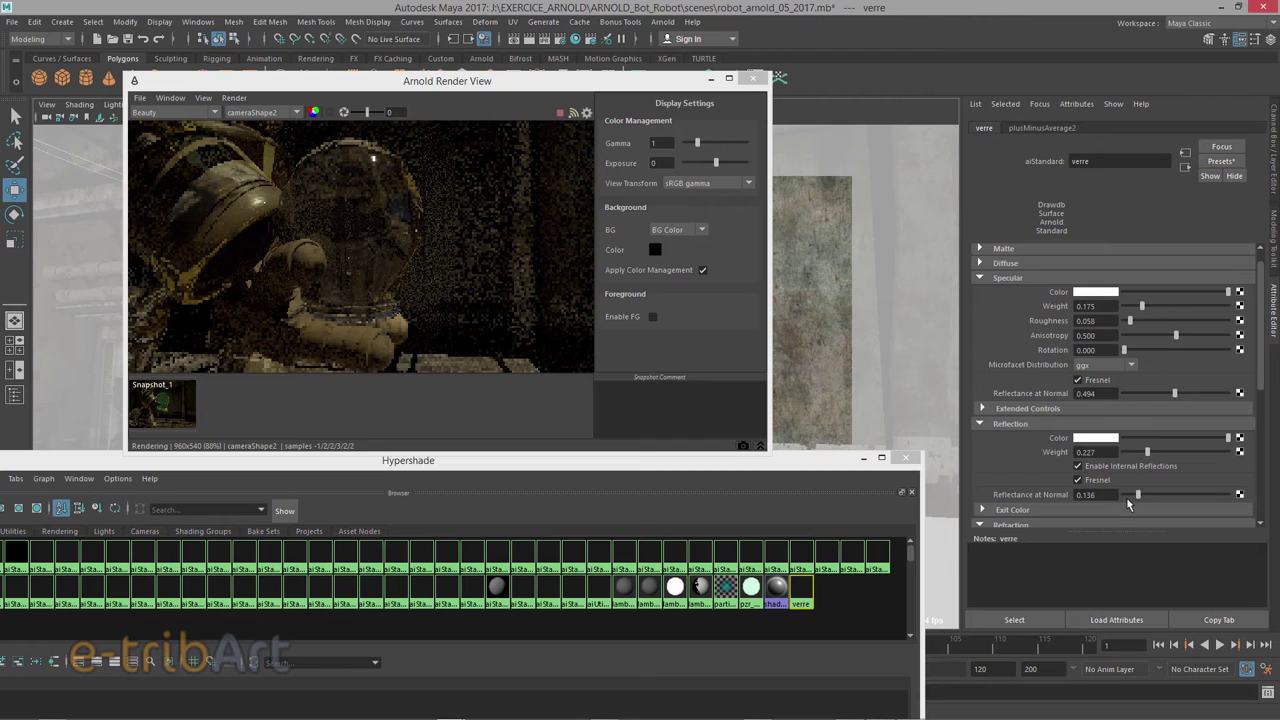
drag(1127, 497, 1131, 496)
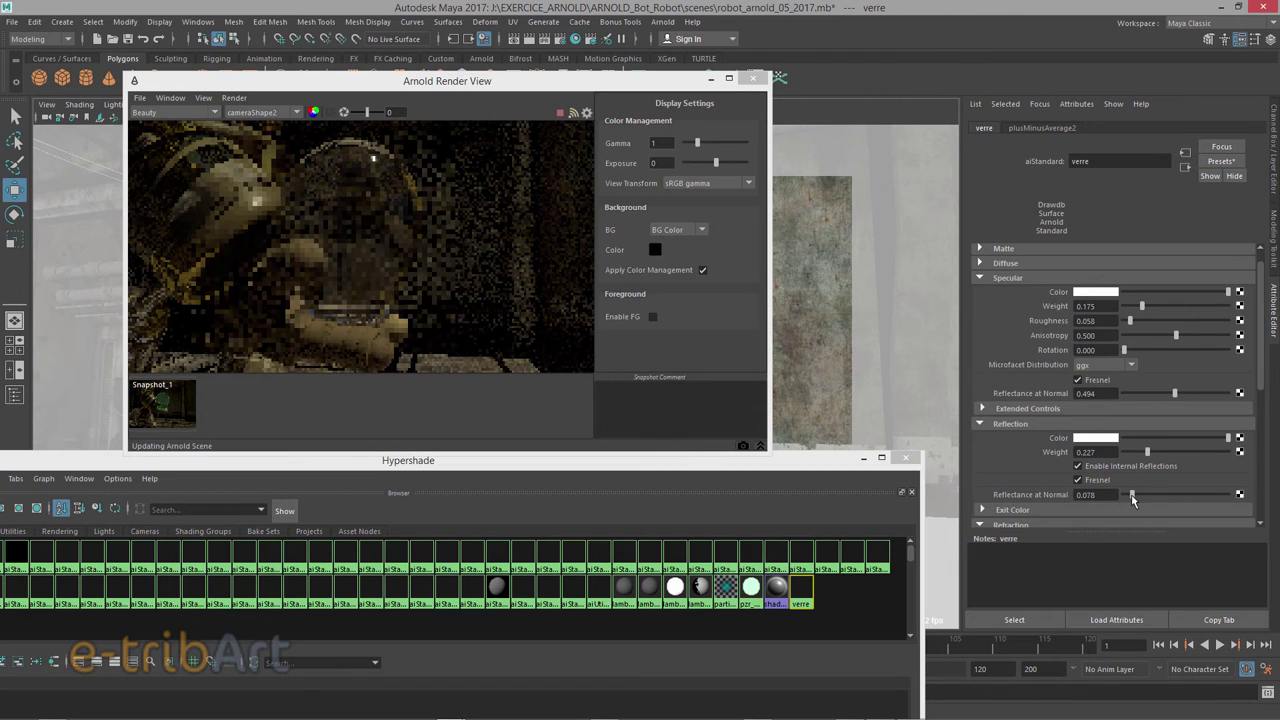
click(559, 466)
mouse_move(565, 470)
mouse_down()
mouse_move(607, 382)
mouse_move(600, 353)
mouse_up()
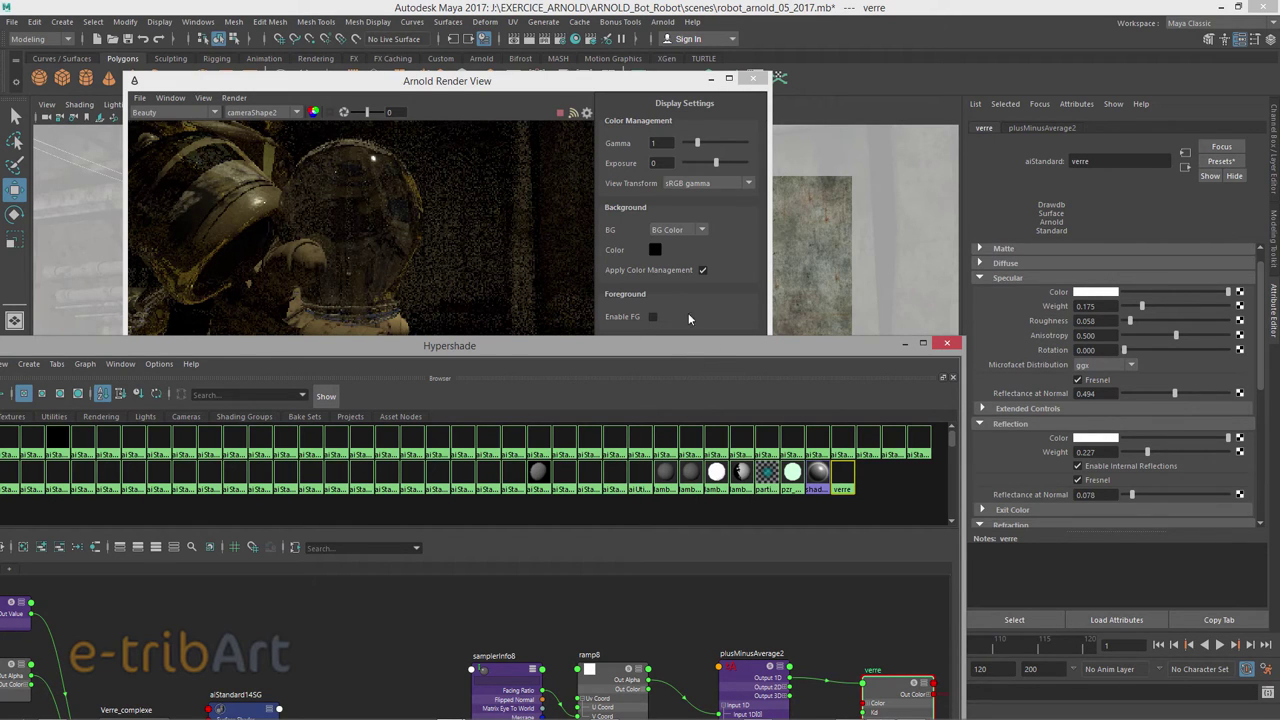
drag(693, 345, 740, 169)
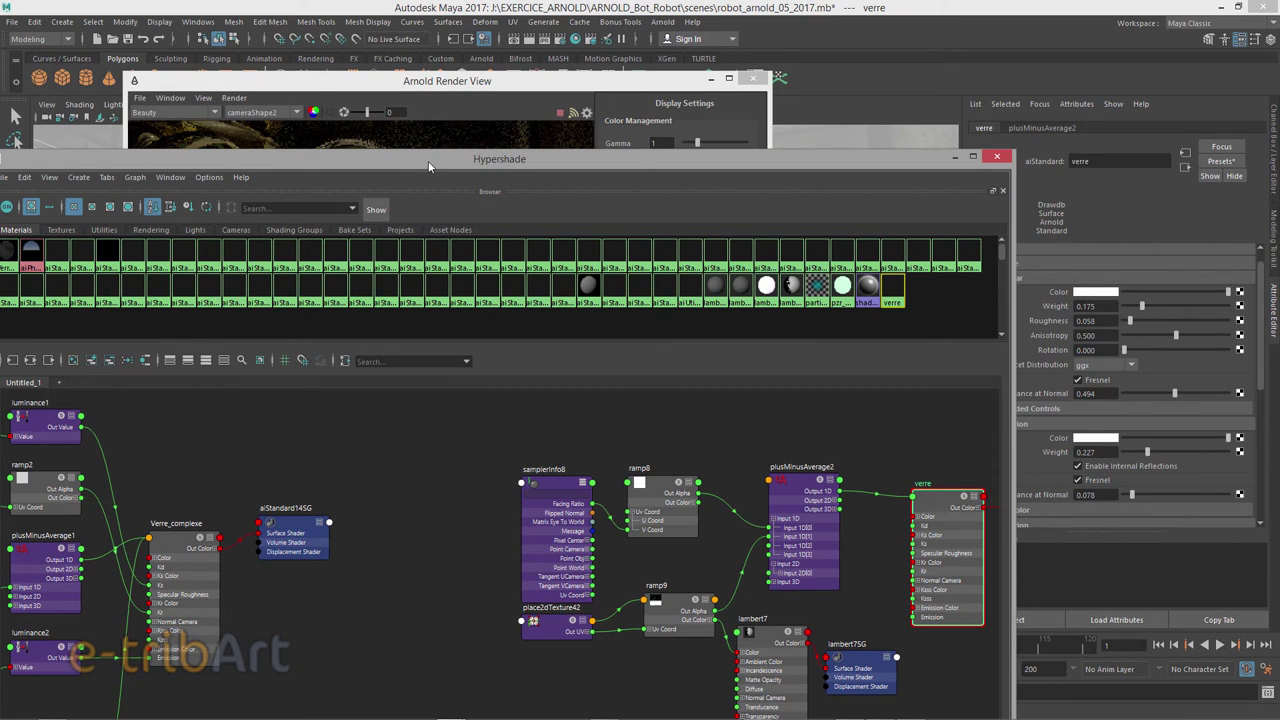
drag(429, 166, 447, 391)
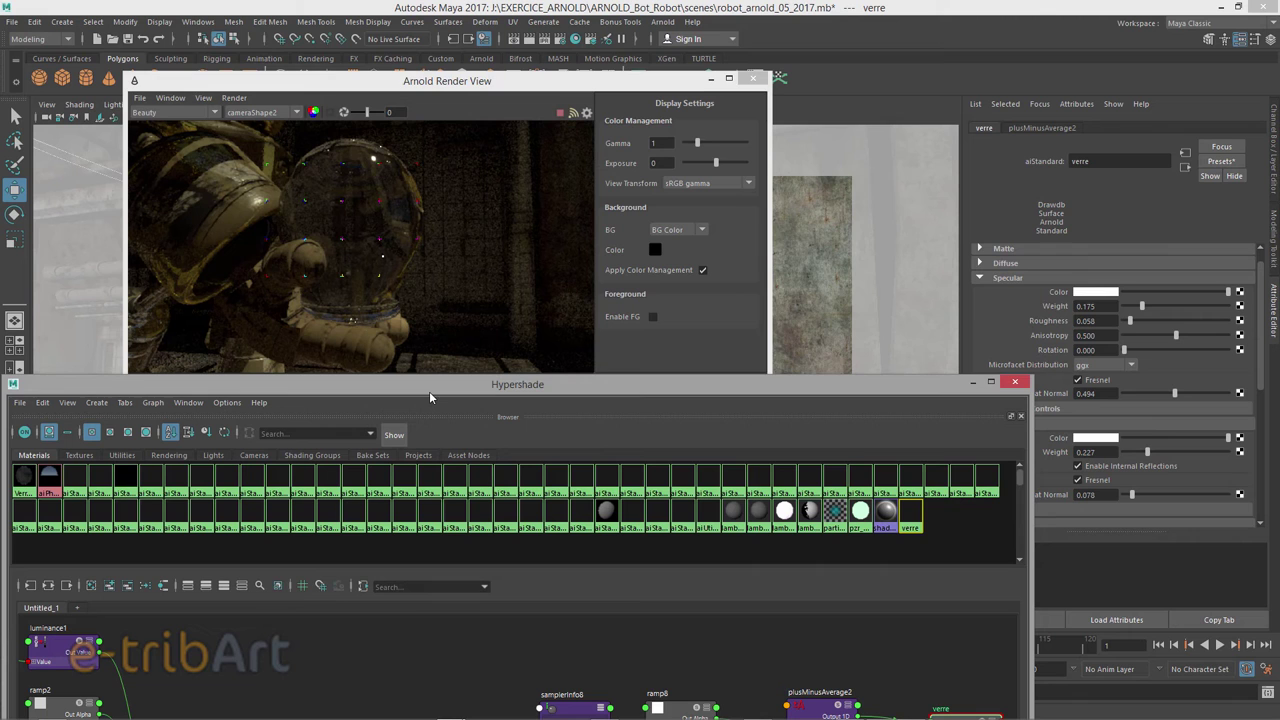
mouse_move(430, 391)
mouse_down()
mouse_move(325, 256)
mouse_move(326, 187)
mouse_up()
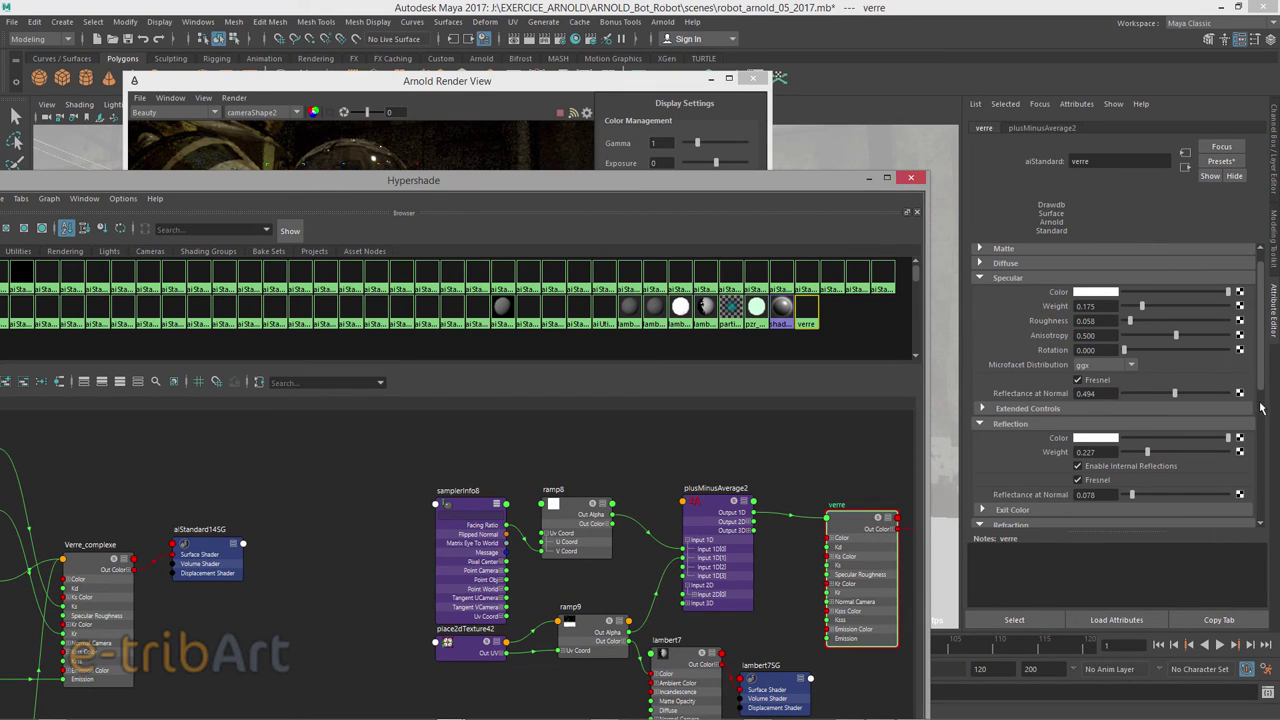
drag(1262, 392, 1258, 442)
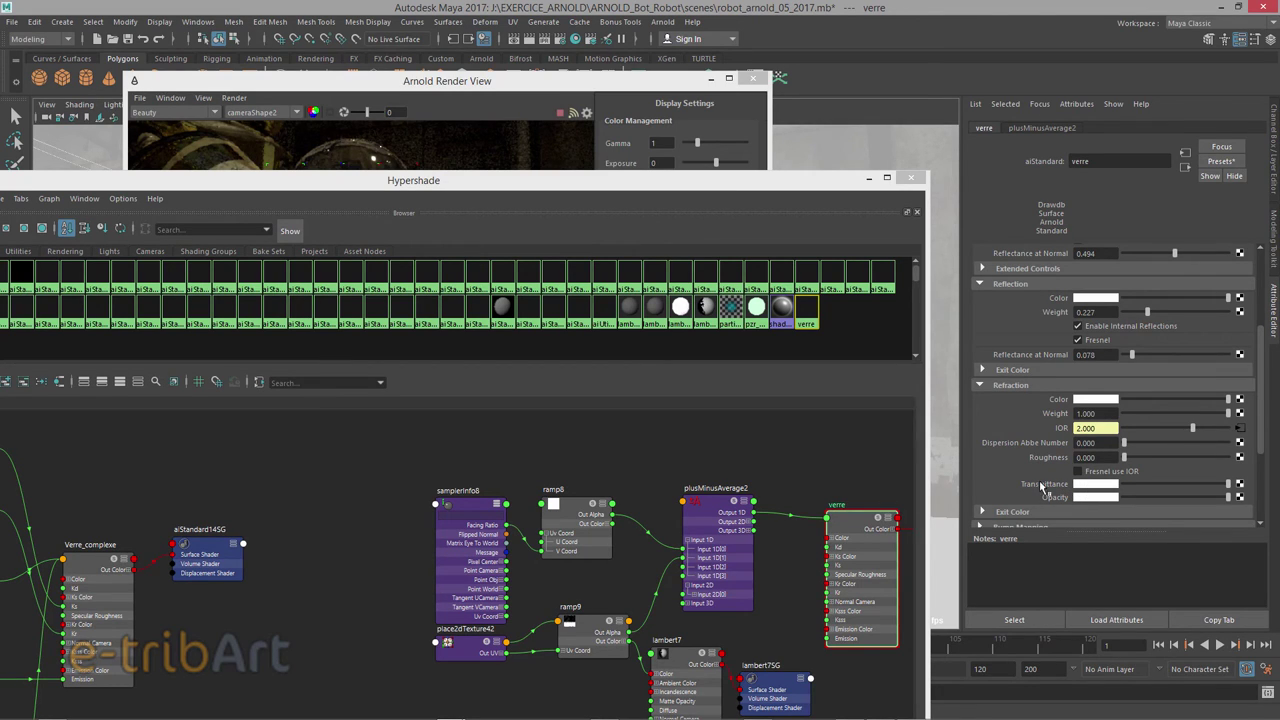
mouse_move(576, 184)
mouse_down()
mouse_move(587, 268)
mouse_move(719, 87)
mouse_up()
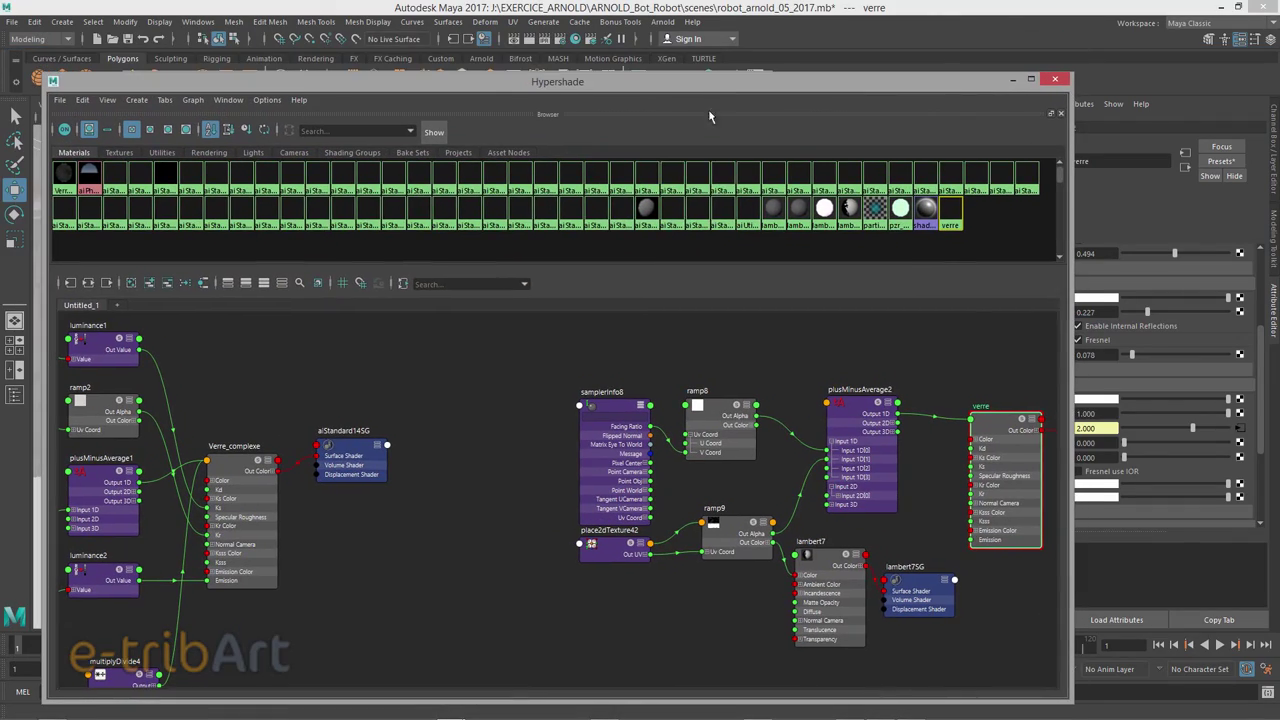
Collapse verre to its IOR and Transmittance inputs and samplerInfo9 to its header.
mouse_move(366, 568)
alt+middle_down()
mouse_move(500, 506)
mouse_move(523, 511)
mouse_move(488, 504)
mouse_move(663, 497)
mouse_move(709, 477)
mouse_move(687, 506)
alt+middle_up()
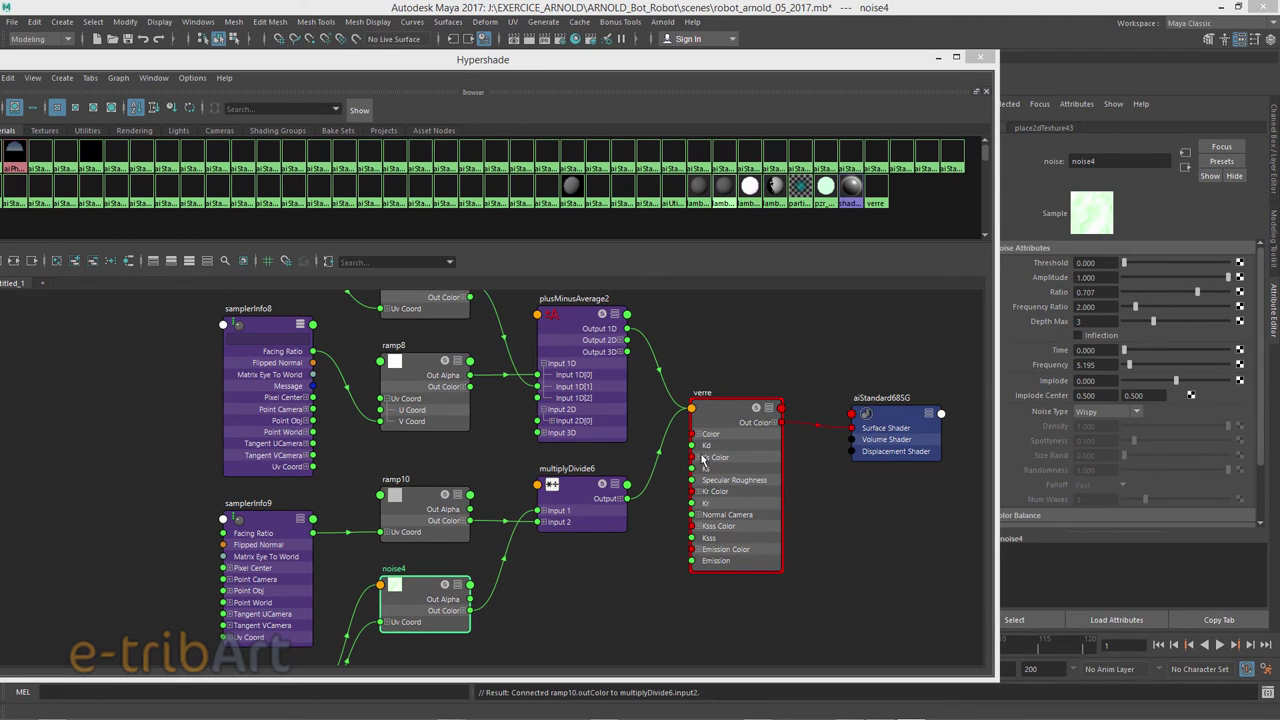
click(769, 408)
click(769, 408)
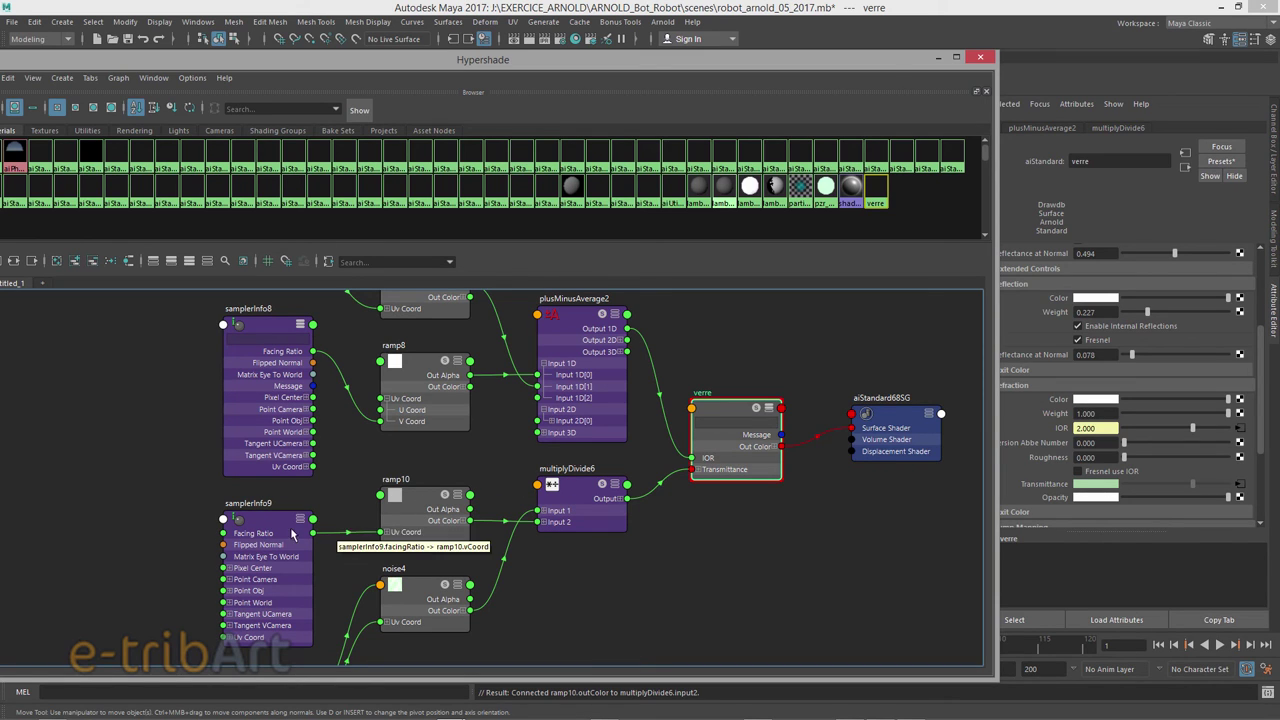
drag(281, 533, 277, 516)
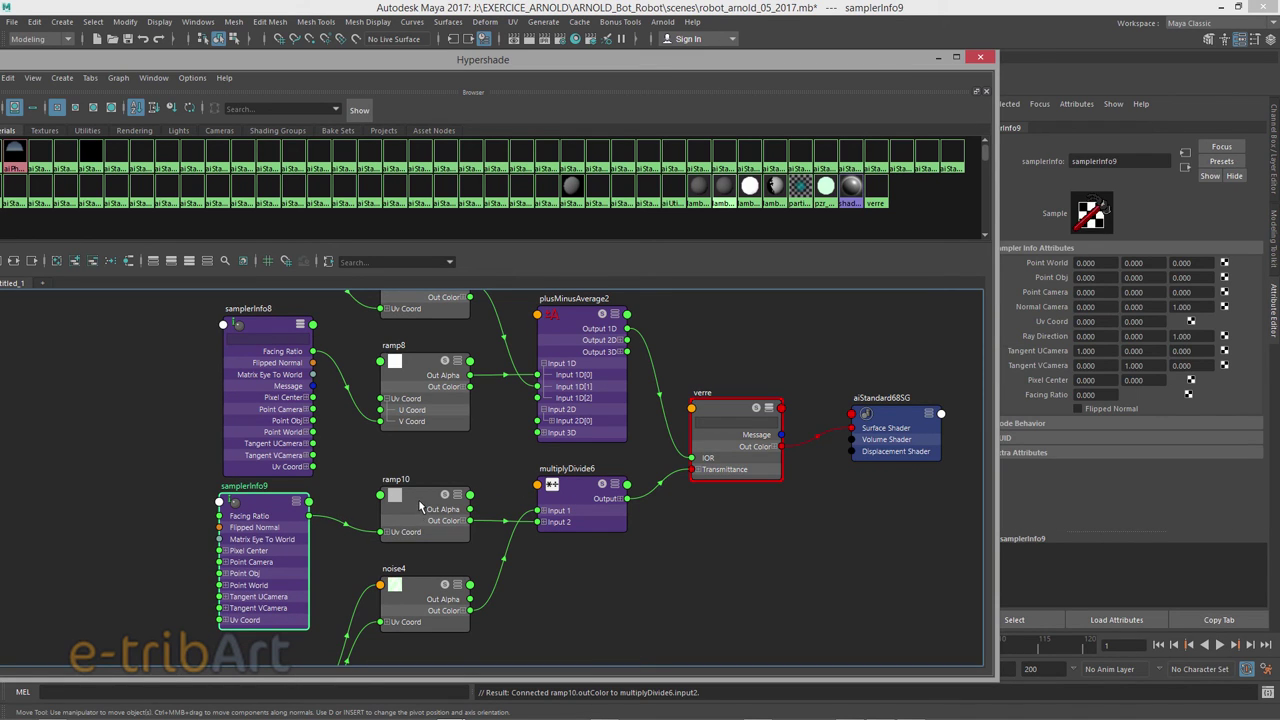
click(296, 502)
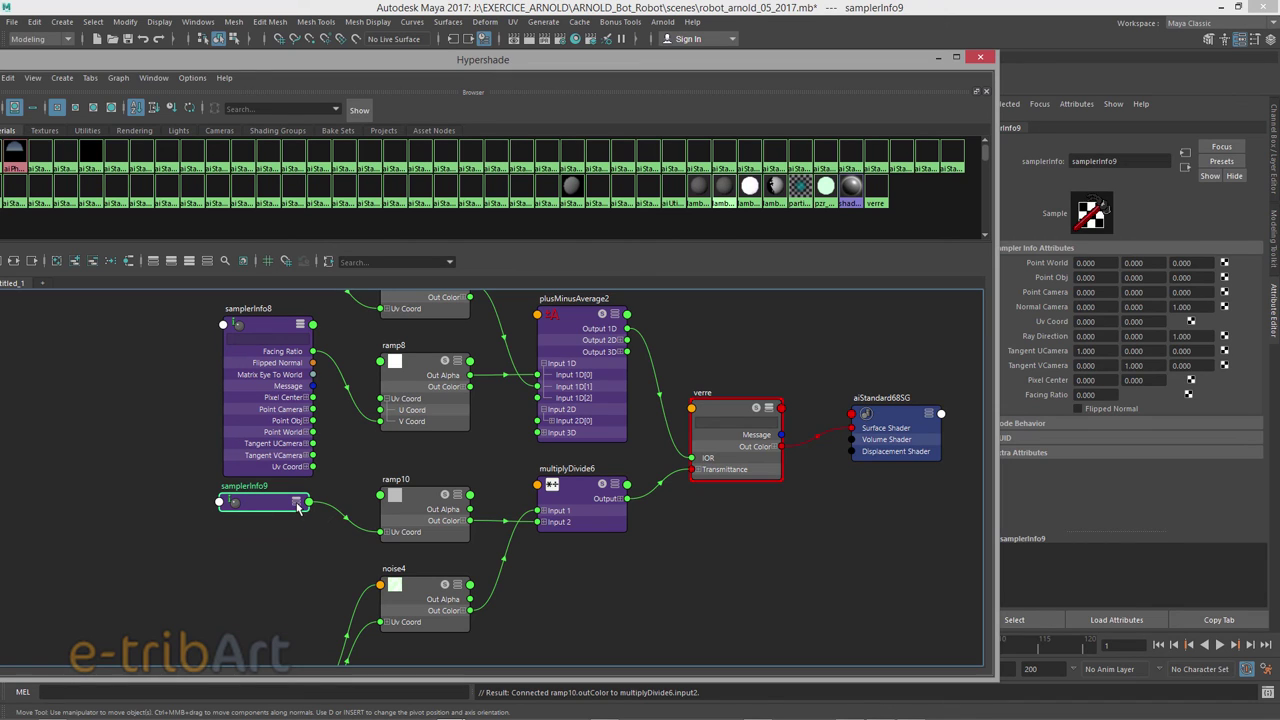
click(407, 502)
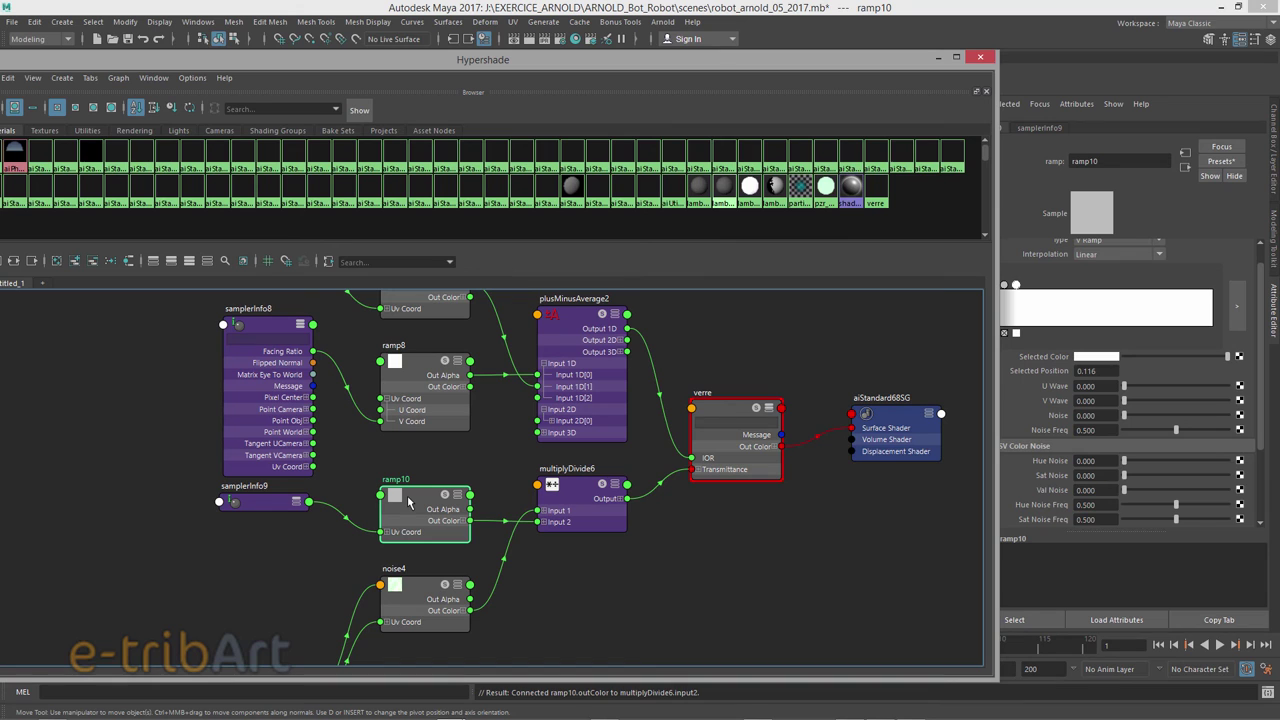
Align ramp10 and noise4 in the graph and move the shading window aside.
drag(907, 64, 817, 70)
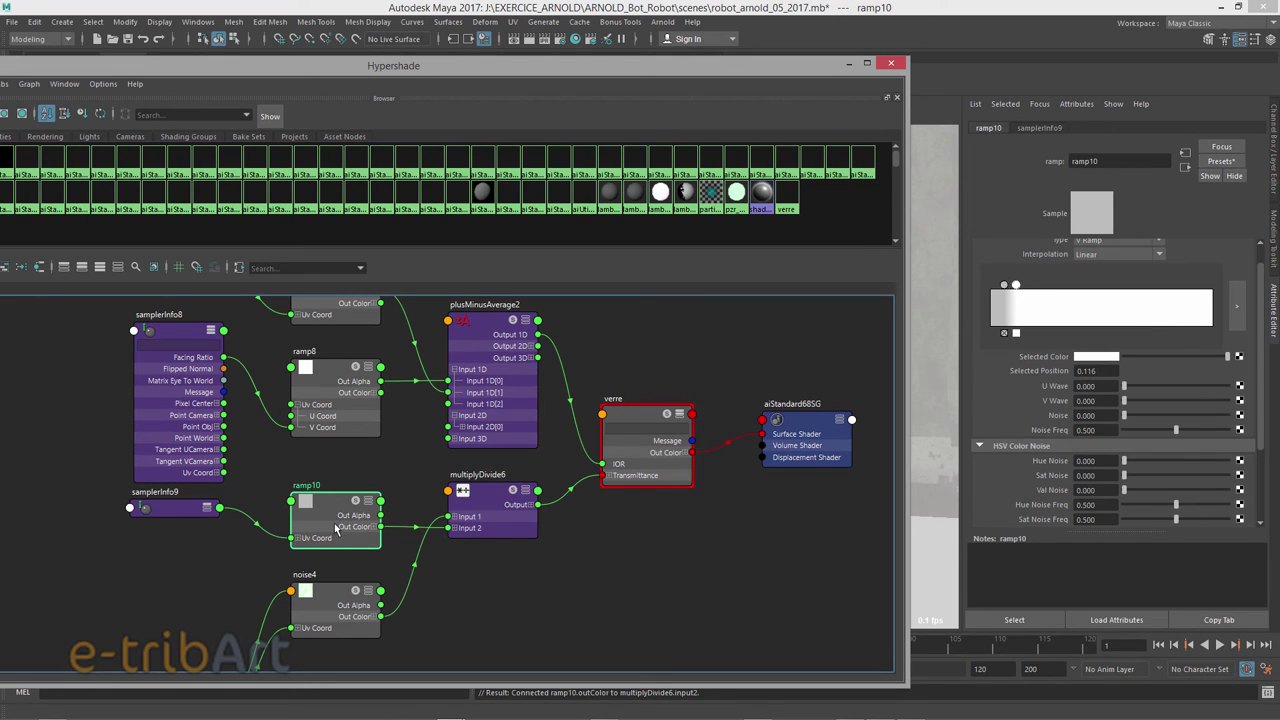
drag(333, 514, 337, 507)
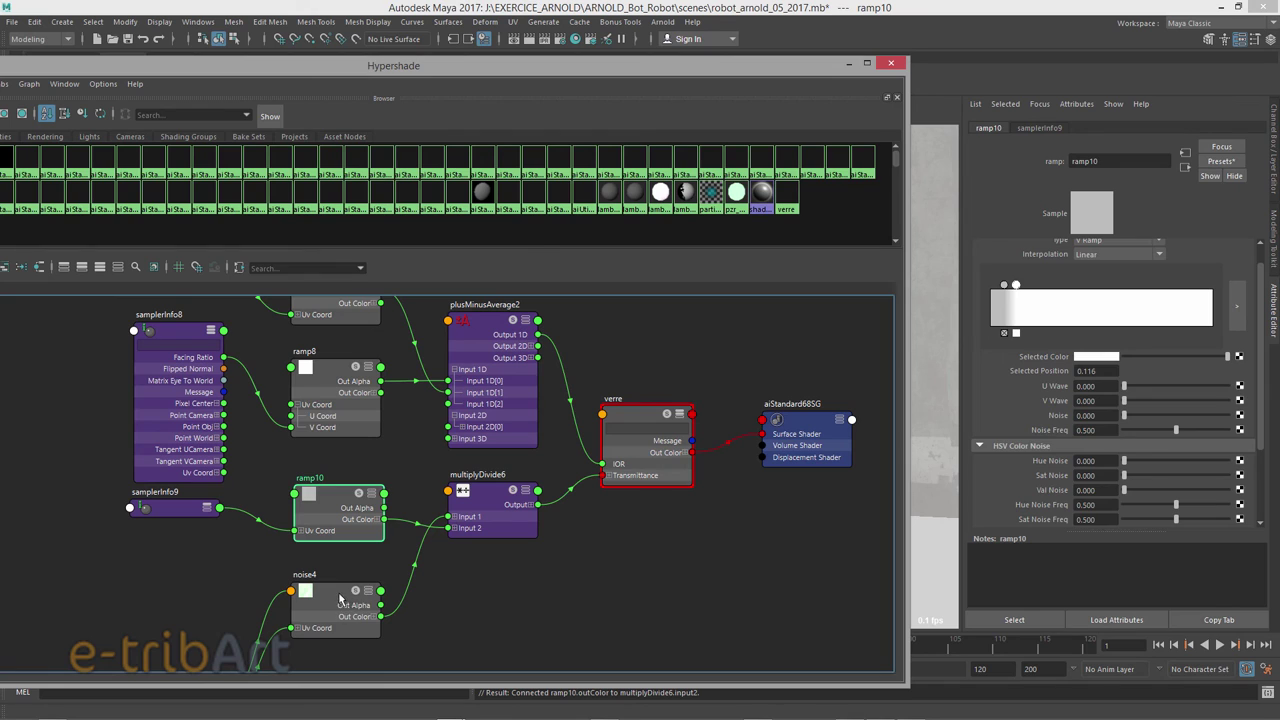
drag(342, 595, 342, 582)
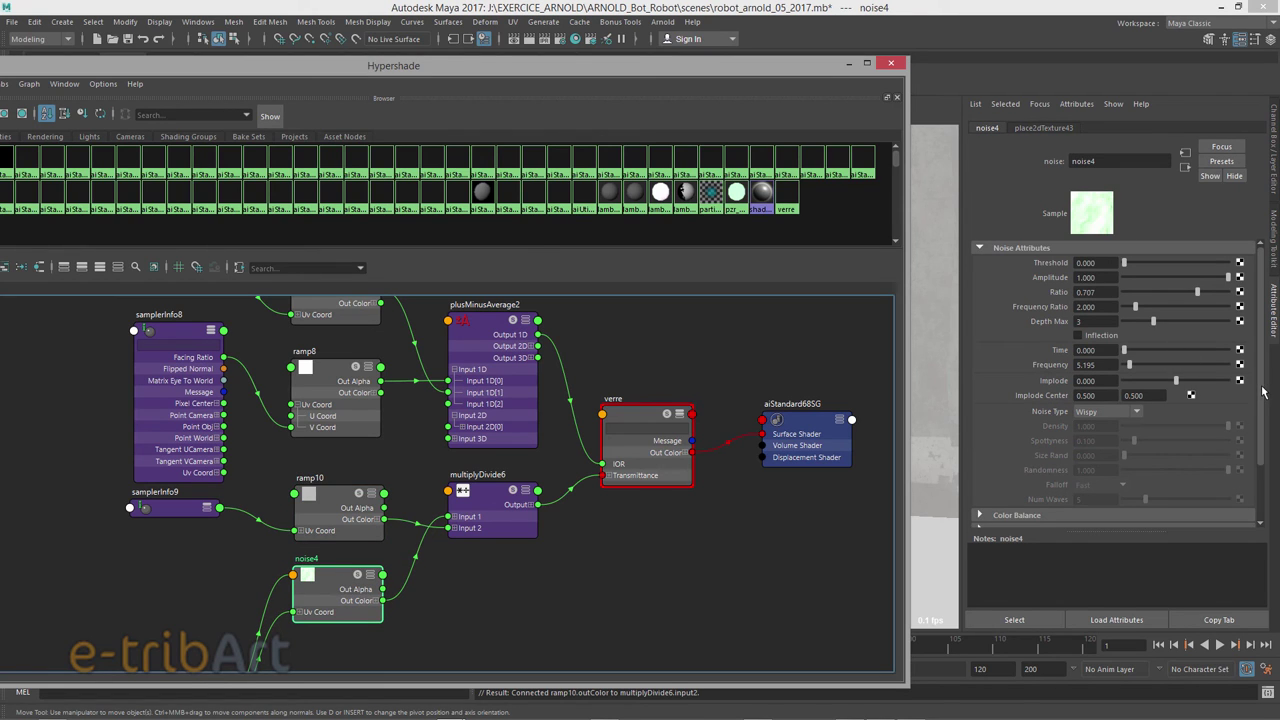
drag(1262, 393, 1260, 466)
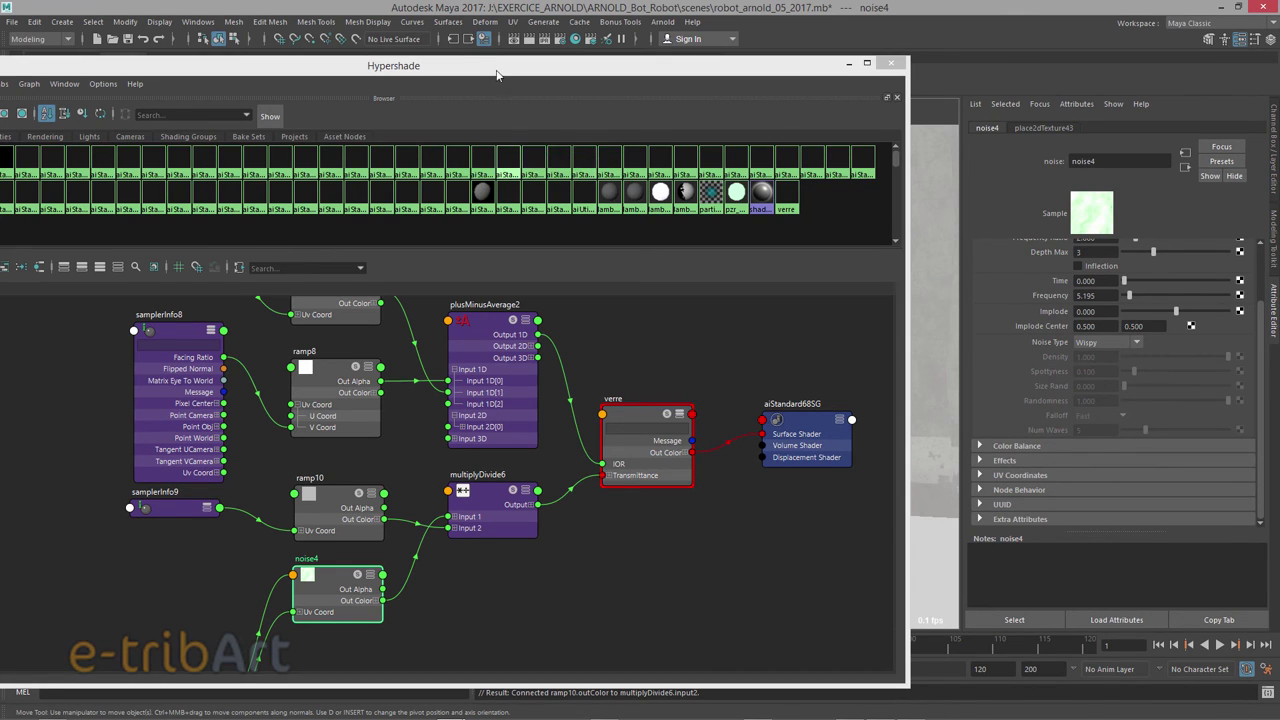
mouse_move(496, 66)
mouse_down()
mouse_move(1055, 41)
mouse_move(1026, 39)
mouse_up()
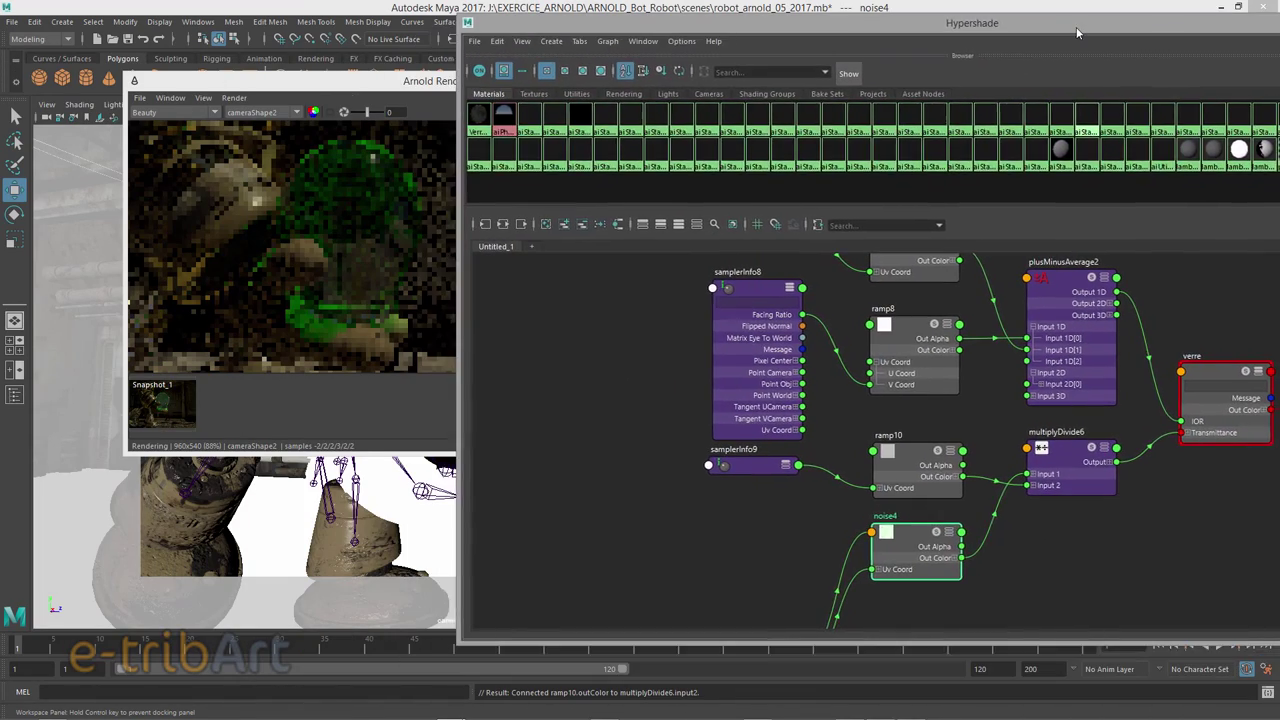
Zoom the node graph and switch nodes to full attribute display with the 3 key.
scroll(756, 270, down, 1)
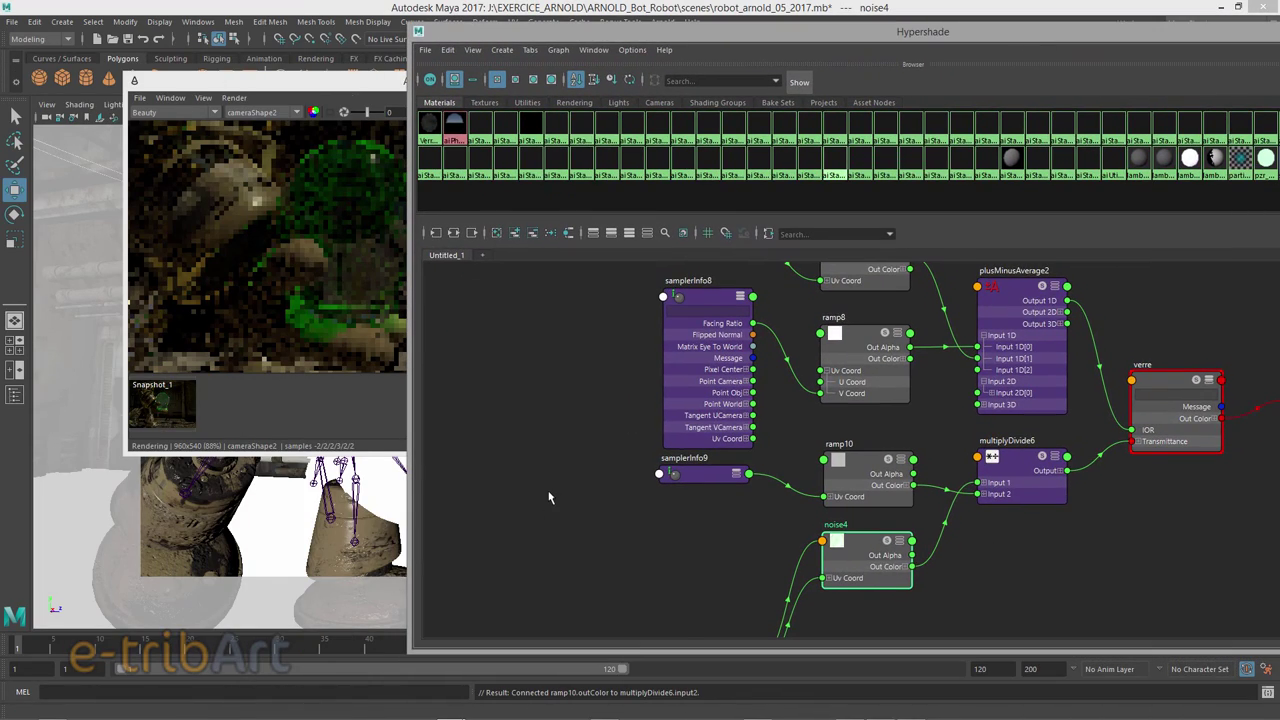
scroll(549, 490, down, 2)
scroll(598, 438, up, 2)
scroll(598, 438, up, 1)
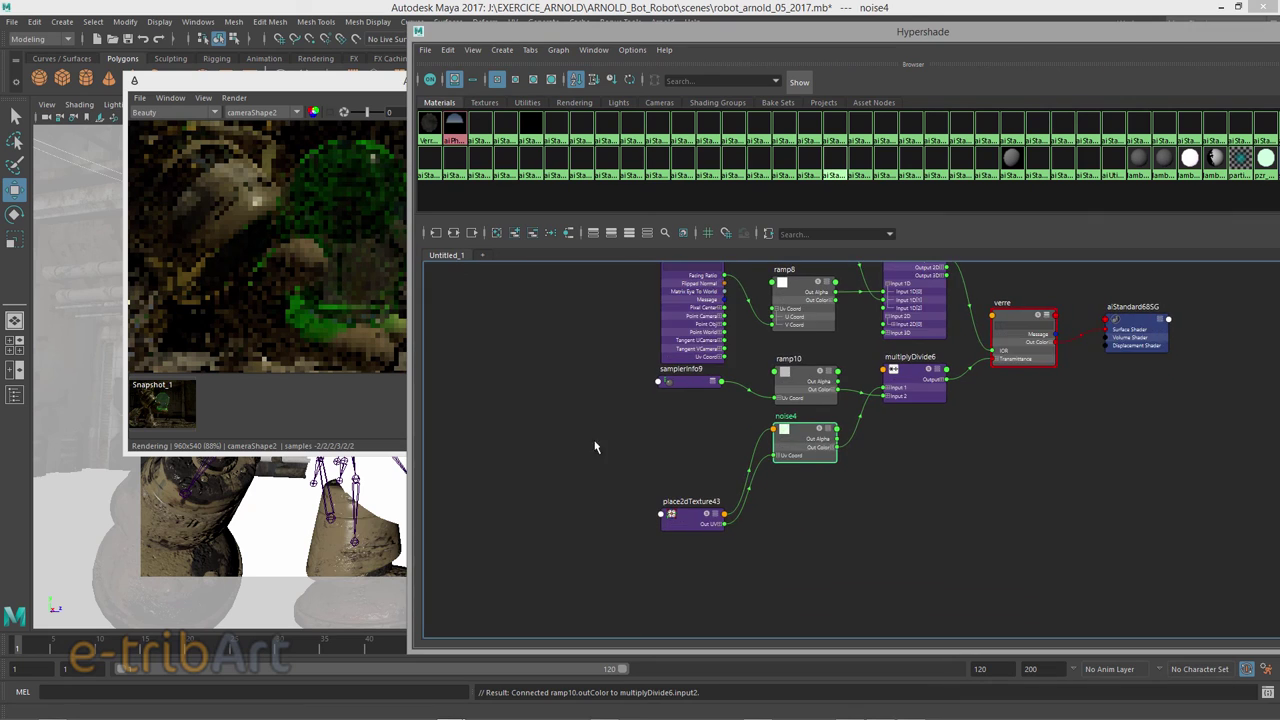
scroll(596, 460, down, 2)
scroll(591, 478, up, 2)
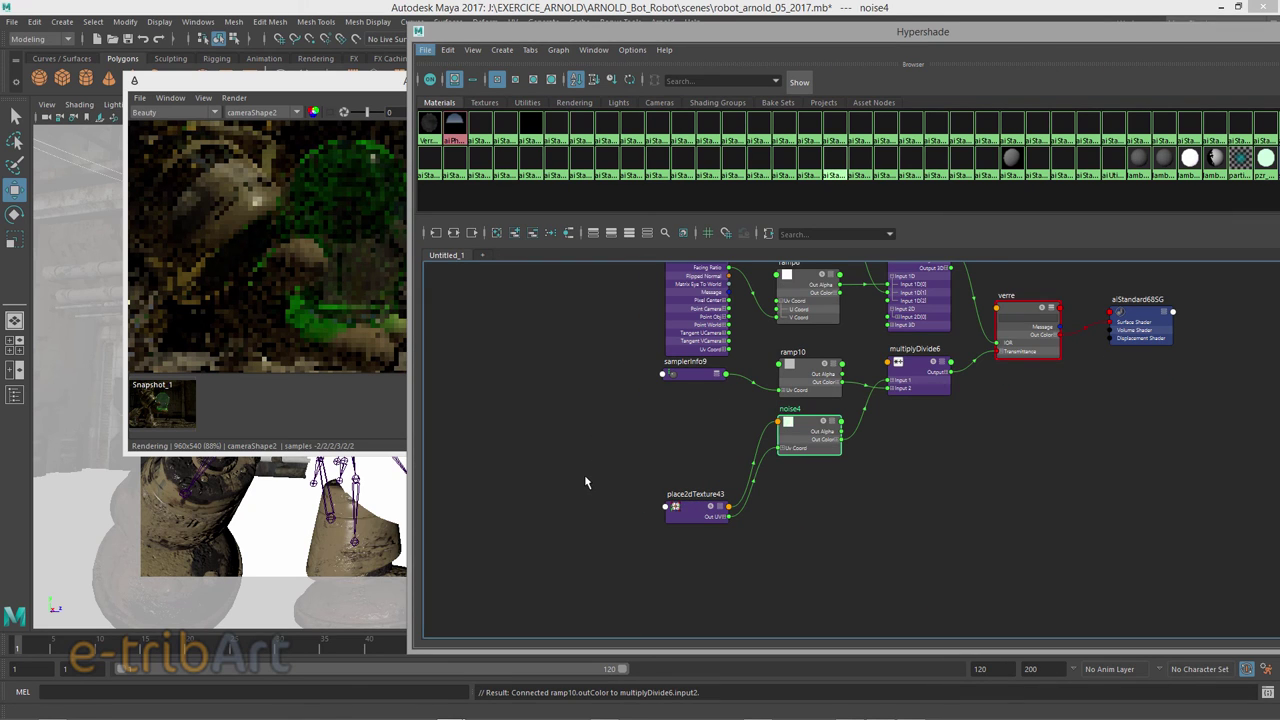
scroll(786, 502, down, 1)
key(3)
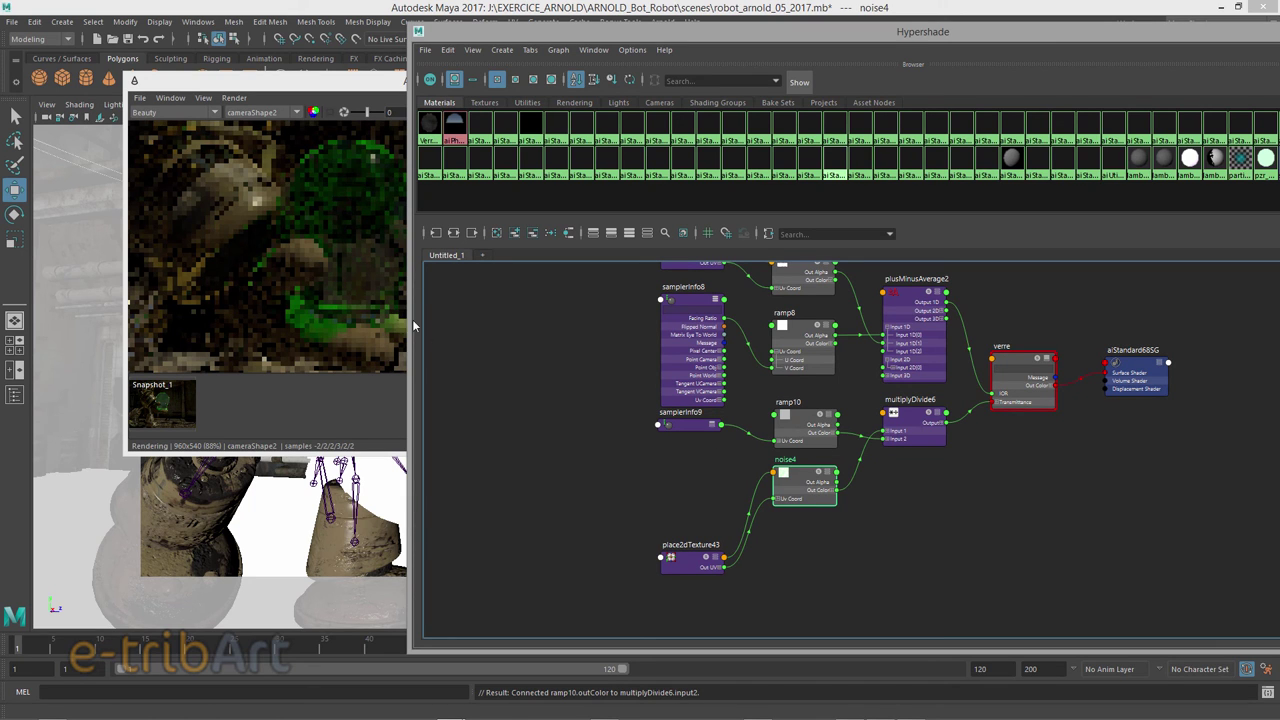
Undock and lower the node editor, then bring the Arnold flask render forward.
mouse_move(916, 40)
mouse_down()
mouse_move(401, 154)
mouse_move(433, 107)
mouse_up()
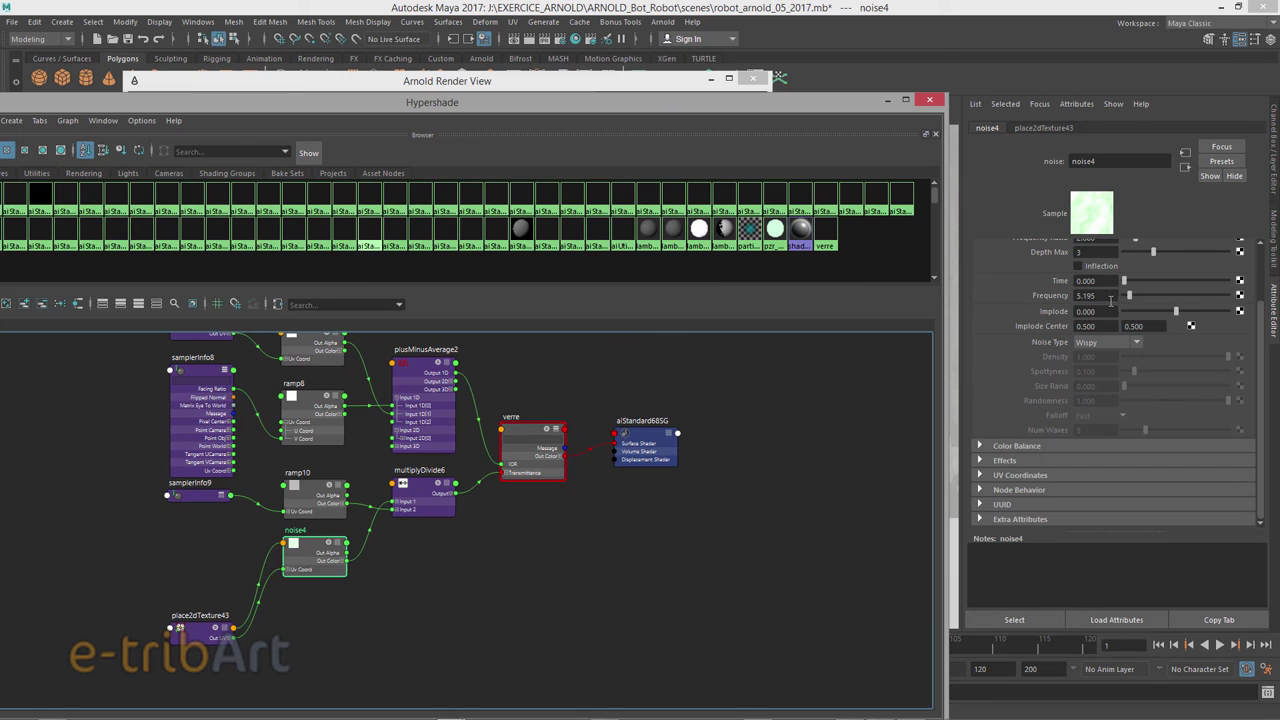
drag(522, 111, 526, 155)
click(517, 88)
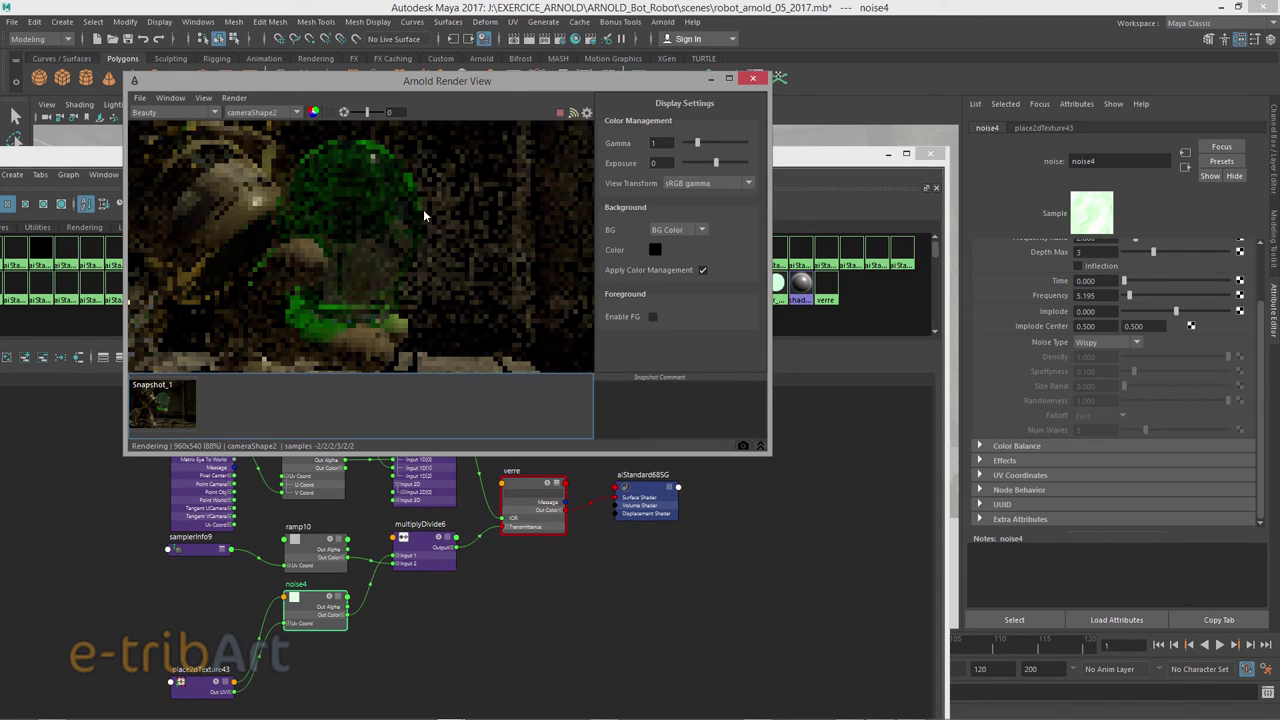
Close and reopen the Arnold Render View, then enlarge it to see the flask.
drag(496, 87, 532, 90)
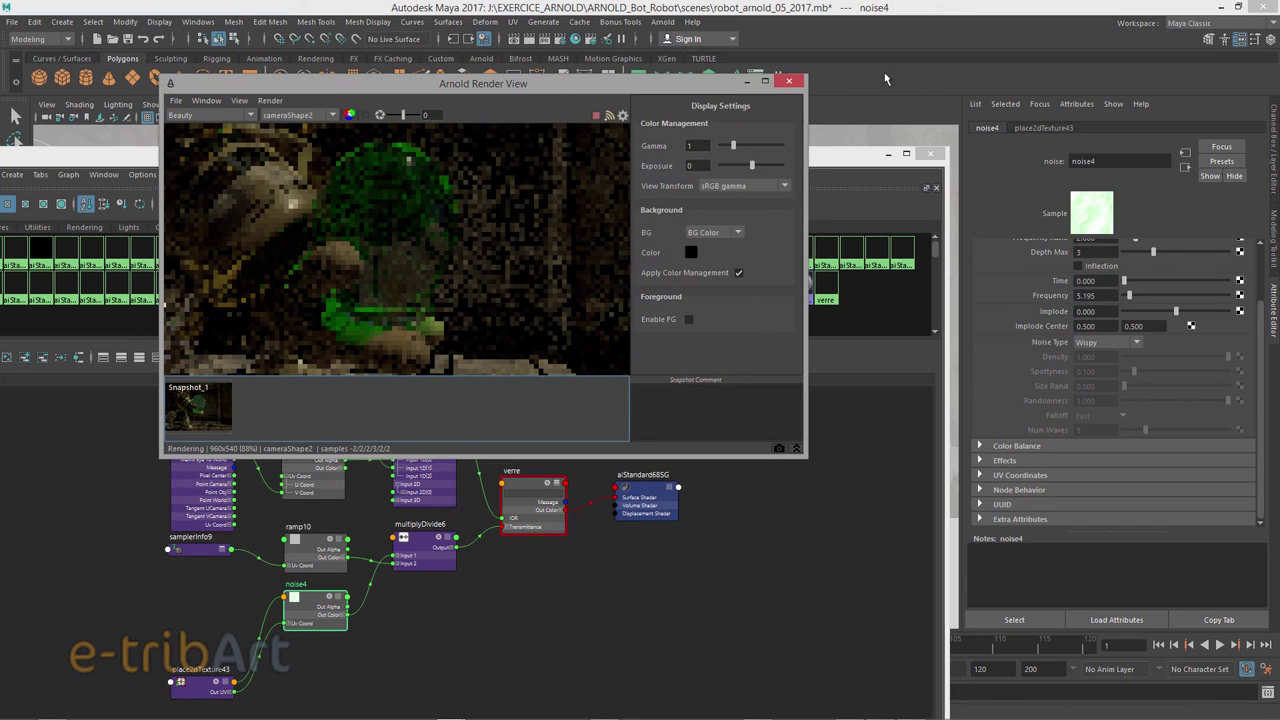
click(789, 81)
click(641, 27)
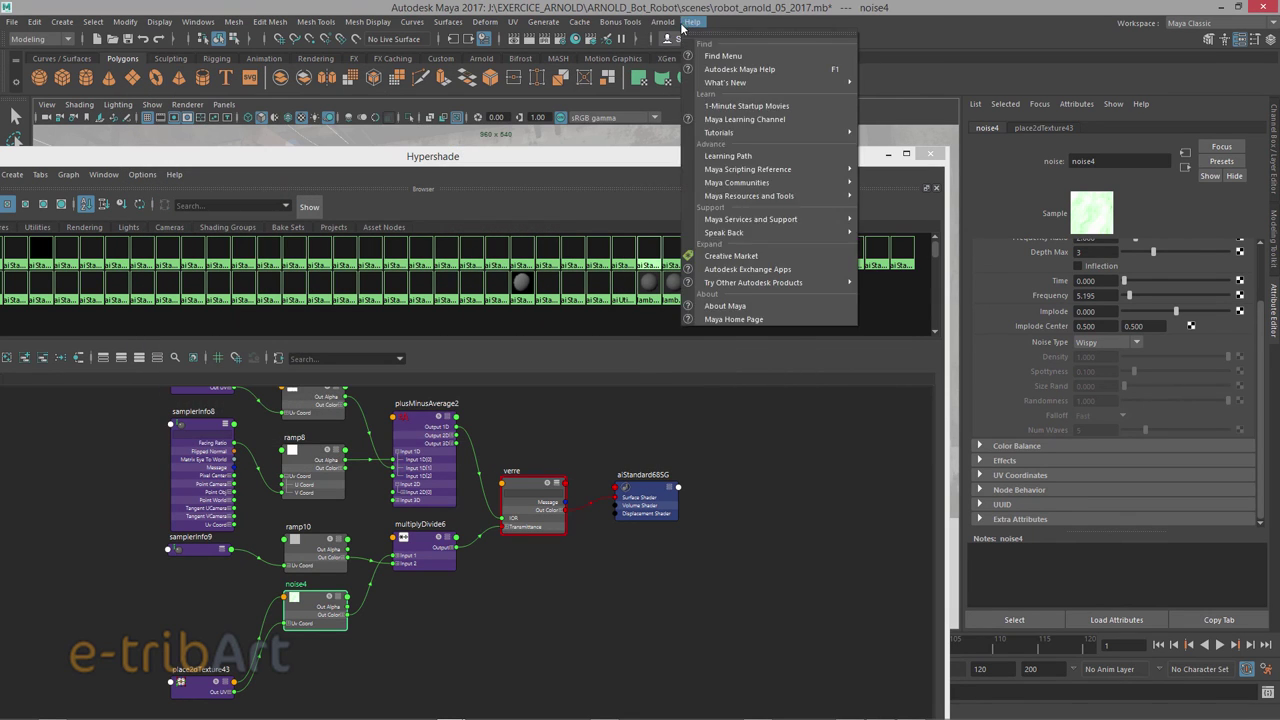
click(675, 55)
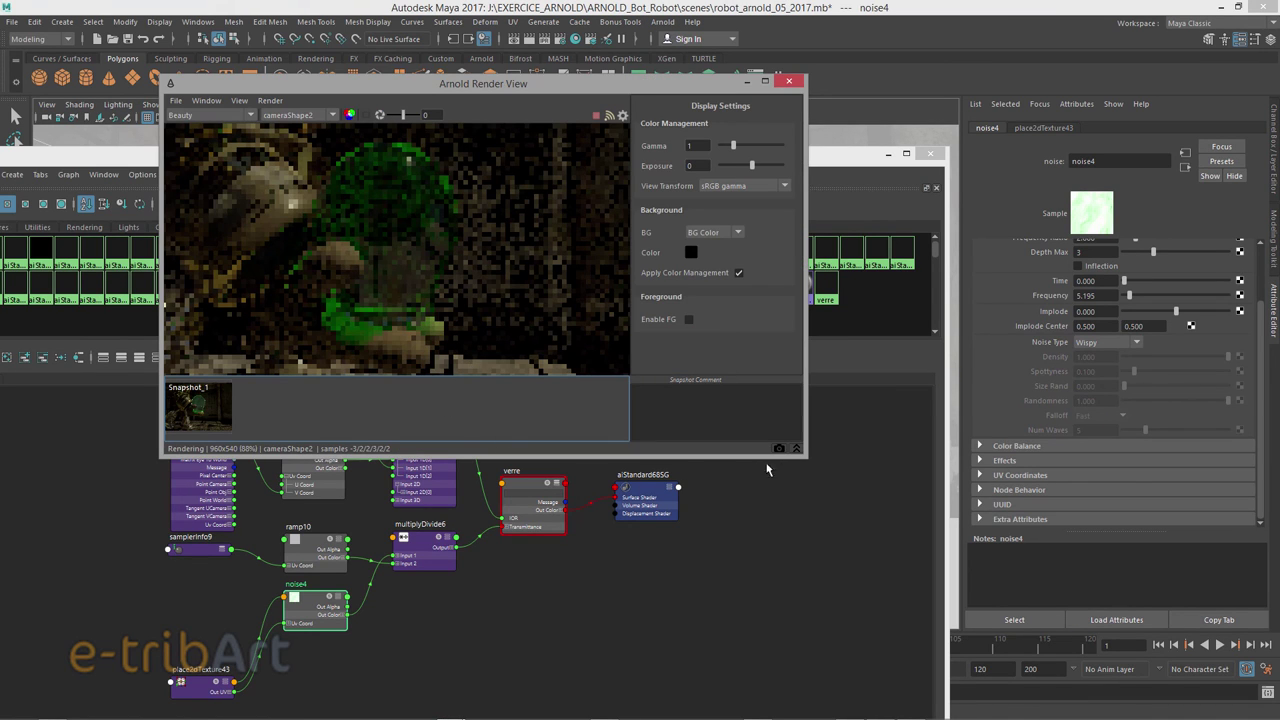
drag(805, 453, 862, 522)
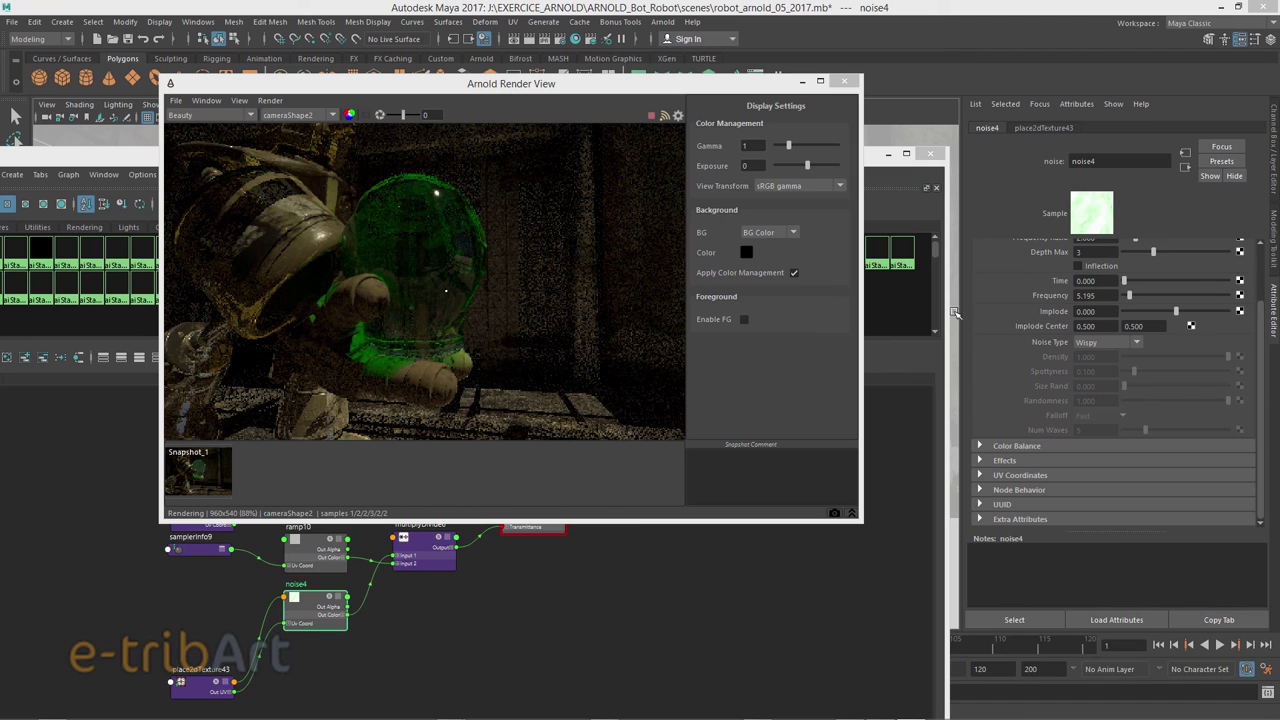
Expand noise4's Color Balance and raise its Color Offset slightly.
scroll(1259, 281, up, 3)
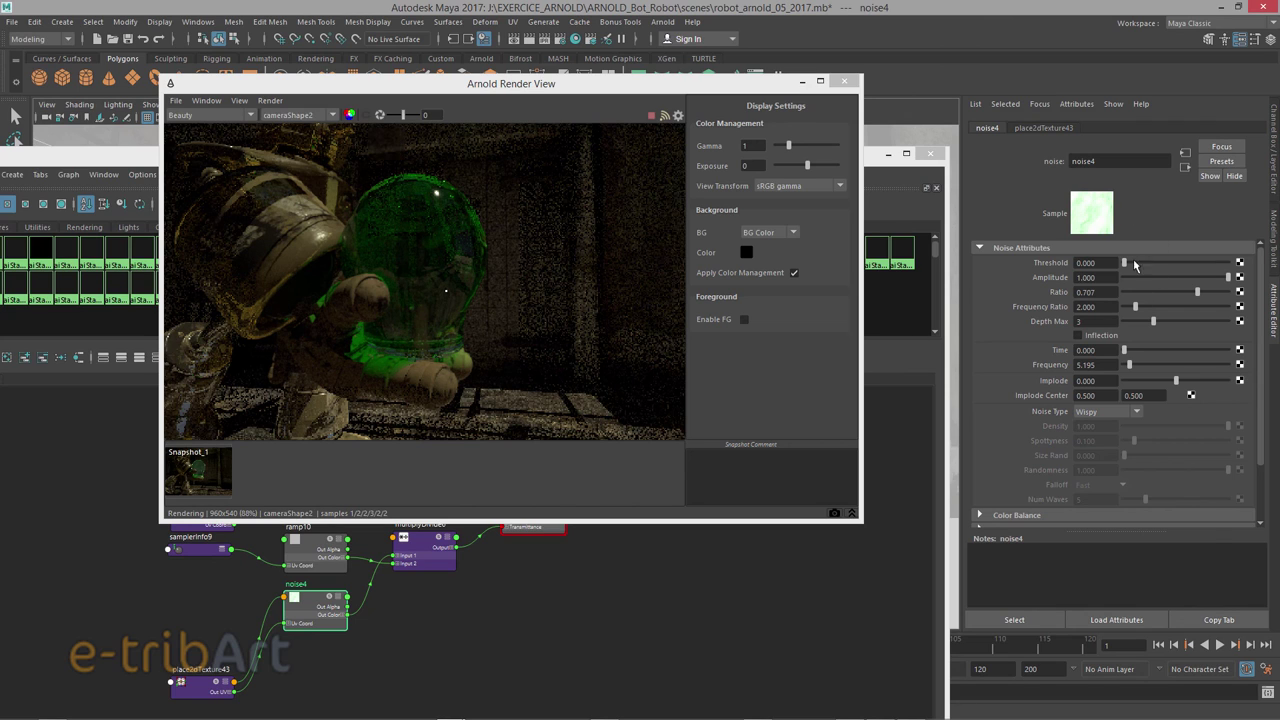
scroll(1265, 401, down, 1)
click(1017, 490)
scroll(1265, 450, down, 1)
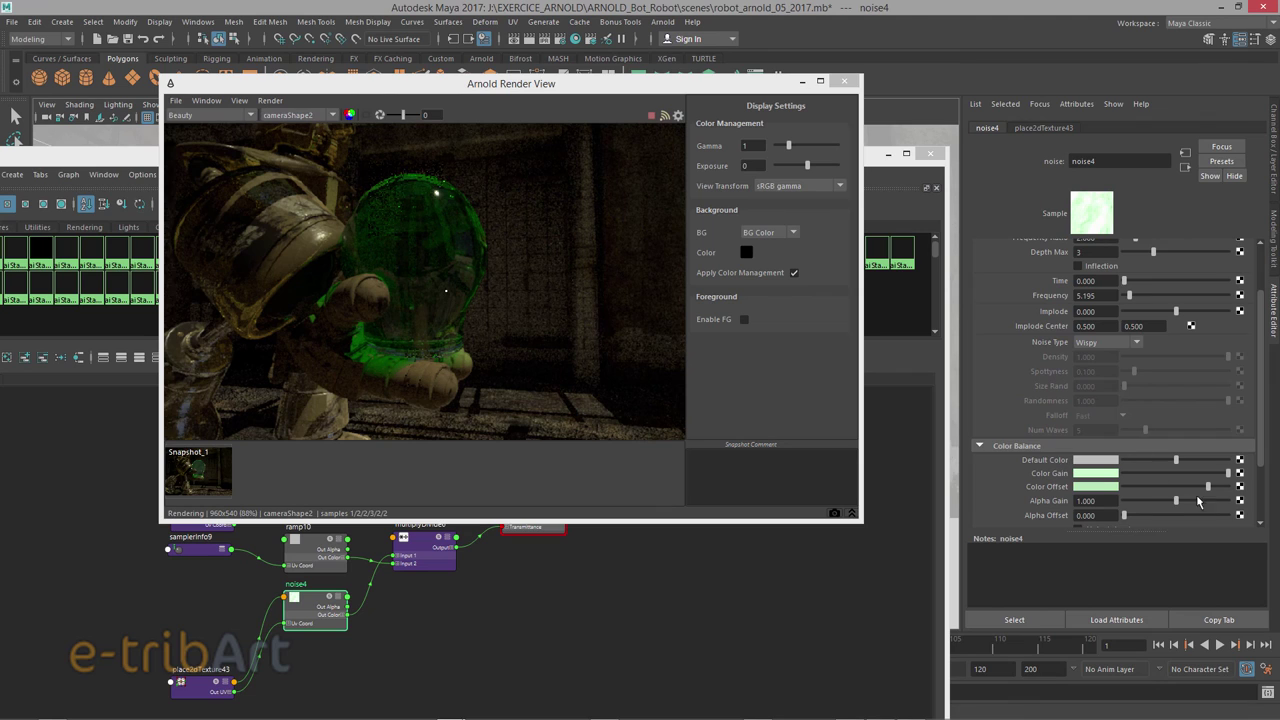
drag(1208, 488, 1219, 490)
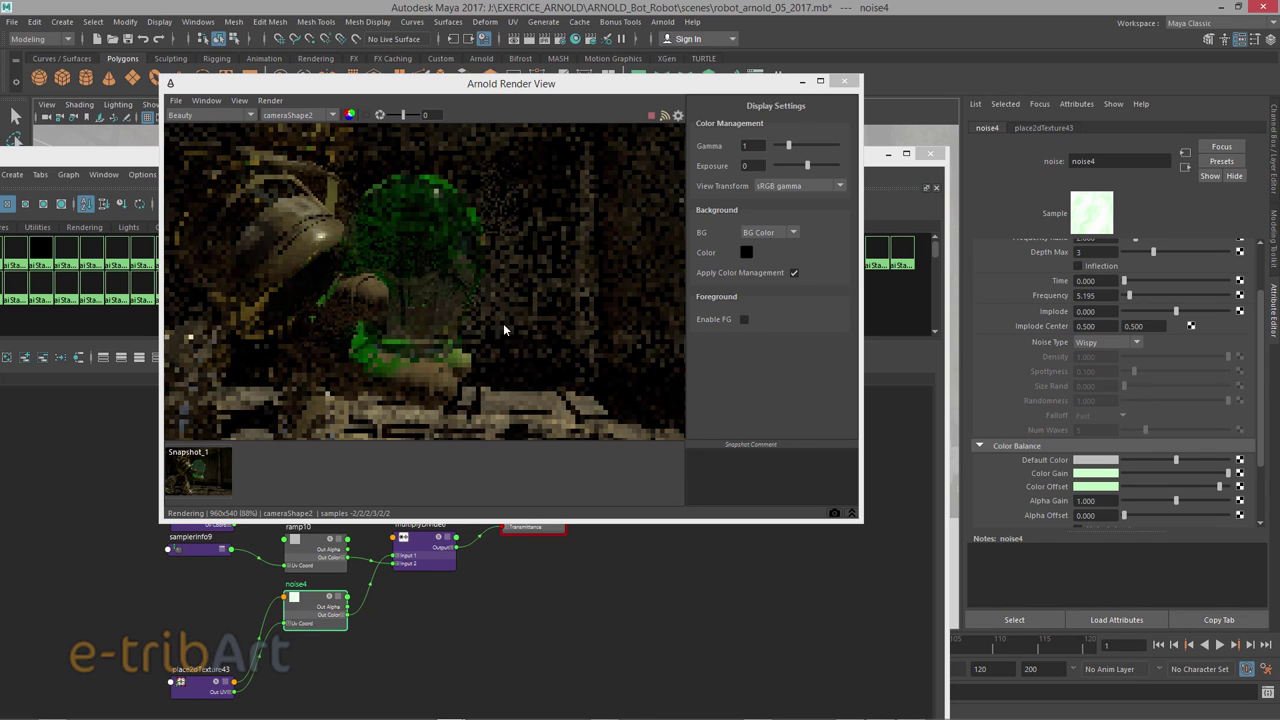
Lower noise4's Color Gain and Color Offset saturation to about 0.2, and reduce Color Gain slightly.
click(1100, 473)
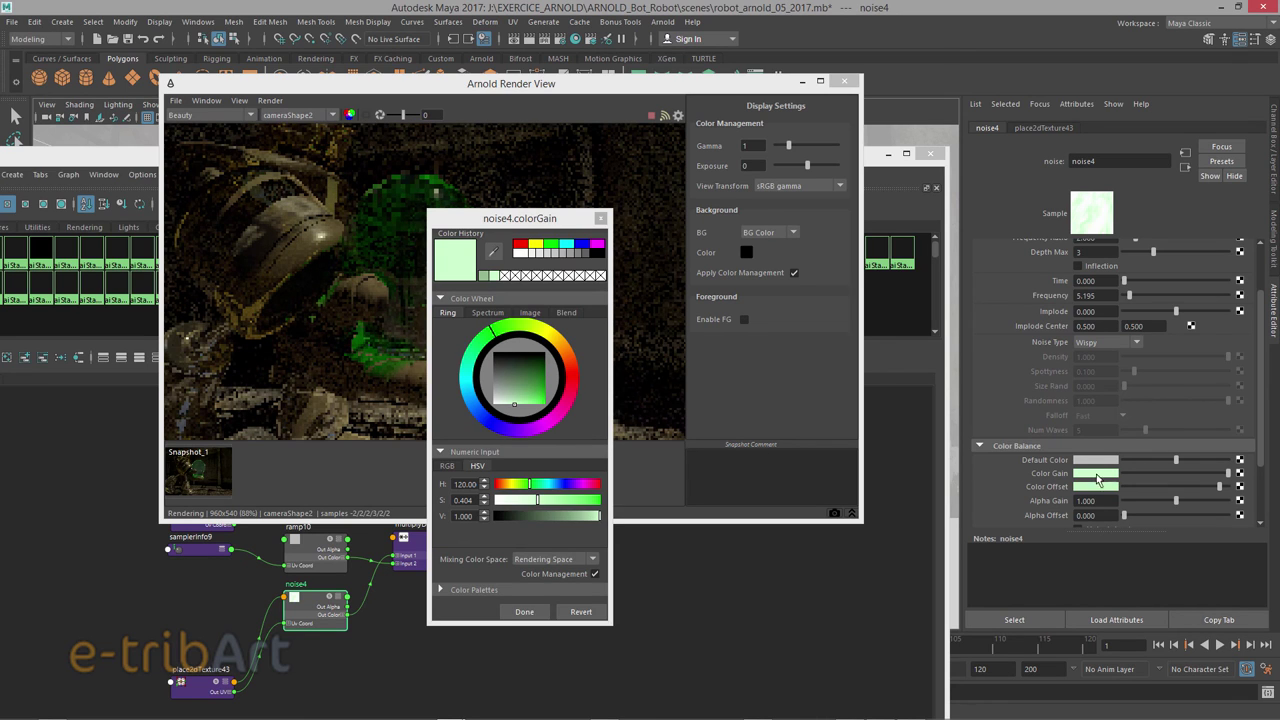
drag(526, 501, 511, 503)
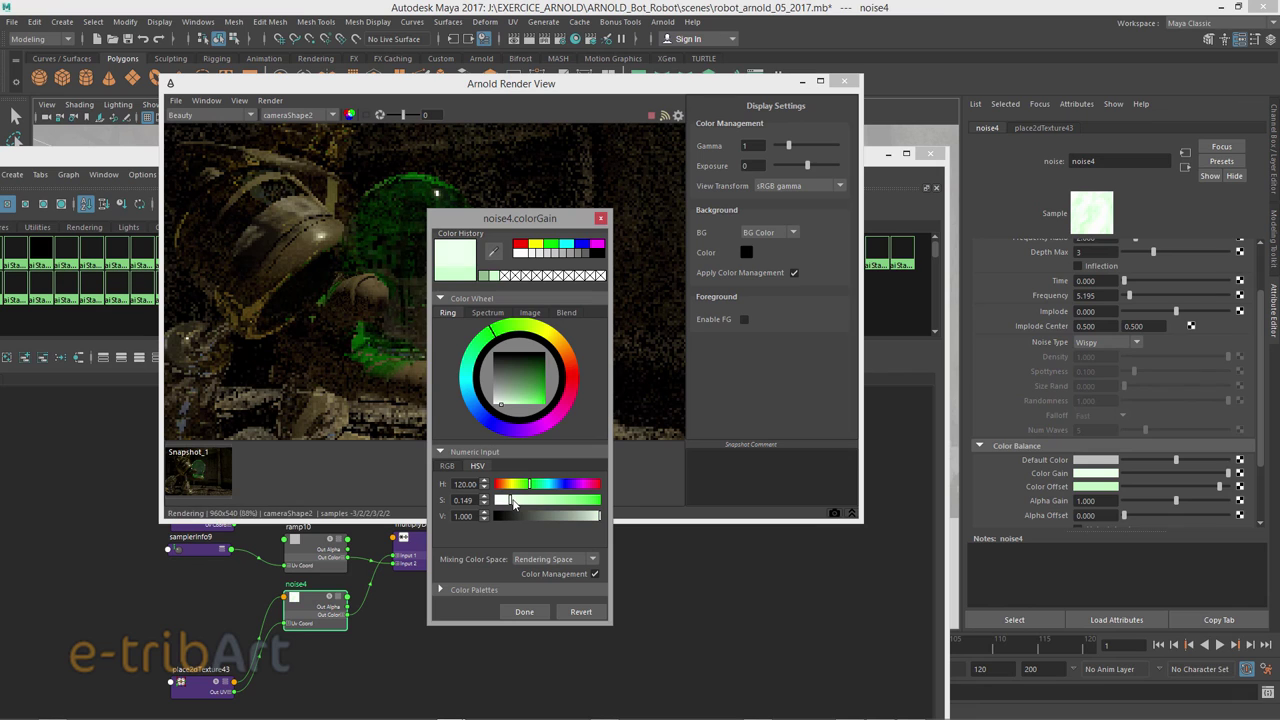
click(600, 219)
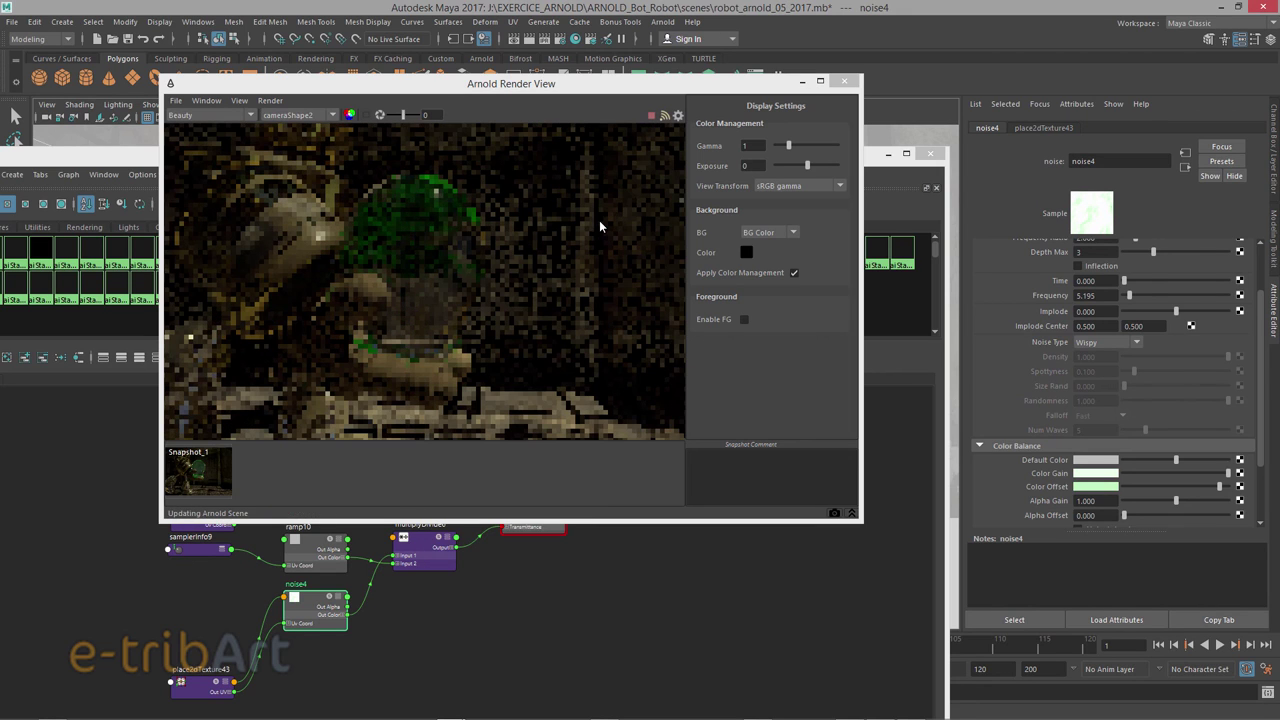
click(1098, 486)
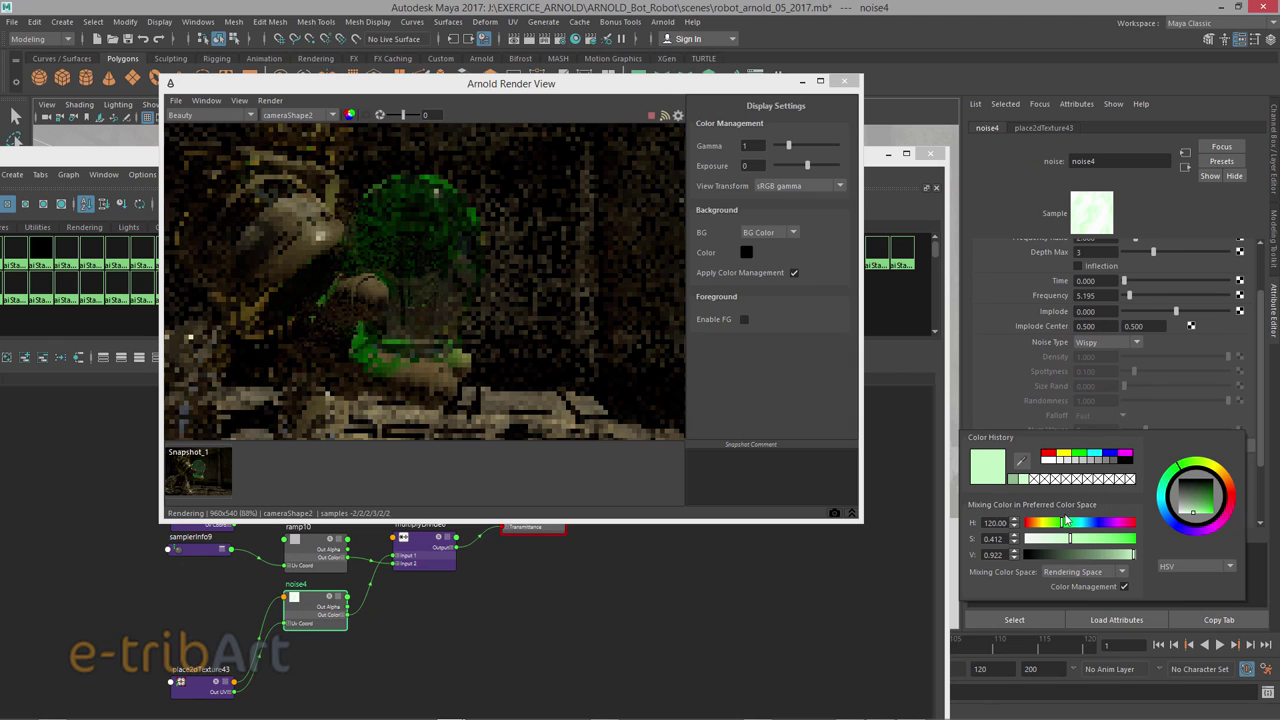
drag(1070, 539, 1051, 543)
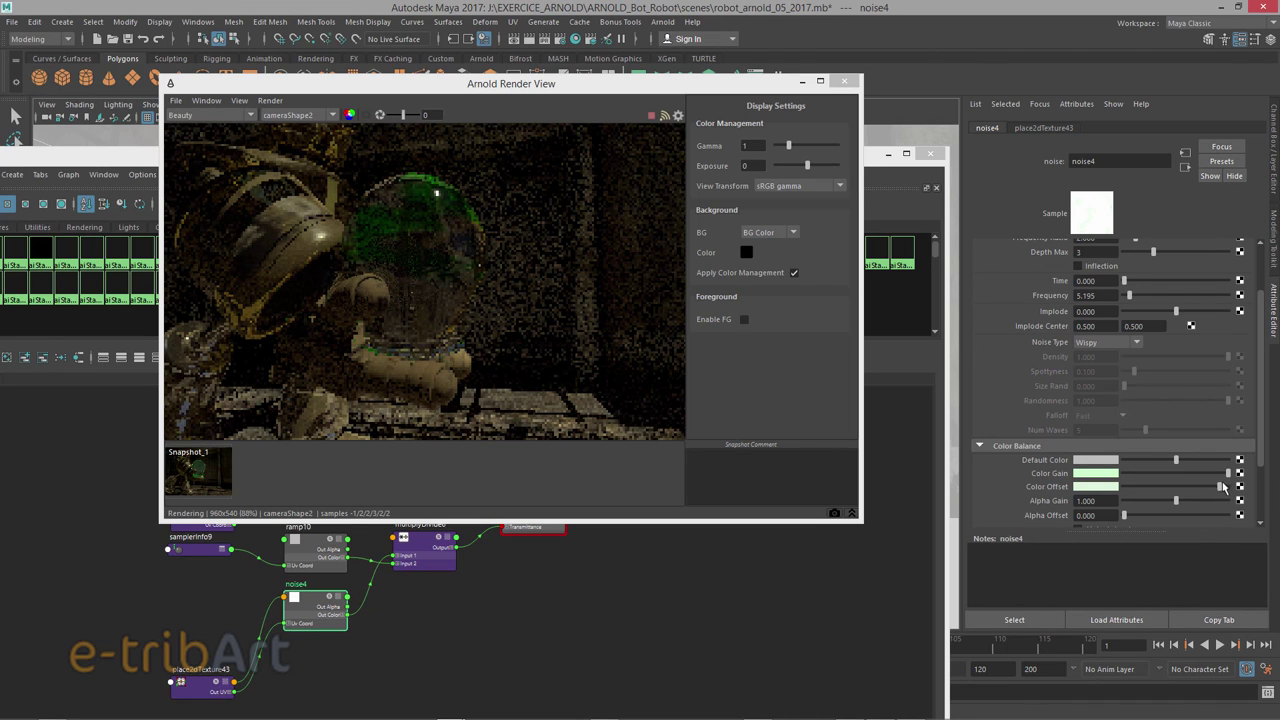
drag(1229, 476, 1225, 479)
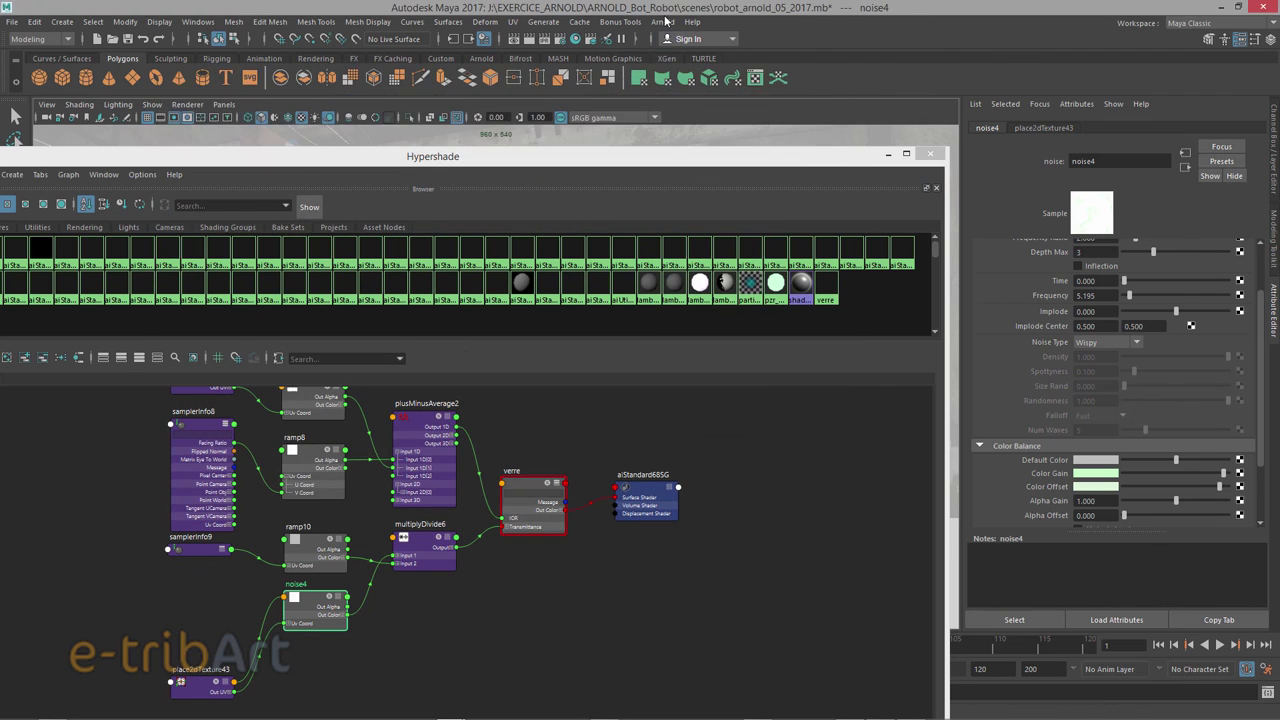
Maximize the Maya window and reopen the Arnold Render View.
drag(660, 8, 663, 19)
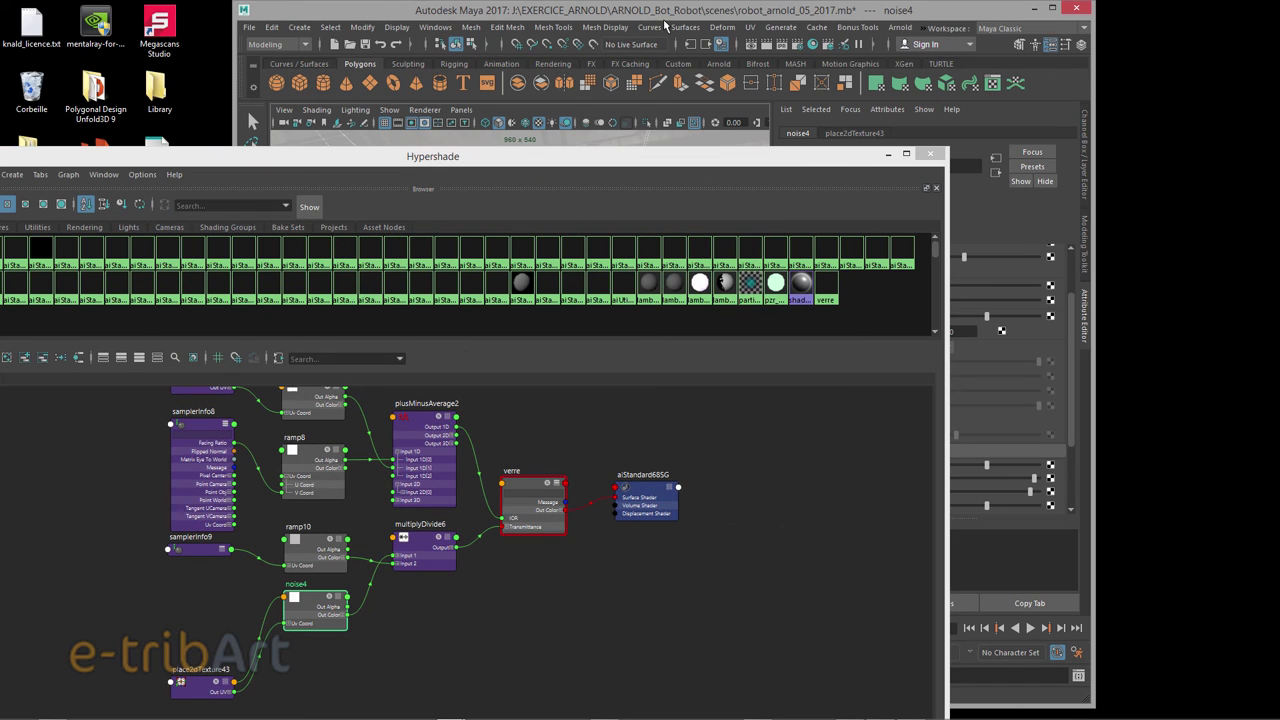
click(1052, 8)
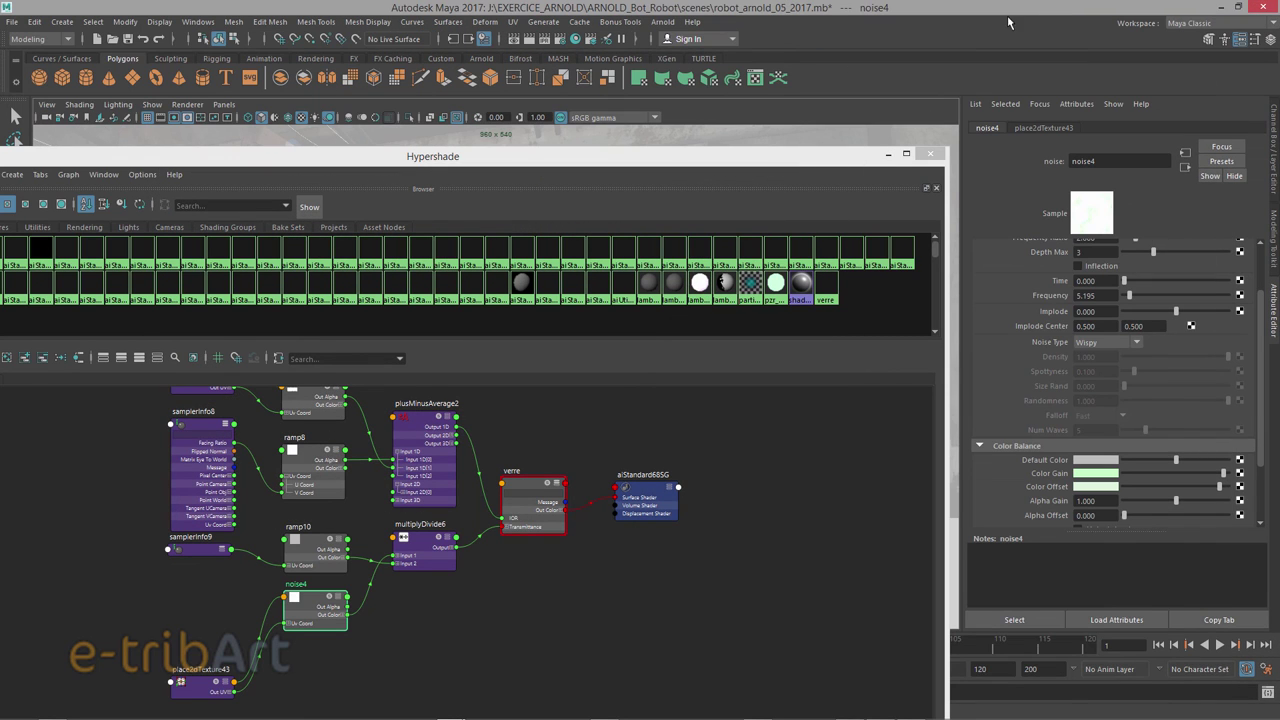
click(662, 22)
click(672, 48)
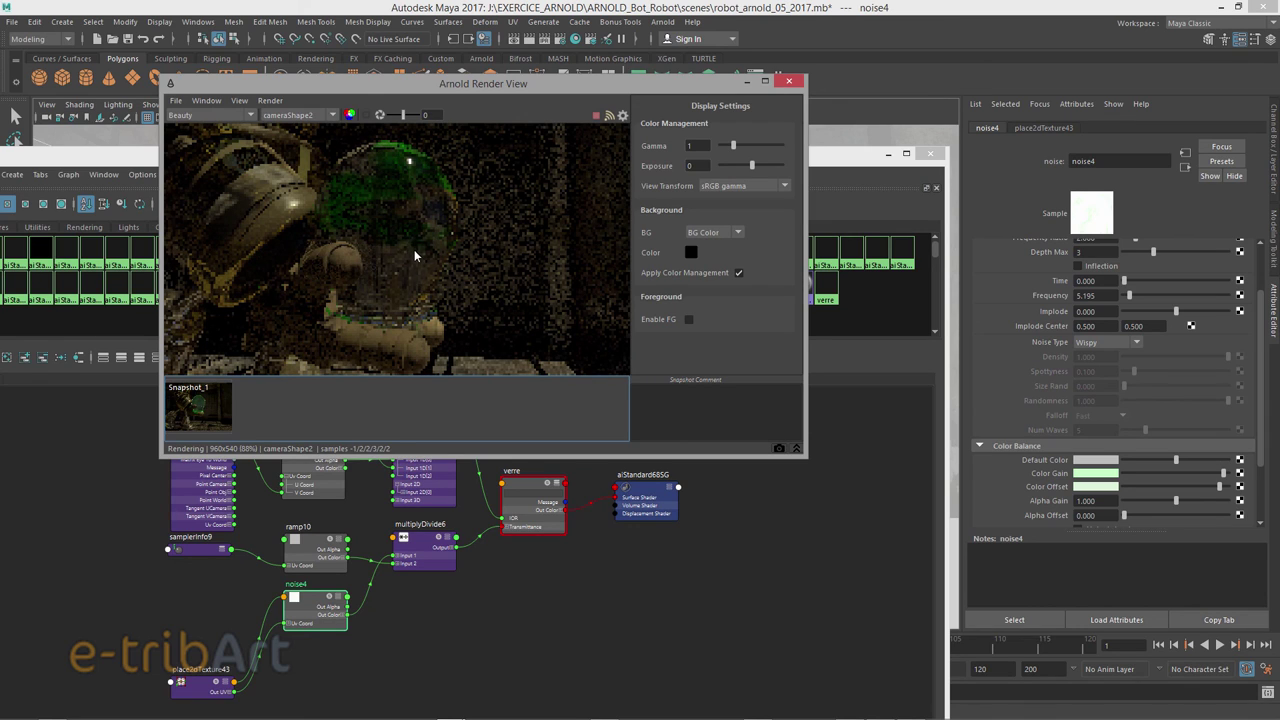
Lower noise4's Color Gain saturation to about 0.15 and inspect its Color Offset.
click(1103, 476)
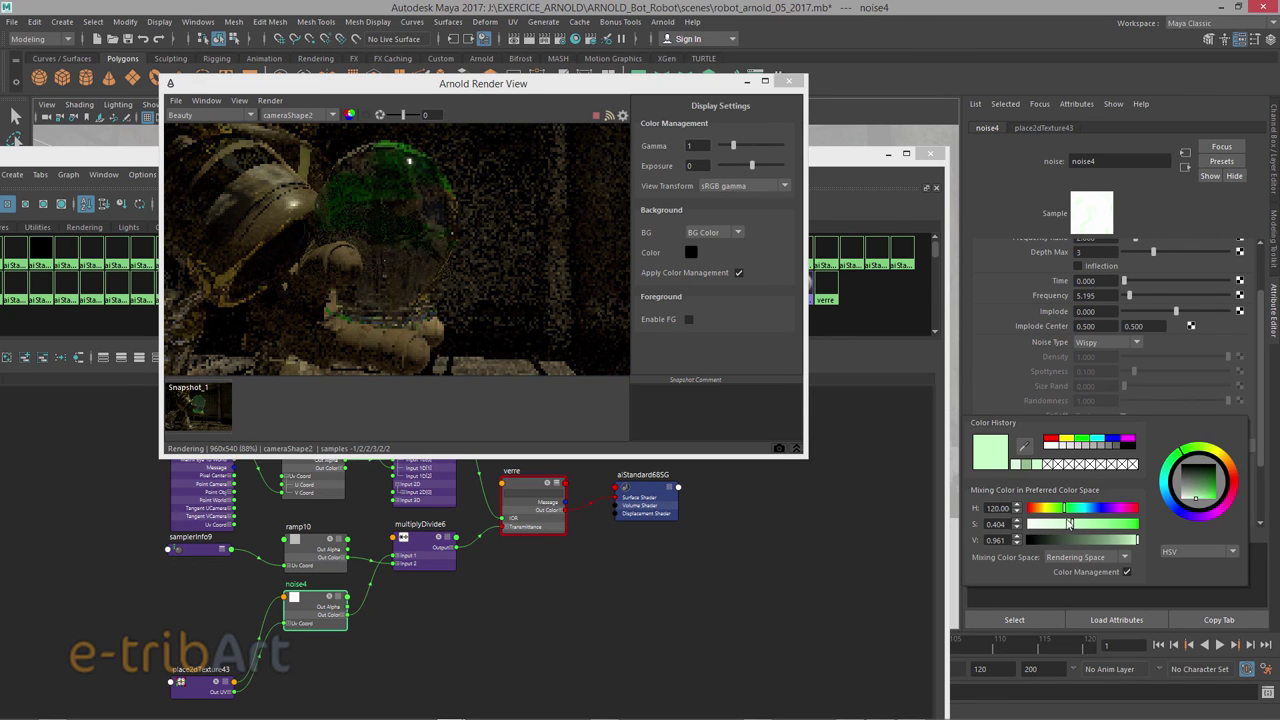
drag(1067, 525, 1043, 525)
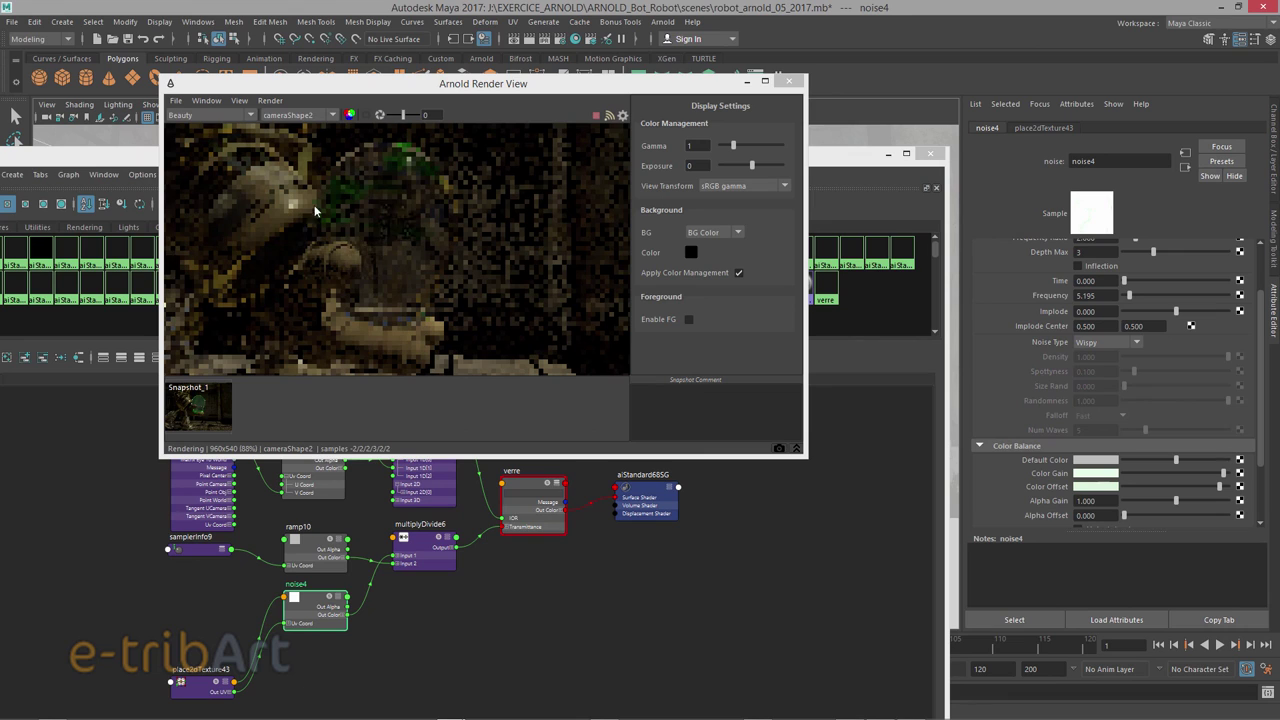
click(1096, 473)
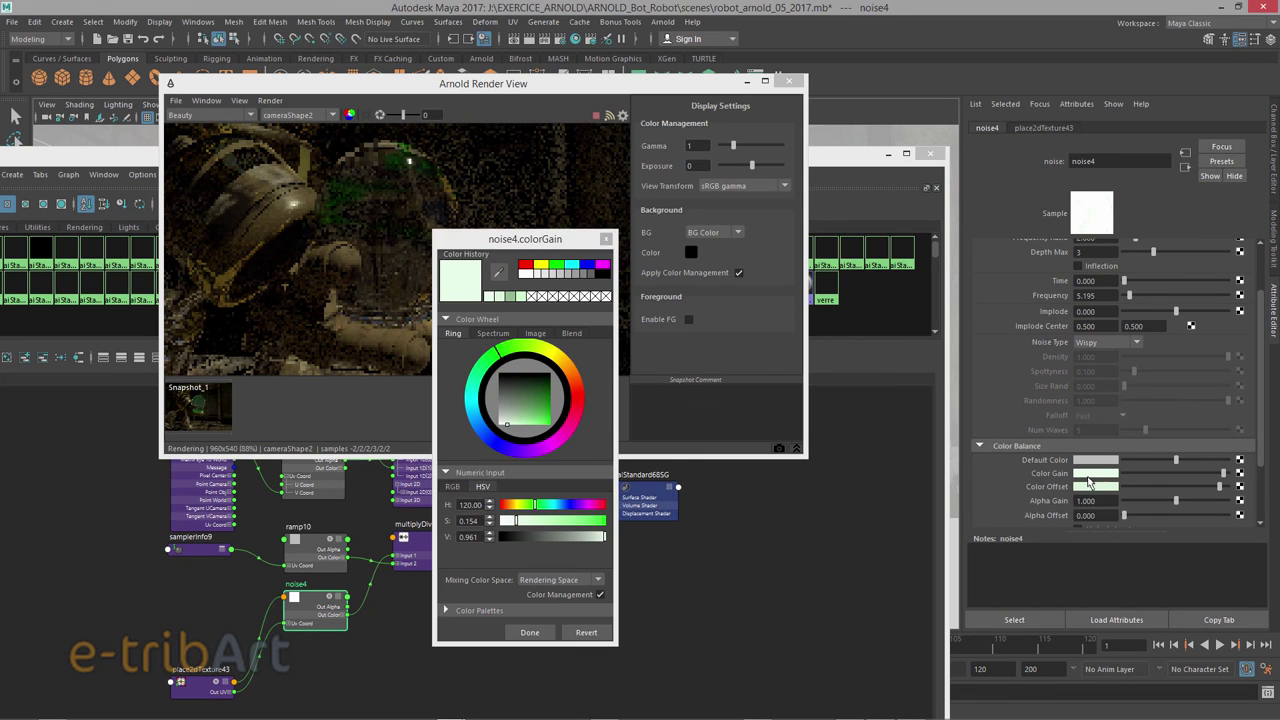
click(606, 240)
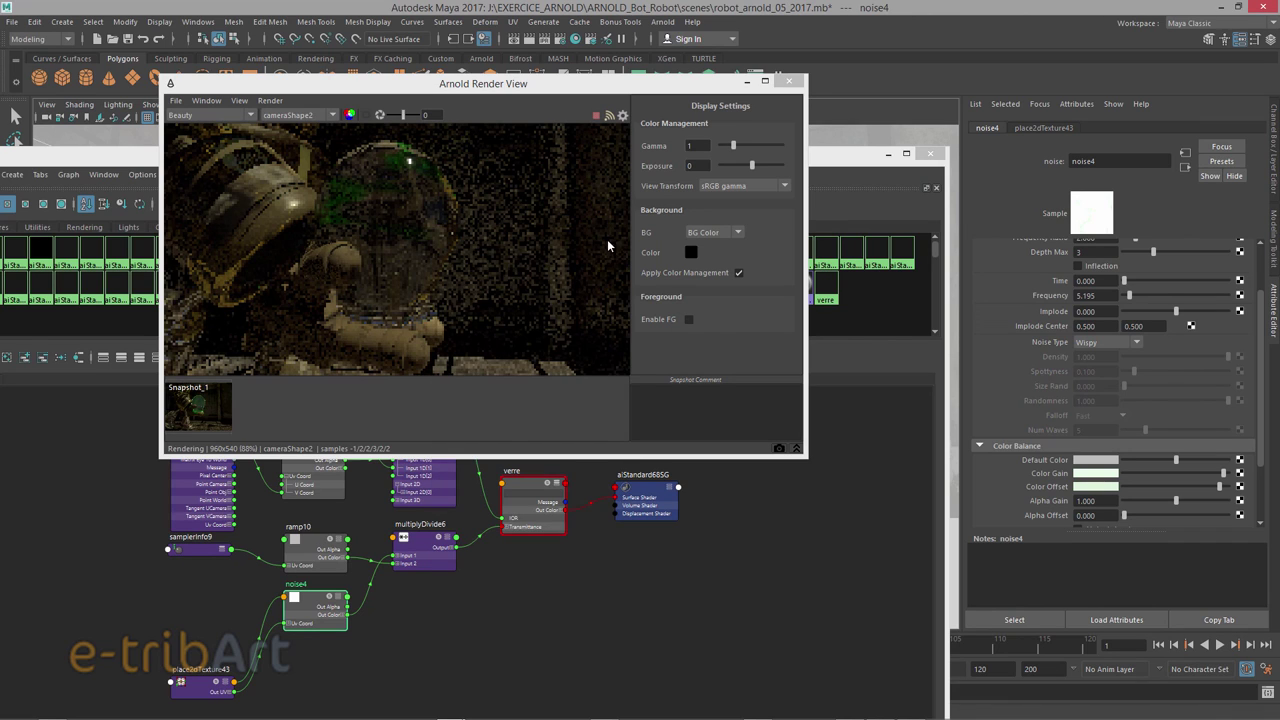
click(1103, 487)
drag(465, 90, 571, 102)
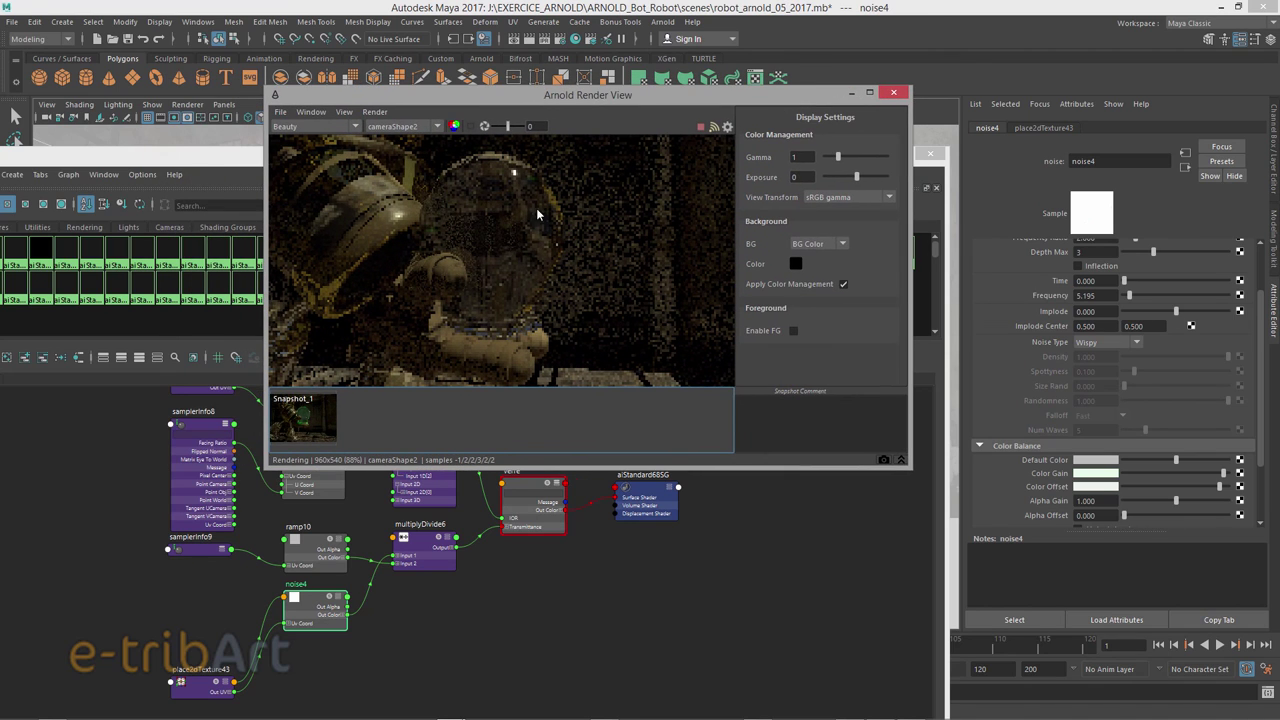